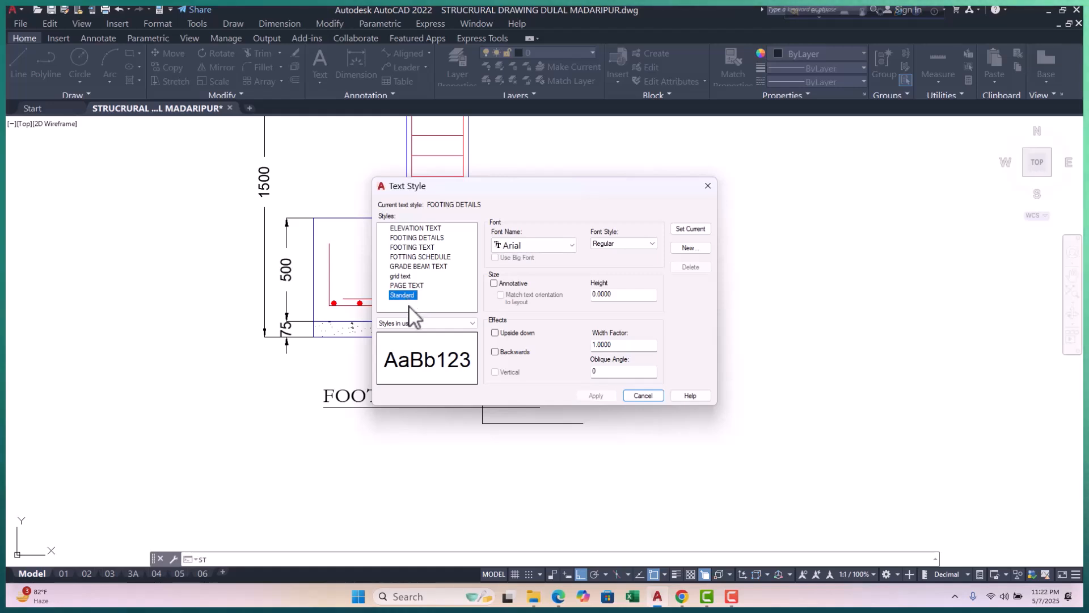
Create a new text style named F.DETAILS TEXT based on the FOOTING TEXT style.
{"action": "left_click", "coordinate": [413, 247]}
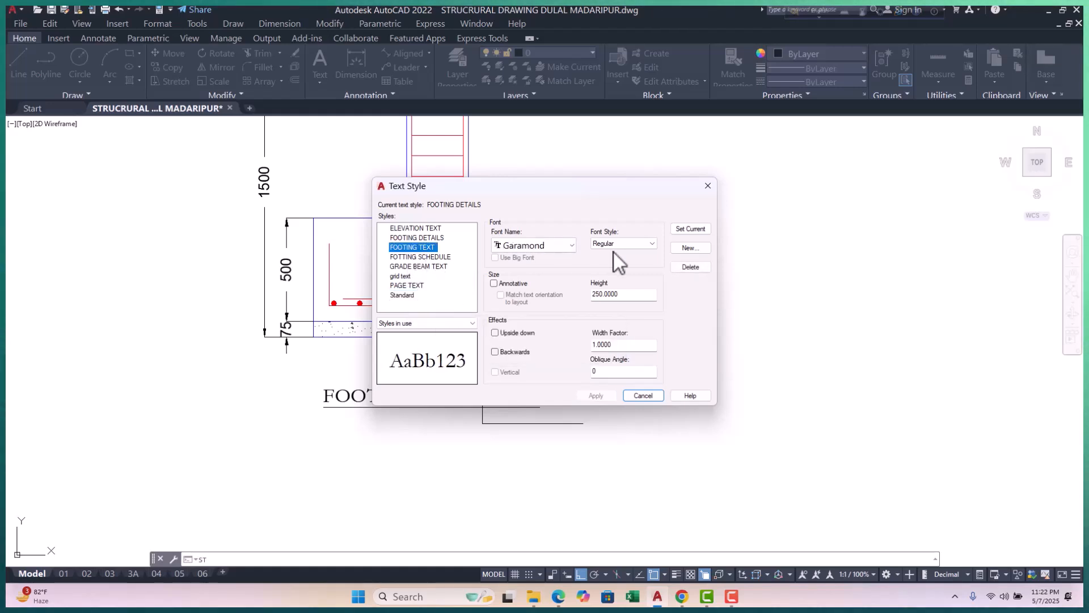
{"action": "left_click", "coordinate": [689, 248]}
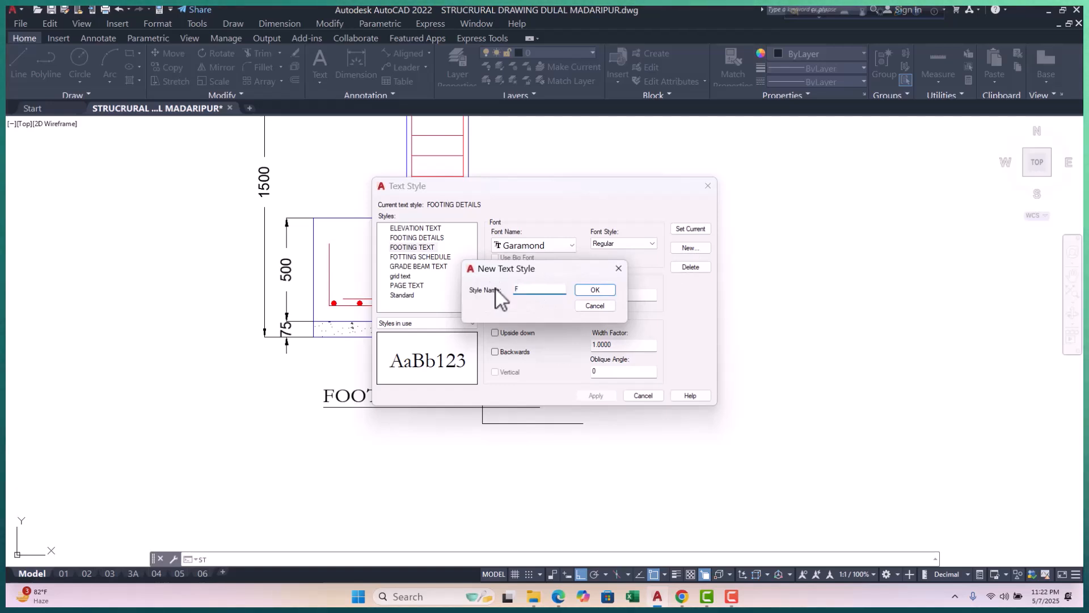
{"action": "type", "text": "F"}
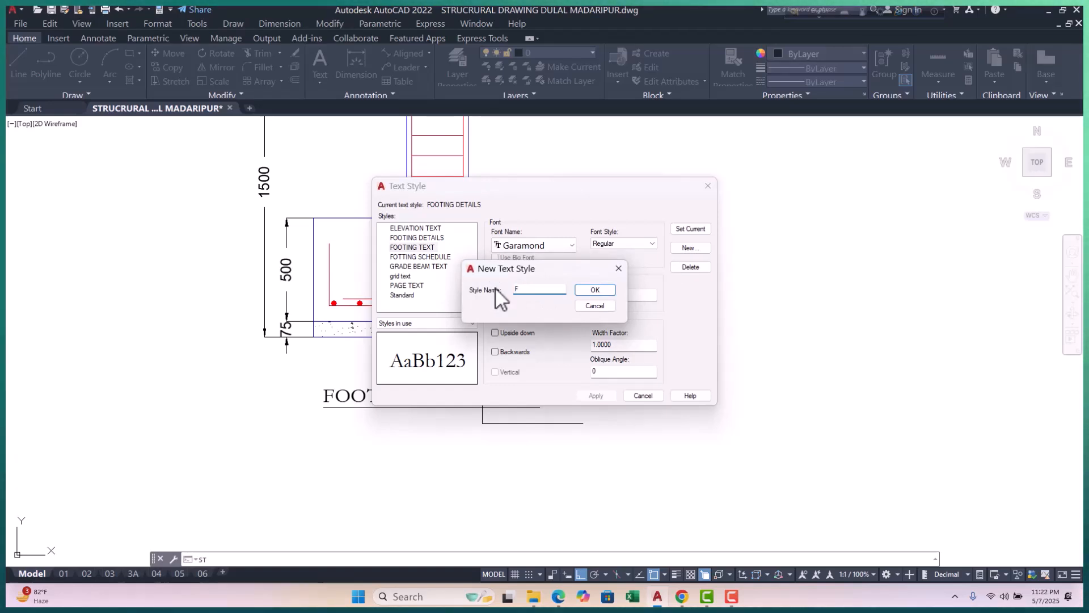
{"action": "type", "text": ".D"}
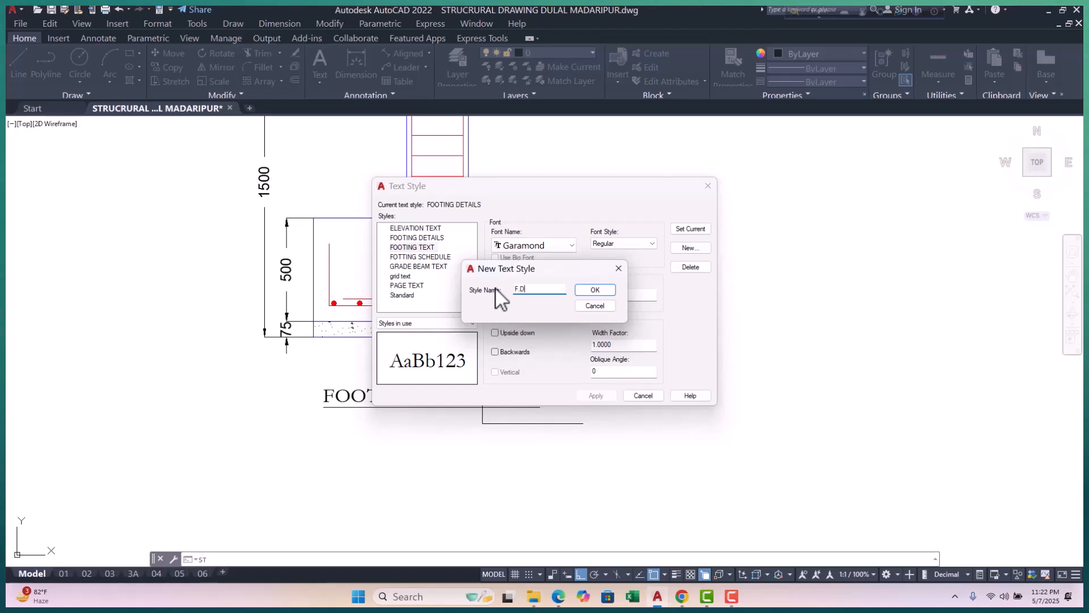
{"action": "type", "text": "ETAI"}
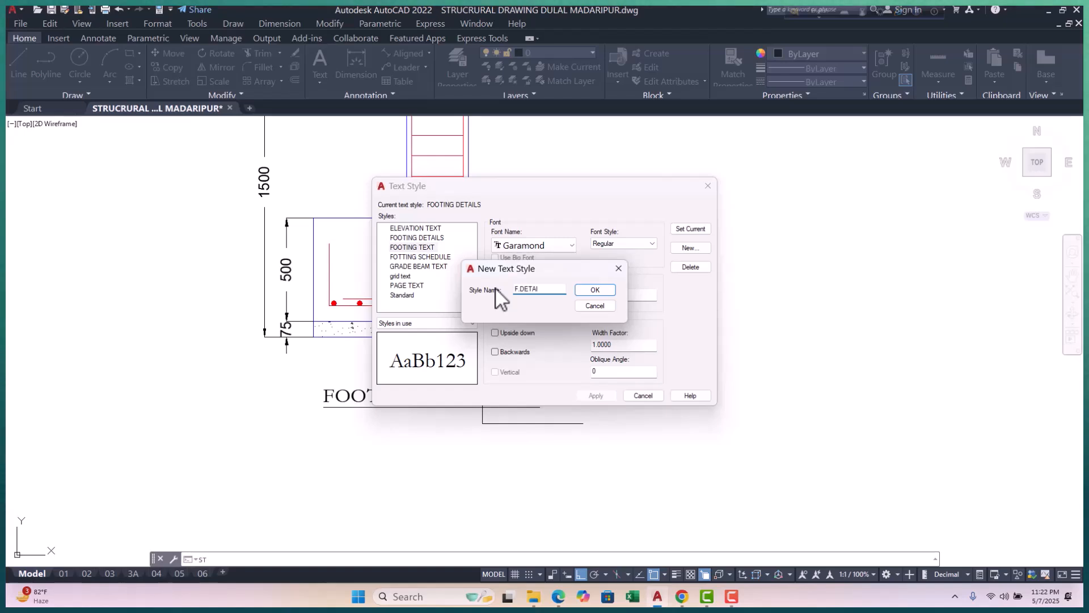
{"action": "type", "text": "LS TEXT"}
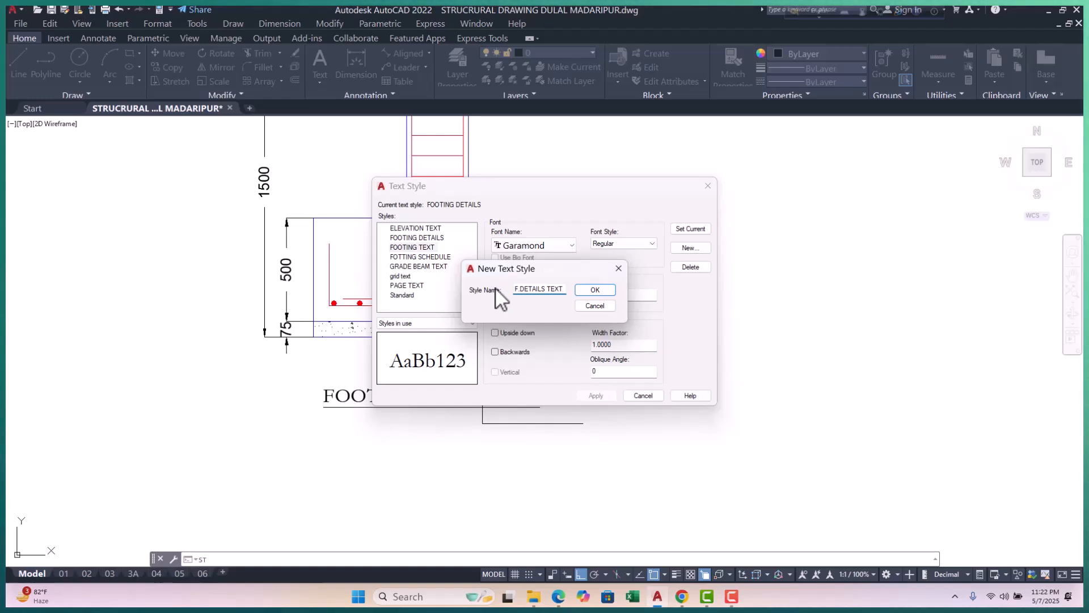
{"action": "left_click", "coordinate": [599, 292]}
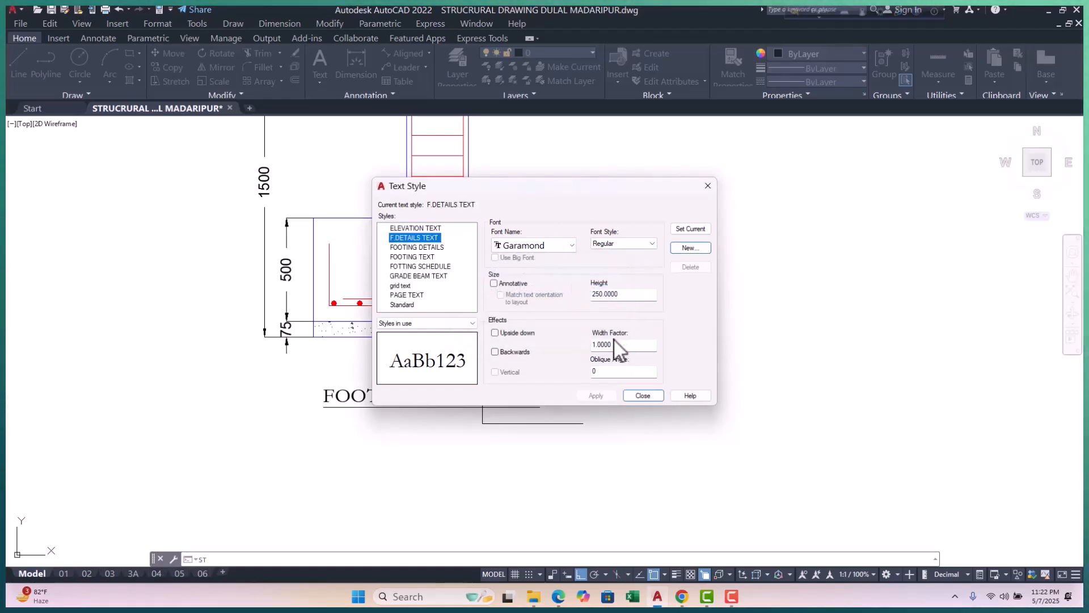
Set the F.DETAILS TEXT style's height to 50 and make it the current text style.
{"action": "left_click", "coordinate": [626, 293]}
{"action": "left_click_drag", "start_coordinate": [626, 294], "coordinate": [586, 298]}
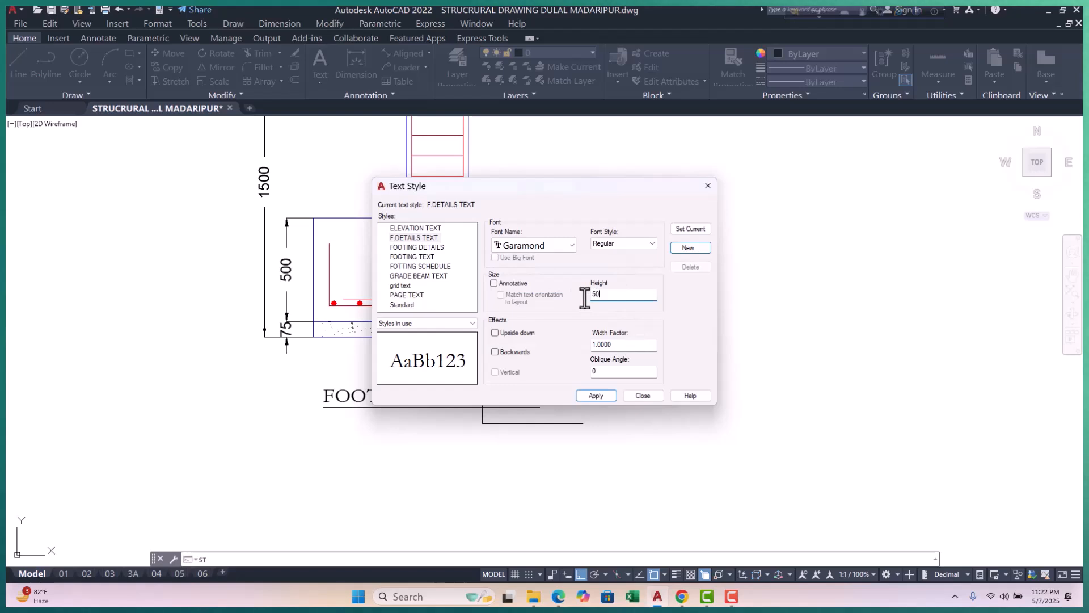
{"action": "left_click", "coordinate": [687, 234]}
{"action": "left_click", "coordinate": [546, 328]}
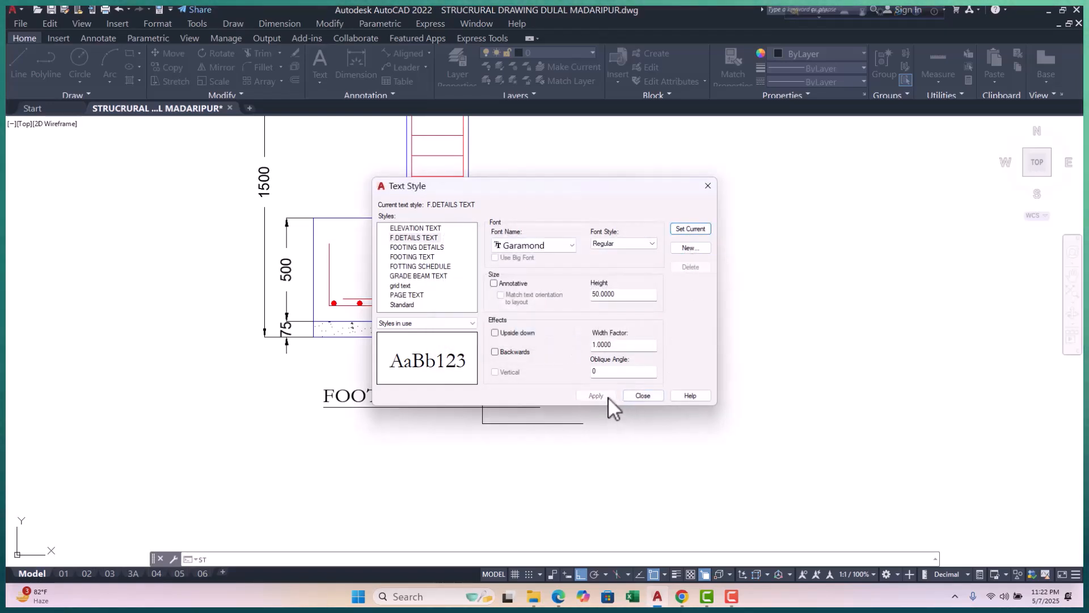
{"action": "left_click", "coordinate": [642, 396]}
Place a multiline text box just beyond the free end of the leader below the footing.
{"action": "scroll", "coordinate": [504, 315], "scroll_direction": "down", "scroll_amount": 4}
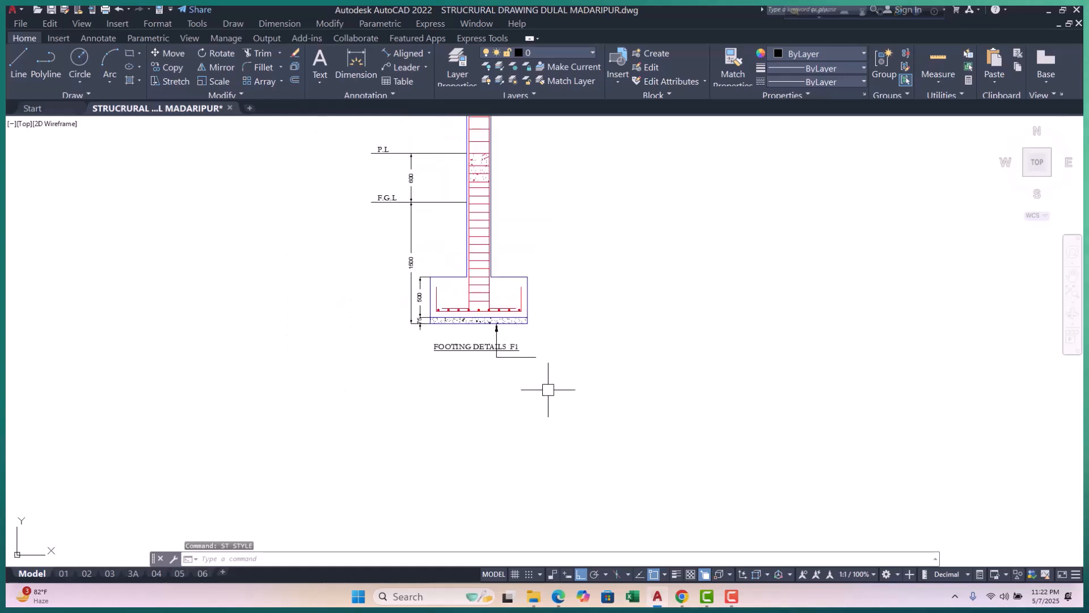
{"action": "scroll", "coordinate": [506, 372], "scroll_direction": "up", "scroll_amount": 4}
{"action": "middle_click_drag", "start_coordinate": [589, 337], "coordinate": [568, 357]}
{"action": "key", "text": "Escape"}
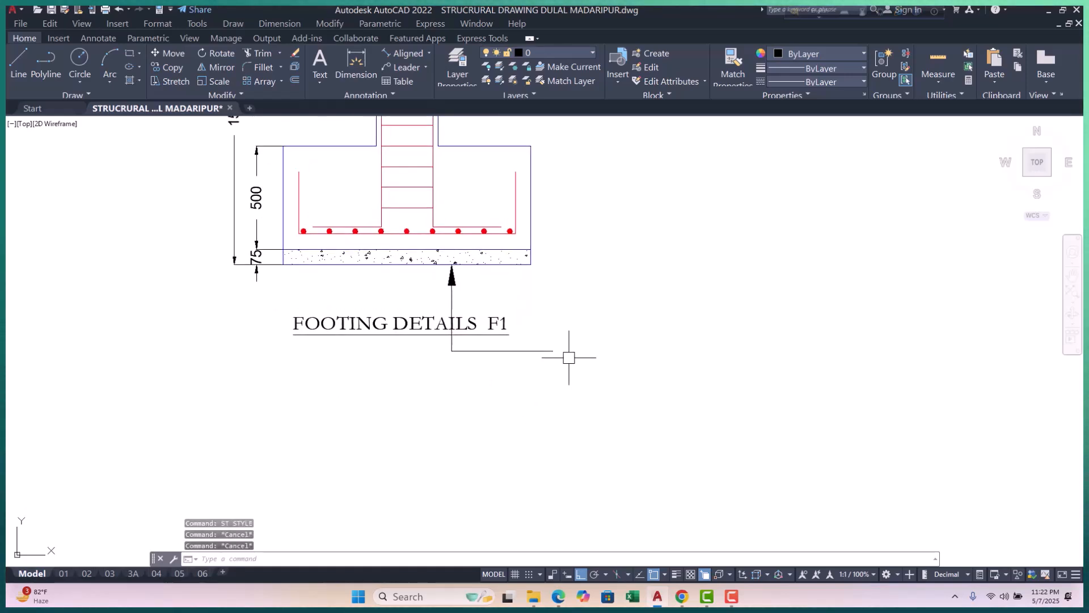
{"action": "type", "text": "MT"}
{"action": "key", "text": "Return"}
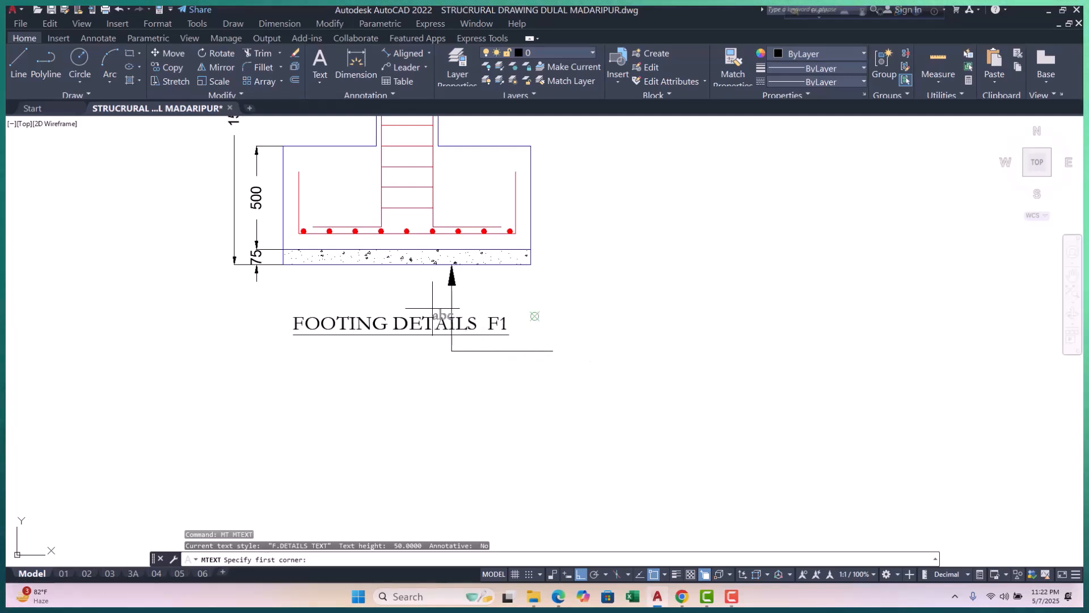
{"action": "scroll", "coordinate": [554, 351], "scroll_direction": "up", "scroll_amount": 2}
{"action": "left_click", "coordinate": [567, 338]}
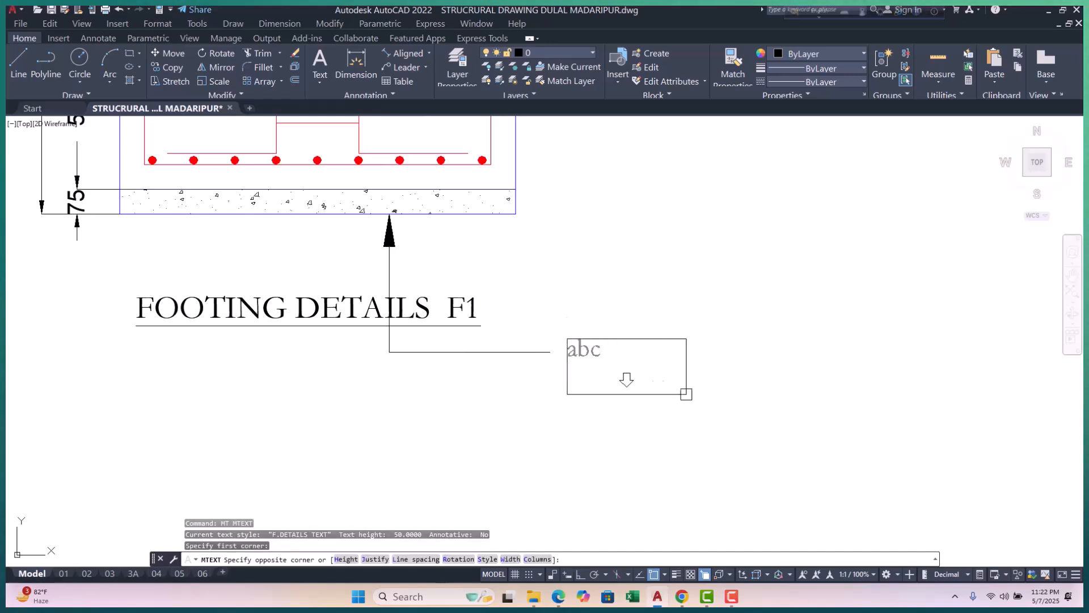
{"action": "left_click", "coordinate": [740, 387]}
Enter "75 mm cc" as the first line of the leader note.
{"action": "scroll", "coordinate": [527, 366], "scroll_direction": "down", "scroll_amount": 2}
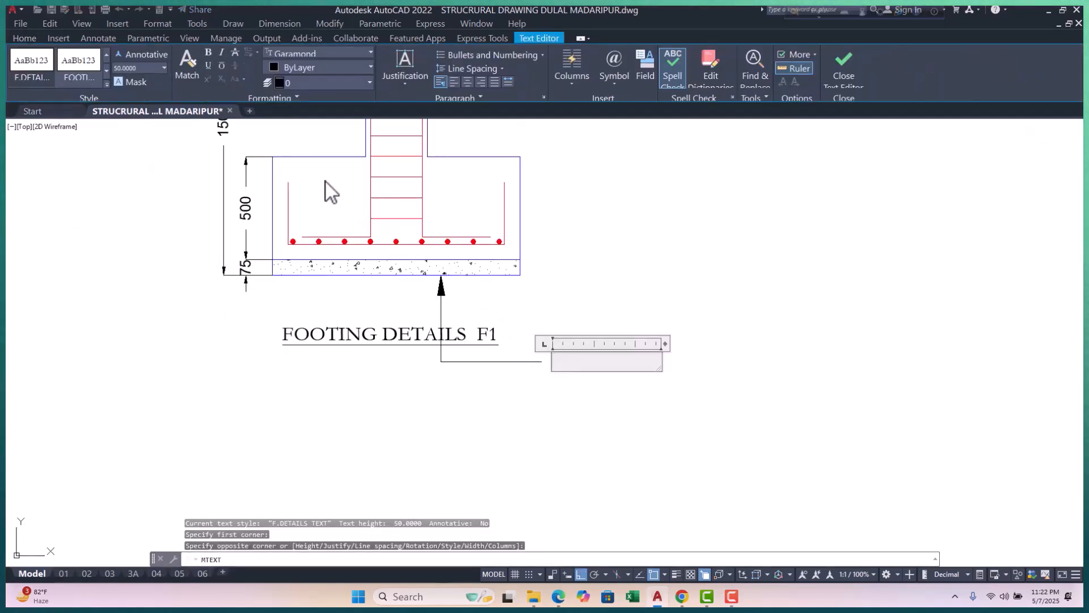
{"action": "scroll", "coordinate": [310, 246], "scroll_direction": "up", "scroll_amount": 2}
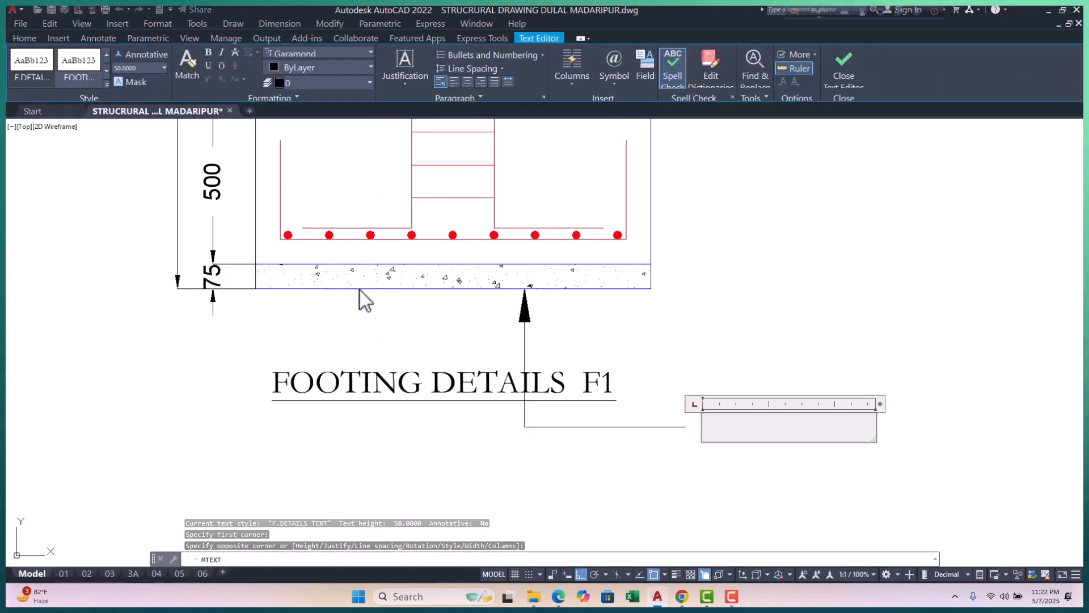
{"action": "middle_click_drag", "start_coordinate": [423, 315], "coordinate": [414, 306]}
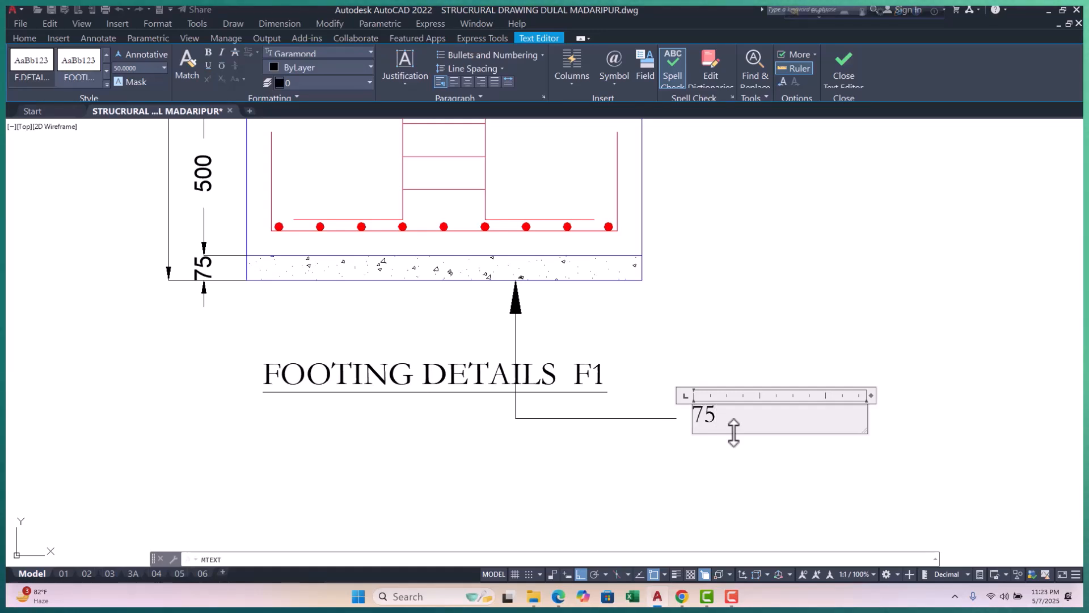
{"action": "type", "text": "mm"}
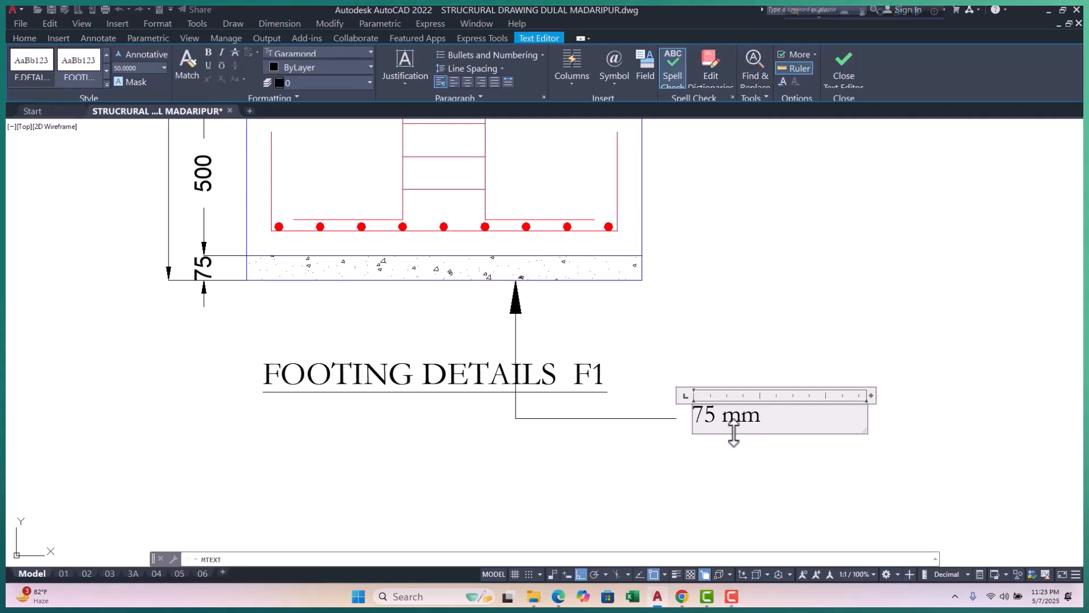
{"action": "type", "text": " CC"}
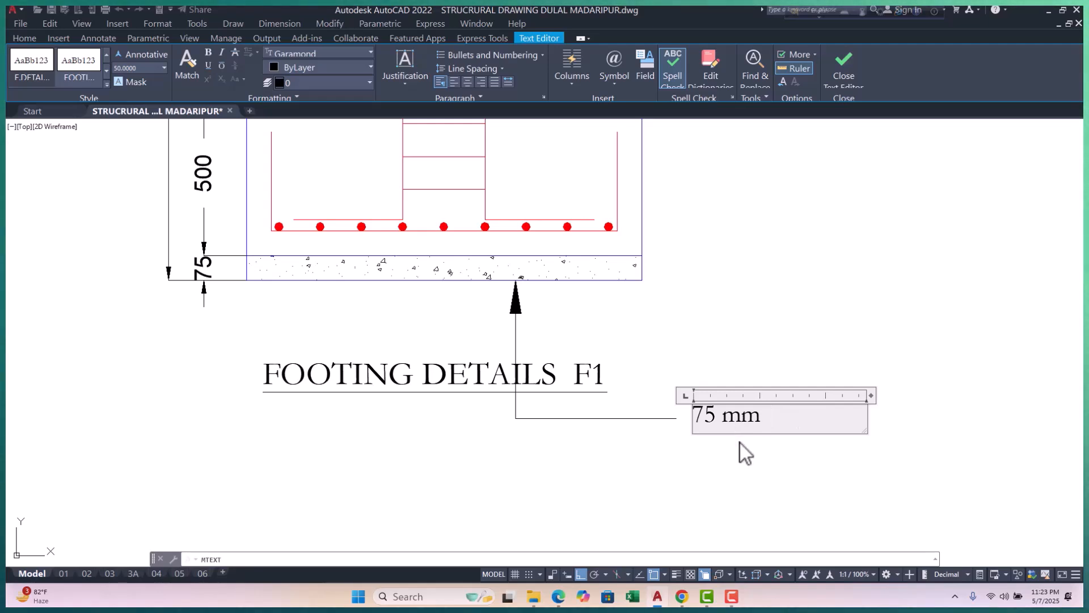
{"action": "type", "text": "cc"}
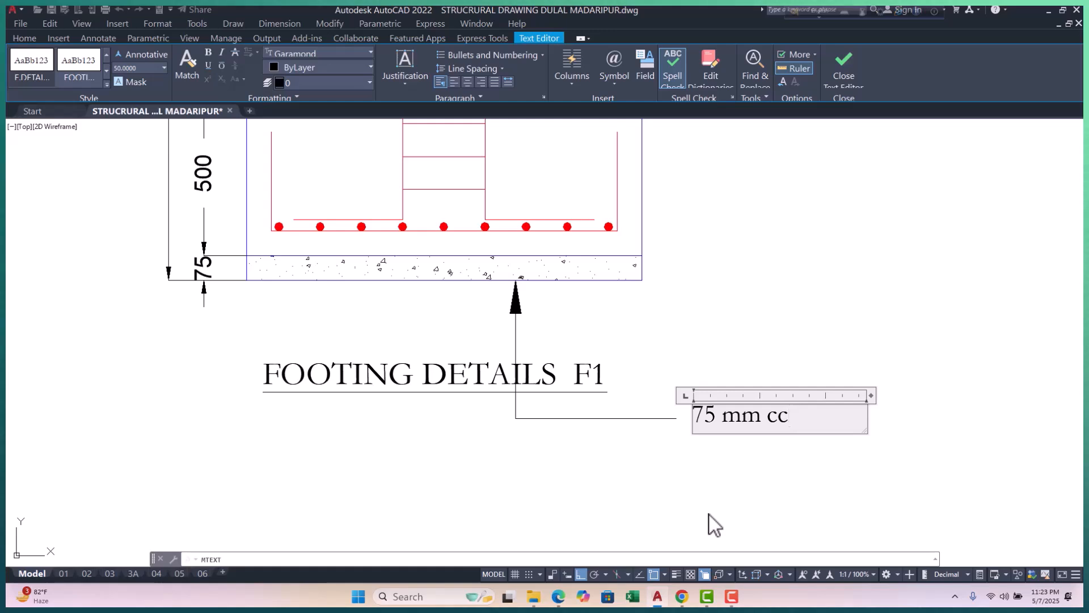
Add "polythene over double layer" on a new line of the leader note.
{"action": "key", "text": "Return"}
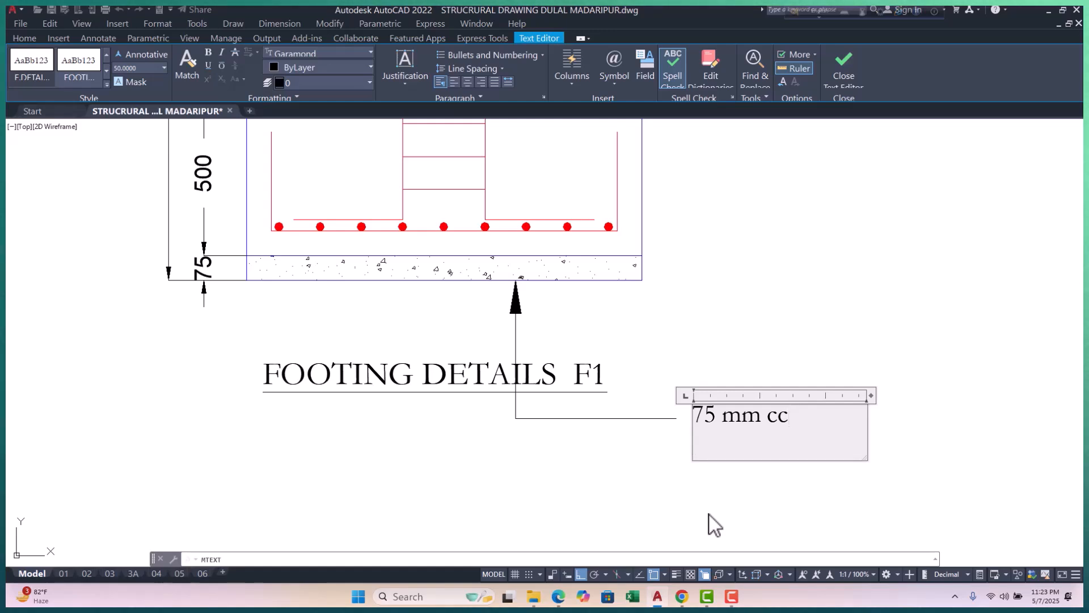
{"action": "type", "text": "pl"}
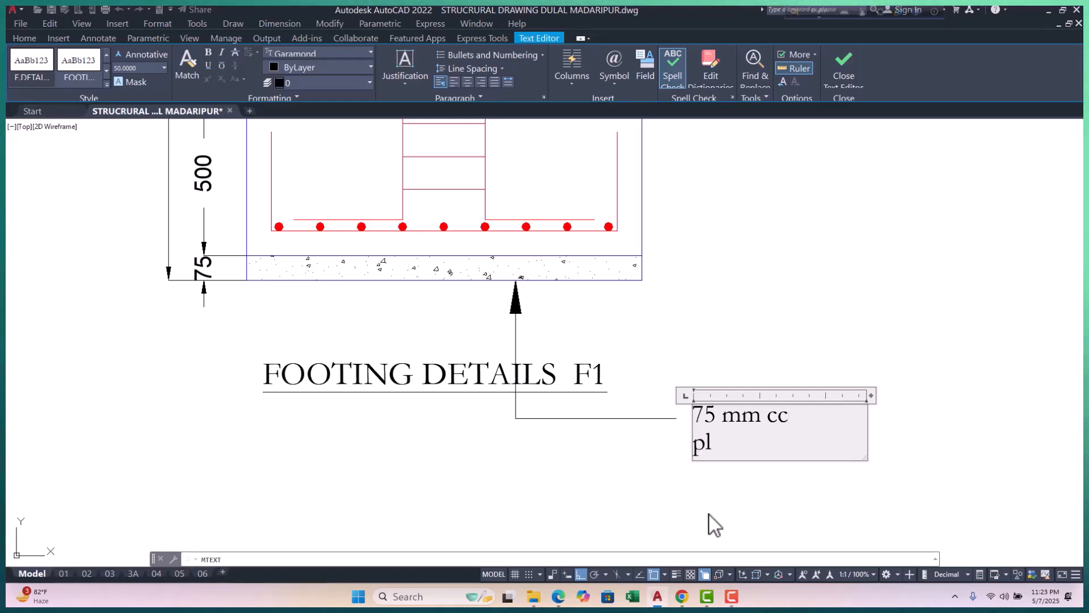
{"action": "key", "text": "BackSpace"}
{"action": "type", "text": "o"}
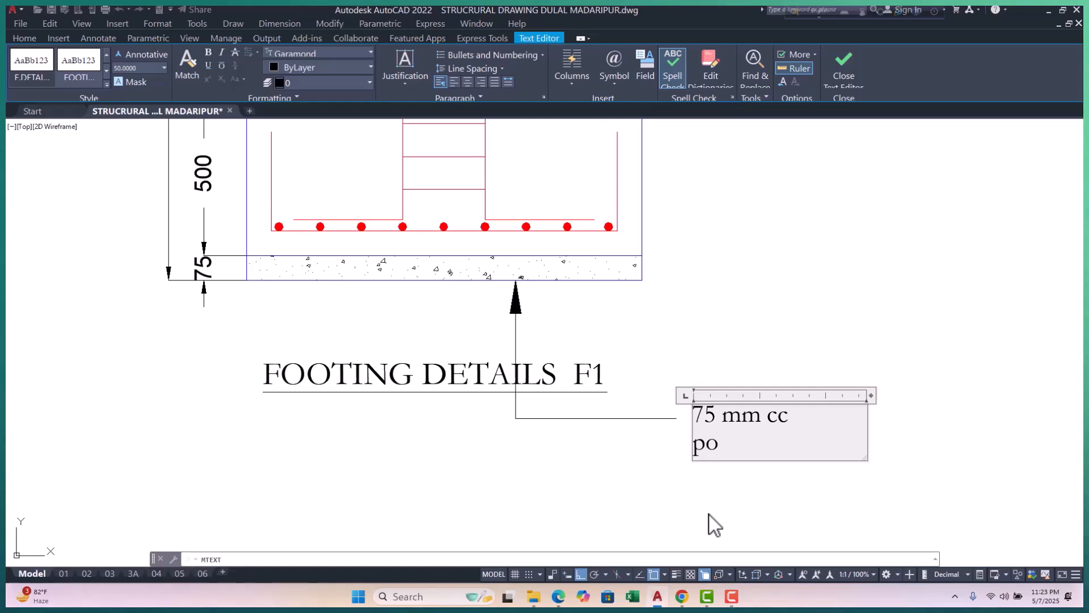
{"action": "type", "text": "ly"}
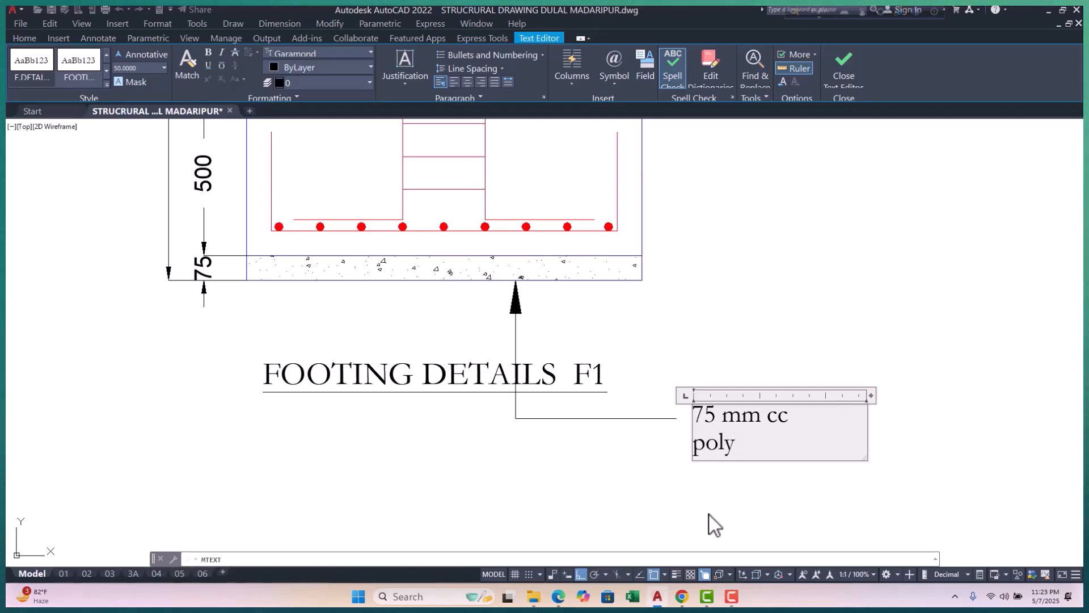
{"action": "type", "text": "t"}
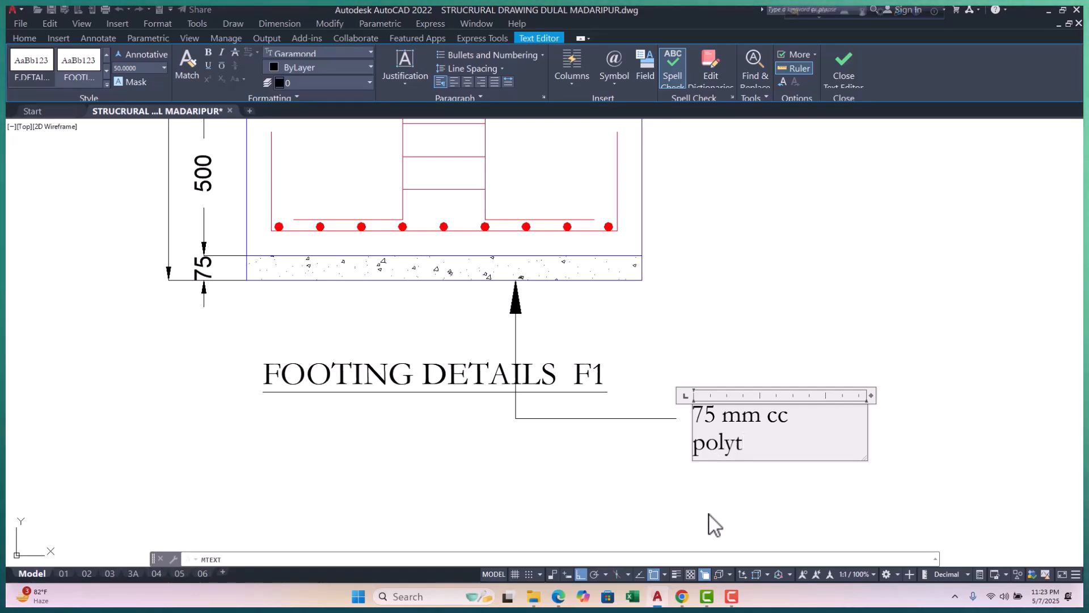
{"action": "type", "text": "he"}
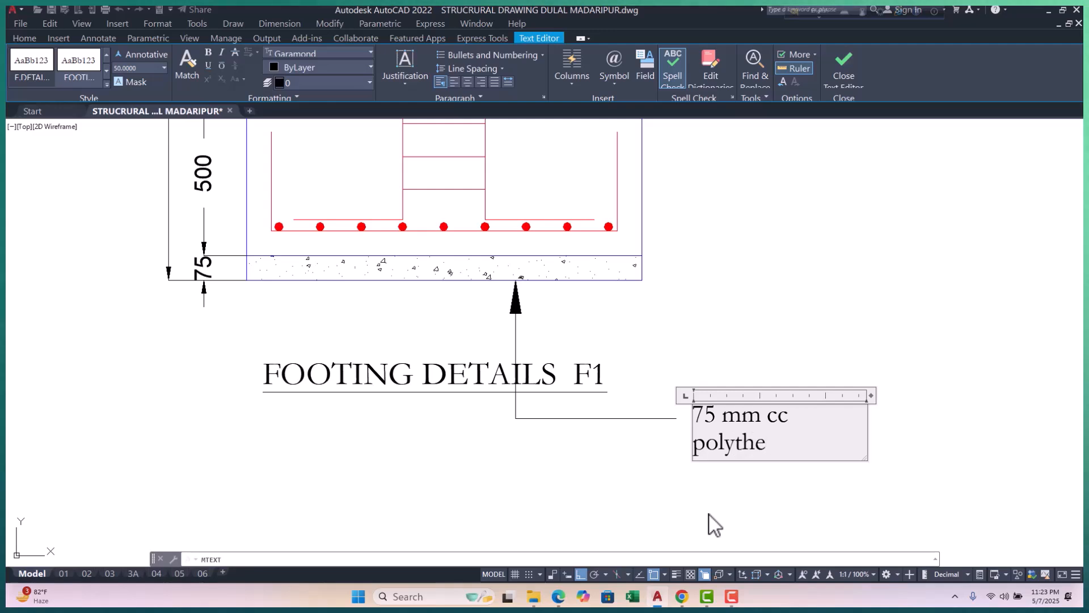
{"action": "type", "text": "ne"}
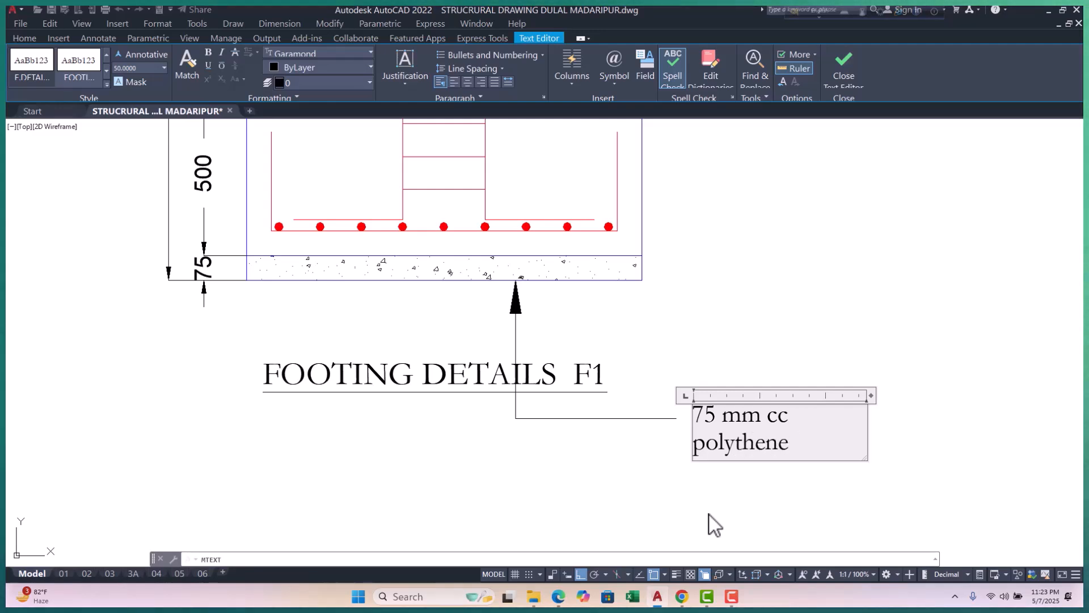
{"action": "type", "text": " o"}
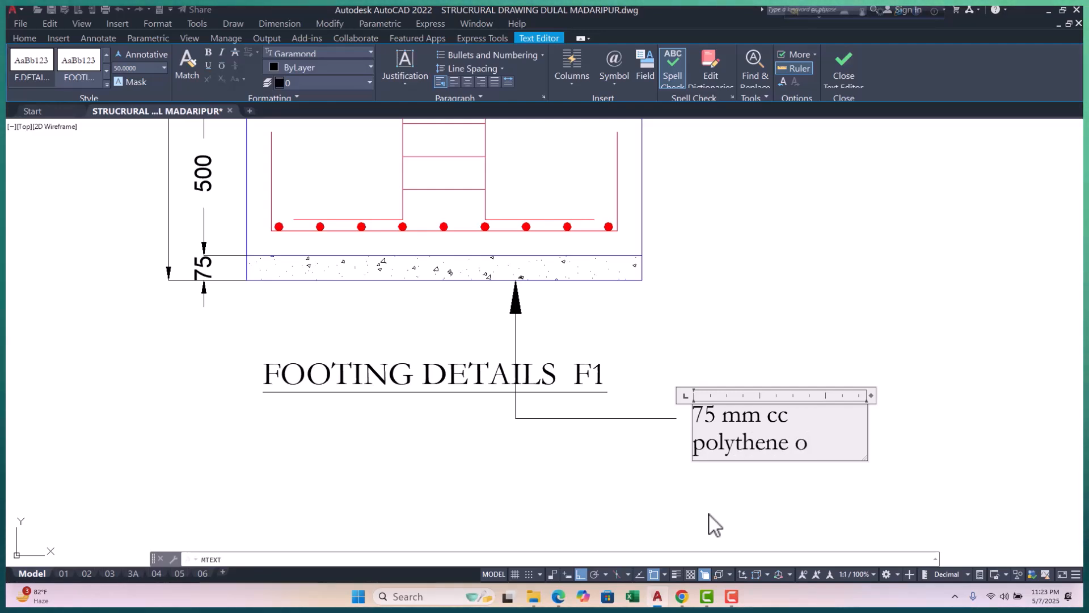
{"action": "type", "text": "ver"}
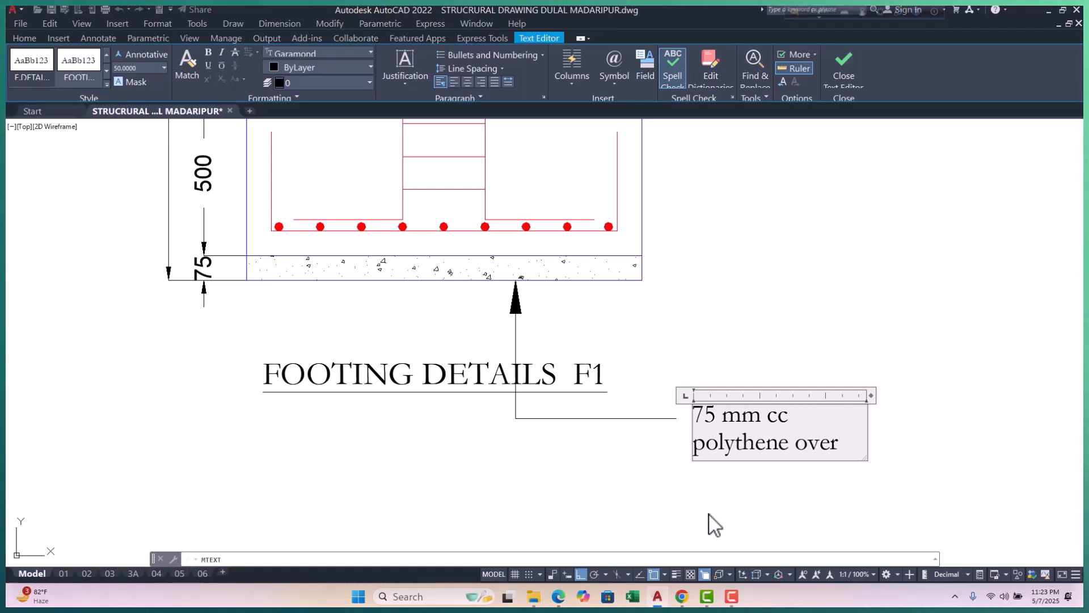
{"action": "type", "text": " dou"}
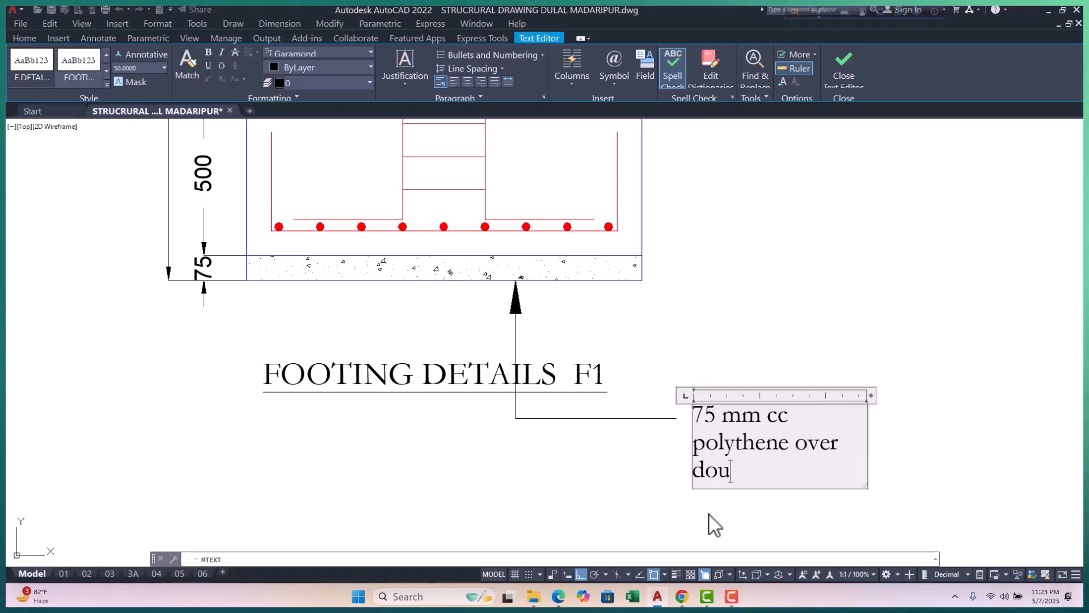
{"action": "type", "text": "ble "}
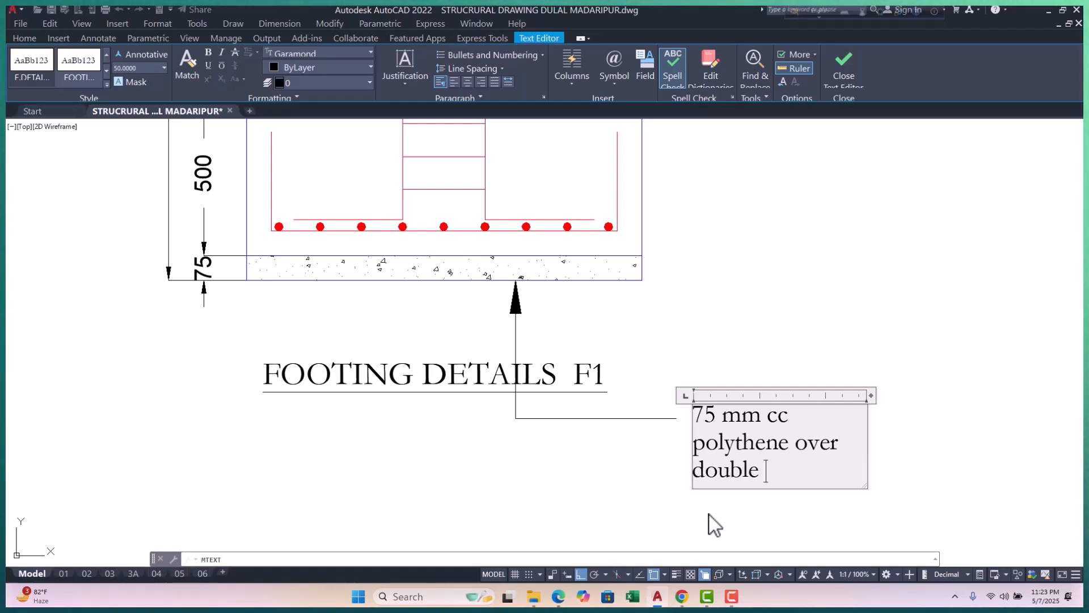
{"action": "type", "text": "lay"}
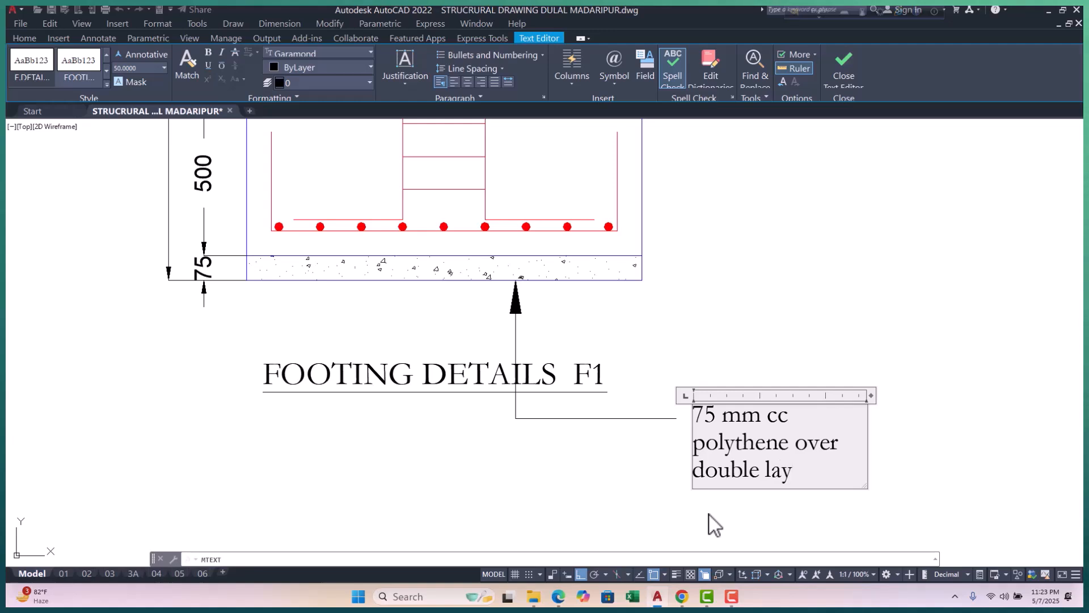
{"action": "type", "text": "er"}
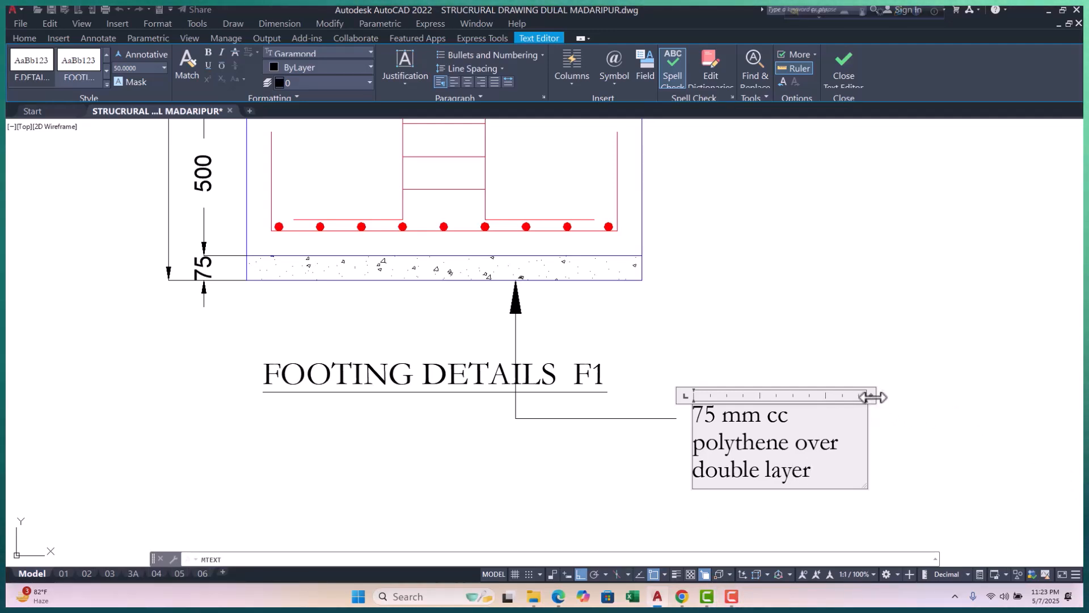
Widen the note's text box so "polythene over double layer" fits on one line, and finish editing the text.
{"action": "left_click_drag", "start_coordinate": [874, 397], "coordinate": [1000, 434]}
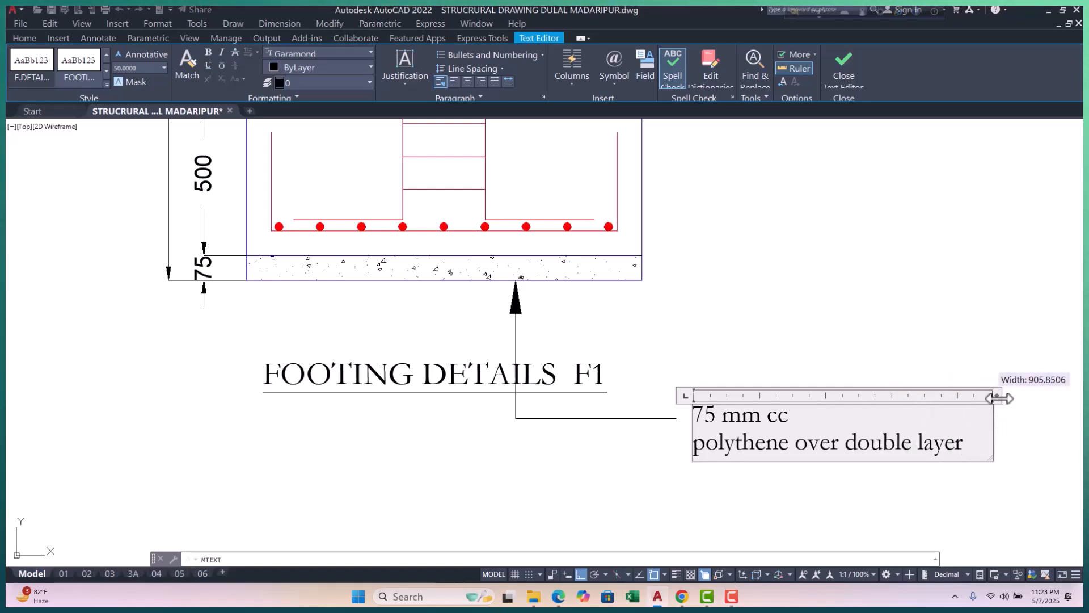
{"action": "double_click", "coordinate": [996, 398]}
{"action": "left_click", "coordinate": [1039, 433]}
{"action": "scroll", "coordinate": [680, 295], "scroll_direction": "down", "scroll_amount": 3}
{"action": "scroll", "coordinate": [746, 332], "scroll_direction": "up", "scroll_amount": 2}
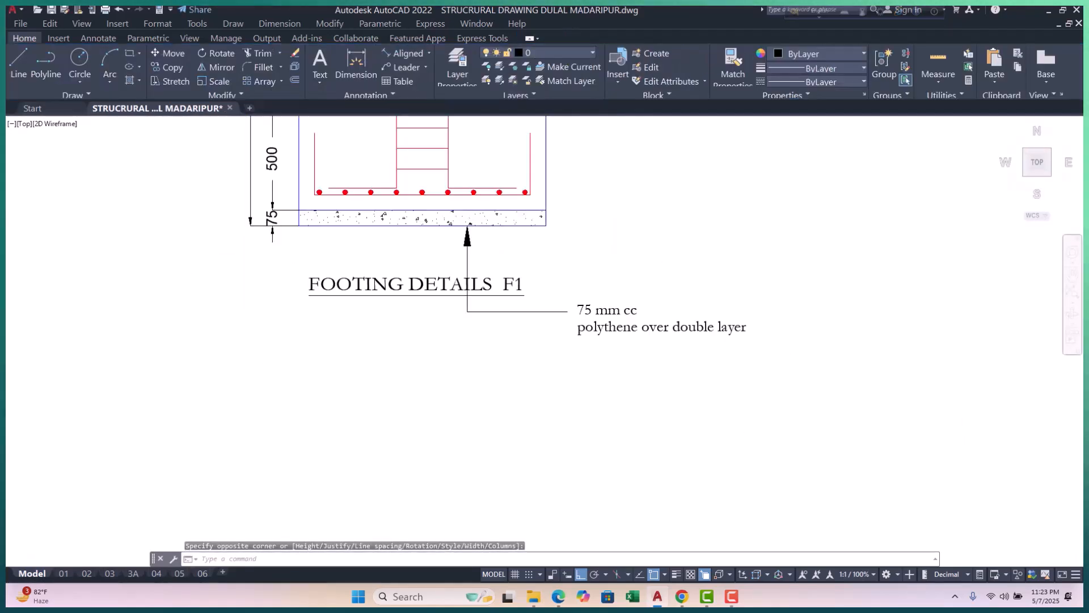
Stretch the leader and its note up toward the footing, leaving the FOOTING DETAILS F1 title out of the selection.
{"action": "left_click", "coordinate": [785, 283]}
{"action": "left_click", "coordinate": [443, 391]}
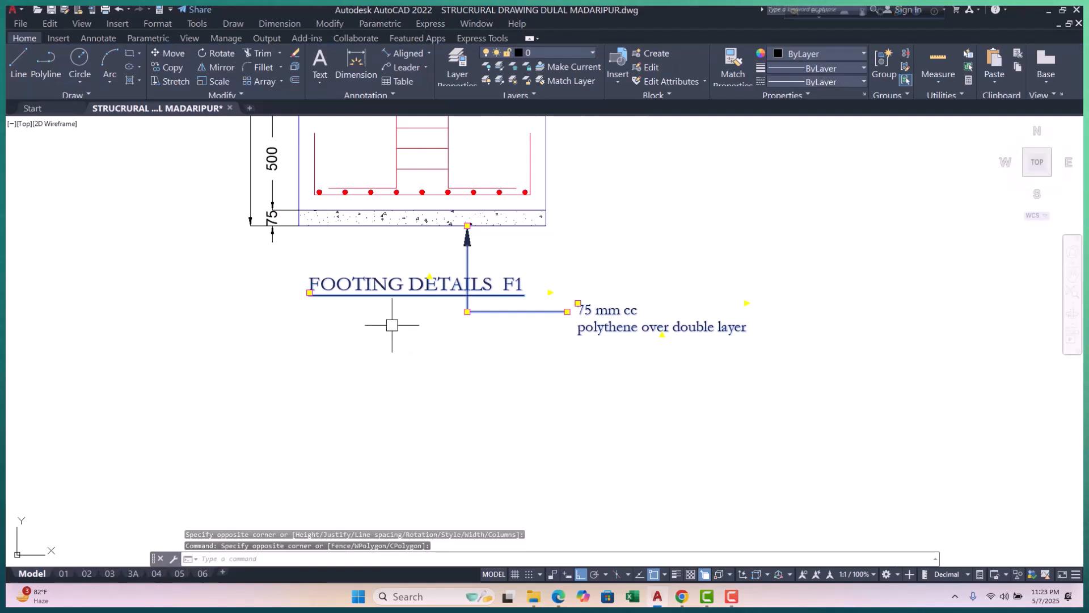
{"action": "left_click", "coordinate": [413, 250], "text": "shift"}
{"action": "left_click", "coordinate": [371, 321], "text": "shift"}
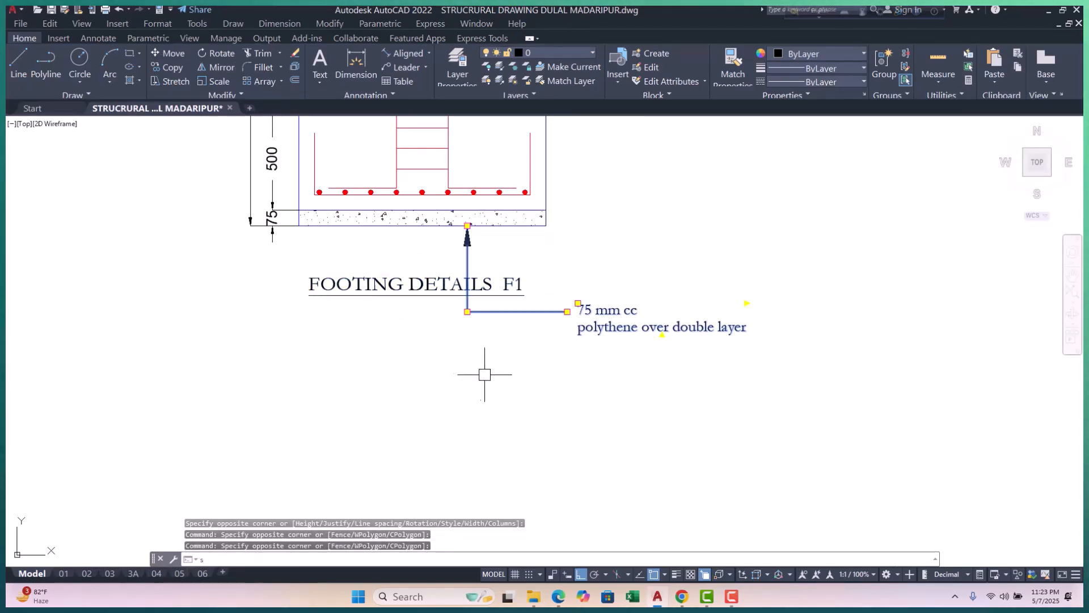
{"action": "type", "text": "s"}
{"action": "key", "text": "Return"}
{"action": "left_click", "coordinate": [622, 455]}
{"action": "key", "text": "Escape"}
{"action": "key", "text": "Escape"}
{"action": "key", "text": "Escape"}
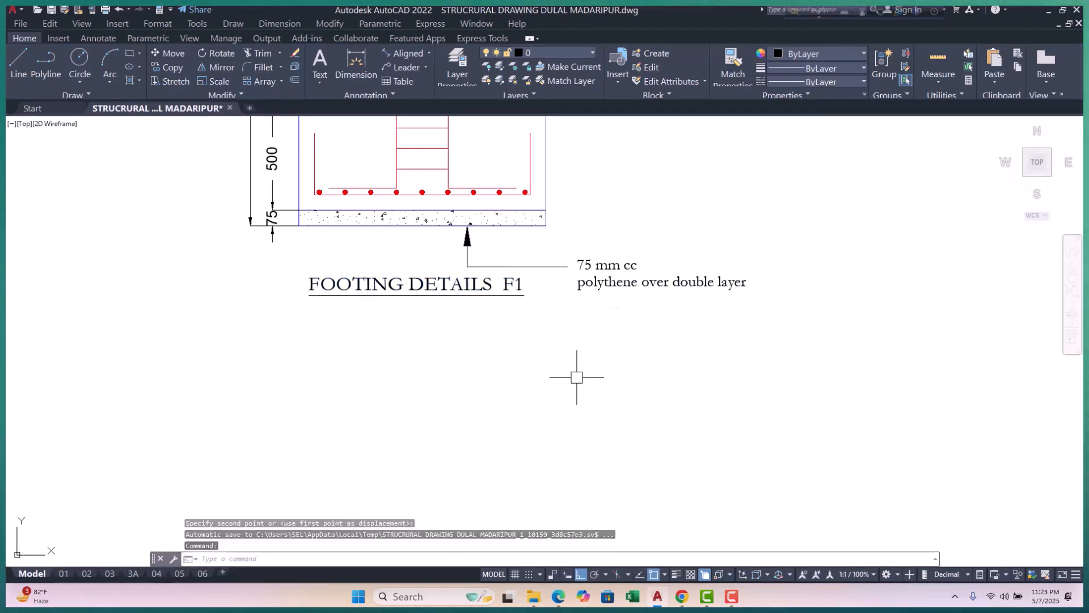
Move the leader and its note horizontally left by about 478 units along the footing's underside.
{"action": "left_click", "coordinate": [670, 248]}
{"action": "left_click", "coordinate": [566, 307]}
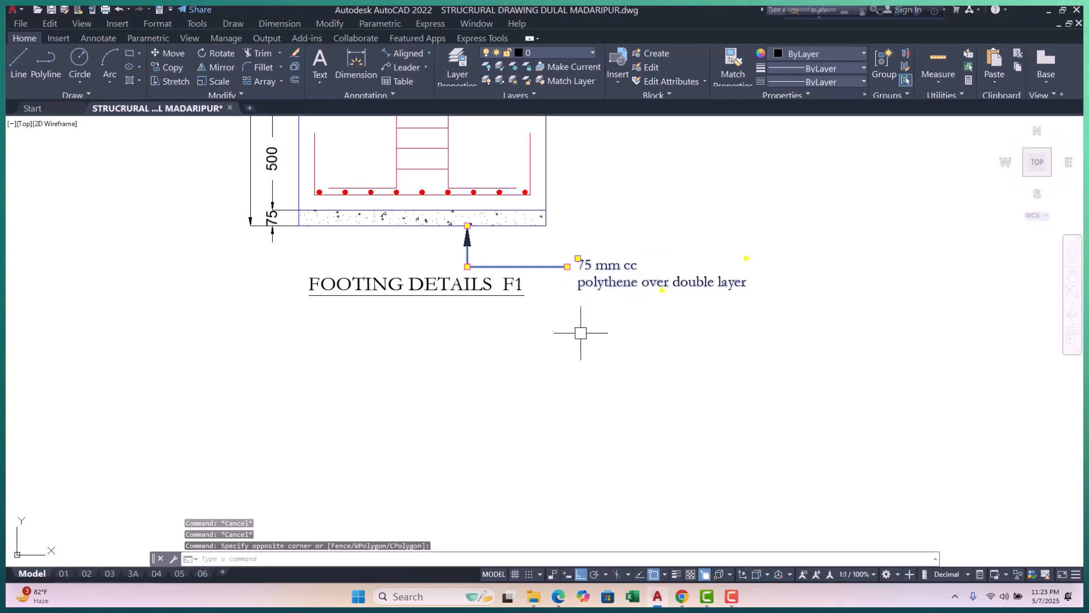
{"action": "type", "text": "m"}
{"action": "key", "text": "Return"}
{"action": "left_click", "coordinate": [777, 378]}
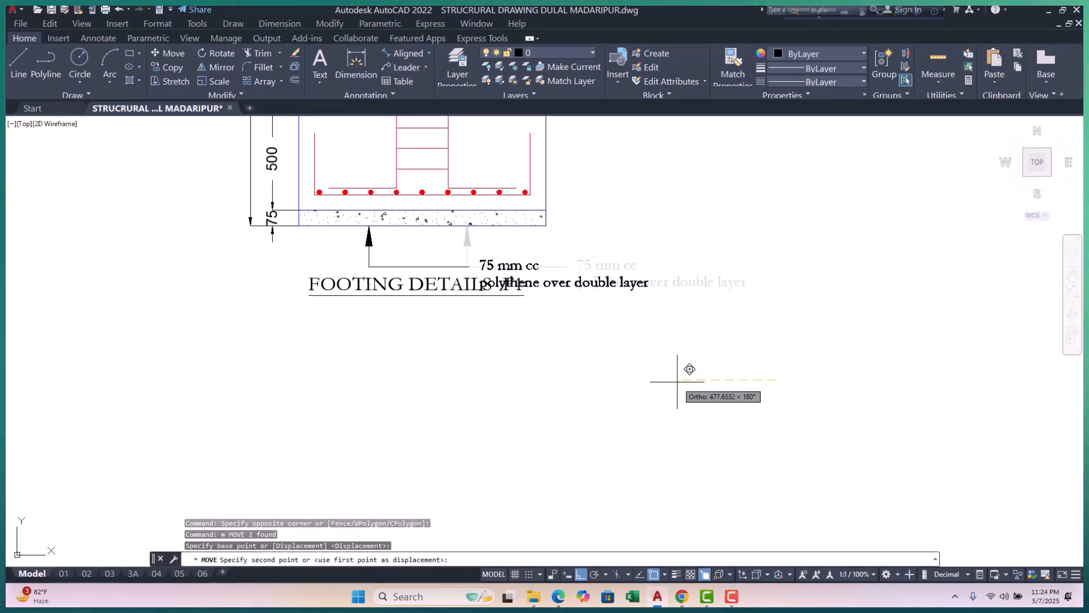
{"action": "left_click", "coordinate": [676, 383]}
{"action": "key", "text": "Escape"}
{"action": "key", "text": "Escape"}
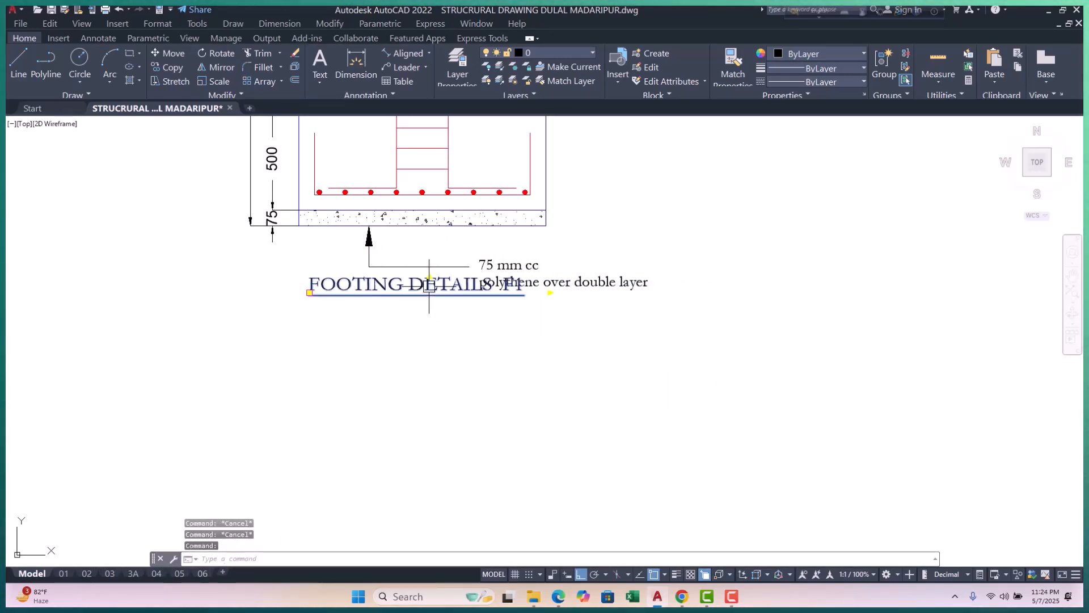
Move the FOOTING DETAILS F1 title straight down so it clears the leader note.
{"action": "type", "text": "m"}
{"action": "key", "text": "Return"}
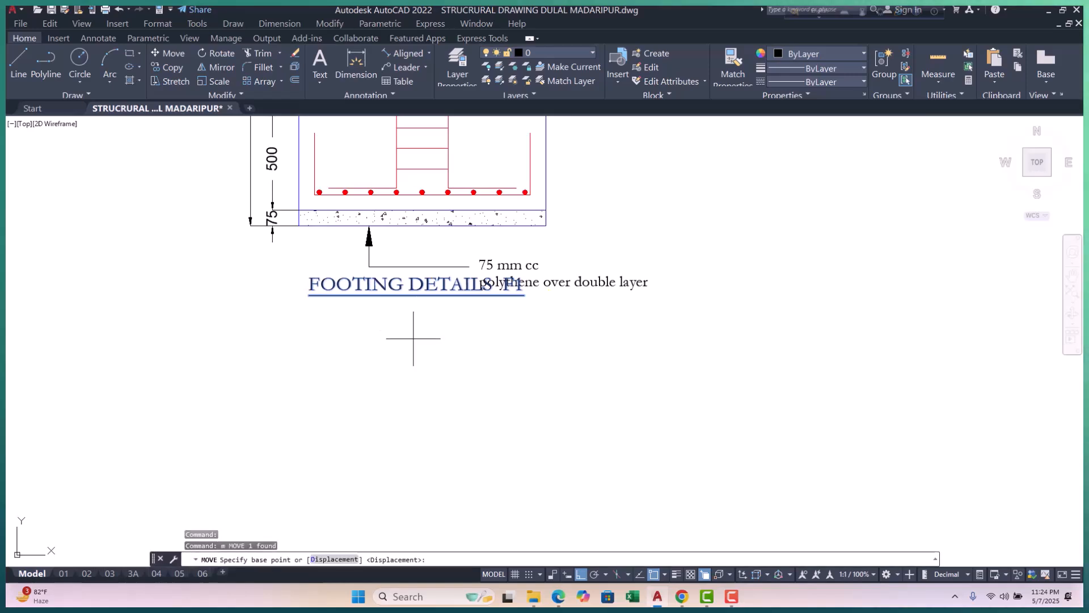
{"action": "left_click", "coordinate": [418, 341]}
{"action": "left_click", "coordinate": [402, 361]}
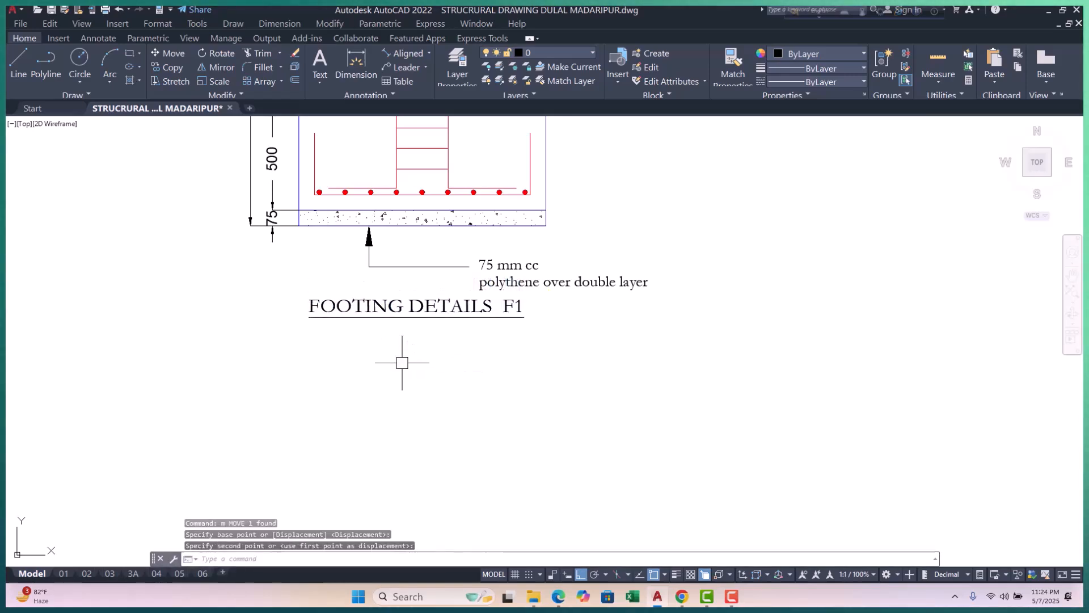
Match the leader's properties to the footing's outermost vertical dimension so both use the same arrowhead size.
{"action": "scroll", "coordinate": [443, 272], "scroll_direction": "up", "scroll_amount": 2}
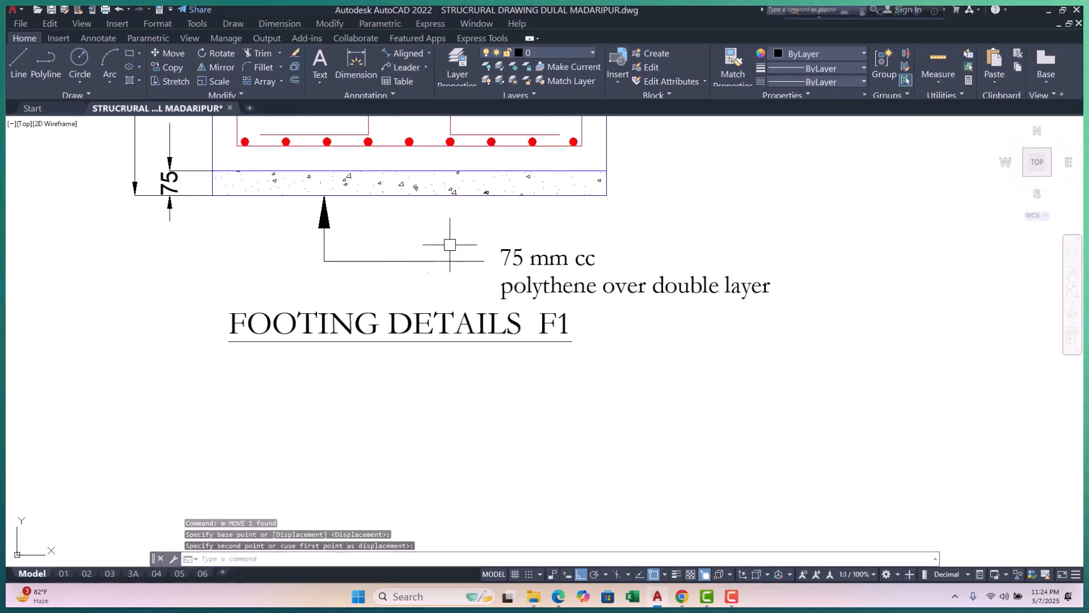
{"action": "middle_click_drag", "start_coordinate": [361, 257], "coordinate": [370, 287]}
{"action": "key", "text": "Escape"}
{"action": "key", "text": "Escape"}
{"action": "key", "text": "Escape"}
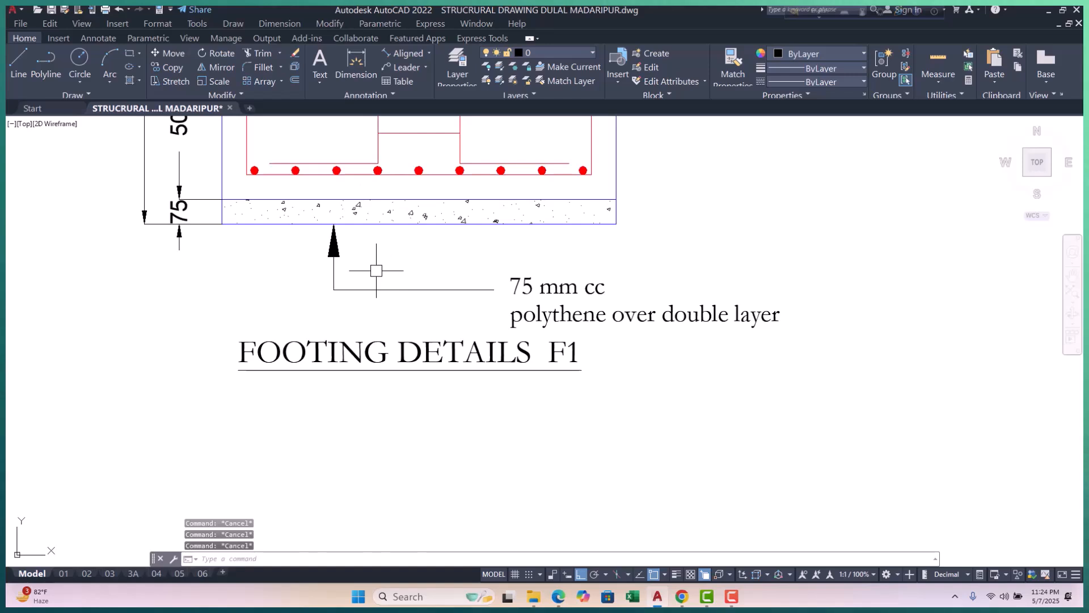
{"action": "type", "text": "ma"}
{"action": "key", "text": "Return"}
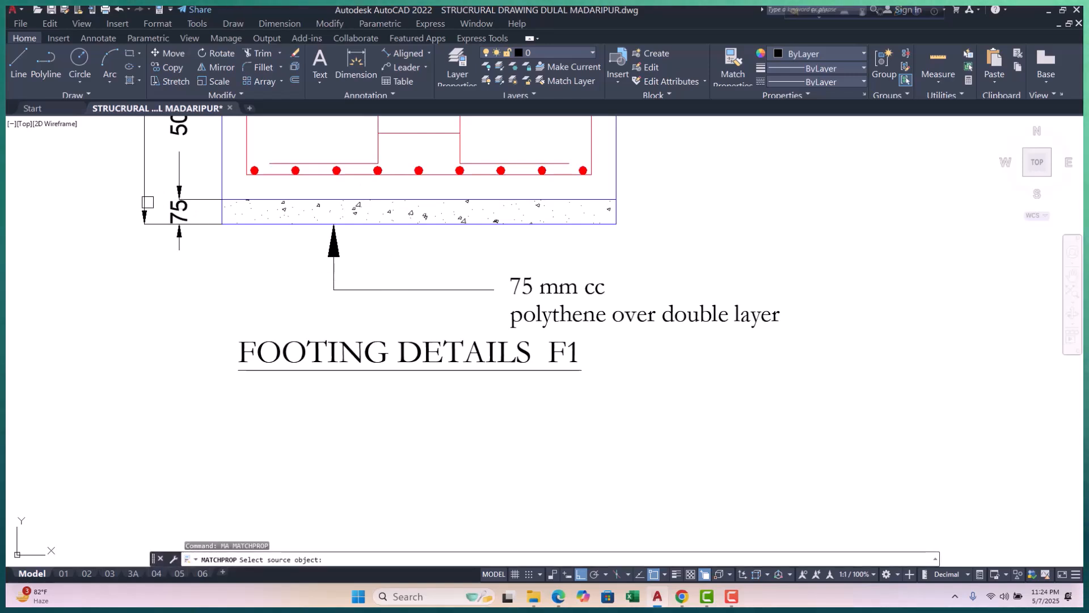
{"action": "left_click", "coordinate": [332, 249]}
{"action": "key", "text": "Escape"}
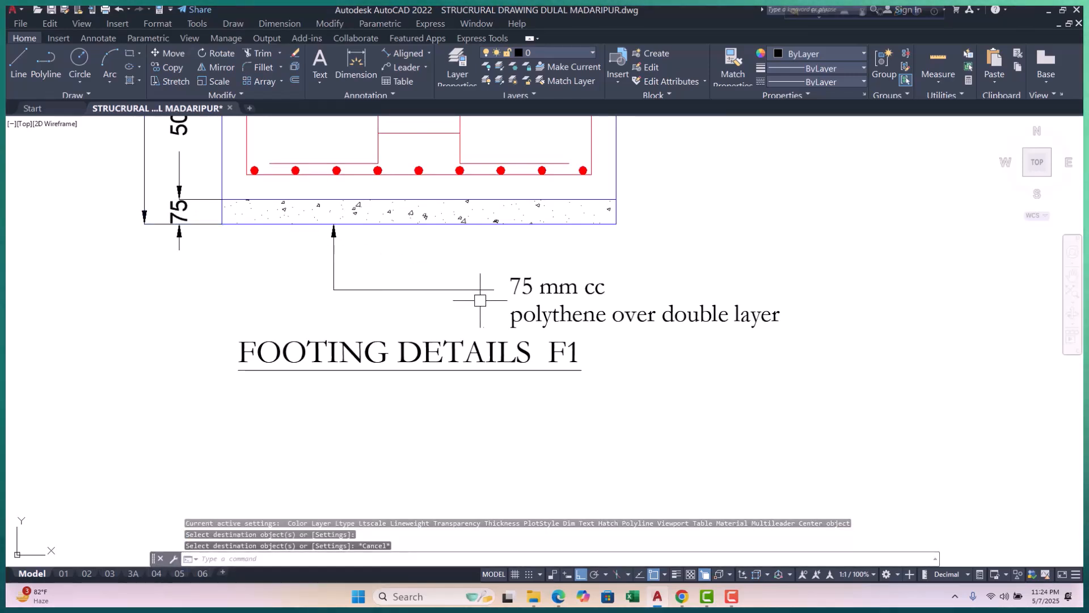
{"action": "key", "text": "Escape"}
{"action": "key", "text": "Escape"}
{"action": "key", "text": "Escape"}
Stretch the leader's elbow and note upward to shorten the leader's vertical segment.
{"action": "middle_click_drag", "start_coordinate": [499, 283], "coordinate": [498, 281]}
{"action": "left_click", "coordinate": [803, 255]}
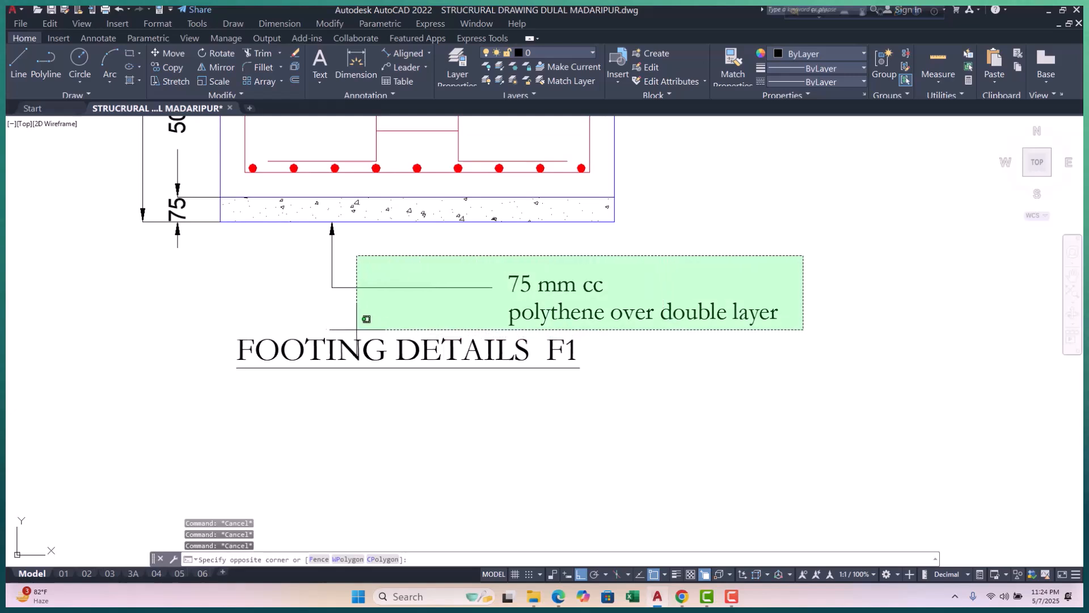
{"action": "left_click", "coordinate": [322, 316]}
{"action": "type", "text": "s"}
{"action": "key", "text": "Return"}
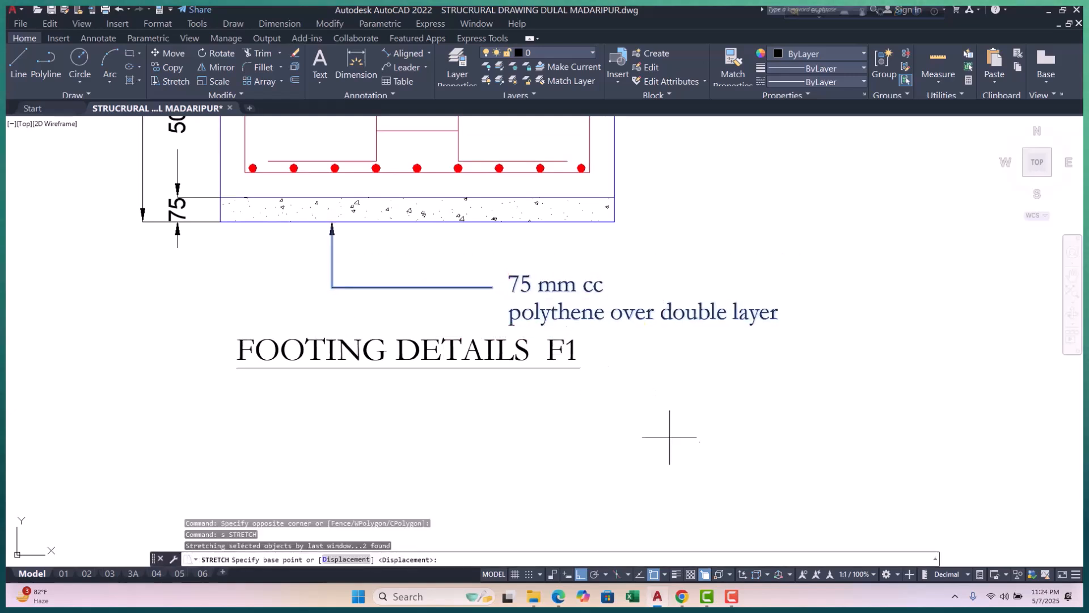
{"action": "left_click", "coordinate": [688, 455]}
{"action": "left_click", "coordinate": [697, 431]}
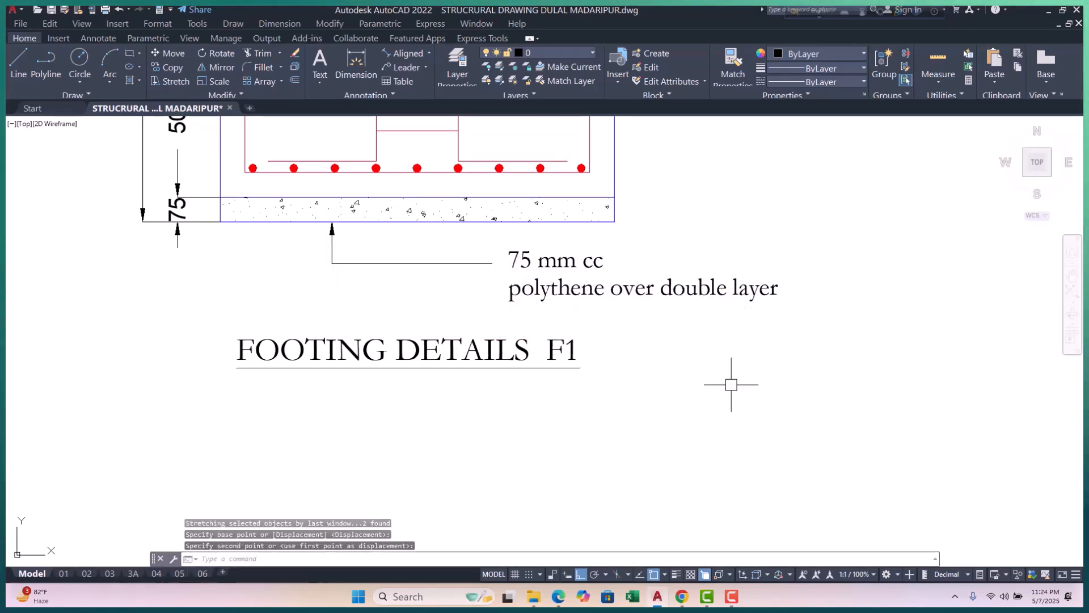
Stretch the leader's free end and note to the left, cutting its horizontal segment to about half.
{"action": "left_click", "coordinate": [827, 237]}
{"action": "left_click", "coordinate": [479, 316]}
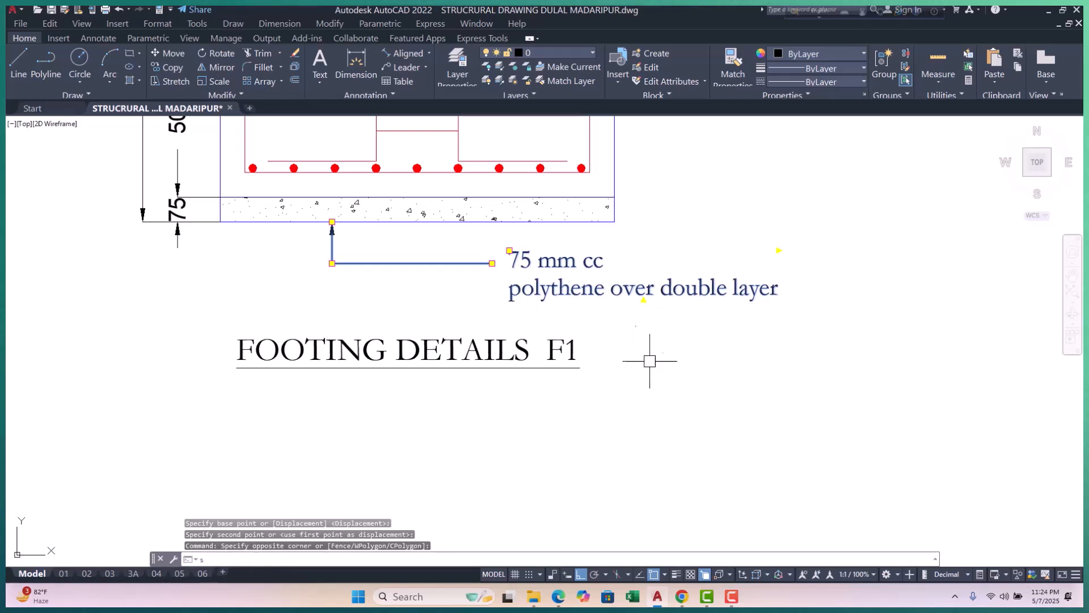
{"action": "type", "text": "s"}
{"action": "key", "text": "Return"}
{"action": "left_click", "coordinate": [834, 406]}
{"action": "left_click", "coordinate": [747, 409]}
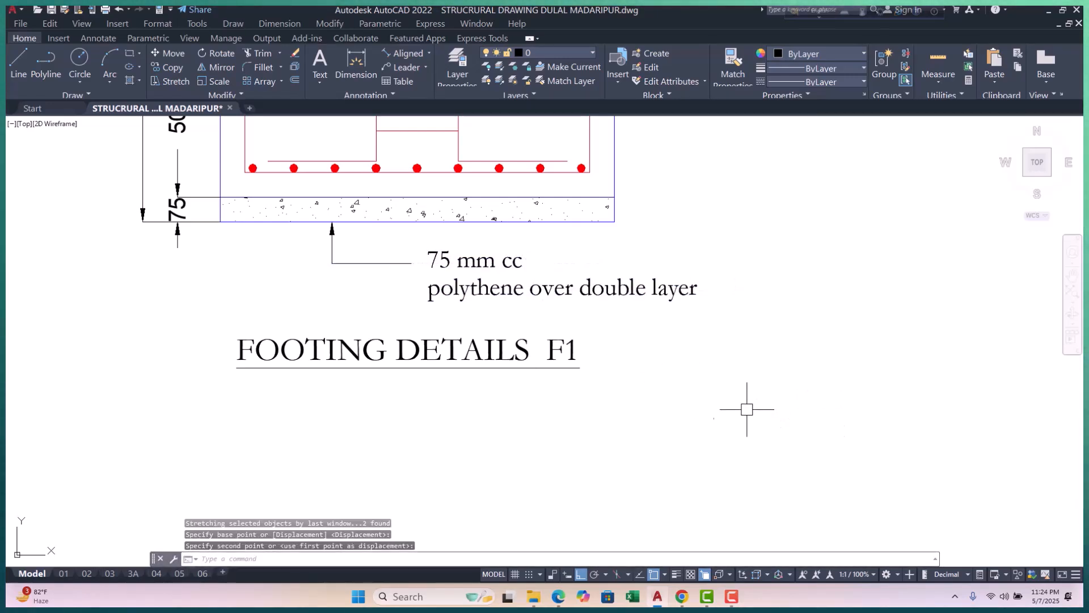
Move the shortened leader and note left, placing the arrow near the left end of the concrete layer.
{"action": "left_click", "coordinate": [542, 238]}
{"action": "left_click", "coordinate": [377, 310]}
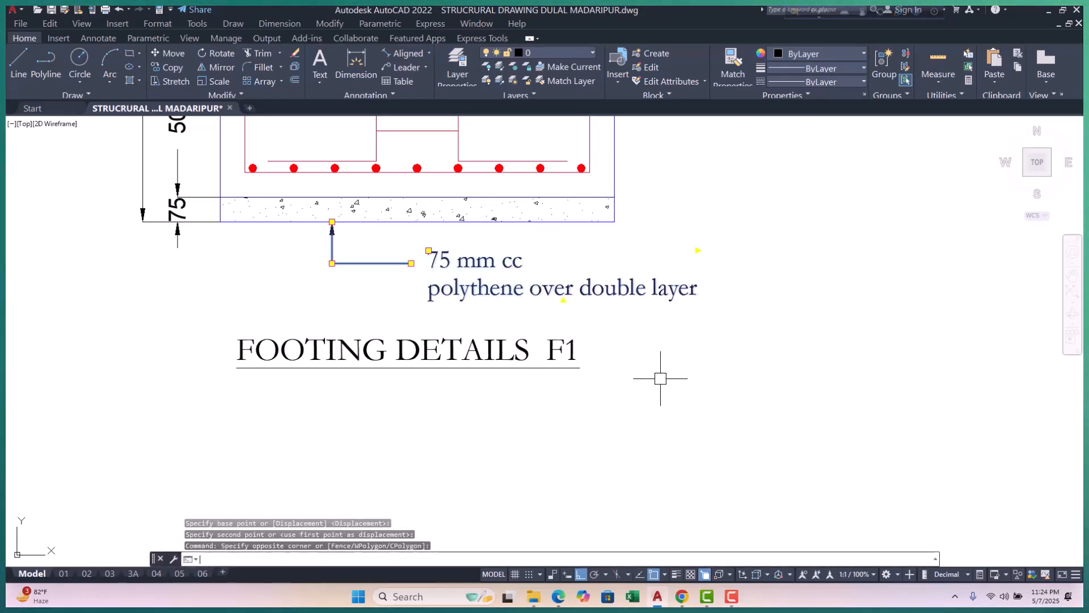
{"action": "type", "text": "m"}
{"action": "key", "text": "Return"}
{"action": "left_click", "coordinate": [794, 415]}
{"action": "left_click", "coordinate": [724, 413]}
{"action": "key", "text": "Escape"}
{"action": "key", "text": "Escape"}
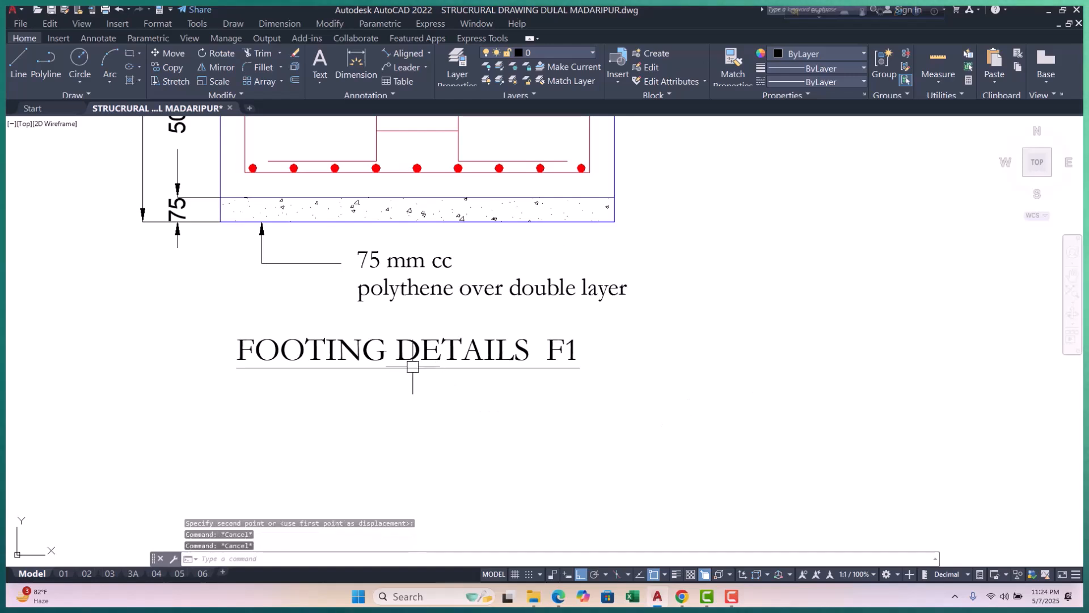
Move the FOOTING DETAILS F1 title slightly up so it sits closer beneath the leader note.
{"action": "left_click", "coordinate": [412, 367]}
{"action": "type", "text": "m"}
{"action": "key", "text": "Return"}
{"action": "left_click", "coordinate": [510, 467]}
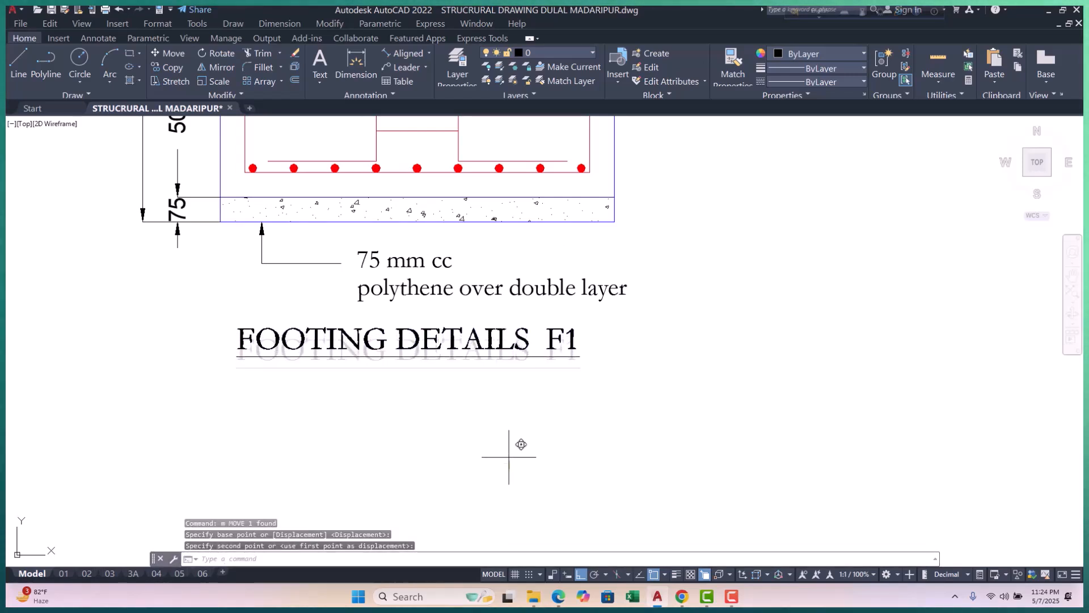
{"action": "left_click", "coordinate": [509, 457]}
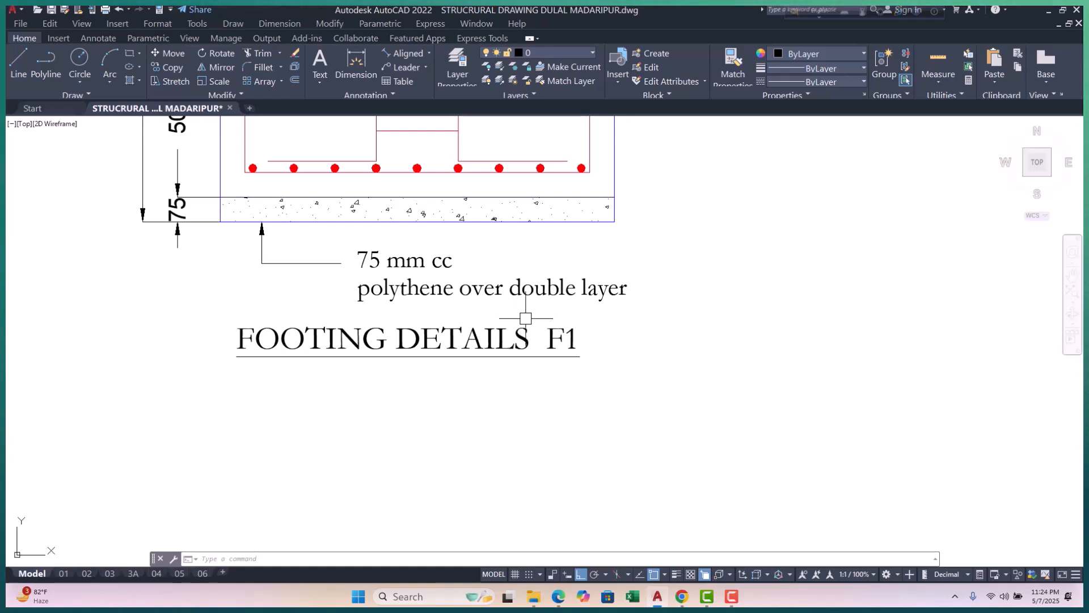
Examine the F1 footing section's level lines, vertical dimensions and leader note alongside the neighbouring footing plans.
{"action": "middle_click_drag", "start_coordinate": [358, 349], "coordinate": [363, 346]}
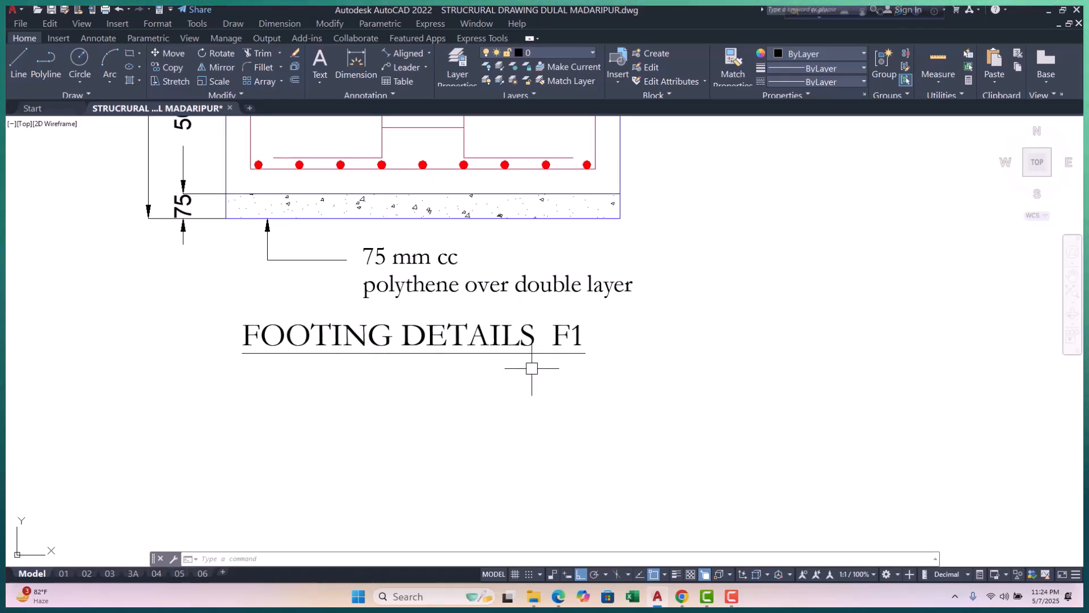
{"action": "scroll", "coordinate": [532, 368], "scroll_direction": "down", "scroll_amount": 4}
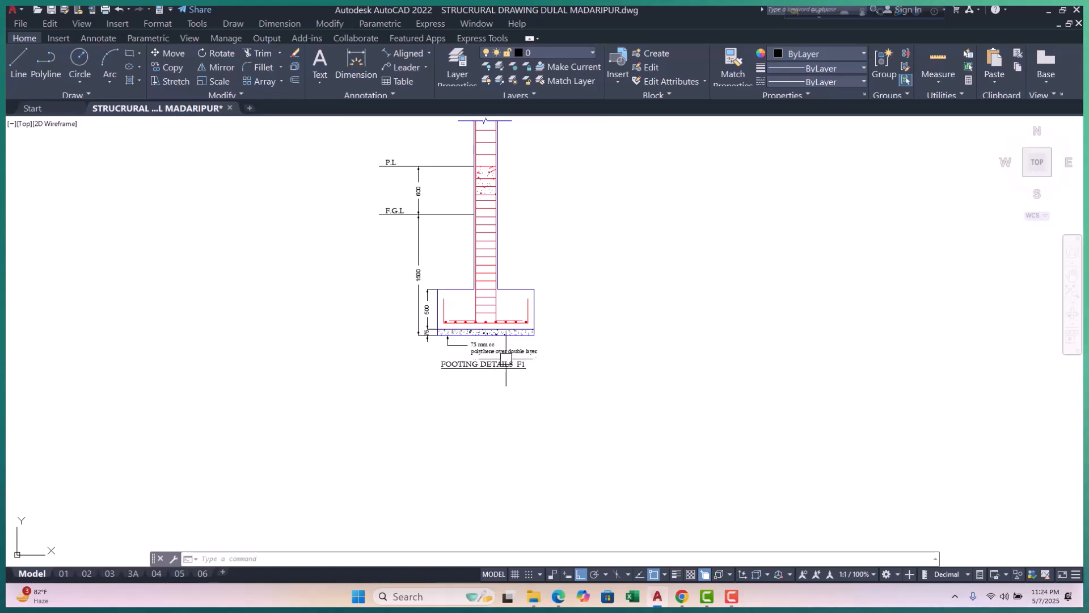
{"action": "scroll", "coordinate": [506, 358], "scroll_direction": "down", "scroll_amount": 3}
{"action": "key", "text": "Escape"}
{"action": "key", "text": "Escape"}
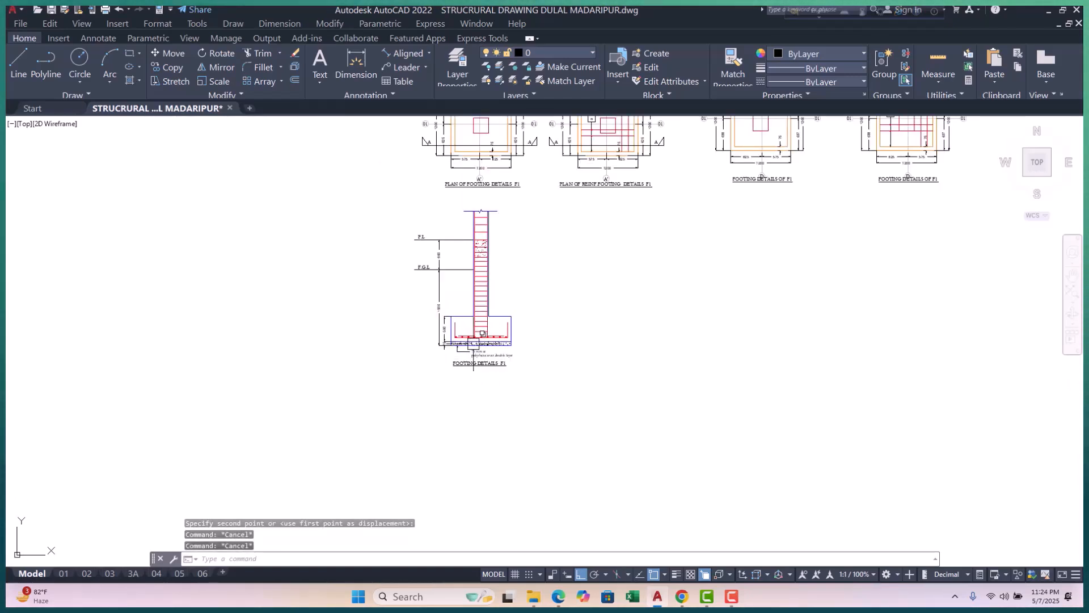
{"action": "scroll", "coordinate": [443, 273], "scroll_direction": "up", "scroll_amount": 4}
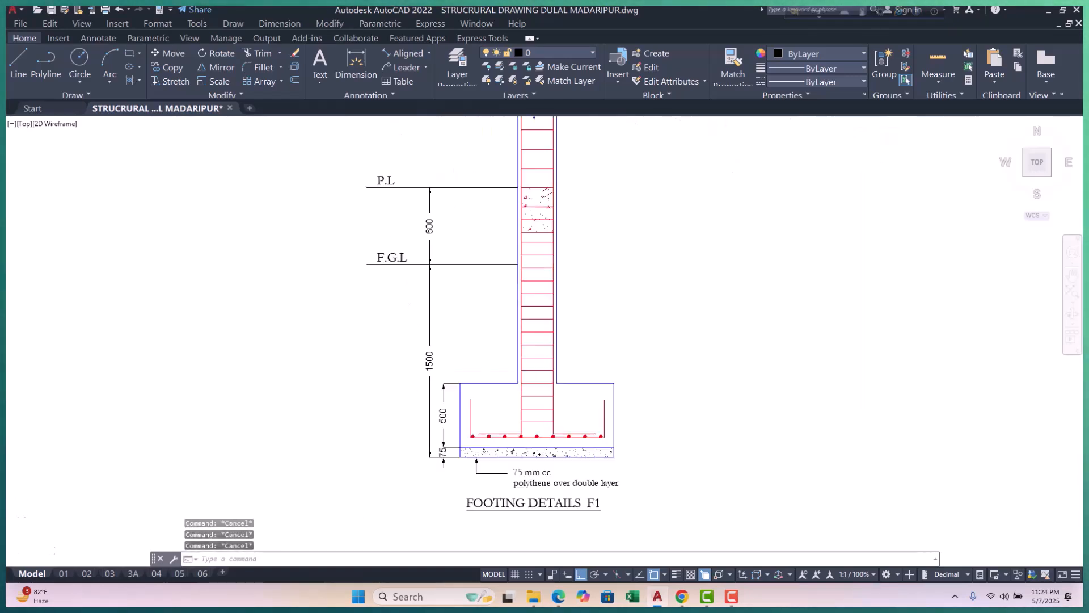
{"action": "scroll", "coordinate": [400, 256], "scroll_direction": "up", "scroll_amount": 4}
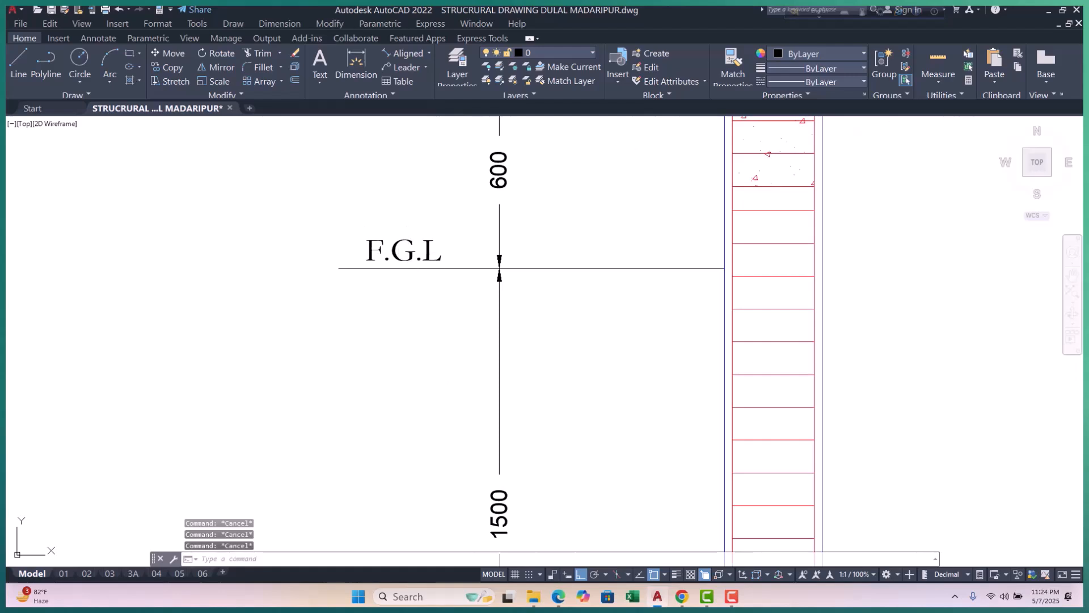
{"action": "middle_click_drag", "start_coordinate": [413, 273], "coordinate": [407, 440]}
{"action": "scroll", "coordinate": [437, 272], "scroll_direction": "down", "scroll_amount": 2}
{"action": "middle_click_drag", "start_coordinate": [484, 350], "coordinate": [556, 248]}
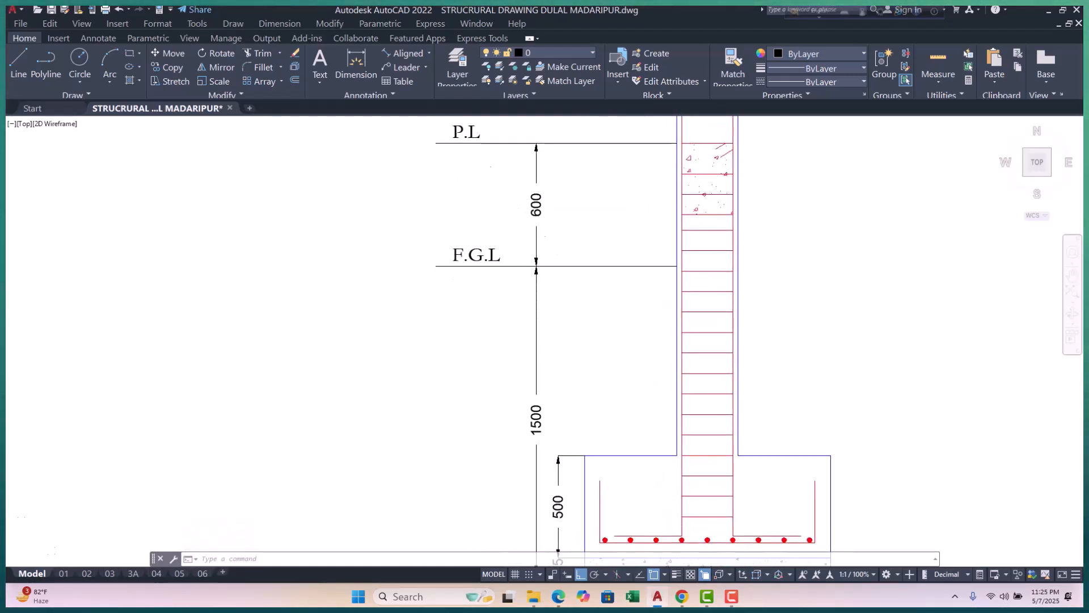
{"action": "scroll", "coordinate": [502, 251], "scroll_direction": "down", "scroll_amount": 5}
{"action": "scroll", "coordinate": [528, 352], "scroll_direction": "up", "scroll_amount": 5}
{"action": "scroll", "coordinate": [523, 413], "scroll_direction": "up", "scroll_amount": 2}
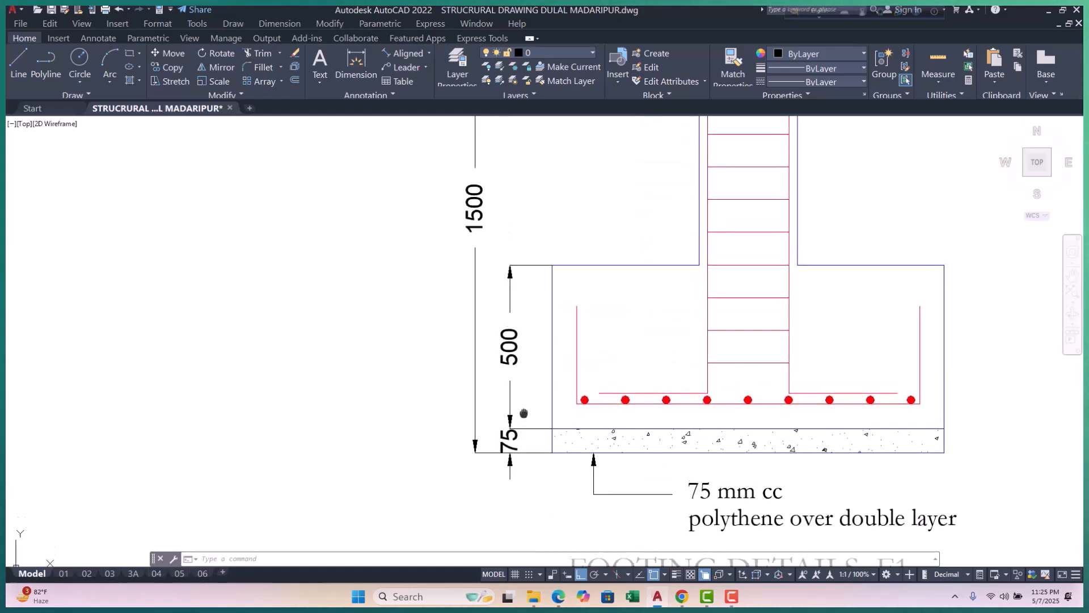
{"action": "scroll", "coordinate": [530, 335], "scroll_direction": "down", "scroll_amount": 4}
{"action": "scroll", "coordinate": [530, 331], "scroll_direction": "up", "scroll_amount": 2}
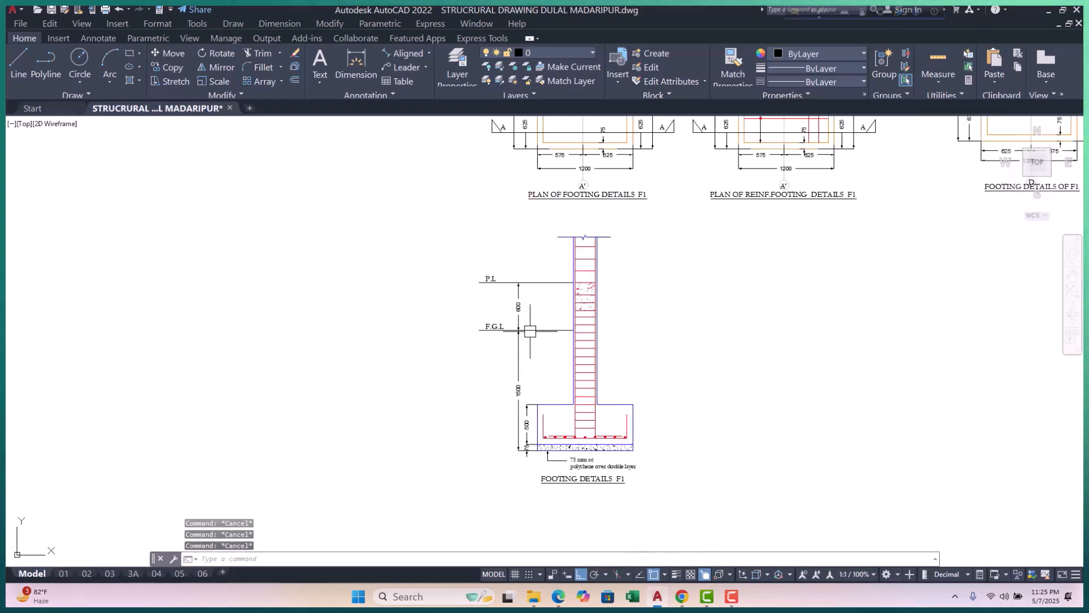
{"action": "middle_click_drag", "start_coordinate": [530, 331], "coordinate": [504, 392]}
{"action": "scroll", "coordinate": [492, 188], "scroll_direction": "up", "scroll_amount": 4}
{"action": "scroll", "coordinate": [491, 252], "scroll_direction": "down", "scroll_amount": 6}
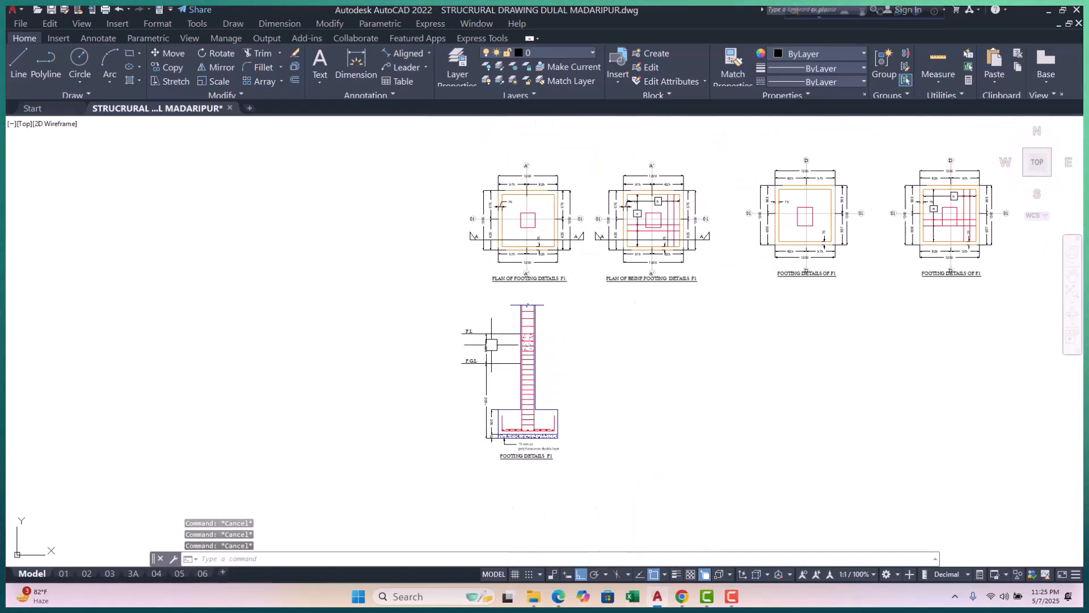
{"action": "scroll", "coordinate": [487, 369], "scroll_direction": "up", "scroll_amount": 4}
{"action": "middle_click_drag", "start_coordinate": [514, 444], "coordinate": [541, 320]}
{"action": "scroll", "coordinate": [534, 379], "scroll_direction": "up", "scroll_amount": 4}
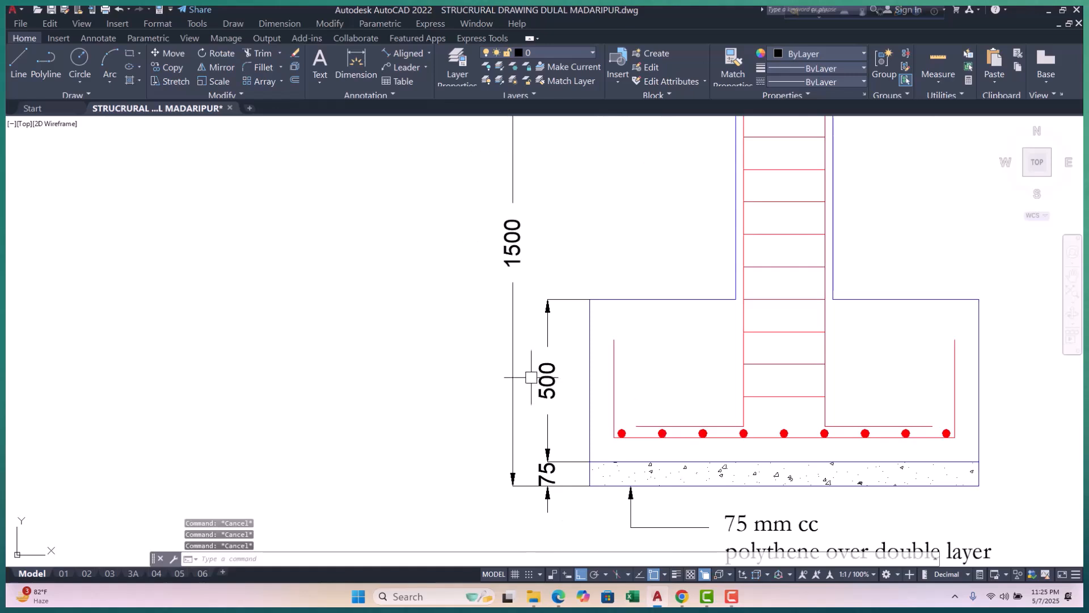
Set the text movement of the 1500 dimension below the F.G.L line to "Move text, add leader" and close its properties.
{"action": "key", "text": "ctrl+1"}
{"action": "scroll", "coordinate": [577, 318], "scroll_direction": "down", "scroll_amount": 2}
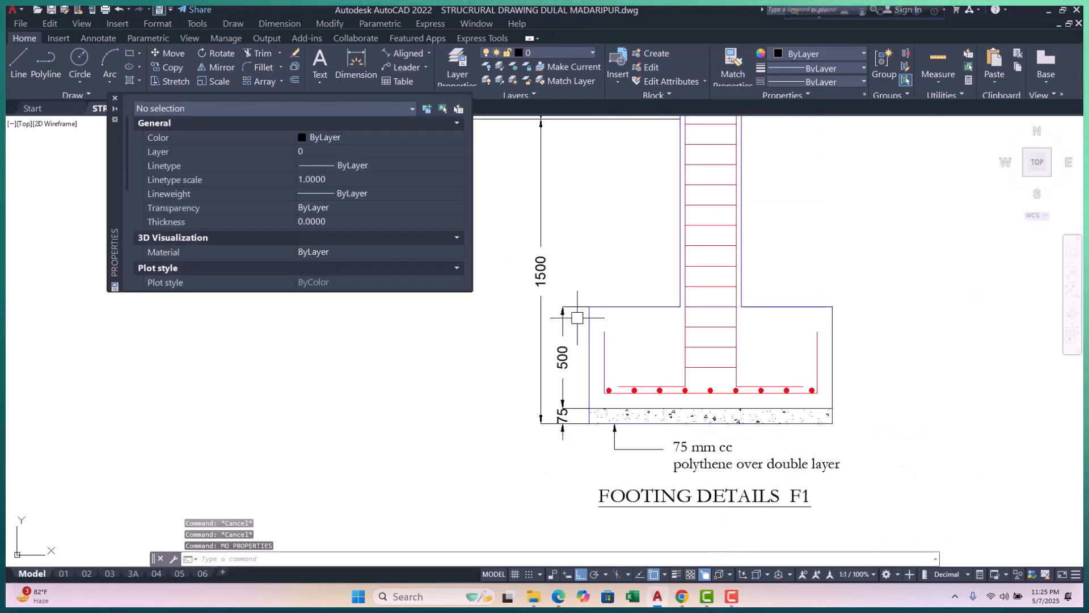
{"action": "left_click", "coordinate": [539, 270]}
{"action": "scroll", "coordinate": [335, 241], "scroll_direction": "down", "scroll_amount": 3}
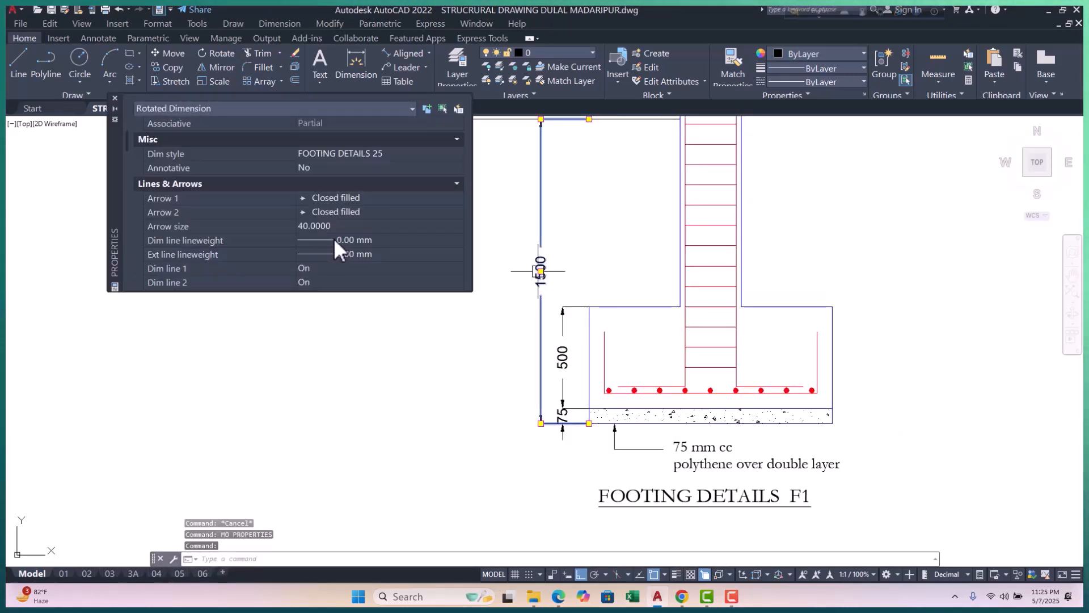
{"action": "scroll", "coordinate": [335, 239], "scroll_direction": "down", "scroll_amount": 10}
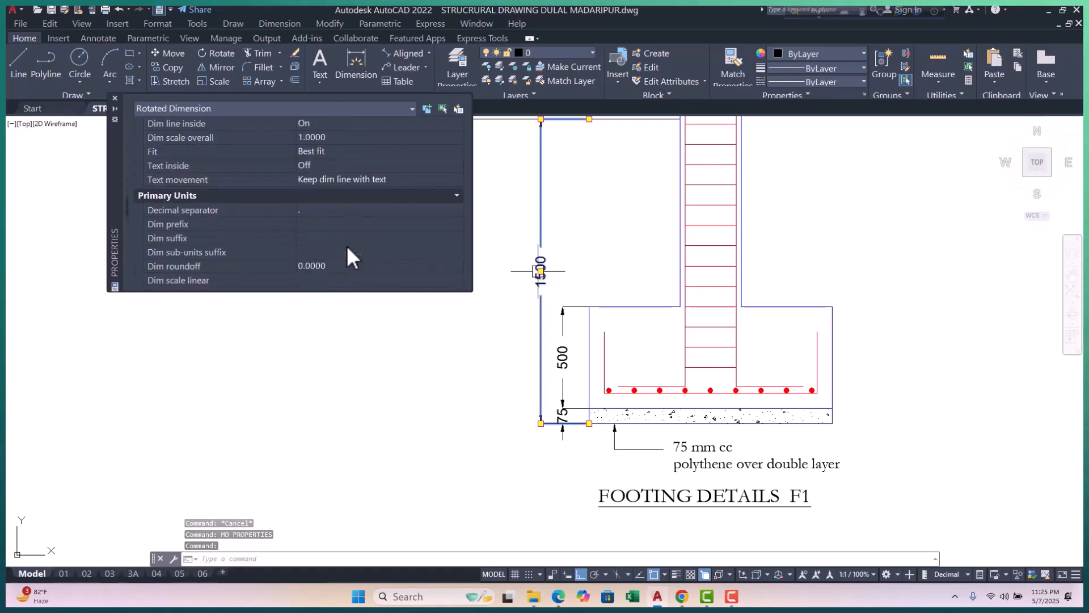
{"action": "left_click", "coordinate": [431, 179]}
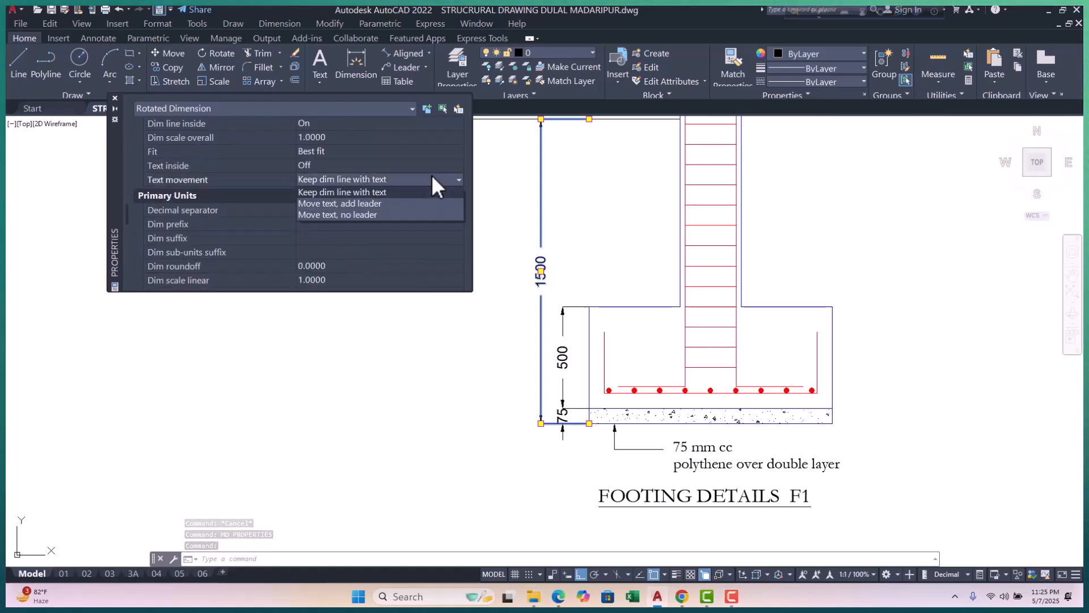
{"action": "left_click", "coordinate": [365, 204]}
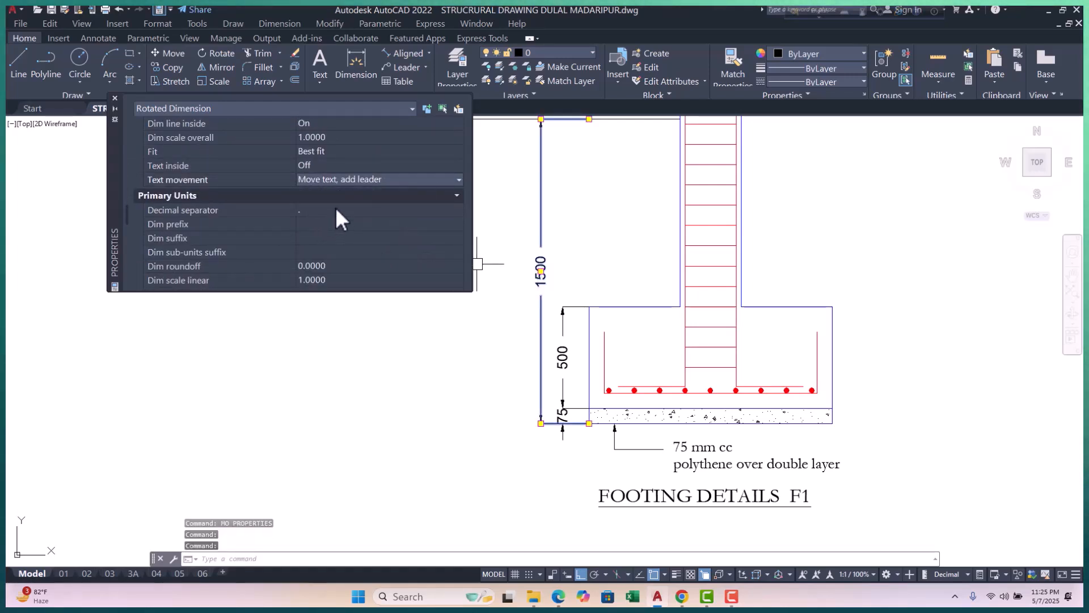
{"action": "scroll", "coordinate": [332, 224], "scroll_direction": "down", "scroll_amount": 10}
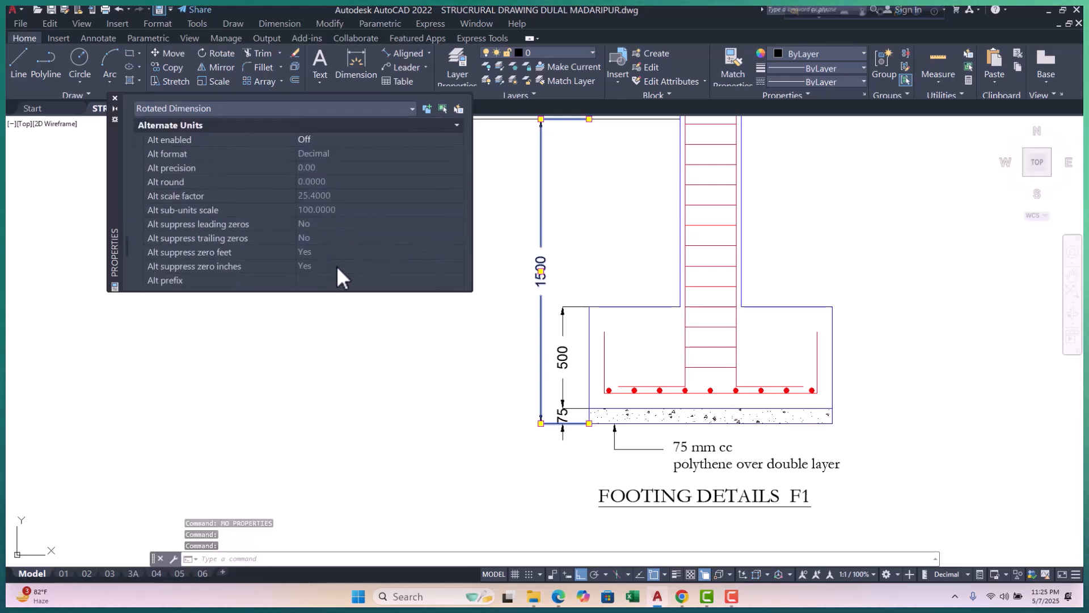
{"action": "scroll", "coordinate": [334, 264], "scroll_direction": "down", "scroll_amount": 3}
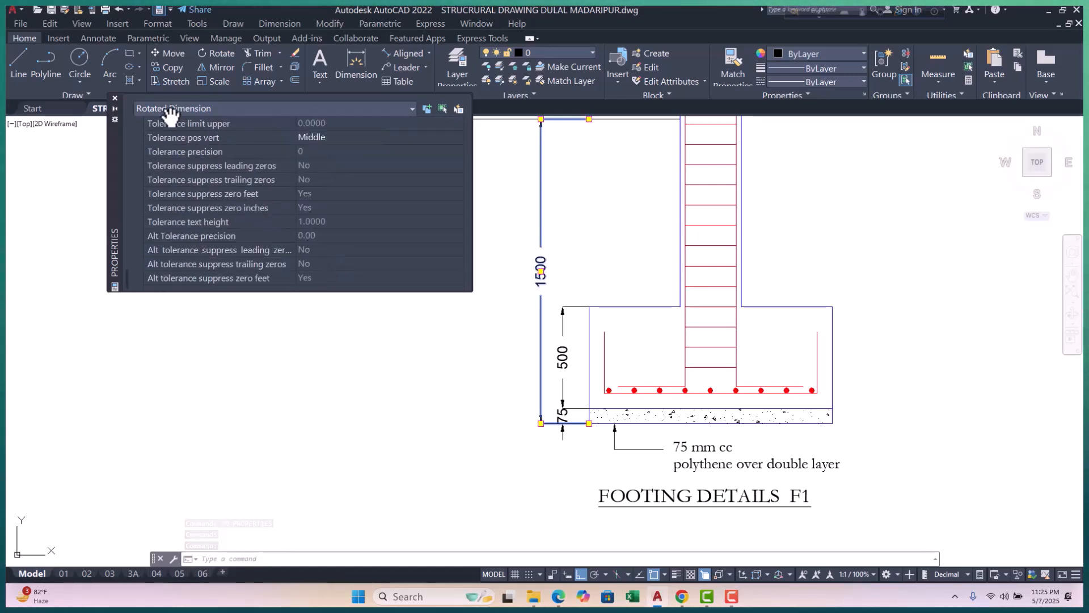
{"action": "left_click", "coordinate": [114, 99]}
{"action": "key", "text": "Escape"}
{"action": "key", "text": "Escape"}
{"action": "scroll", "coordinate": [477, 320], "scroll_direction": "down", "scroll_amount": 5}
{"action": "key", "text": "Escape"}
{"action": "scroll", "coordinate": [477, 319], "scroll_direction": "down", "scroll_amount": 2}
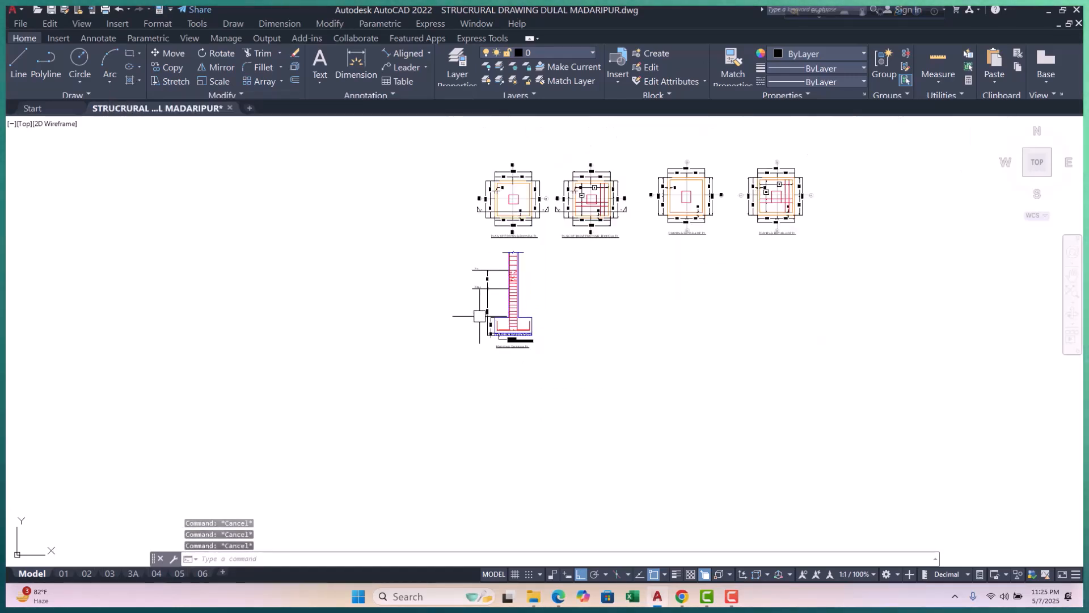
Review the text and fit properties of the 1500 dimension, including text height, offset and vertical position.
{"action": "scroll", "coordinate": [482, 329], "scroll_direction": "up", "scroll_amount": 8}
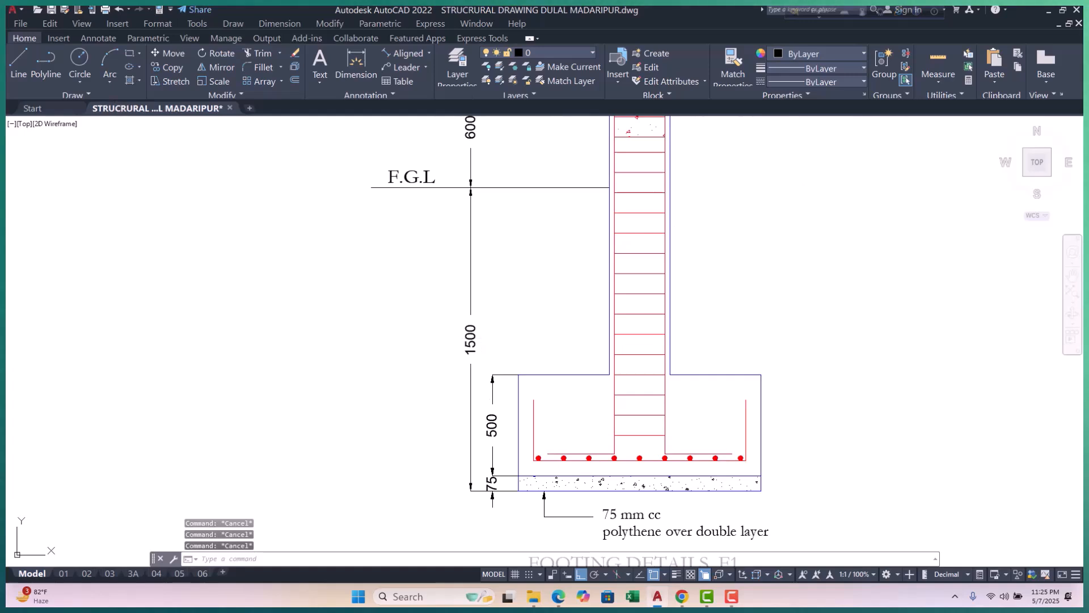
{"action": "left_click", "coordinate": [472, 323]}
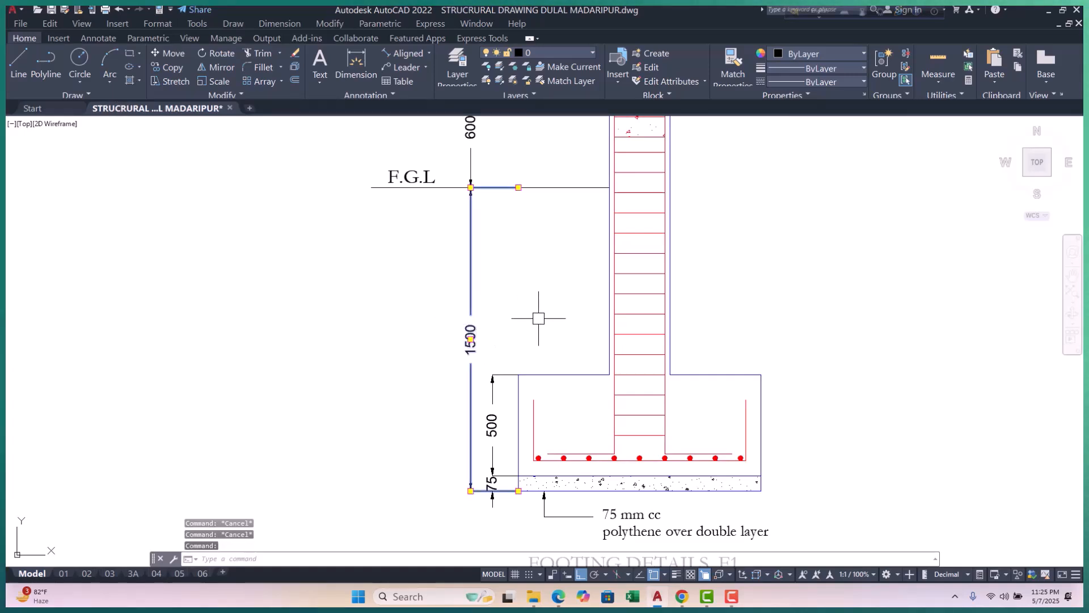
{"action": "type", "text": "mo"}
{"action": "key", "text": "Return"}
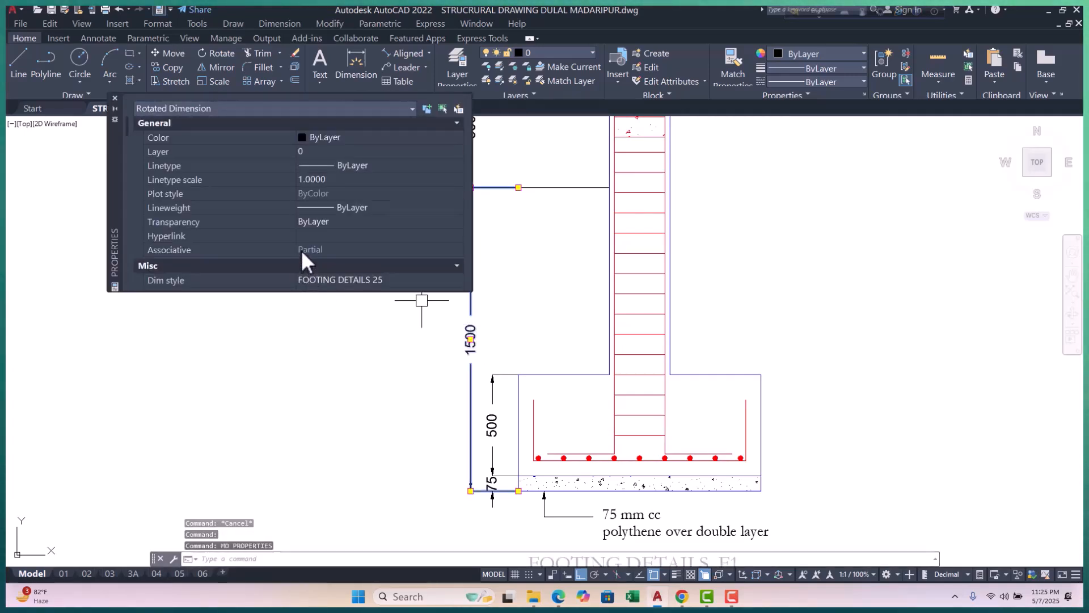
{"action": "scroll", "coordinate": [301, 249], "scroll_direction": "down", "scroll_amount": 5}
{"action": "scroll", "coordinate": [306, 250], "scroll_direction": "down", "scroll_amount": 6}
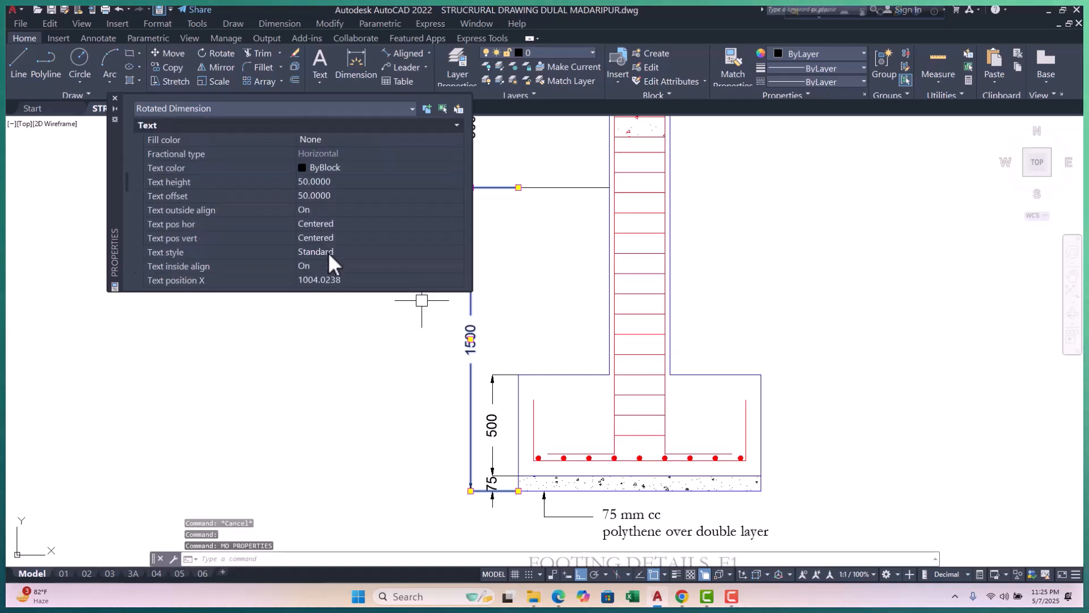
{"action": "scroll", "coordinate": [337, 262], "scroll_direction": "down", "scroll_amount": 4}
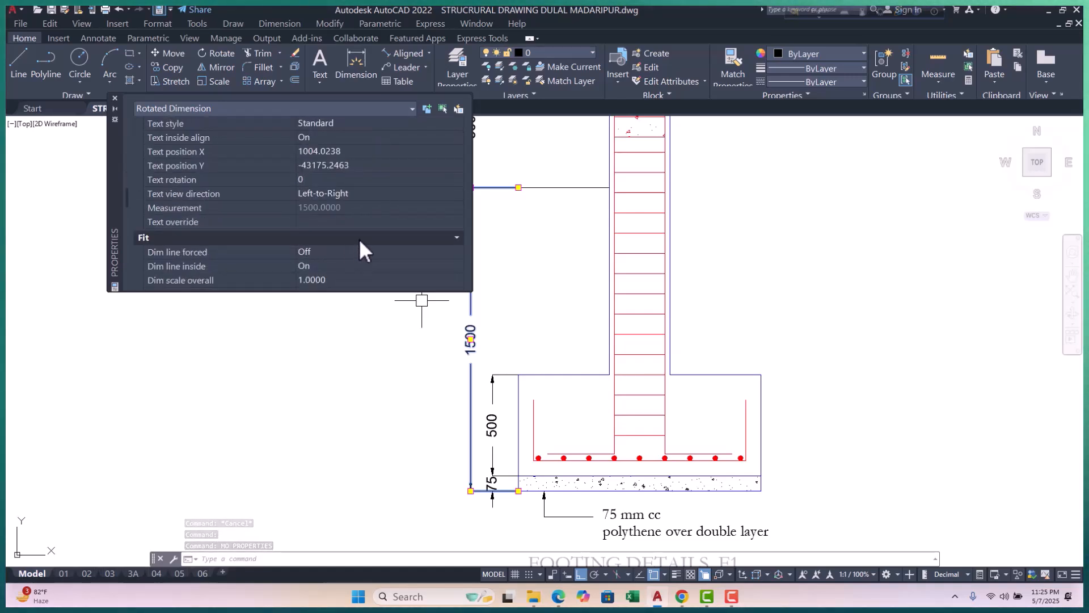
{"action": "scroll", "coordinate": [360, 243], "scroll_direction": "down", "scroll_amount": 3}
{"action": "key", "text": "Escape"}
{"action": "key", "text": "Escape"}
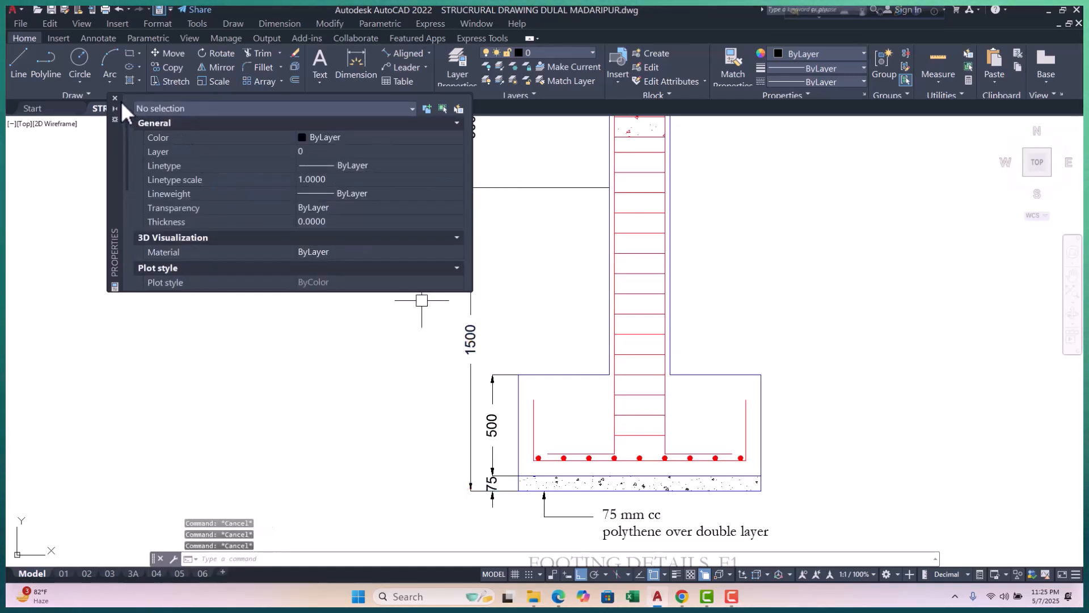
{"action": "left_click", "coordinate": [116, 97]}
{"action": "left_click", "coordinate": [457, 305]}
{"action": "key", "text": "Escape"}
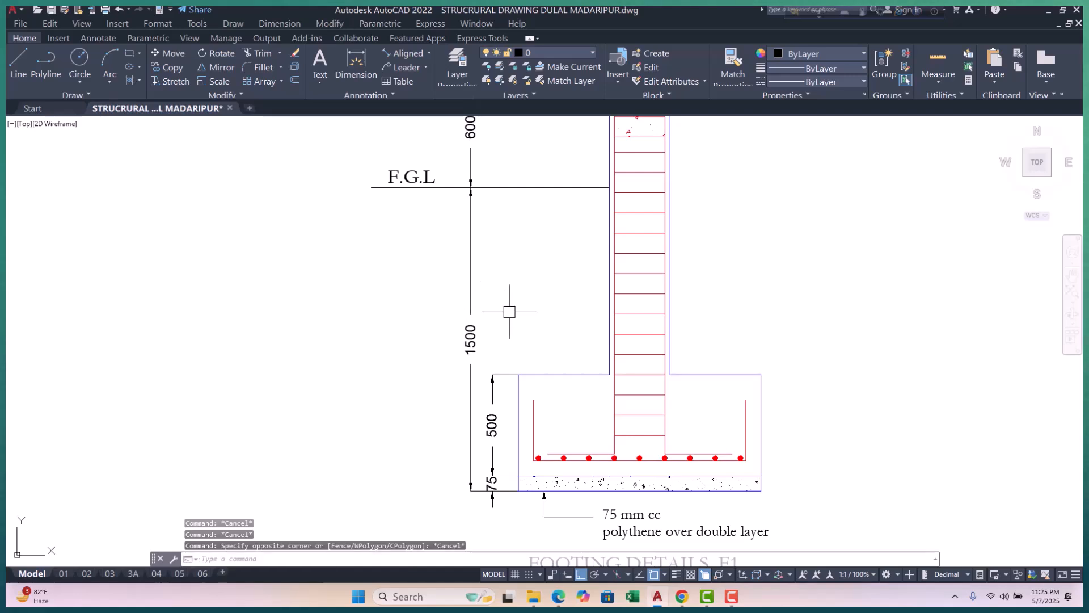
Check which dimension style is assigned to the 1500 dimension in its properties.
{"action": "key", "text": "Escape"}
{"action": "type", "text": "mo"}
{"action": "key", "text": "Return"}
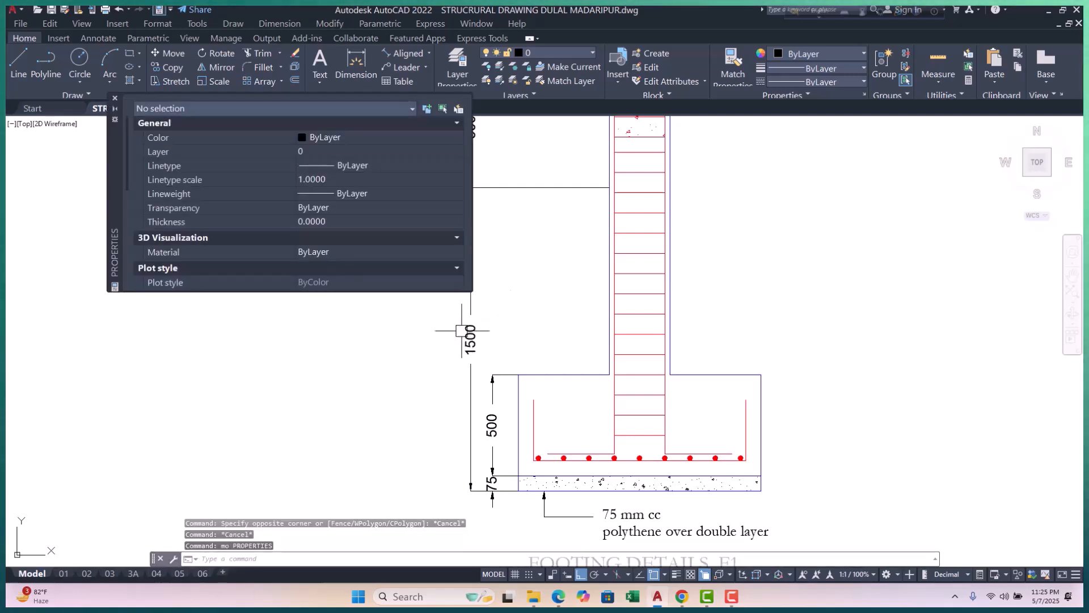
{"action": "left_click", "coordinate": [470, 331]}
{"action": "scroll", "coordinate": [307, 229], "scroll_direction": "down", "scroll_amount": 2}
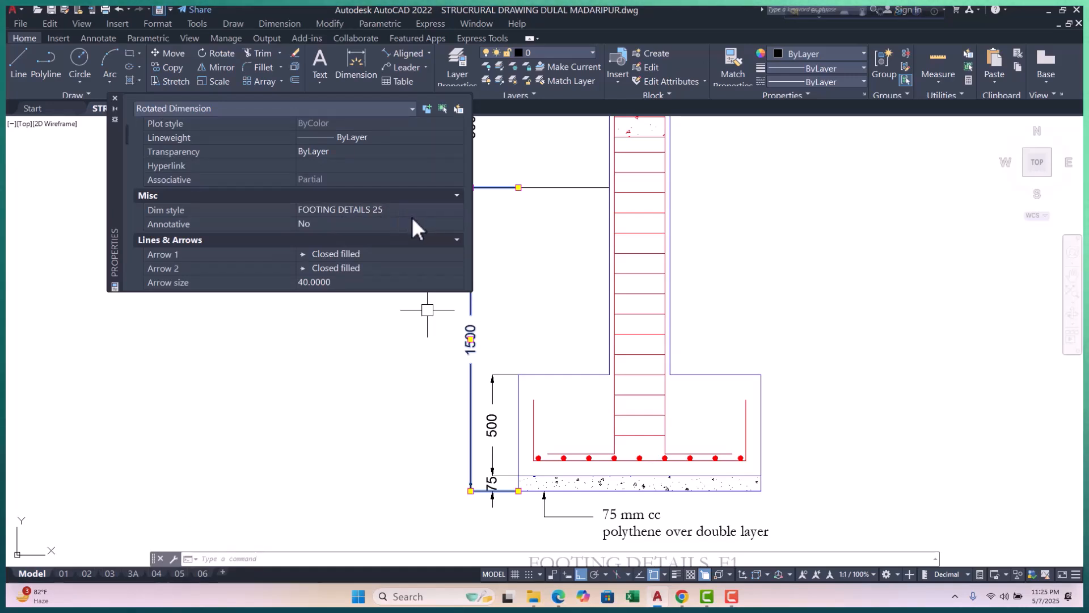
{"action": "left_click", "coordinate": [116, 98]}
{"action": "key", "text": "Escape"}
{"action": "key", "text": "Escape"}
{"action": "key", "text": "Escape"}
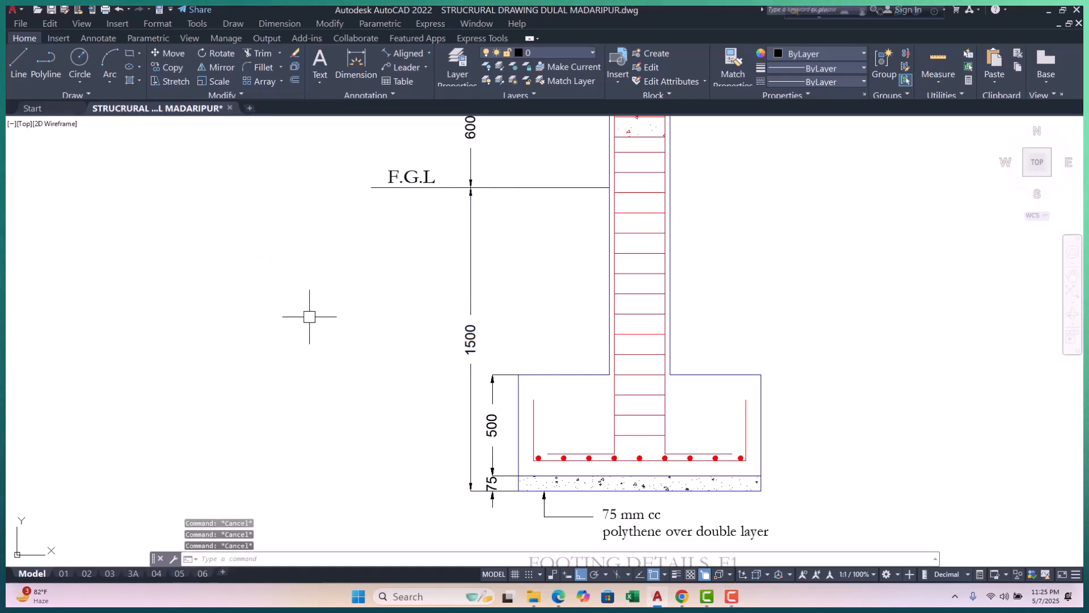
Examine the arrow and text placement settings of the FOOTING DETAILS 25 dimension style.
{"action": "type", "text": "d"}
{"action": "key", "text": "Return"}
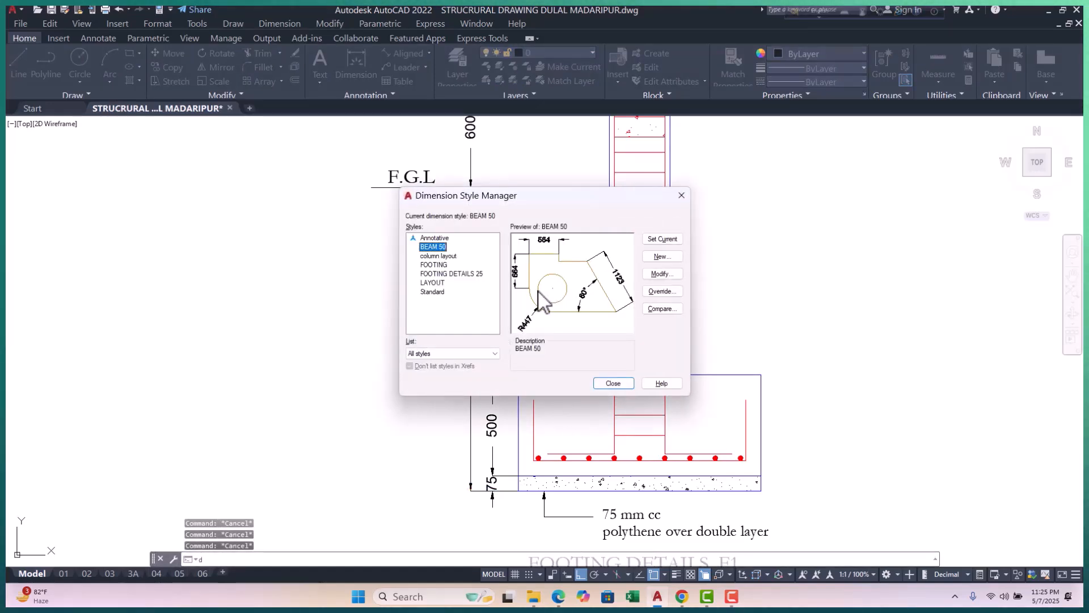
{"action": "left_click", "coordinate": [458, 274]}
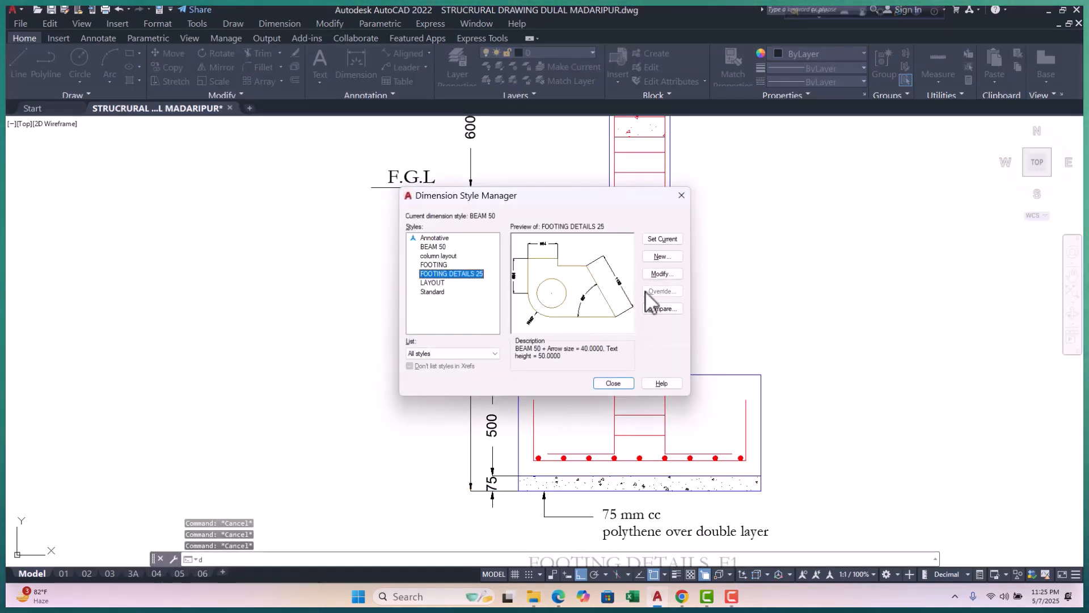
{"action": "left_click", "coordinate": [671, 277]}
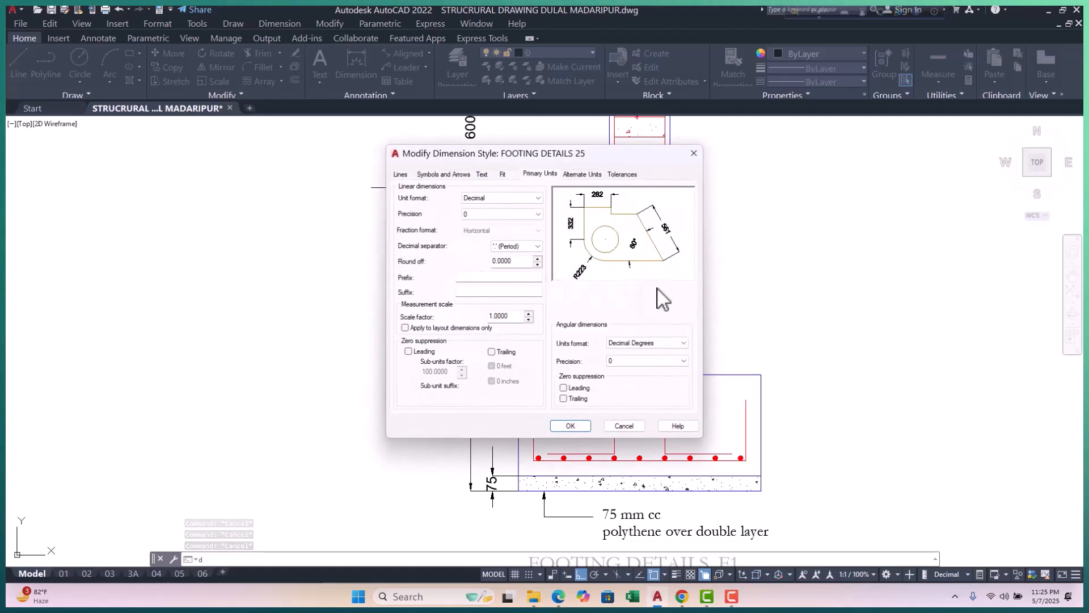
{"action": "left_click", "coordinate": [448, 173]}
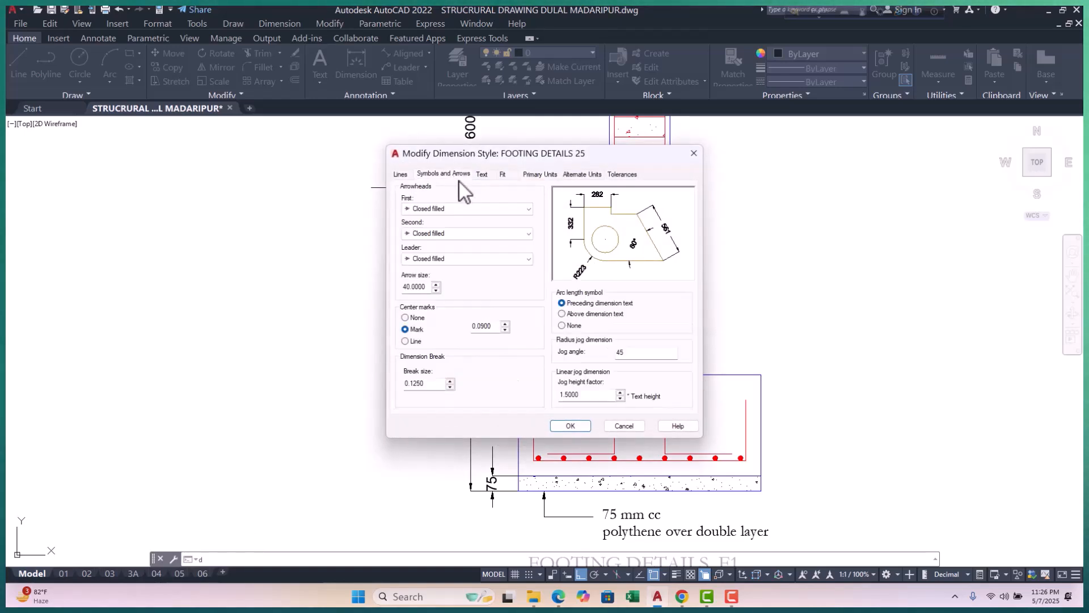
{"action": "left_click", "coordinate": [482, 174]}
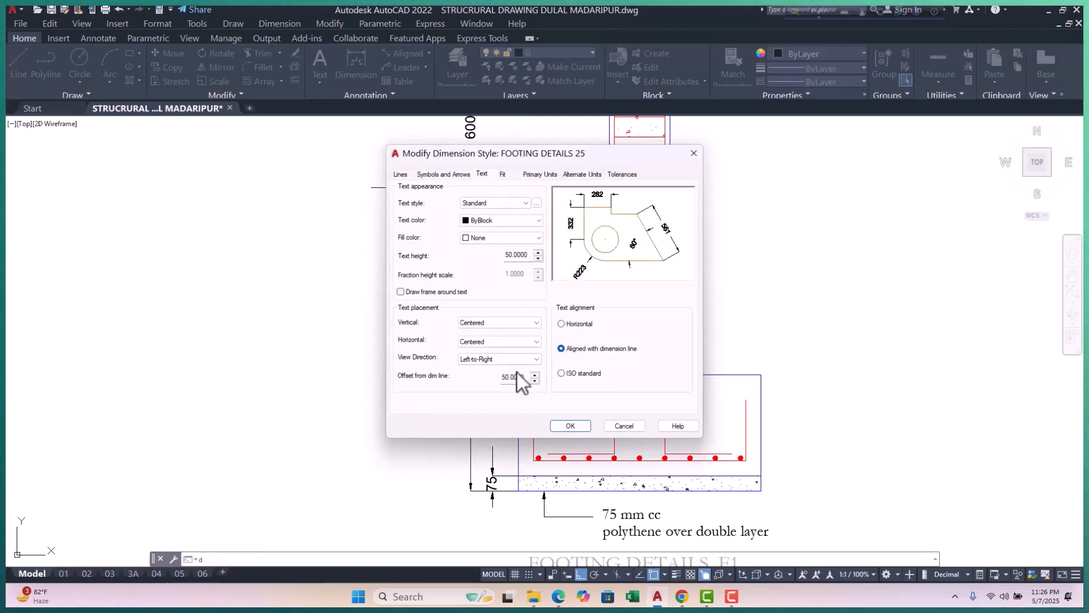
{"action": "left_click_drag", "start_coordinate": [528, 377], "coordinate": [461, 374]}
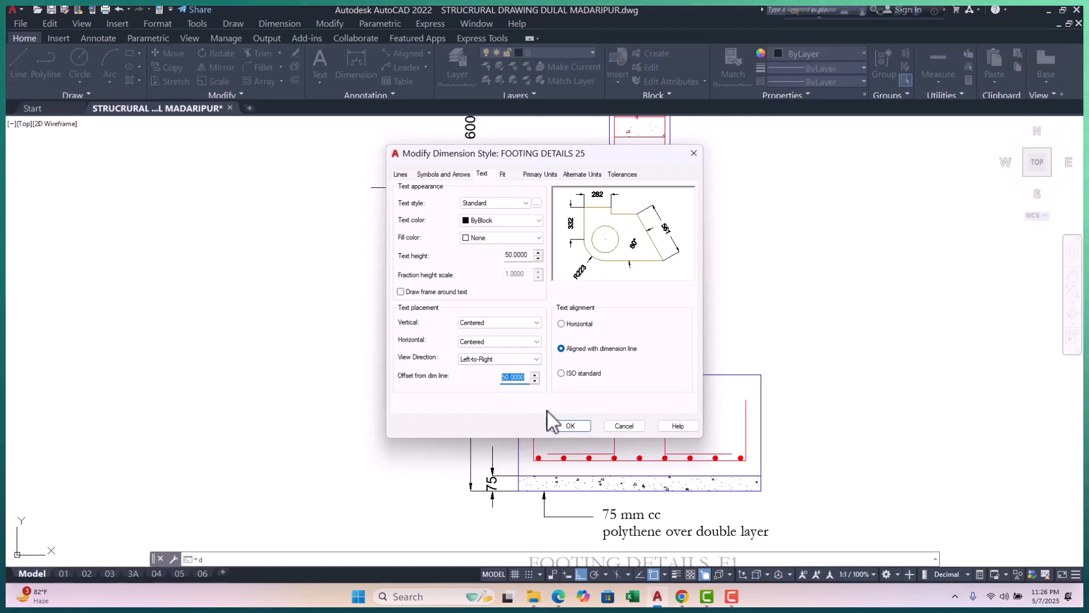
{"action": "left_click", "coordinate": [568, 426]}
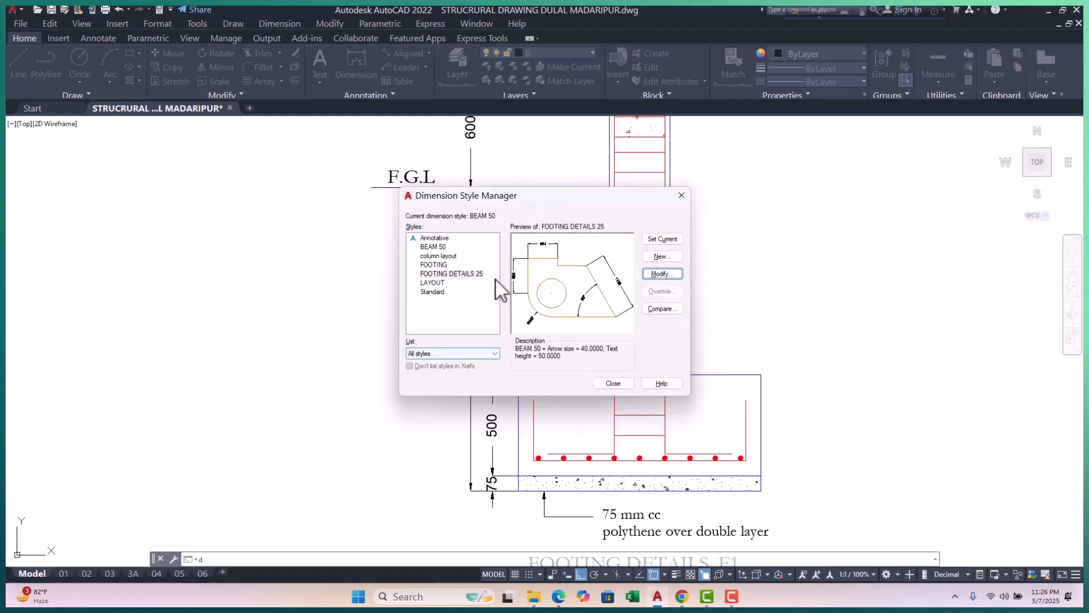
Set the vertical text placement of the FOOTING DETAILS 25 dimension style to Above and make that style current.
{"action": "left_click", "coordinate": [666, 277]}
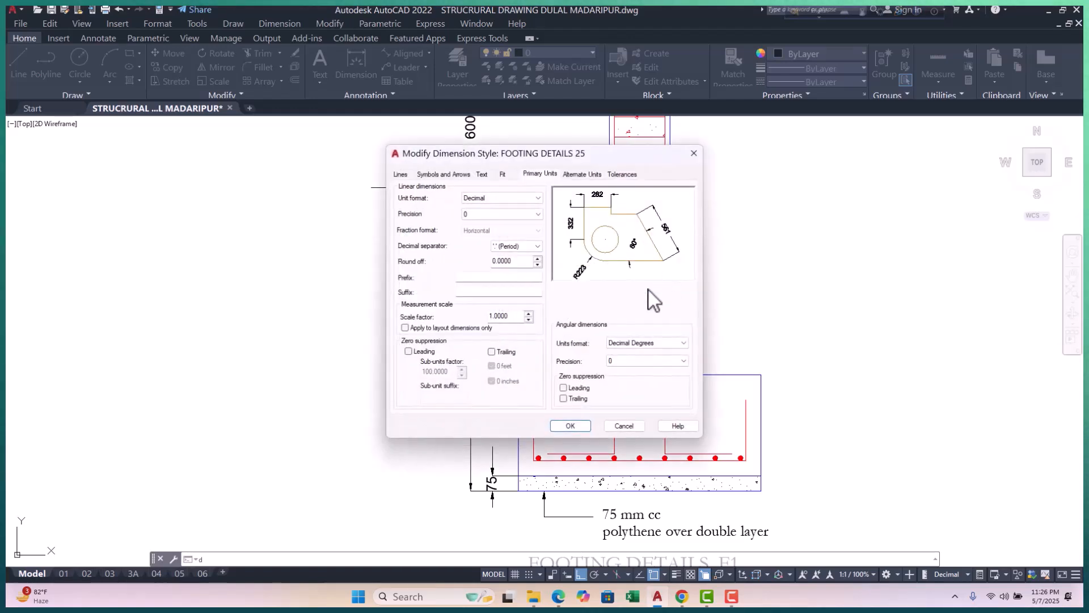
{"action": "left_click", "coordinate": [482, 174]}
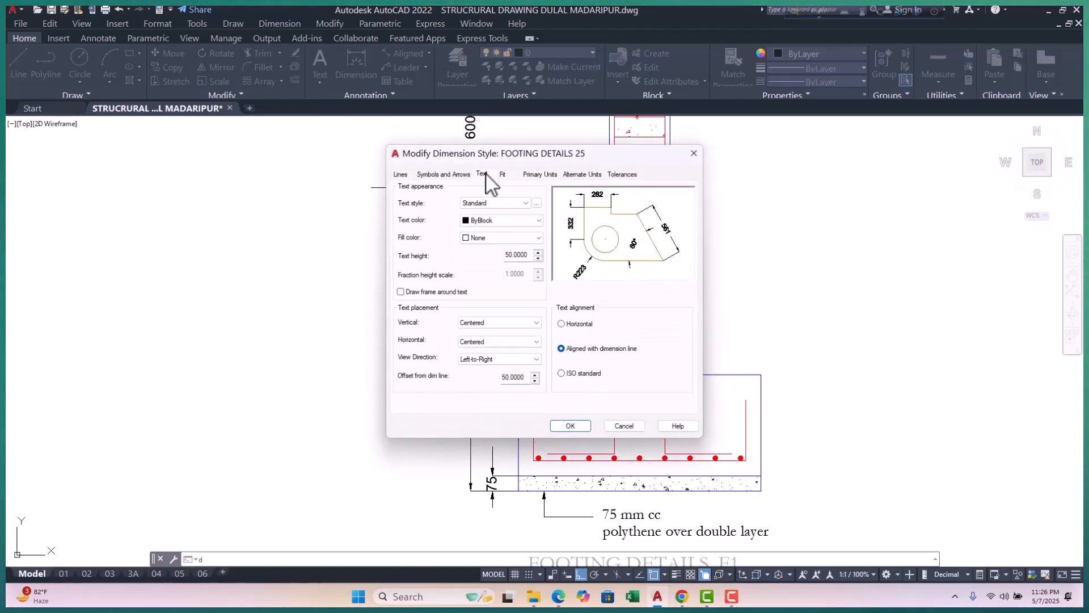
{"action": "left_click", "coordinate": [518, 341]}
{"action": "left_click", "coordinate": [523, 322]}
{"action": "left_click", "coordinate": [523, 322]}
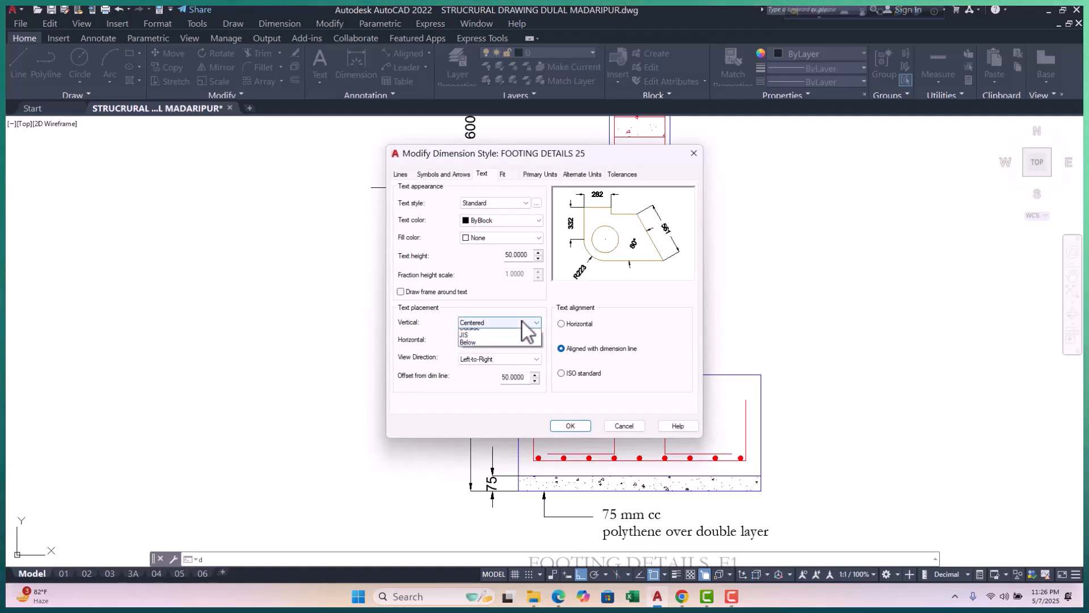
{"action": "left_click", "coordinate": [496, 341]}
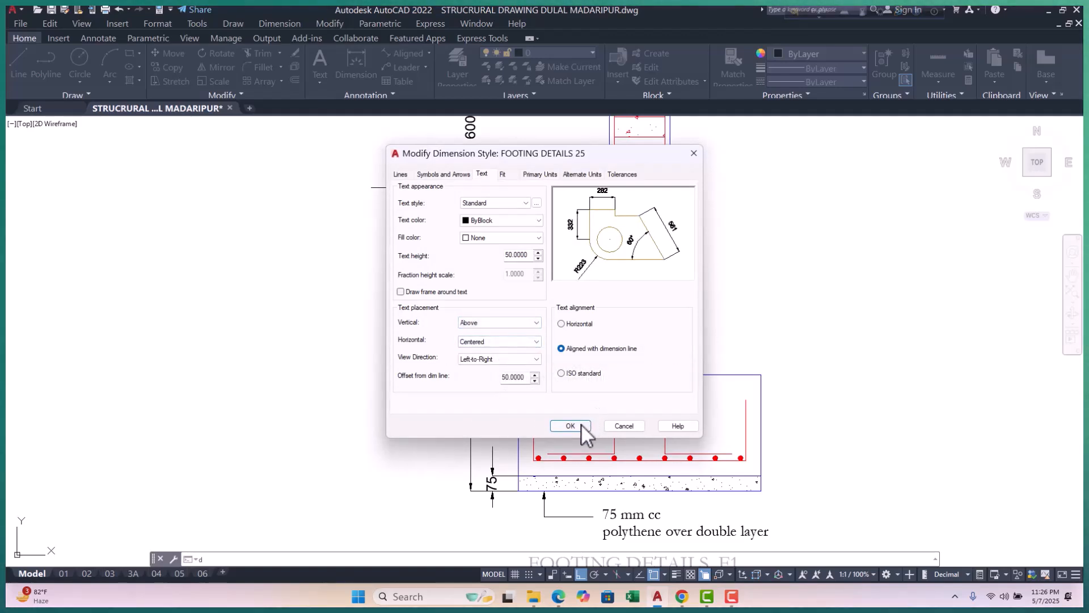
{"action": "left_click", "coordinate": [581, 425]}
{"action": "left_click", "coordinate": [662, 239]}
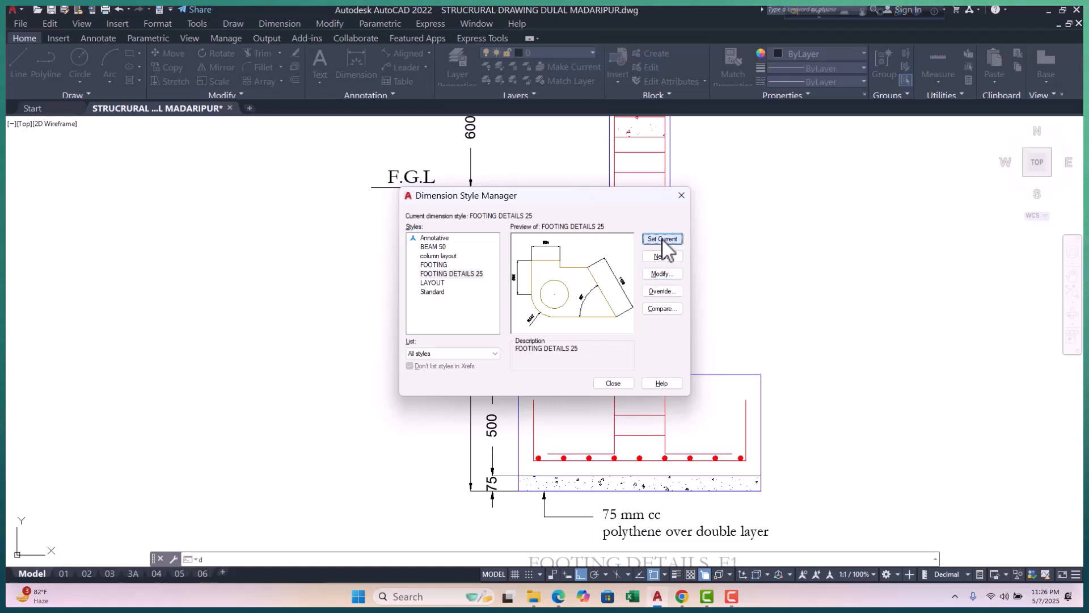
{"action": "left_click", "coordinate": [613, 384]}
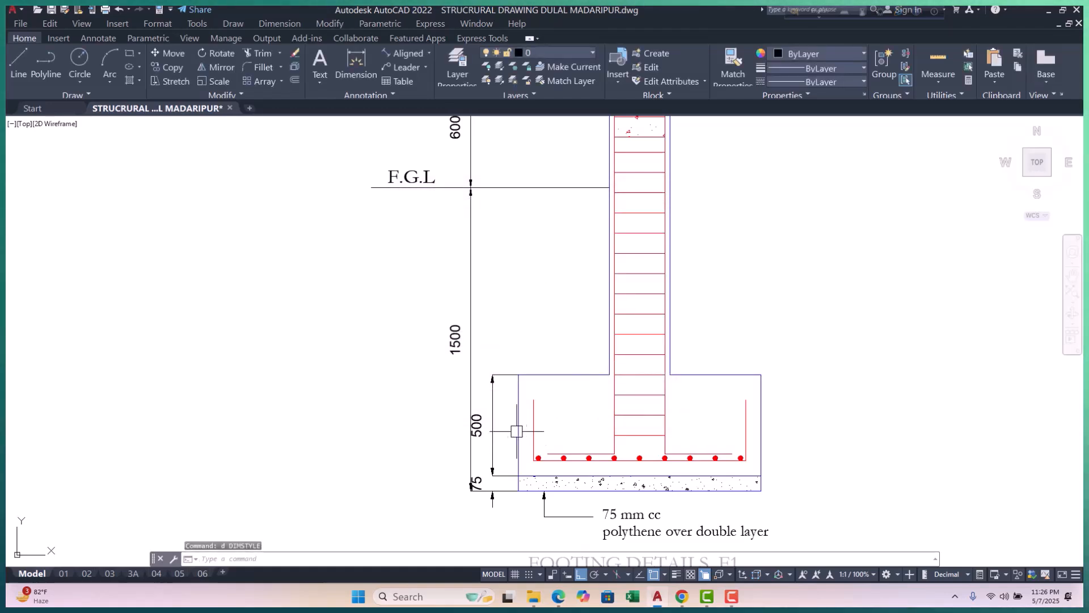
Reduce the text offset from the dimension line in the FOOTING DETAILS 25 dimension style.
{"action": "middle_click_drag", "start_coordinate": [509, 432], "coordinate": [518, 416]}
{"action": "middle_click_drag", "start_coordinate": [529, 421], "coordinate": [515, 496]}
{"action": "middle_click_drag", "start_coordinate": [526, 299], "coordinate": [520, 366]}
{"action": "scroll", "coordinate": [520, 366], "scroll_direction": "down", "scroll_amount": 4}
{"action": "scroll", "coordinate": [511, 356], "scroll_direction": "up", "scroll_amount": 4}
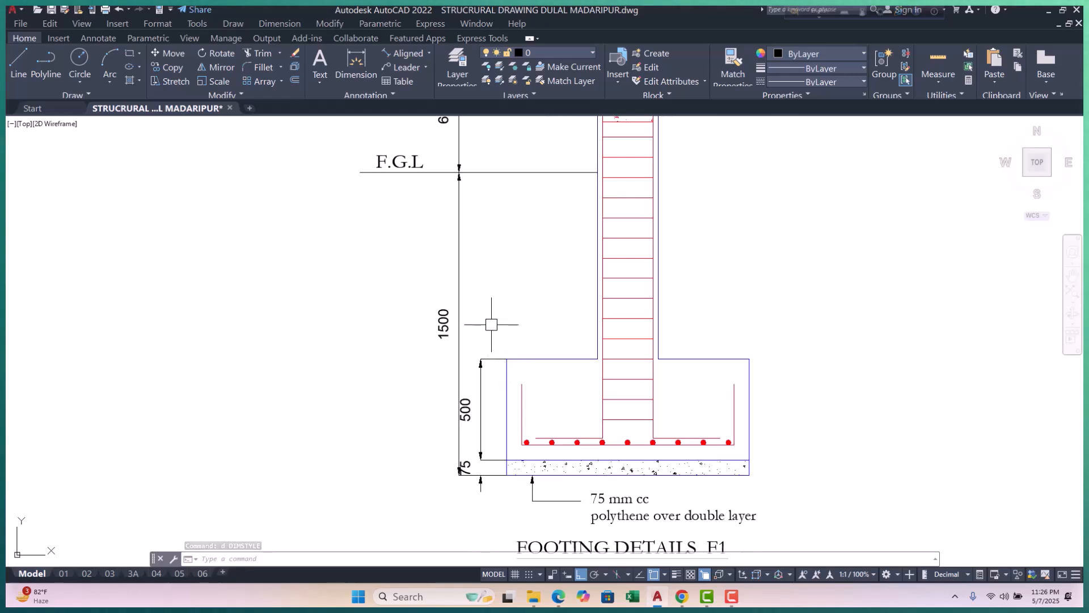
{"action": "type", "text": "d"}
{"action": "key", "text": "Return"}
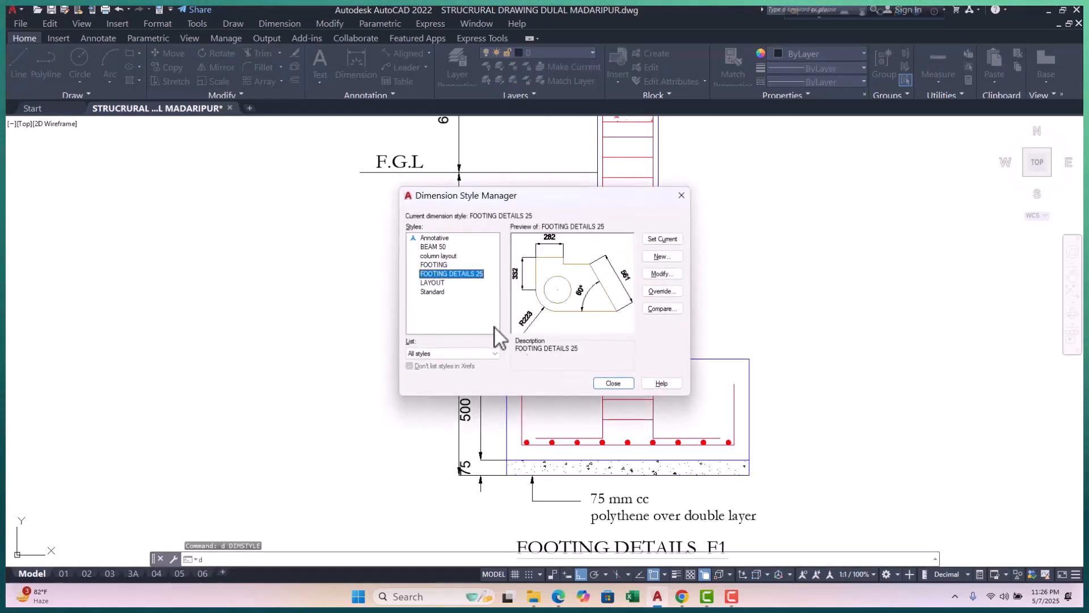
{"action": "left_click", "coordinate": [670, 272]}
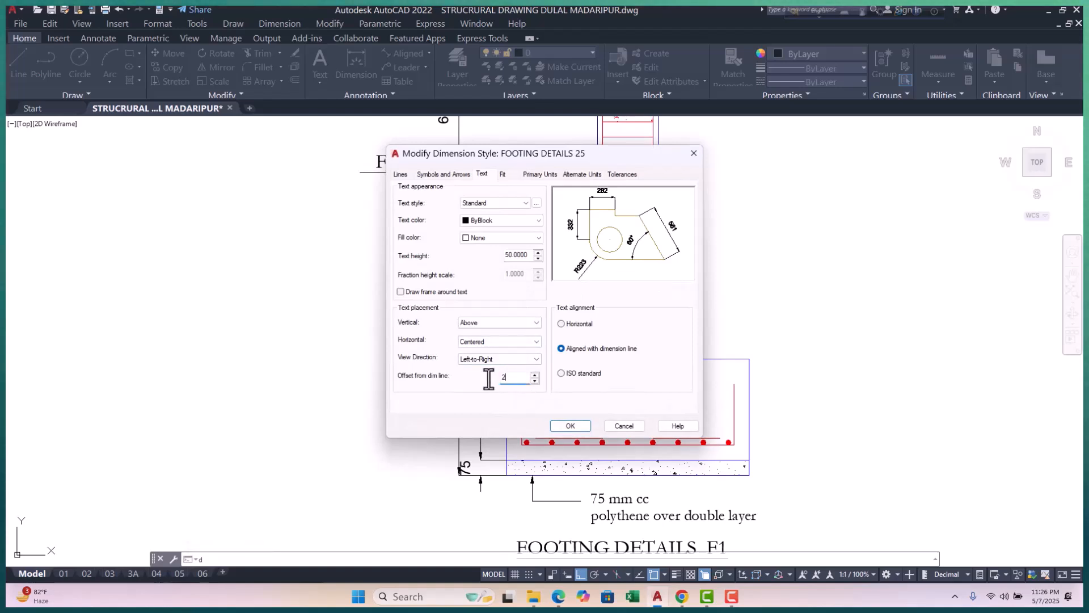
{"action": "left_click", "coordinate": [577, 425]}
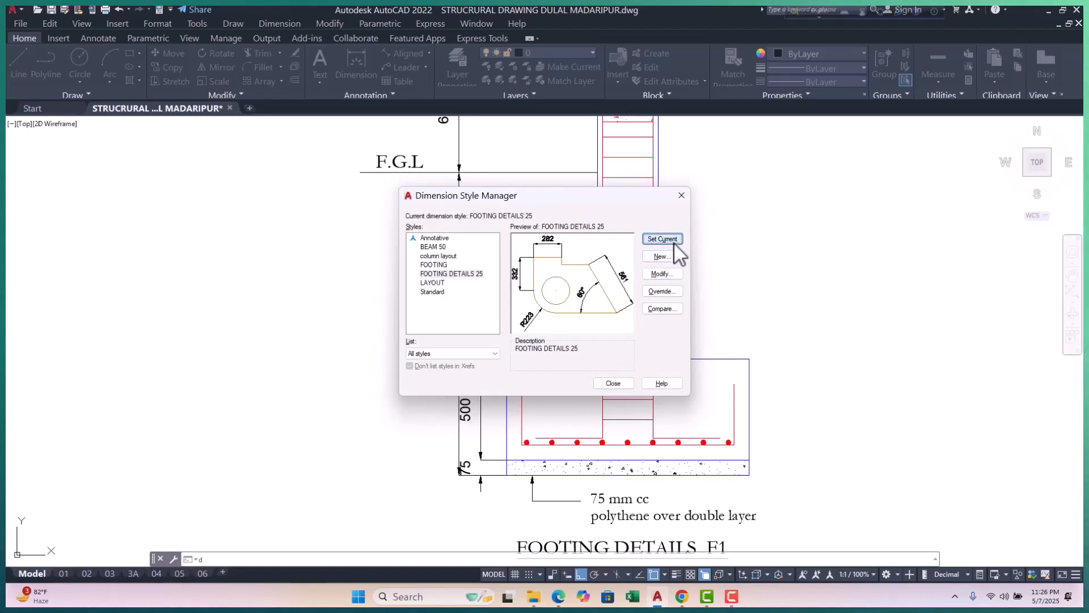
Close the dimension style settings and inspect the footing section's dimensions, level lines and concrete-hatched area.
{"action": "left_click", "coordinate": [613, 383]}
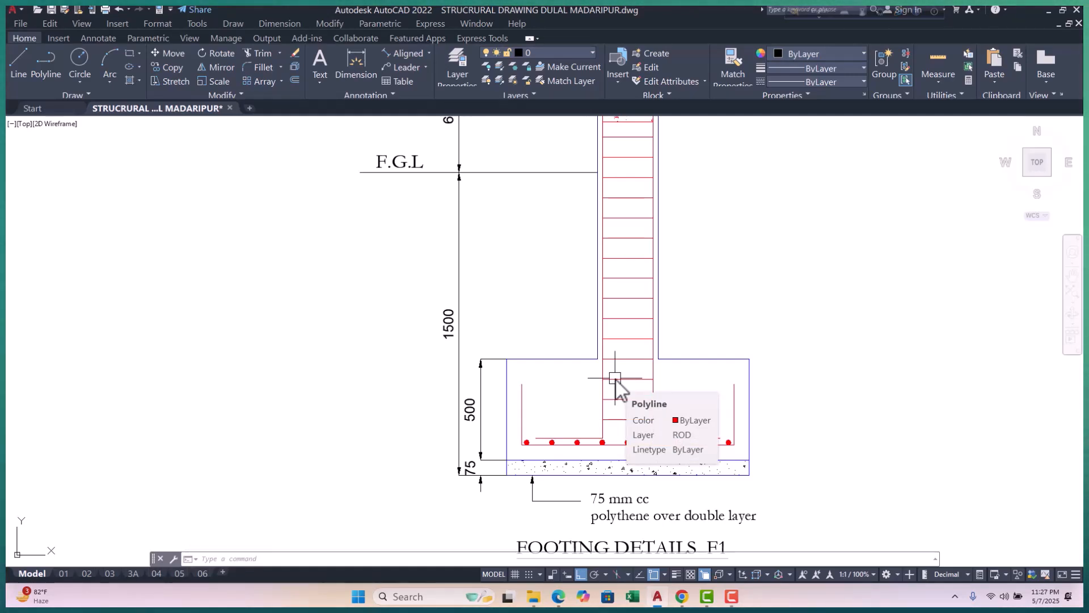
{"action": "scroll", "coordinate": [616, 379], "scroll_direction": "down", "scroll_amount": 5}
{"action": "scroll", "coordinate": [587, 327], "scroll_direction": "up", "scroll_amount": 6}
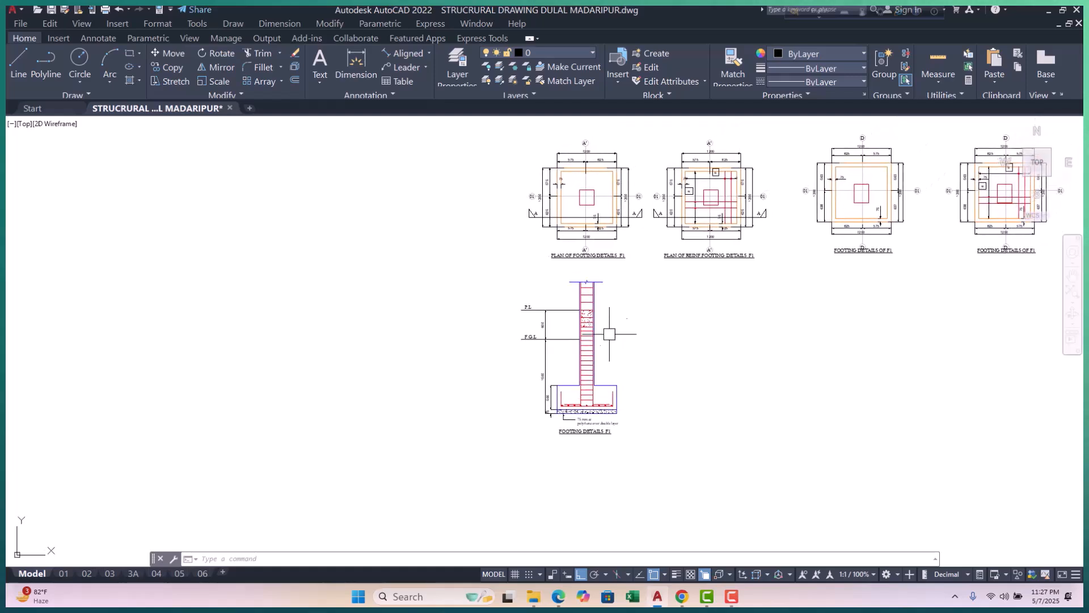
{"action": "middle_click_drag", "start_coordinate": [638, 296], "coordinate": [577, 176]}
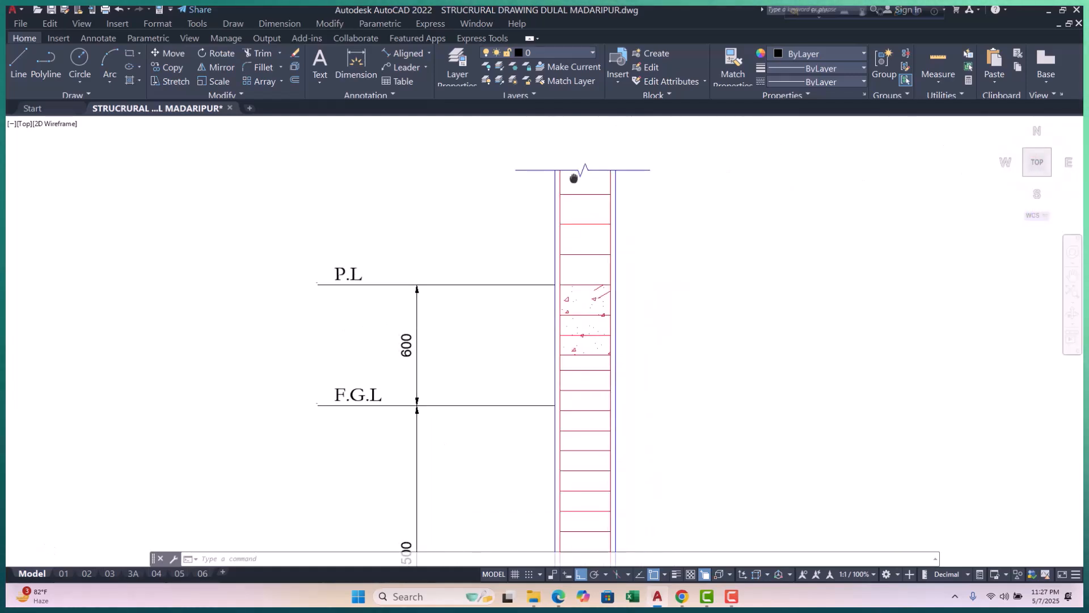
{"action": "scroll", "coordinate": [570, 290], "scroll_direction": "up", "scroll_amount": 2}
{"action": "left_click", "coordinate": [571, 280]}
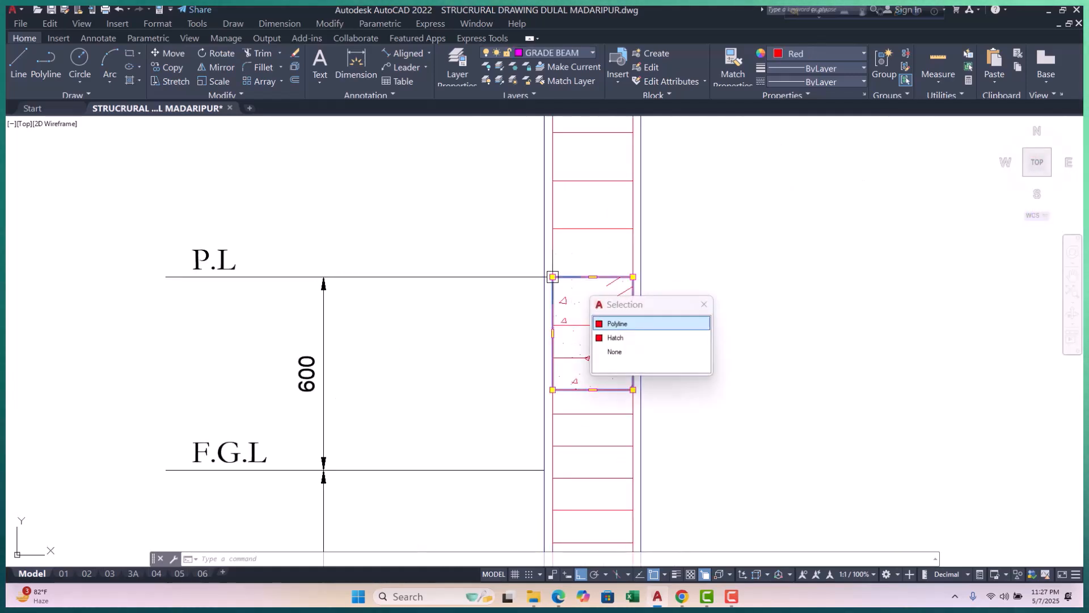
{"action": "scroll", "coordinate": [482, 256], "scroll_direction": "down", "scroll_amount": 2}
{"action": "middle_click_drag", "start_coordinate": [416, 380], "coordinate": [451, 356]}
{"action": "key", "text": "Escape"}
{"action": "key", "text": "Escape"}
{"action": "key", "text": "Escape"}
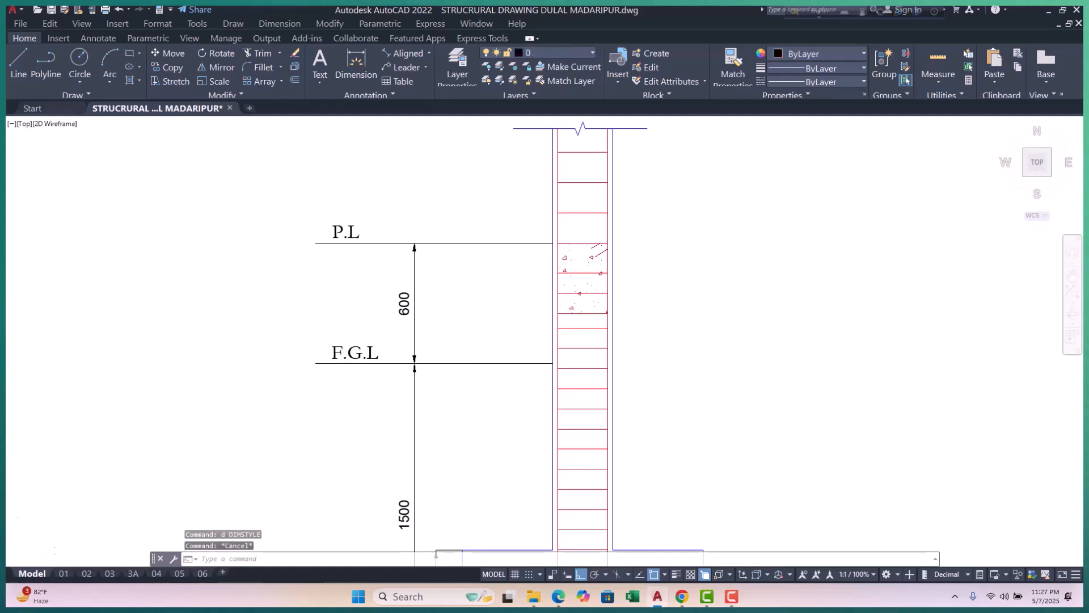
{"action": "scroll", "coordinate": [443, 349], "scroll_direction": "down", "scroll_amount": 2}
{"action": "mouse_move", "coordinate": [396, 346]}
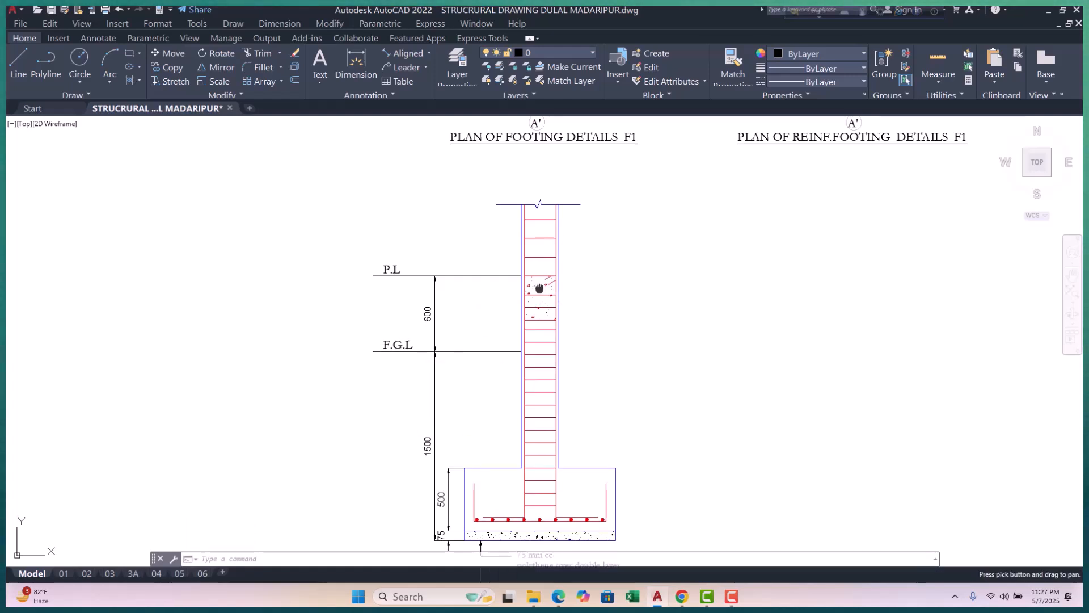
{"action": "key", "text": "Escape"}
{"action": "key", "text": "Escape"}
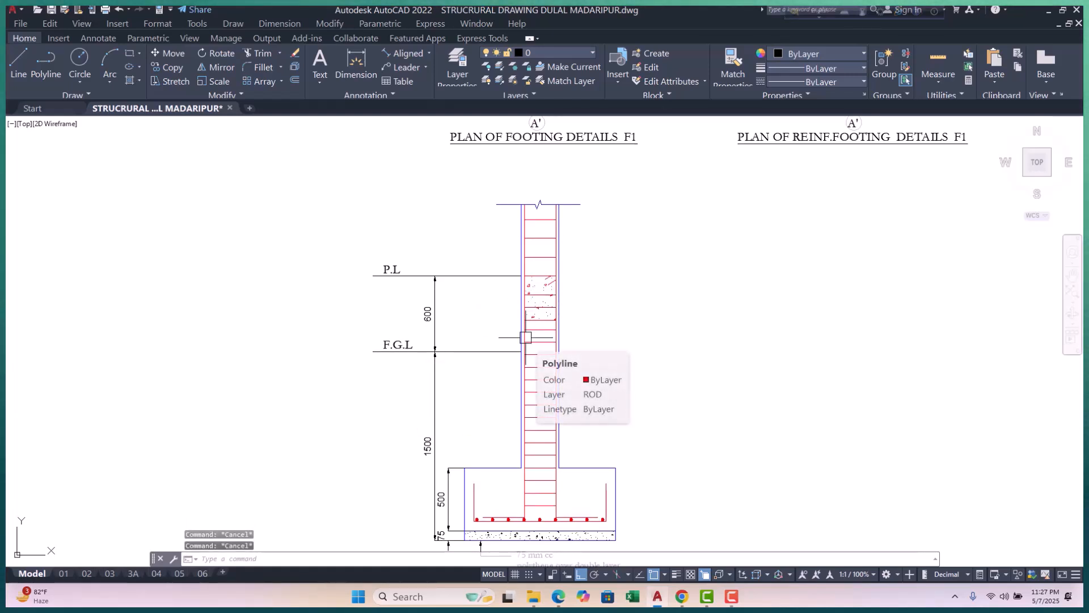
{"action": "key", "text": "ctrl+3"}
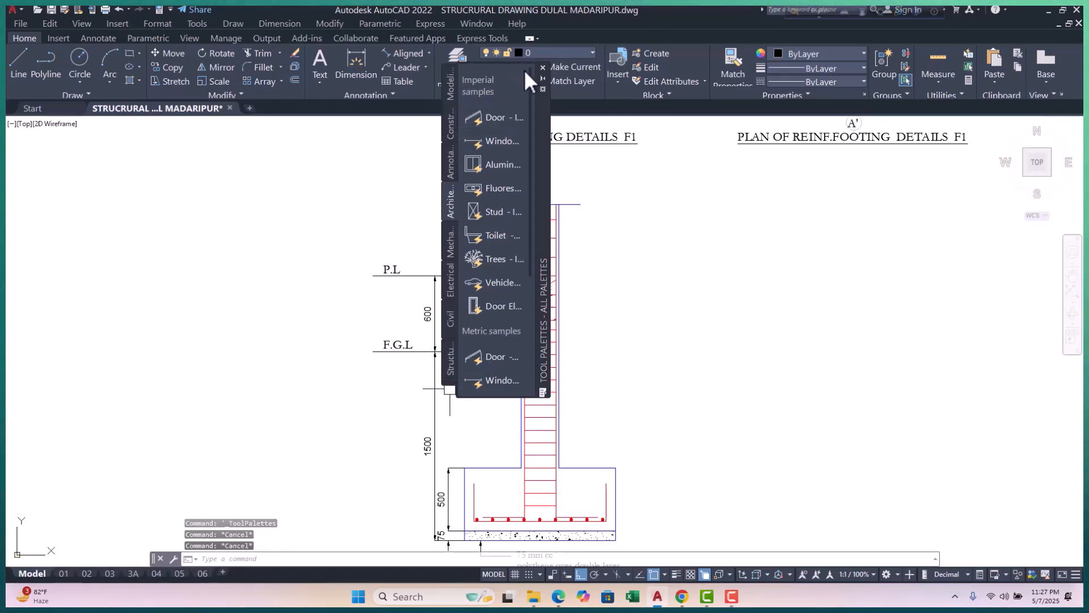
{"action": "left_click", "coordinate": [543, 68]}
Copy the quartered-circle level symbol beside the 2ND FLOOR label in the elevation drawing to the clipboard.
{"action": "scroll", "coordinate": [475, 380], "scroll_direction": "down", "scroll_amount": 5}
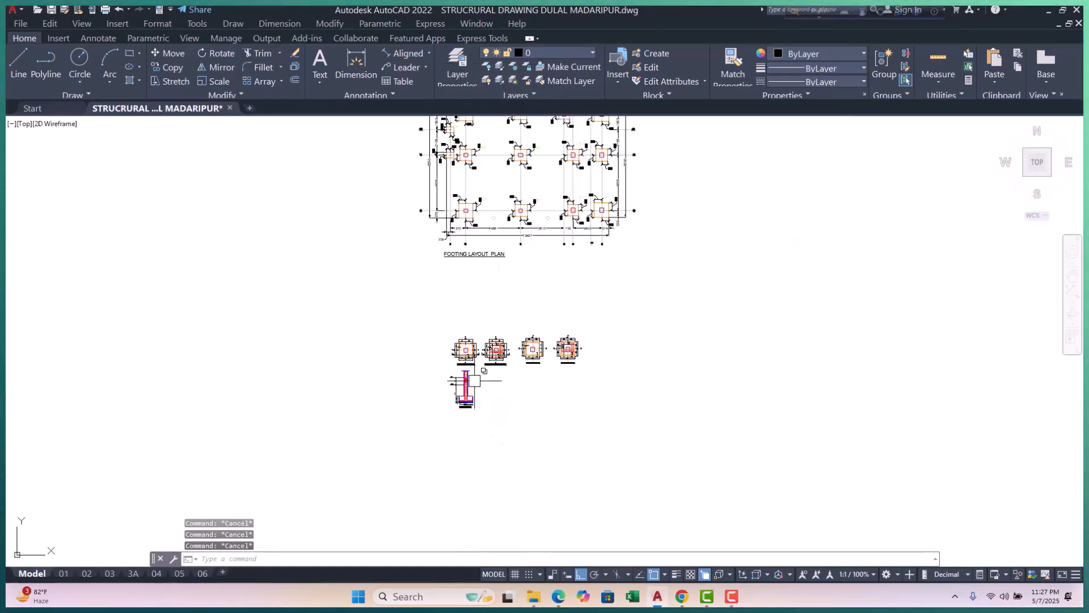
{"action": "middle_click_drag", "start_coordinate": [482, 268], "coordinate": [464, 437]}
{"action": "scroll", "coordinate": [464, 437], "scroll_direction": "down", "scroll_amount": 3}
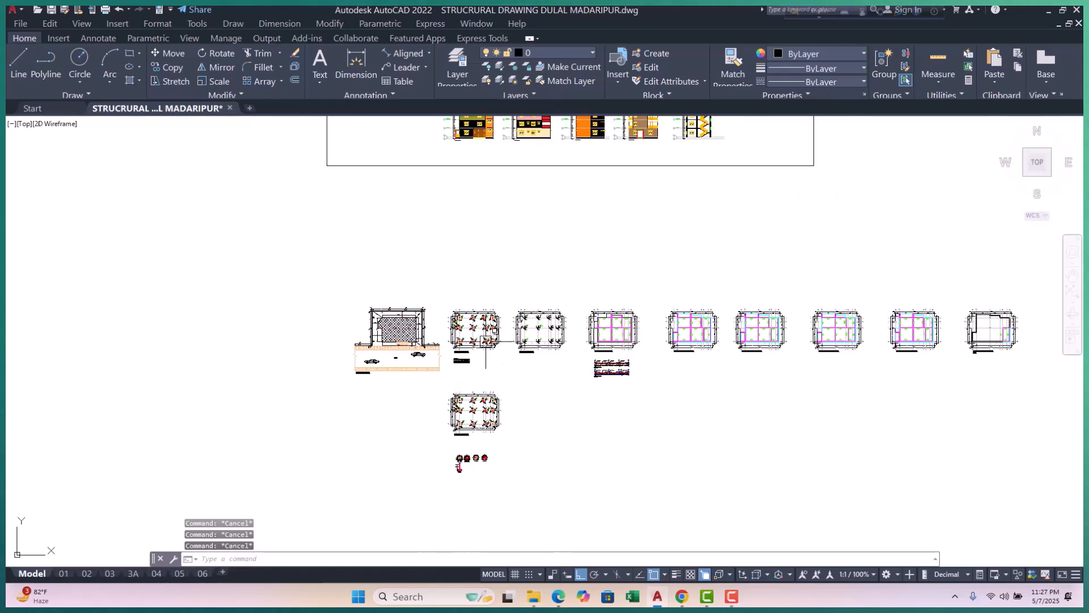
{"action": "middle_click_drag", "start_coordinate": [486, 340], "coordinate": [478, 424]}
{"action": "scroll", "coordinate": [493, 221], "scroll_direction": "up", "scroll_amount": 10}
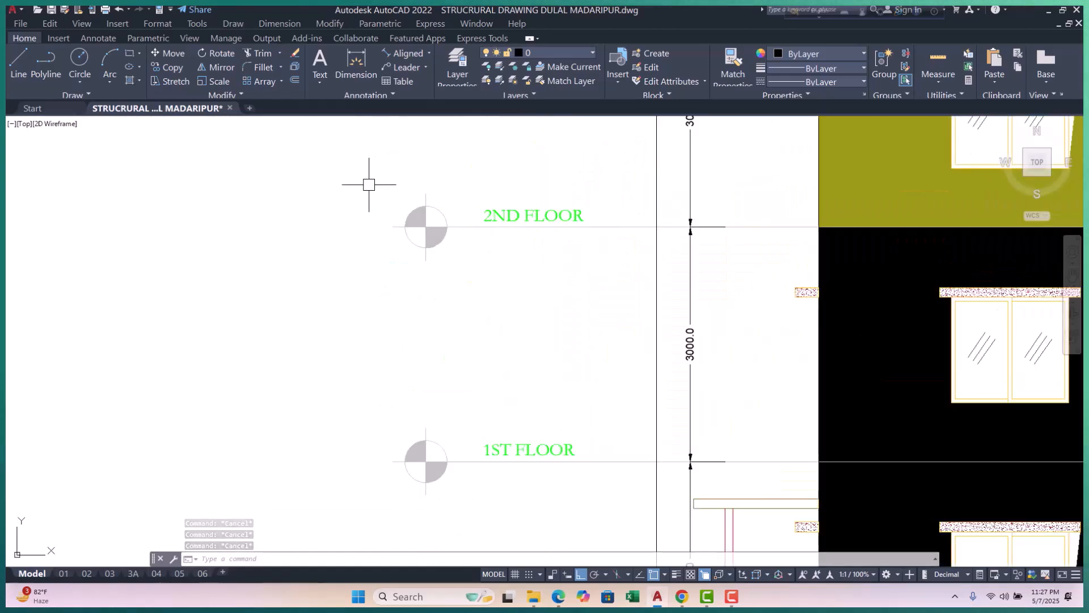
{"action": "left_click", "coordinate": [369, 165]}
{"action": "left_click", "coordinate": [483, 290]}
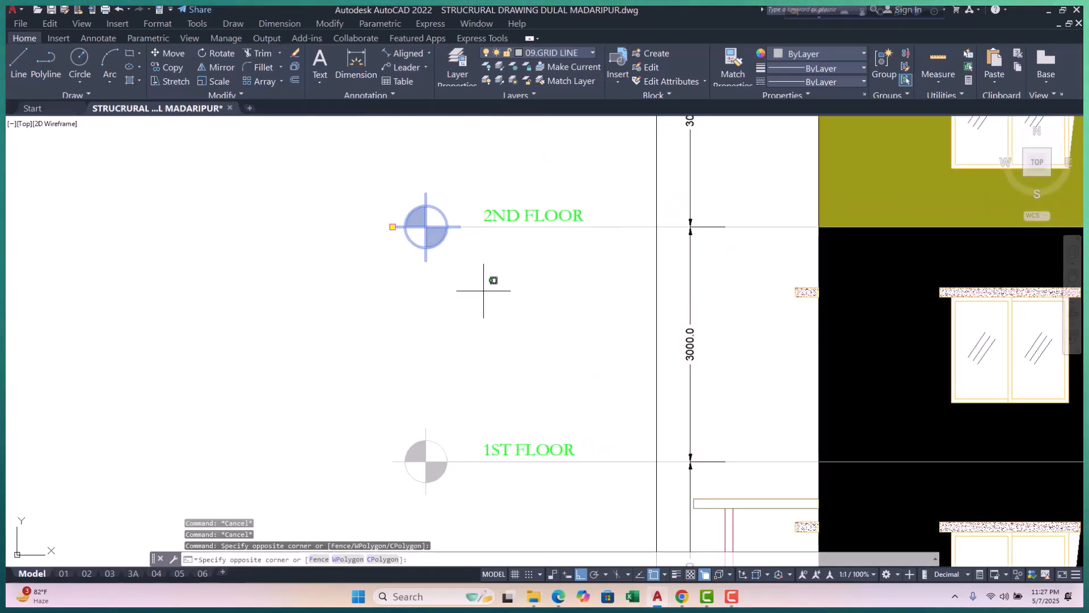
{"action": "key", "text": "Escape"}
{"action": "key", "text": "ctrl+c"}
Paste the copied level symbol into the empty area beside the F.G.L label of the F1 footing section.
{"action": "scroll", "coordinate": [484, 245], "scroll_direction": "down", "scroll_amount": 10}
{"action": "middle_click_drag", "start_coordinate": [470, 395], "coordinate": [470, 383]}
{"action": "scroll", "coordinate": [461, 212], "scroll_direction": "down", "scroll_amount": 5}
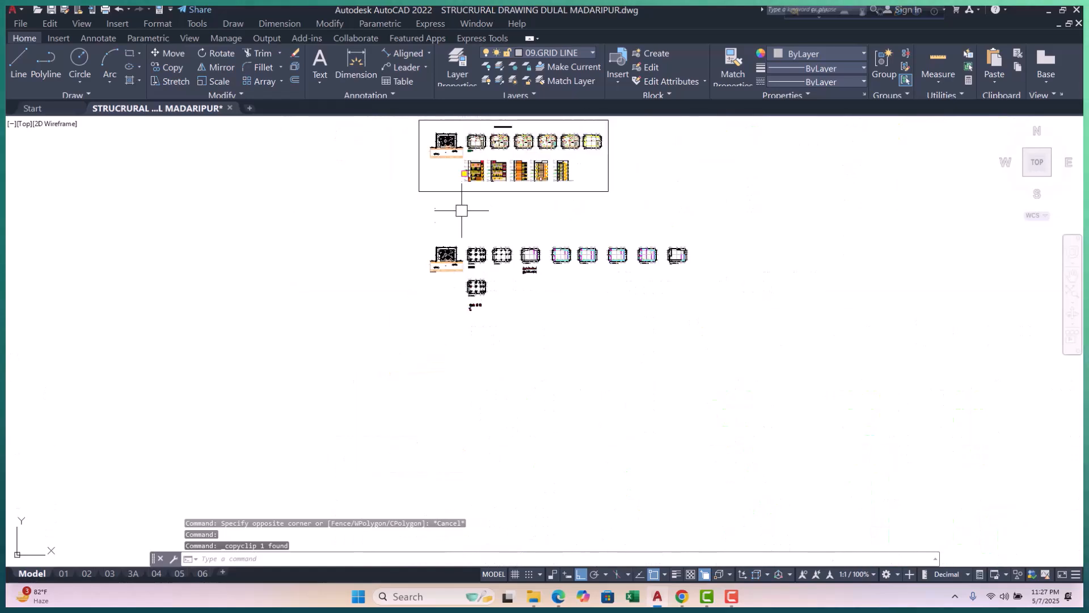
{"action": "scroll", "coordinate": [462, 287], "scroll_direction": "up", "scroll_amount": 12}
{"action": "scroll", "coordinate": [458, 195], "scroll_direction": "up", "scroll_amount": 1}
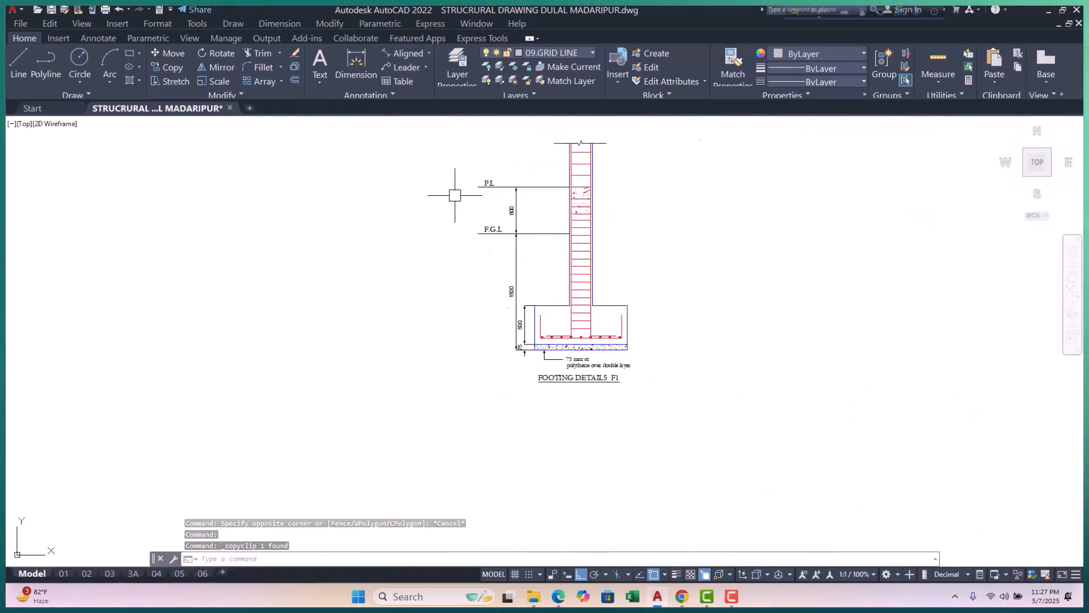
{"action": "middle_click_drag", "start_coordinate": [455, 195], "coordinate": [456, 245]}
{"action": "scroll", "coordinate": [477, 267], "scroll_direction": "up", "scroll_amount": 3}
{"action": "key", "text": "ctrl+v"}
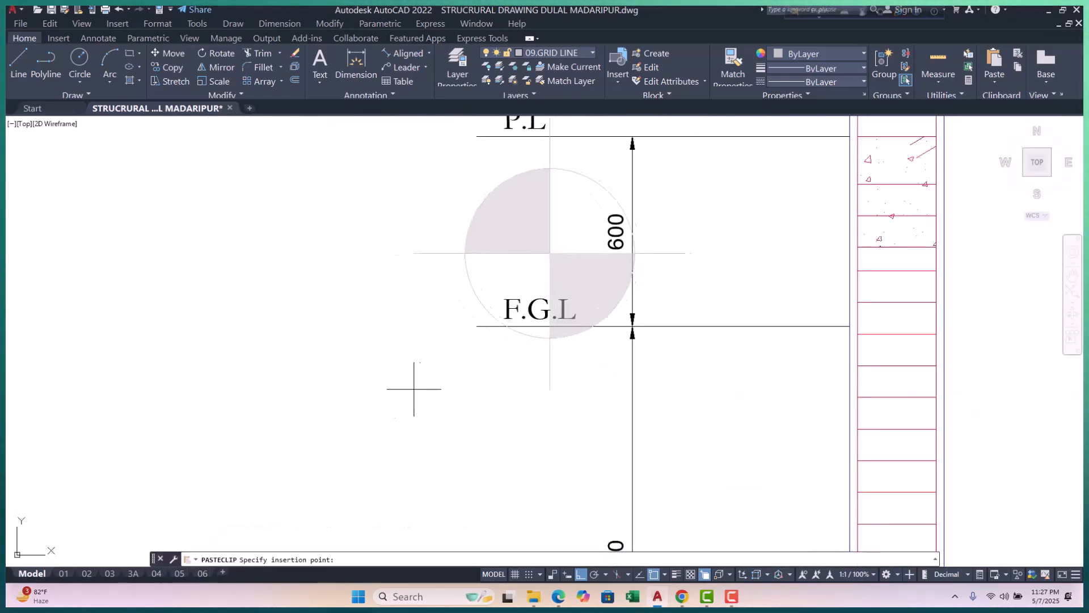
{"action": "left_click", "coordinate": [337, 318]}
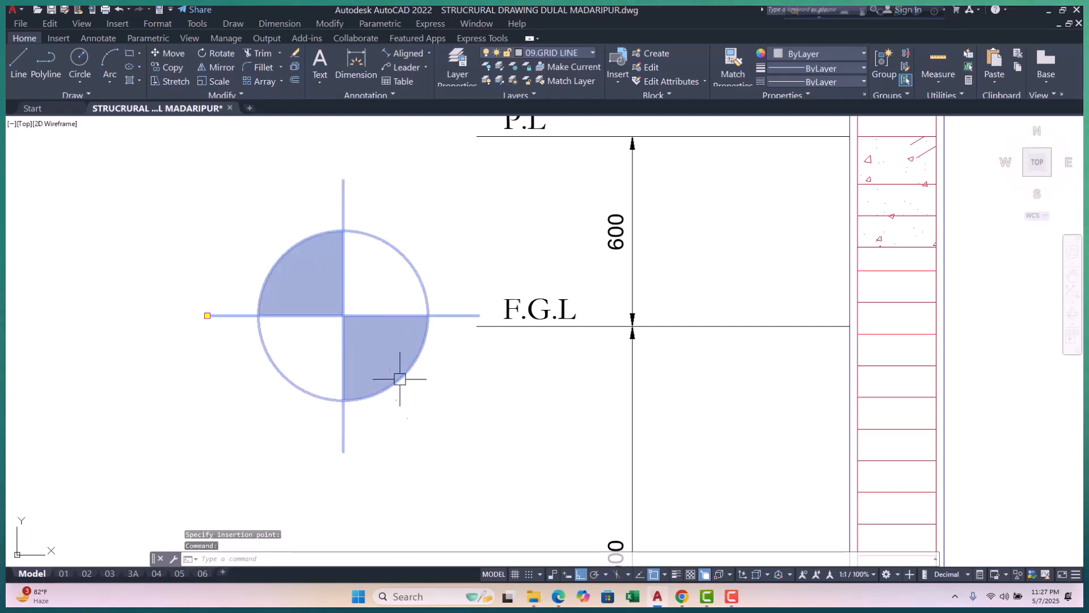
{"action": "type", "text": "sc"}
{"action": "key", "text": "Return"}
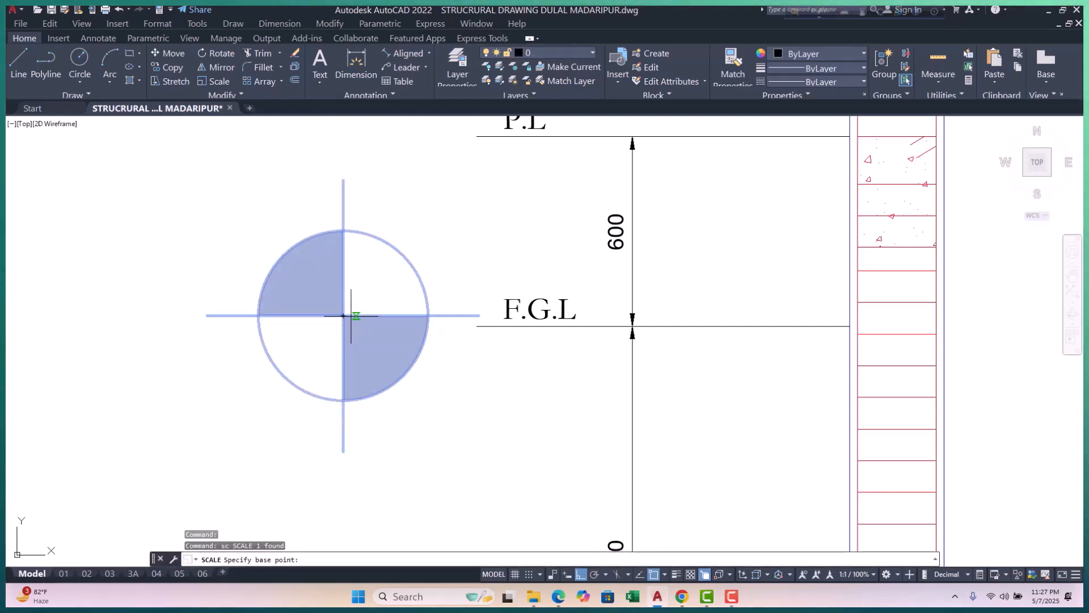
{"action": "left_click", "coordinate": [342, 315]}
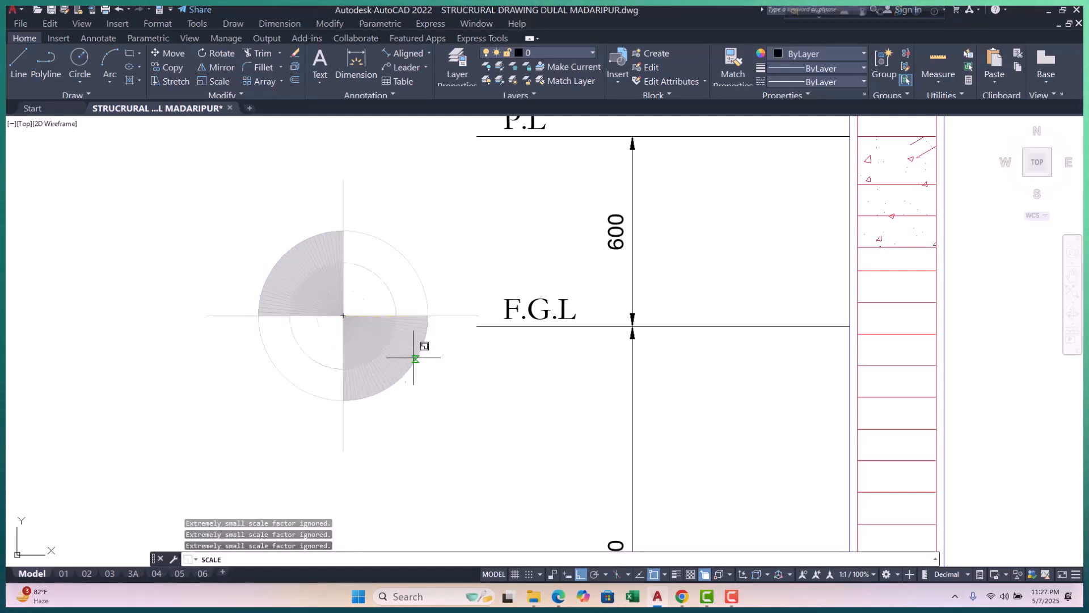
{"action": "key", "text": "Escape"}
{"action": "key", "text": "Escape"}
{"action": "key", "text": "Escape"}
Scale the pasted level symbol down slightly about its centre.
{"action": "scroll", "coordinate": [416, 342], "scroll_direction": "down", "scroll_amount": 4}
{"action": "left_click", "coordinate": [433, 300]}
{"action": "left_click", "coordinate": [387, 334]}
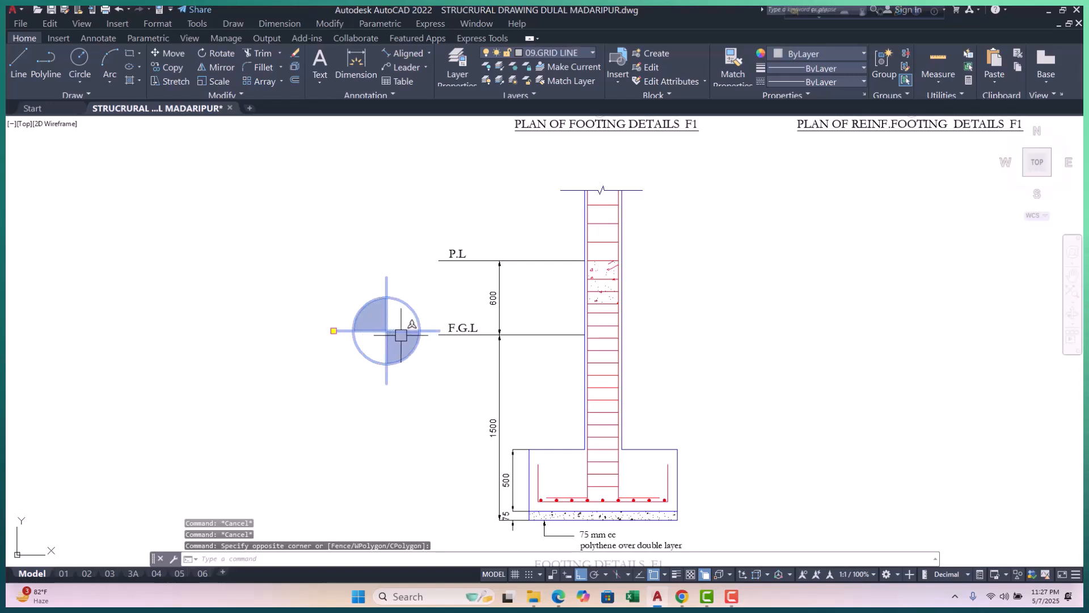
{"action": "type", "text": "sc"}
{"action": "key", "text": "Return"}
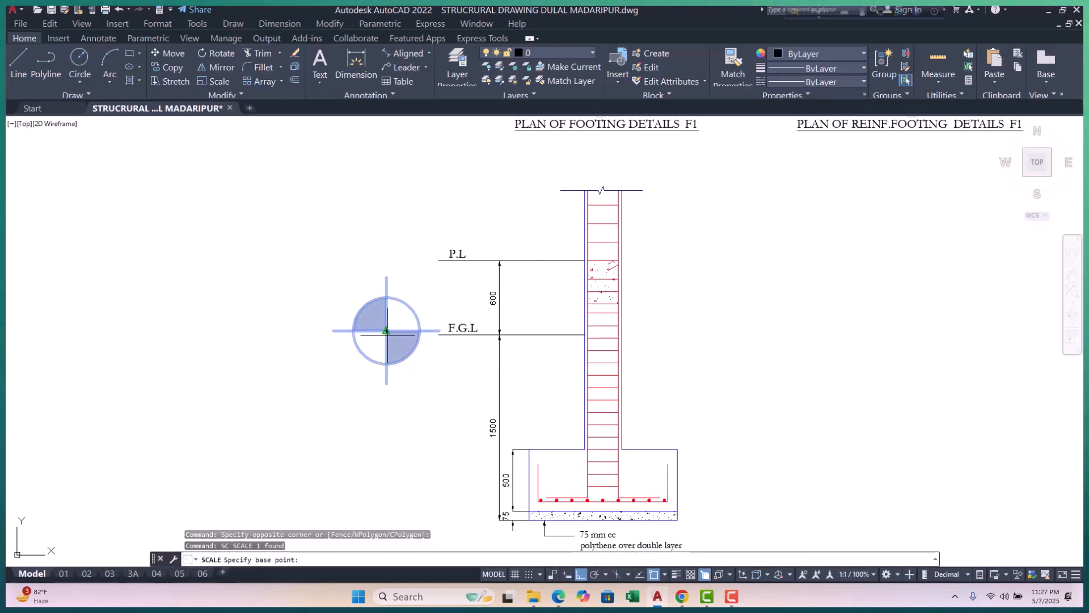
{"action": "left_click", "coordinate": [387, 331]}
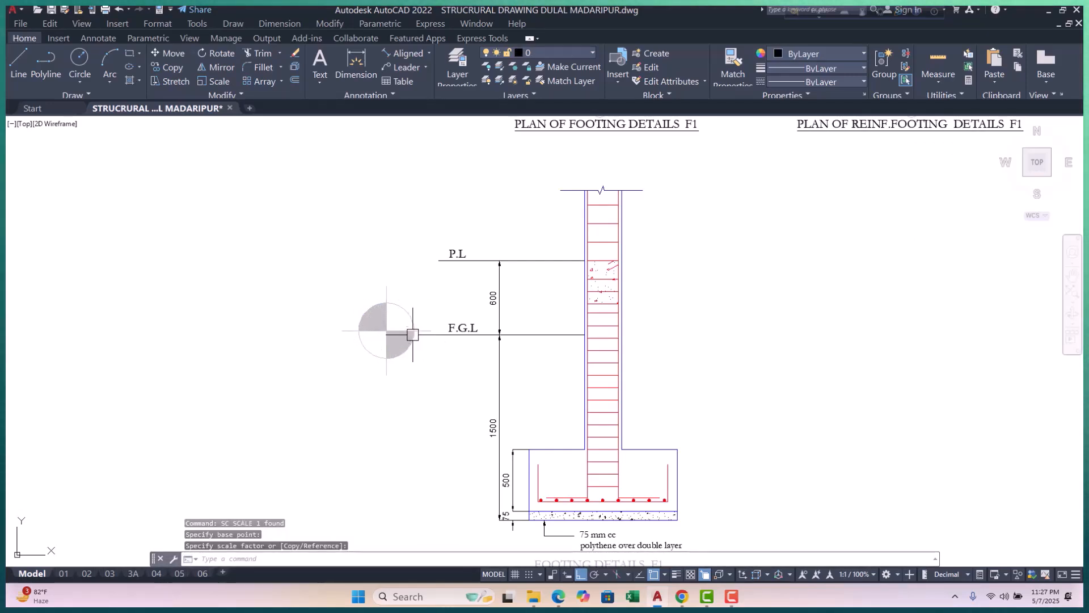
Scale the level symbol beside F.G.L by a factor of 0.5 about its centre.
{"action": "scroll", "coordinate": [412, 334], "scroll_direction": "up", "scroll_amount": 4}
{"action": "left_click", "coordinate": [415, 312]}
{"action": "type", "text": "s"}
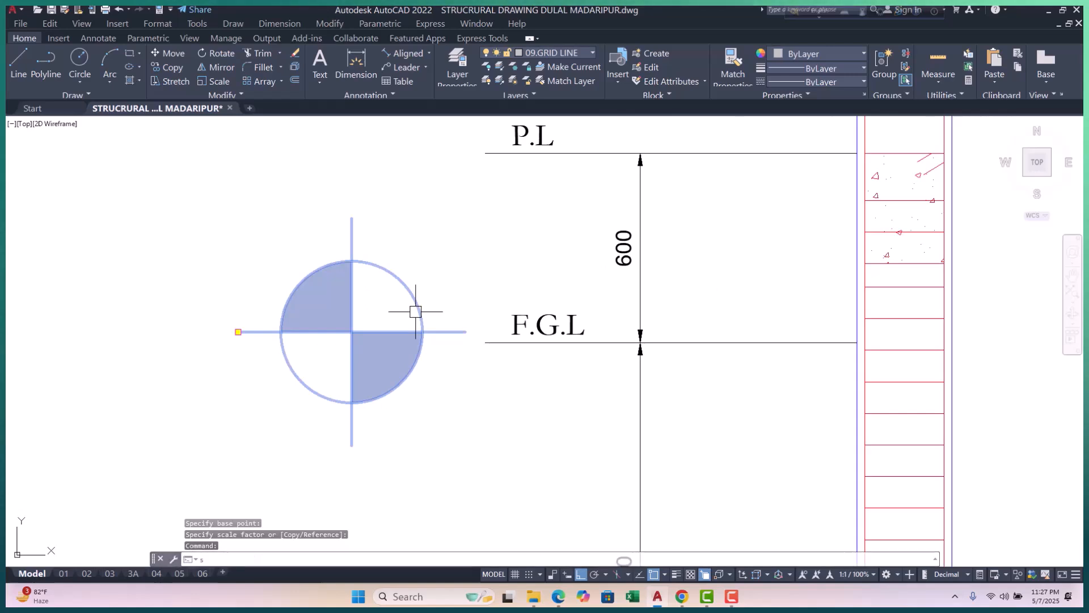
{"action": "type", "text": "c"}
{"action": "key", "text": "Return"}
{"action": "left_click", "coordinate": [351, 331]}
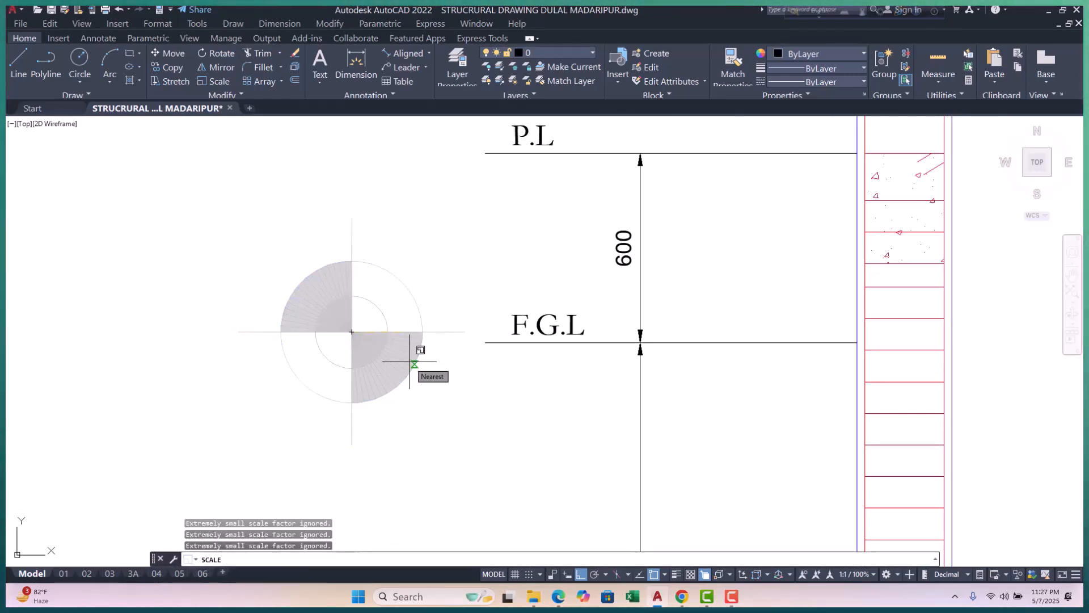
{"action": "type", "text": ".5"}
{"action": "key", "text": "Return"}
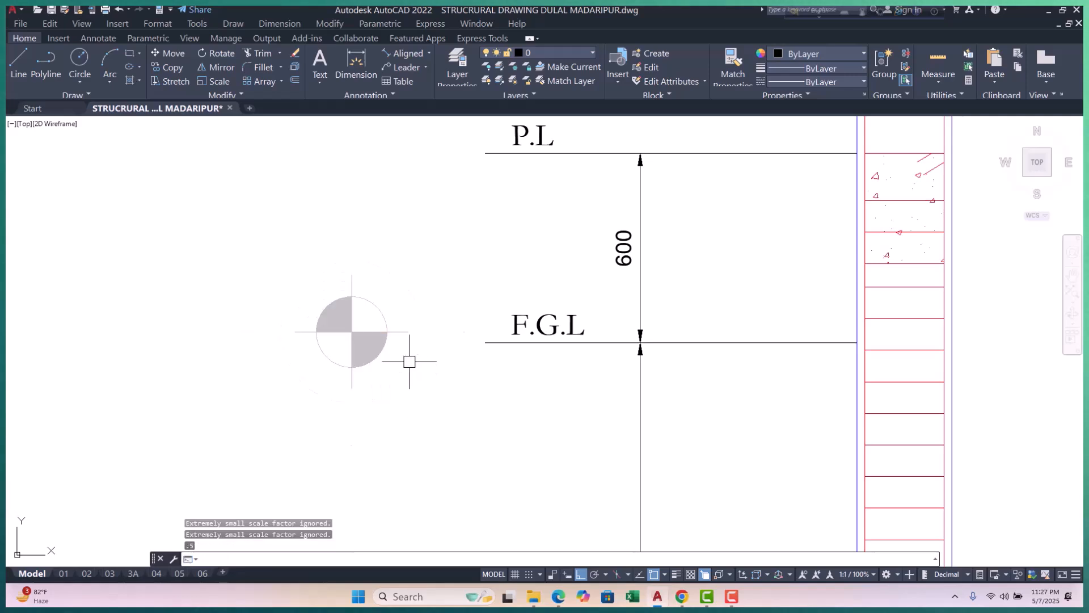
Halve the level symbol's size once more, using a scale factor of 0.5 from its centre.
{"action": "left_click", "coordinate": [379, 339]}
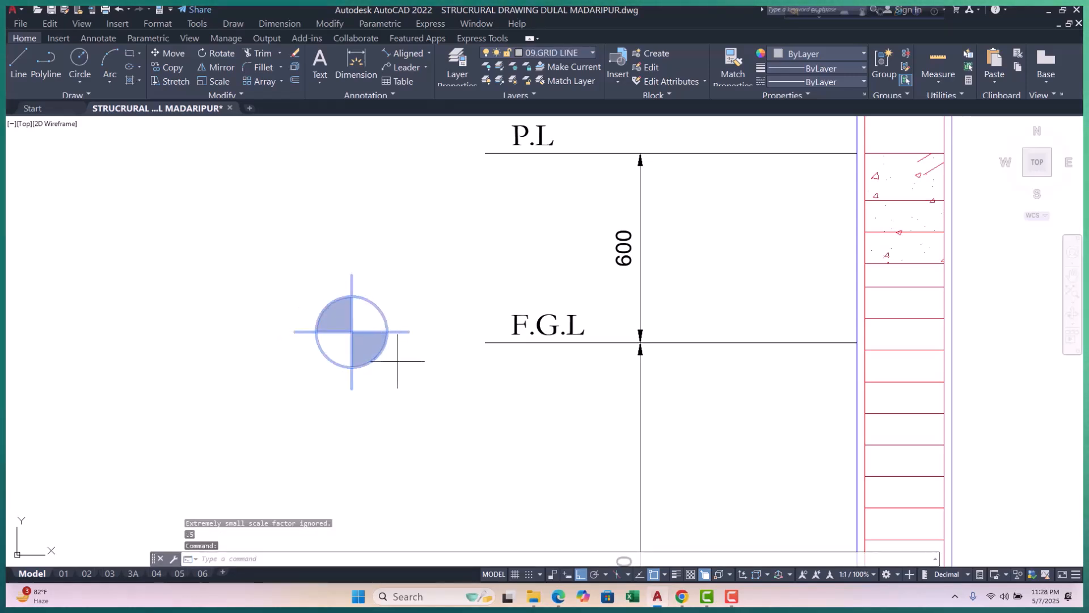
{"action": "key", "text": "Return"}
{"action": "left_click", "coordinate": [346, 332]}
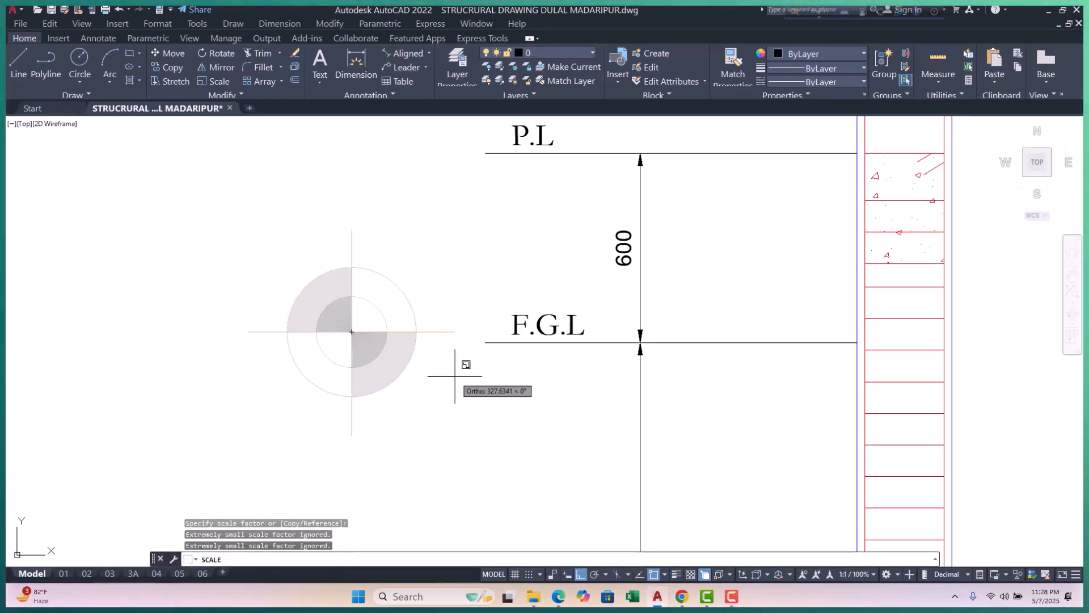
{"action": "type", "text": ".5"}
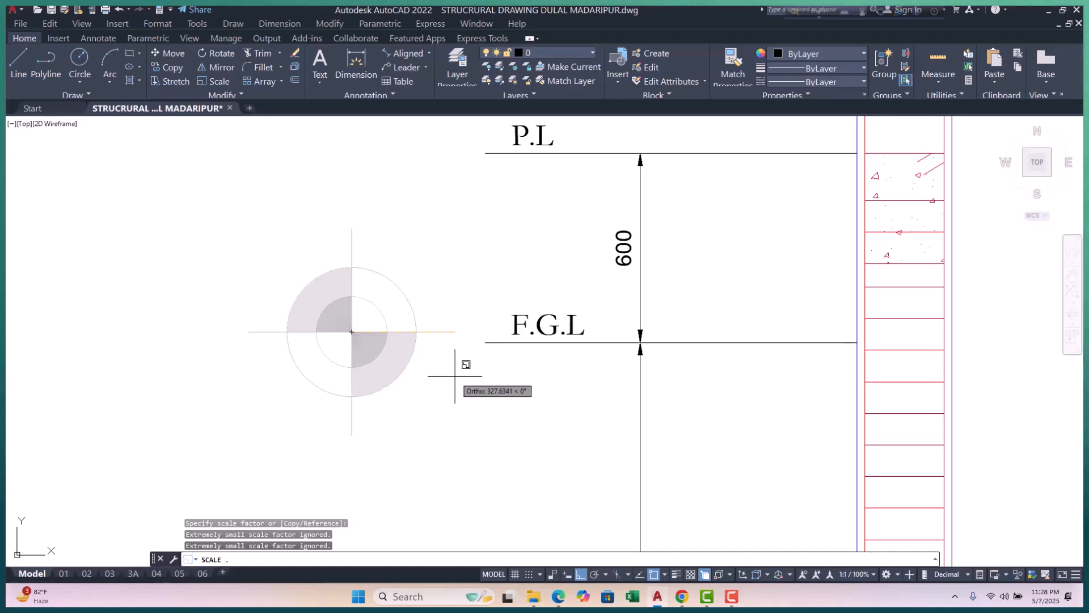
{"action": "key", "text": "Return"}
{"action": "key", "text": "Escape"}
{"action": "key", "text": "Escape"}
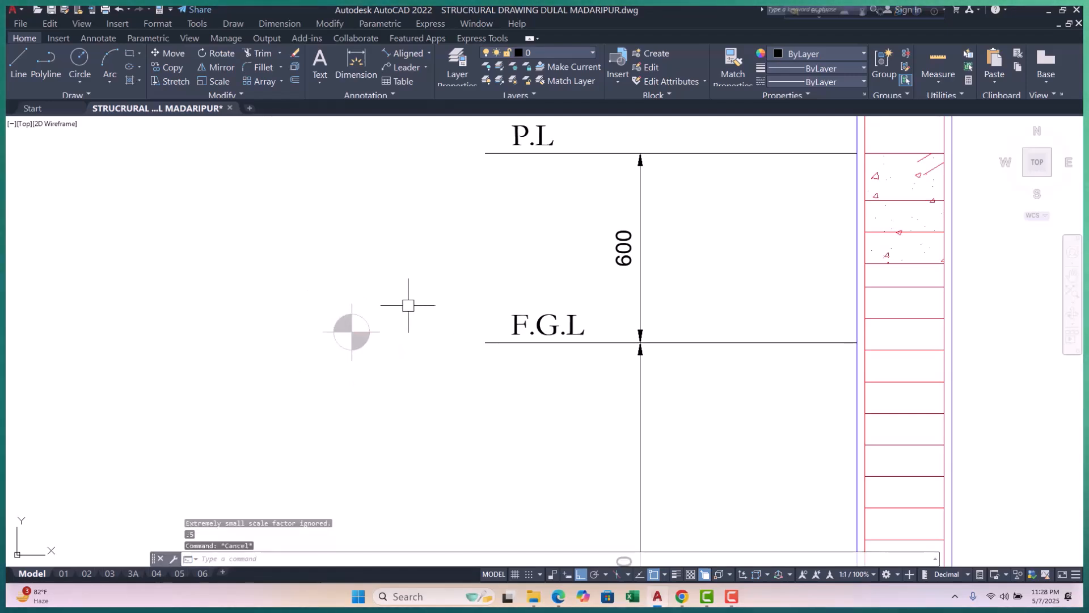
Move the level symbol by its centre onto the outer end of the F.G.L line.
{"action": "left_click", "coordinate": [383, 297]}
{"action": "left_click", "coordinate": [358, 314]}
{"action": "key", "text": "Return"}
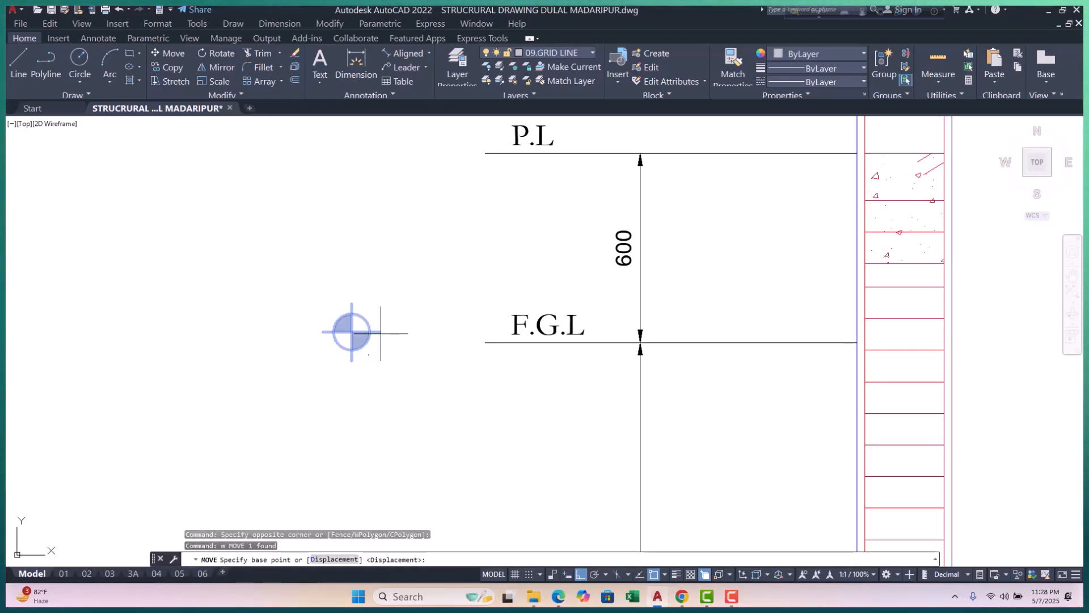
{"action": "left_click", "coordinate": [352, 332]}
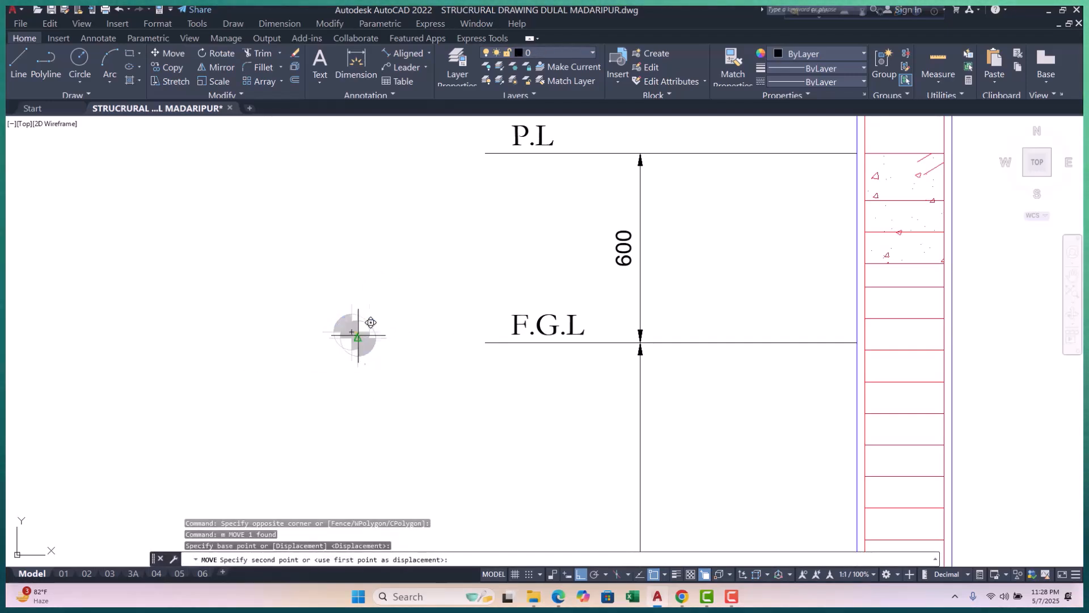
{"action": "left_click", "coordinate": [485, 341]}
{"action": "scroll", "coordinate": [406, 361], "scroll_direction": "down", "scroll_amount": 2}
{"action": "key", "text": "Escape"}
{"action": "key", "text": "Escape"}
{"action": "scroll", "coordinate": [453, 345], "scroll_direction": "up", "scroll_amount": 2}
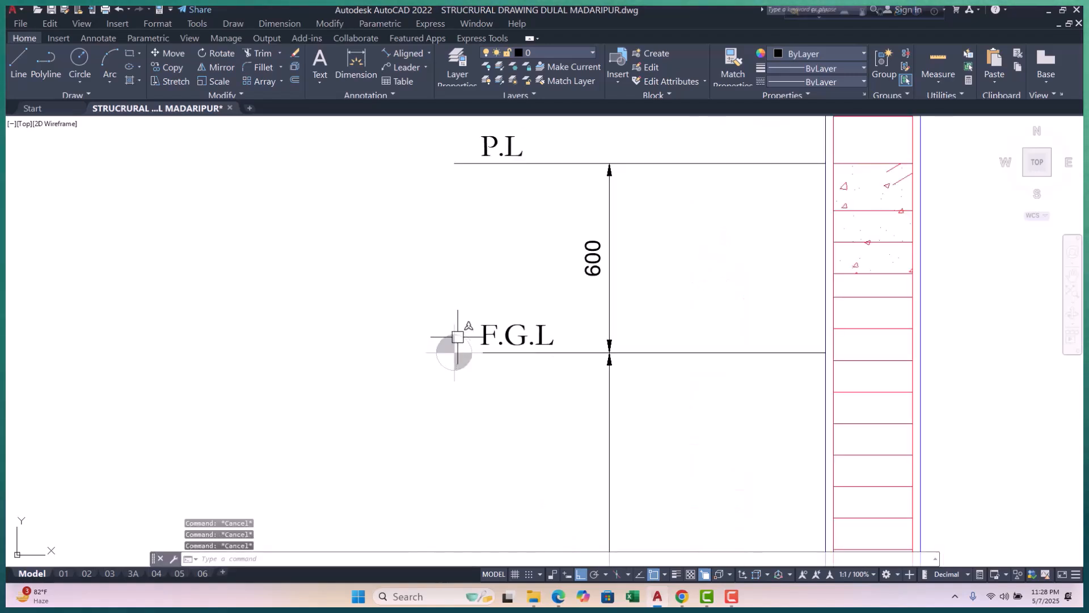
Copy the level symbol from the F.G.L line straight up to the outer end of the P.L line.
{"action": "left_click", "coordinate": [453, 338]}
{"action": "type", "text": "cp"}
{"action": "key", "text": "Return"}
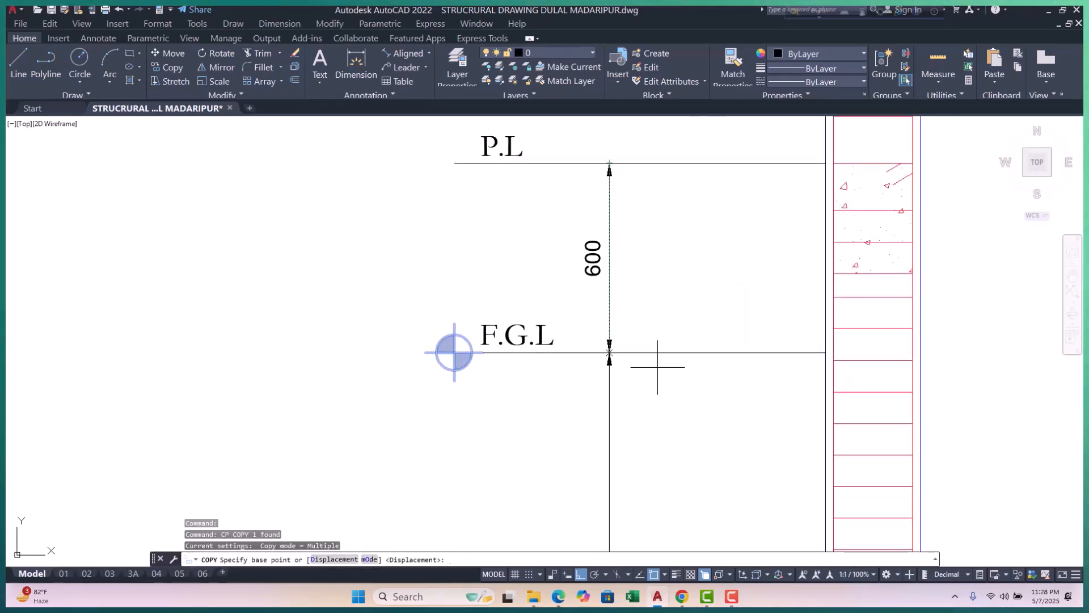
{"action": "left_click", "coordinate": [700, 352]}
{"action": "scroll", "coordinate": [668, 349], "scroll_direction": "down", "scroll_amount": 3}
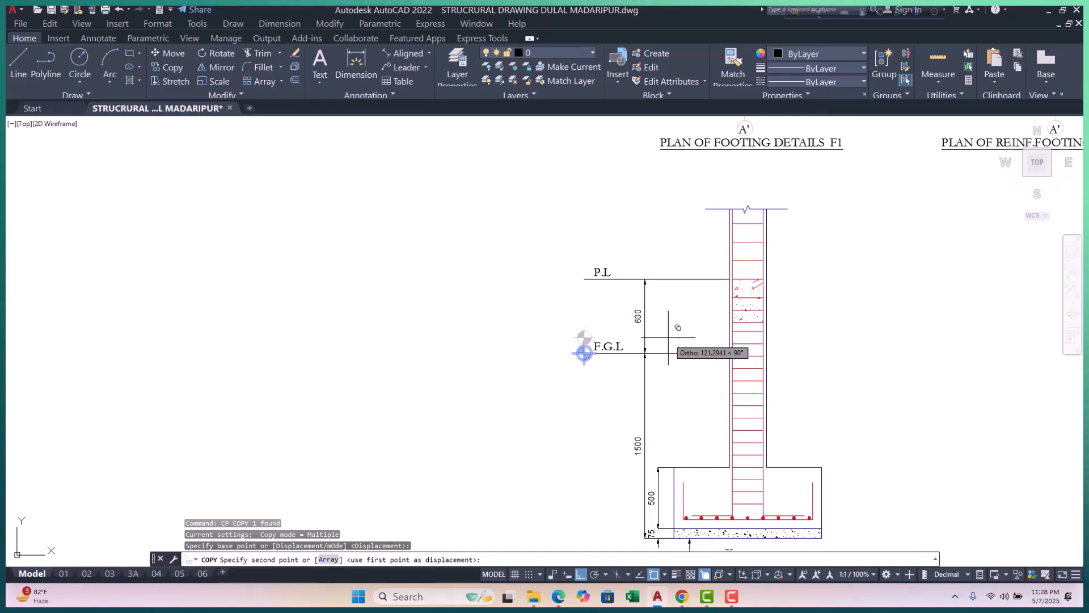
{"action": "scroll", "coordinate": [677, 319], "scroll_direction": "up", "scroll_amount": 2}
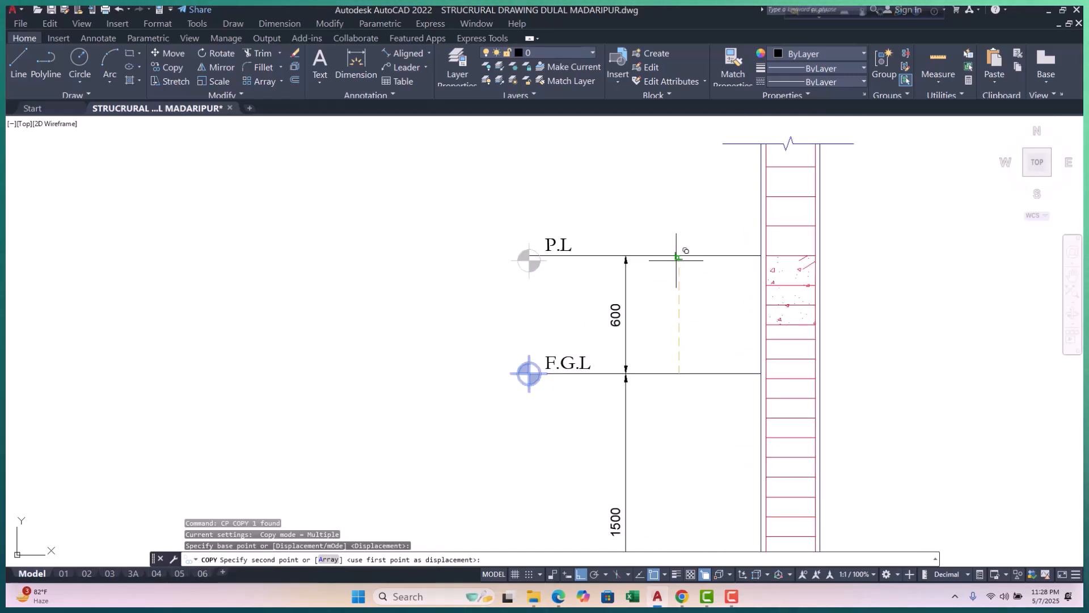
{"action": "key", "text": "Escape"}
{"action": "key", "text": "Escape"}
{"action": "key", "text": "Escape"}
{"action": "scroll", "coordinate": [677, 258], "scroll_direction": "down", "scroll_amount": 6}
{"action": "scroll", "coordinate": [590, 302], "scroll_direction": "up", "scroll_amount": 3}
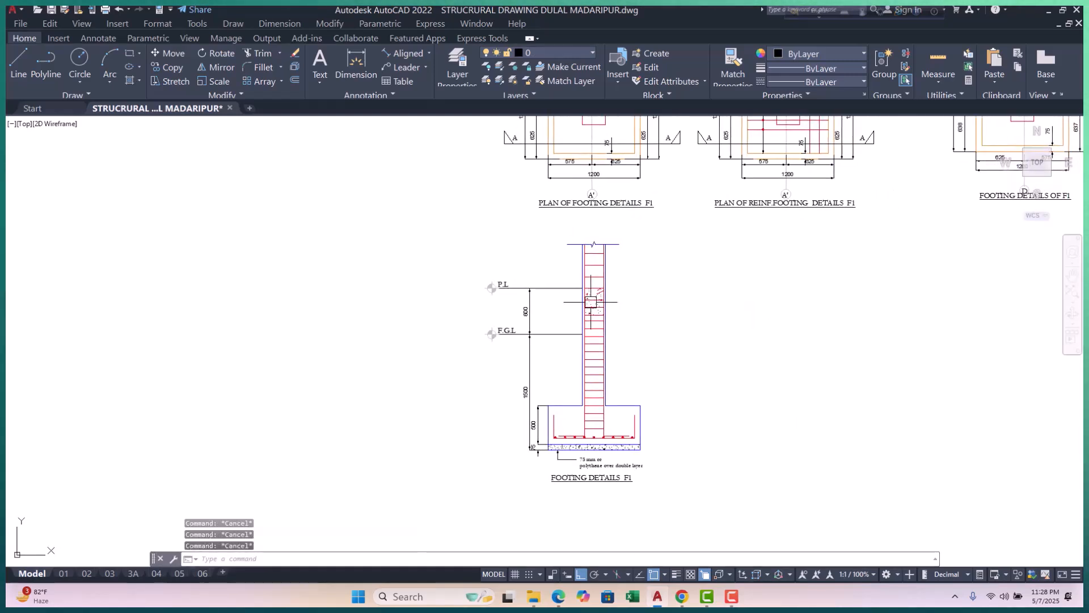
{"action": "middle_click_drag", "start_coordinate": [606, 307], "coordinate": [579, 308]}
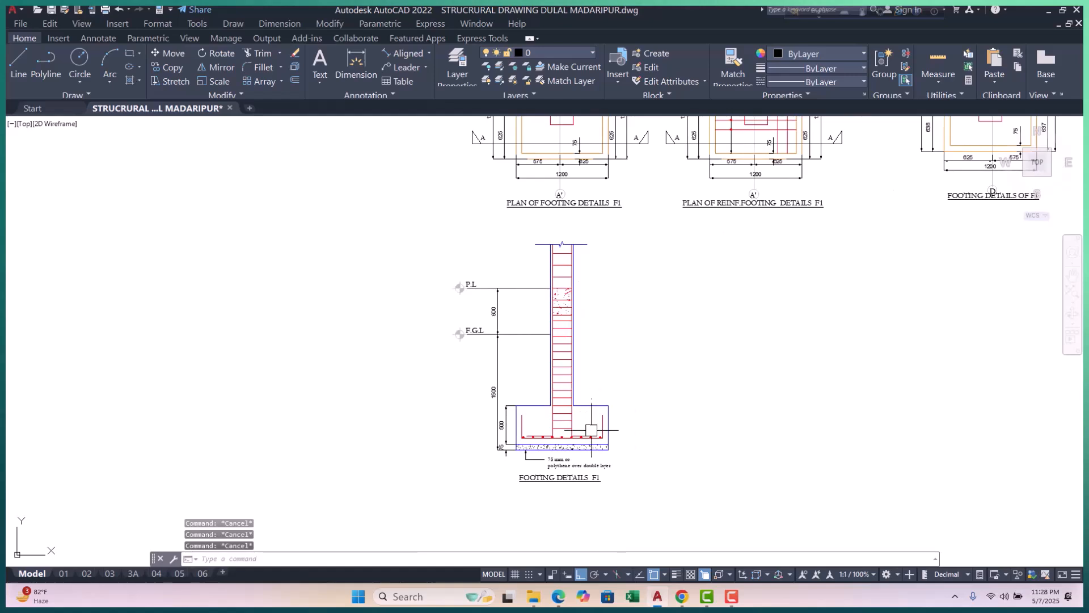
{"action": "scroll", "coordinate": [591, 429], "scroll_direction": "up", "scroll_amount": 6}
{"action": "left_click", "coordinate": [567, 441]}
{"action": "left_click", "coordinate": [440, 482]}
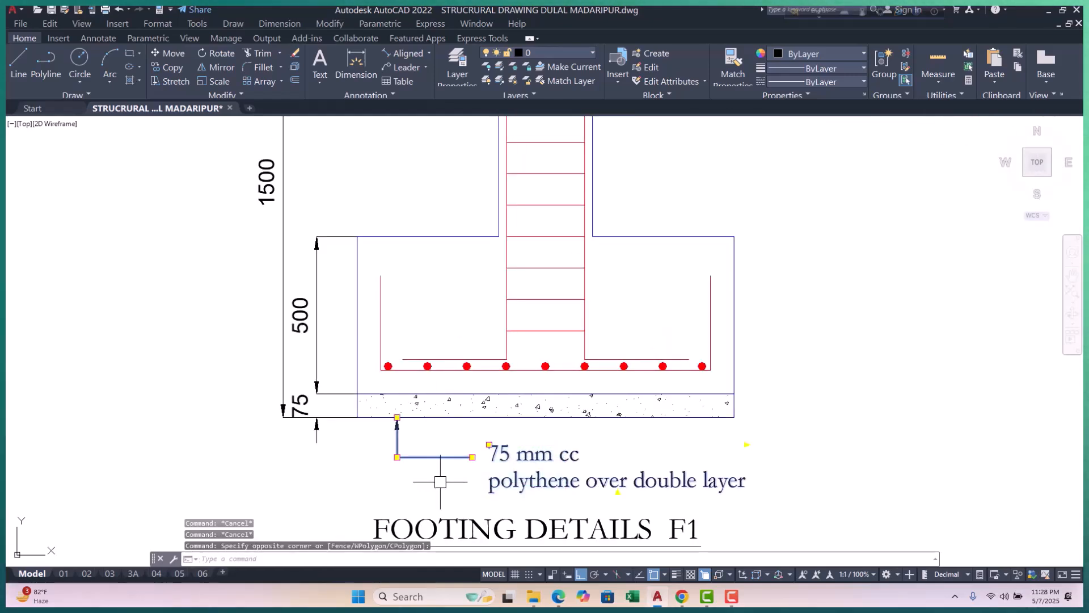
{"action": "type", "text": "m"}
{"action": "key", "text": "Return"}
{"action": "left_click", "coordinate": [397, 417]}
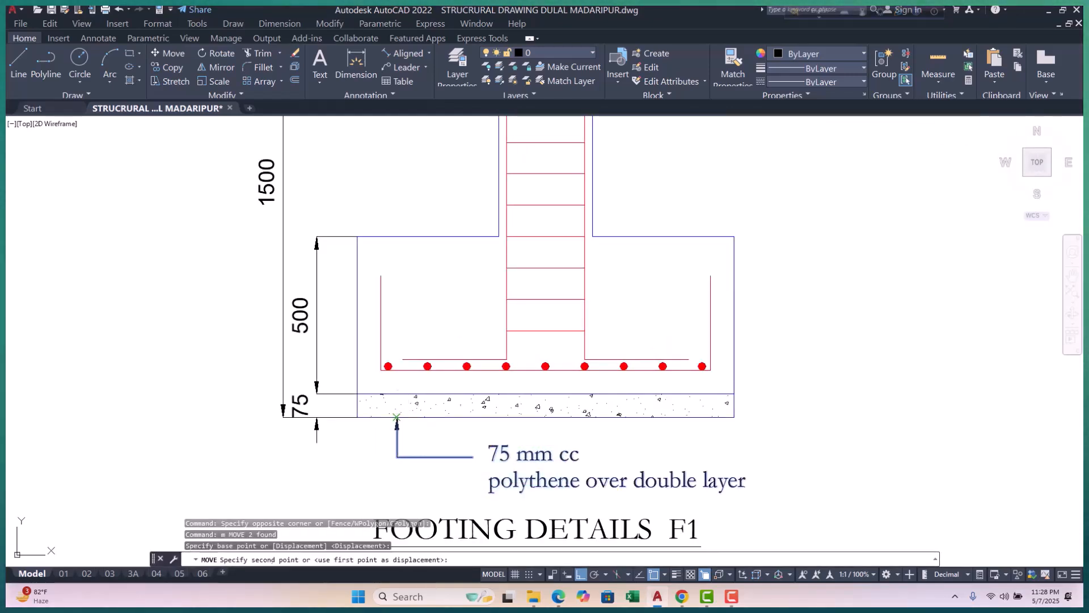
{"action": "scroll", "coordinate": [421, 423], "scroll_direction": "down", "scroll_amount": 4}
{"action": "scroll", "coordinate": [422, 422], "scroll_direction": "down", "scroll_amount": 2}
{"action": "key", "text": "Escape"}
{"action": "scroll", "coordinate": [429, 418], "scroll_direction": "up", "scroll_amount": 8}
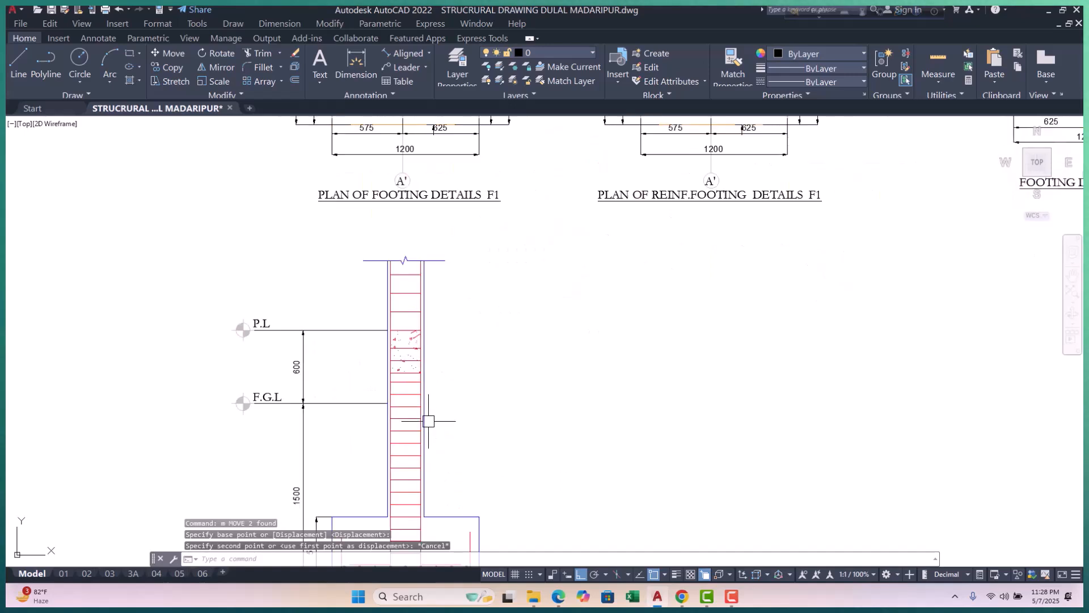
{"action": "key", "text": "Escape"}
{"action": "key", "text": "Escape"}
Draw a short horizontal leader pointing to the column's outer reinforcement bar in the hatched zone between P.L and F.G.L.
{"action": "type", "text": "le"}
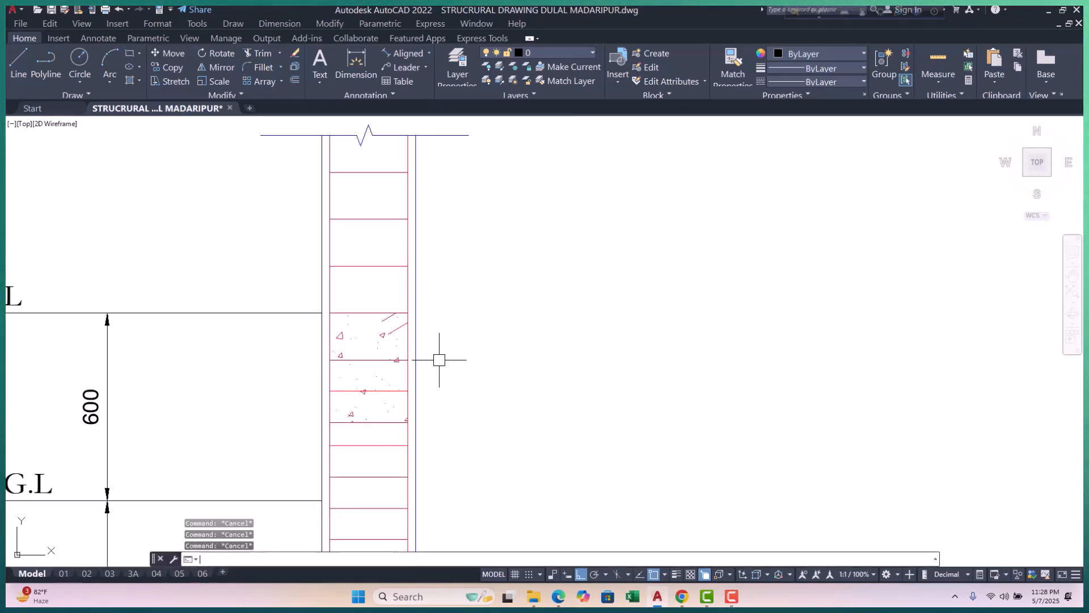
{"action": "key", "text": "Return"}
{"action": "scroll", "coordinate": [415, 365], "scroll_direction": "up", "scroll_amount": 4}
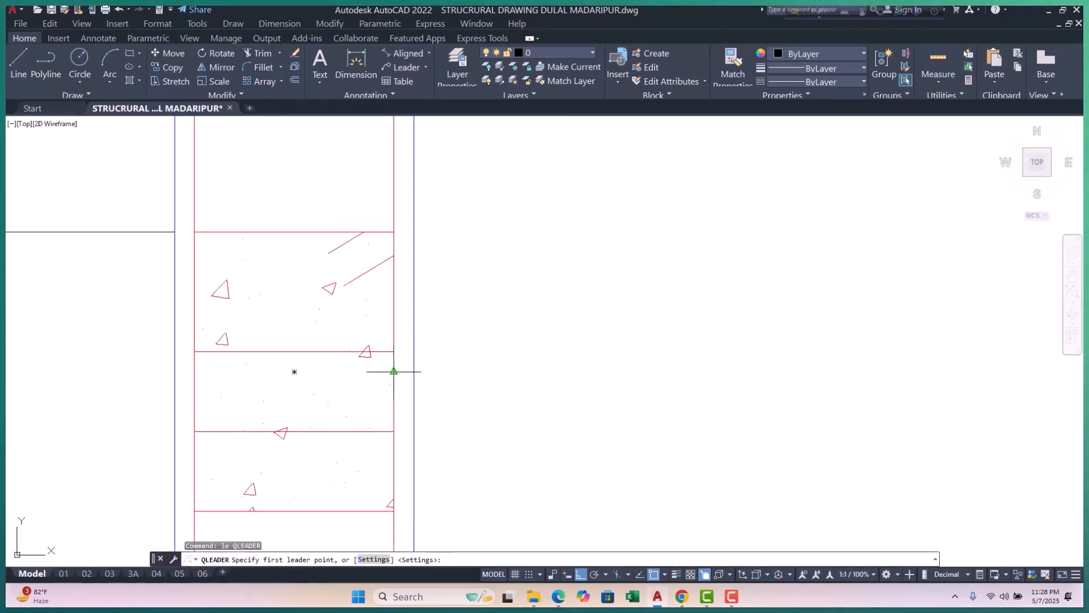
{"action": "left_click", "coordinate": [393, 371]}
{"action": "left_click", "coordinate": [507, 372]}
{"action": "key", "text": "Escape"}
{"action": "scroll", "coordinate": [505, 374], "scroll_direction": "down", "scroll_amount": 5}
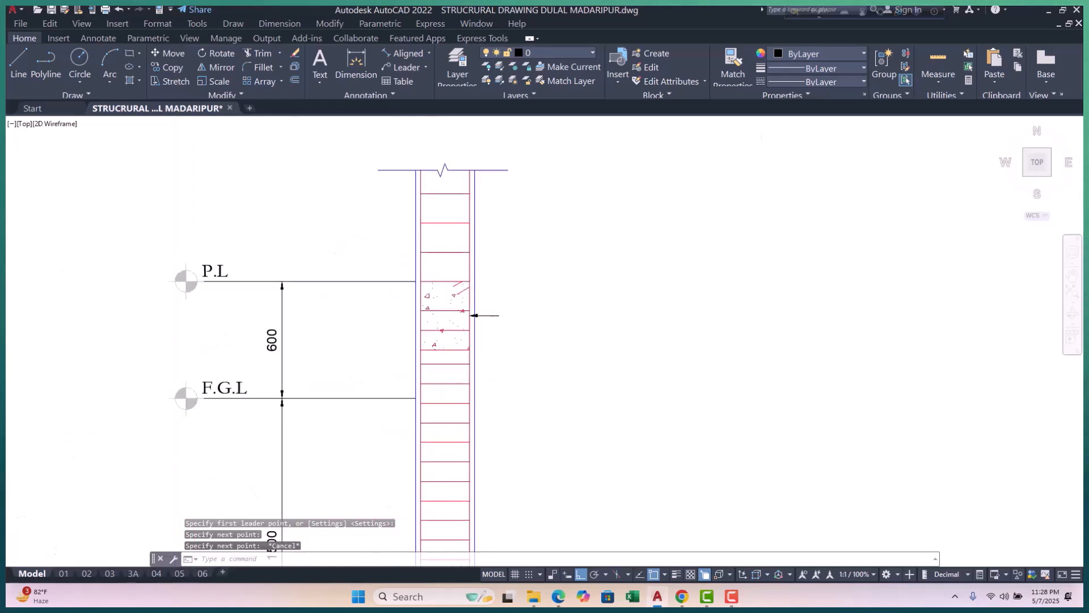
Copy the "75 mm cc polythene over double layer" note from its leader's end to beside the new column leader.
{"action": "scroll", "coordinate": [453, 295], "scroll_direction": "down", "scroll_amount": 5}
{"action": "scroll", "coordinate": [456, 432], "scroll_direction": "up", "scroll_amount": 5}
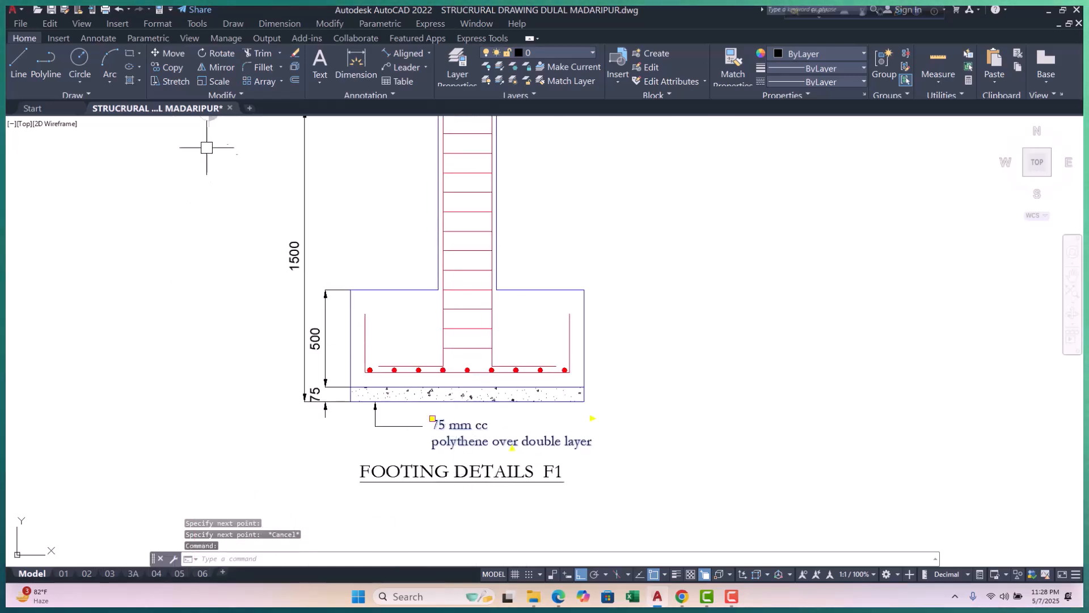
{"action": "left_click", "coordinate": [164, 68]}
{"action": "scroll", "coordinate": [408, 439], "scroll_direction": "up", "scroll_amount": 4}
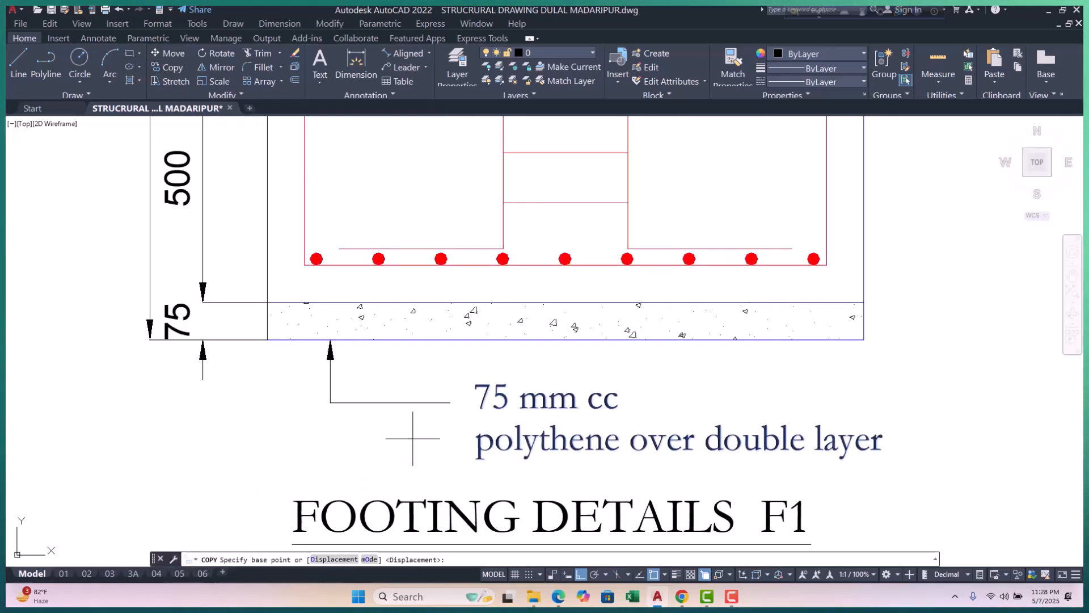
{"action": "left_click", "coordinate": [450, 403]}
{"action": "scroll", "coordinate": [431, 420], "scroll_direction": "down", "scroll_amount": 6}
{"action": "scroll", "coordinate": [448, 374], "scroll_direction": "up", "scroll_amount": 3}
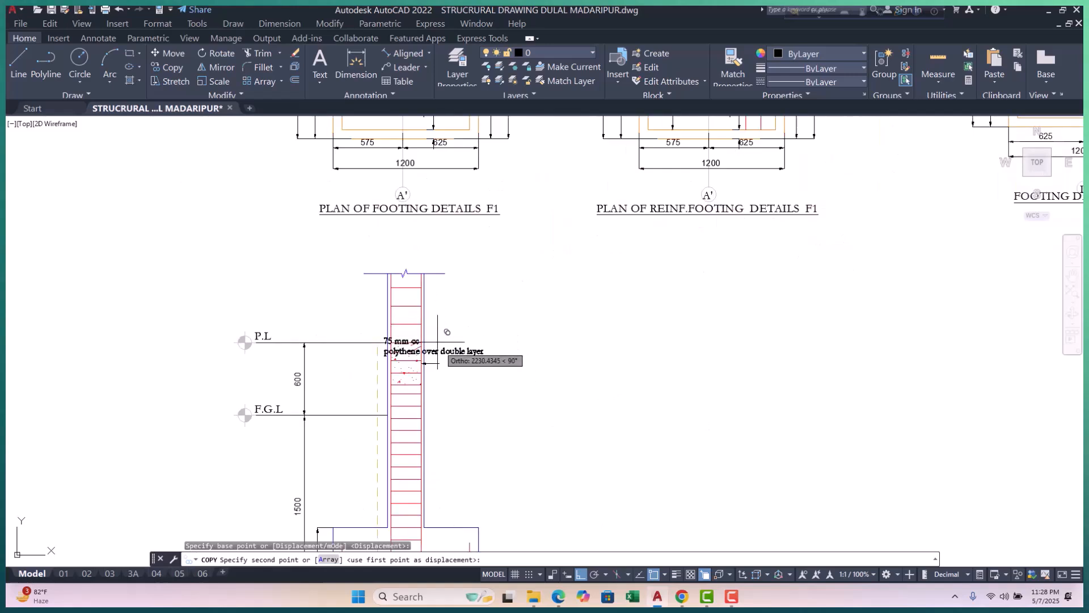
{"action": "left_click", "coordinate": [500, 363]}
{"action": "key", "text": "Escape"}
{"action": "key", "text": "Escape"}
Replace the copied note's text beside the column with "GB" in uppercase.
{"action": "scroll", "coordinate": [470, 375], "scroll_direction": "up", "scroll_amount": 2}
{"action": "double_click", "coordinate": [469, 374]}
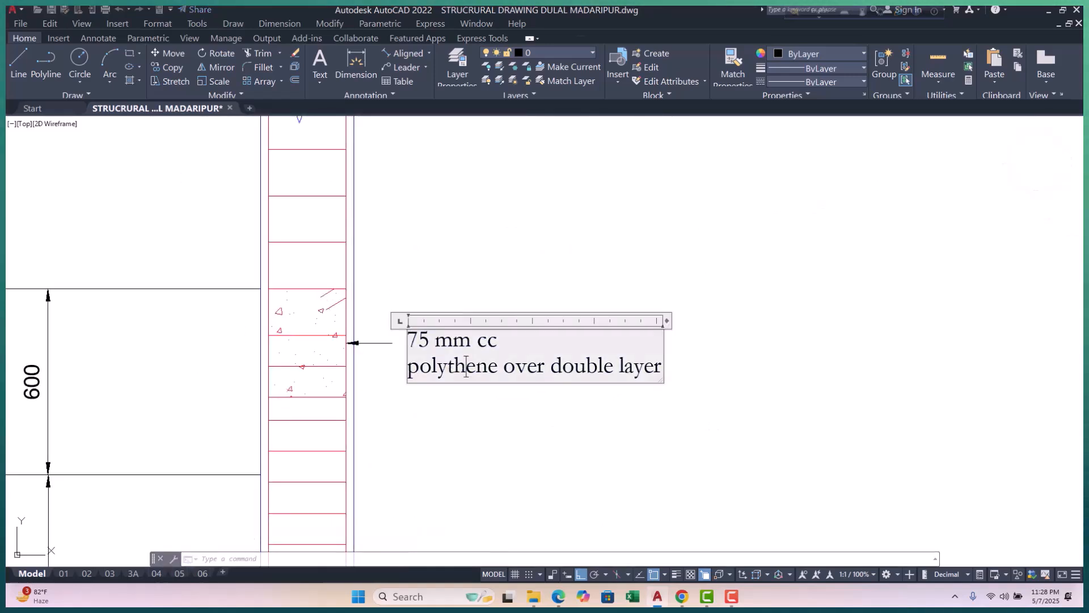
{"action": "key", "text": "ctrl+a"}
{"action": "type", "text": "g"}
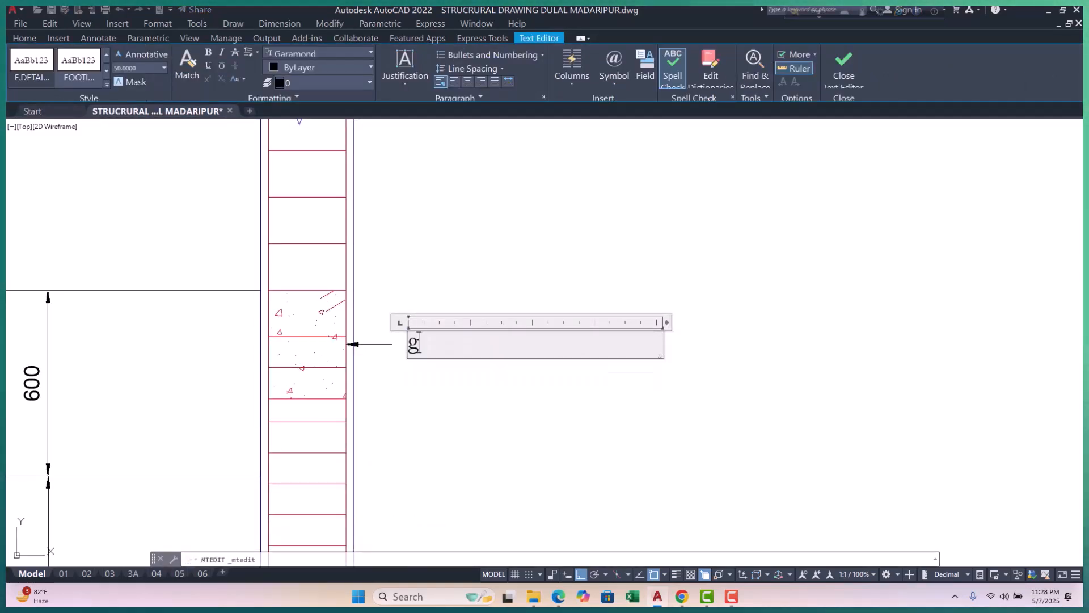
{"action": "type", "text": "b"}
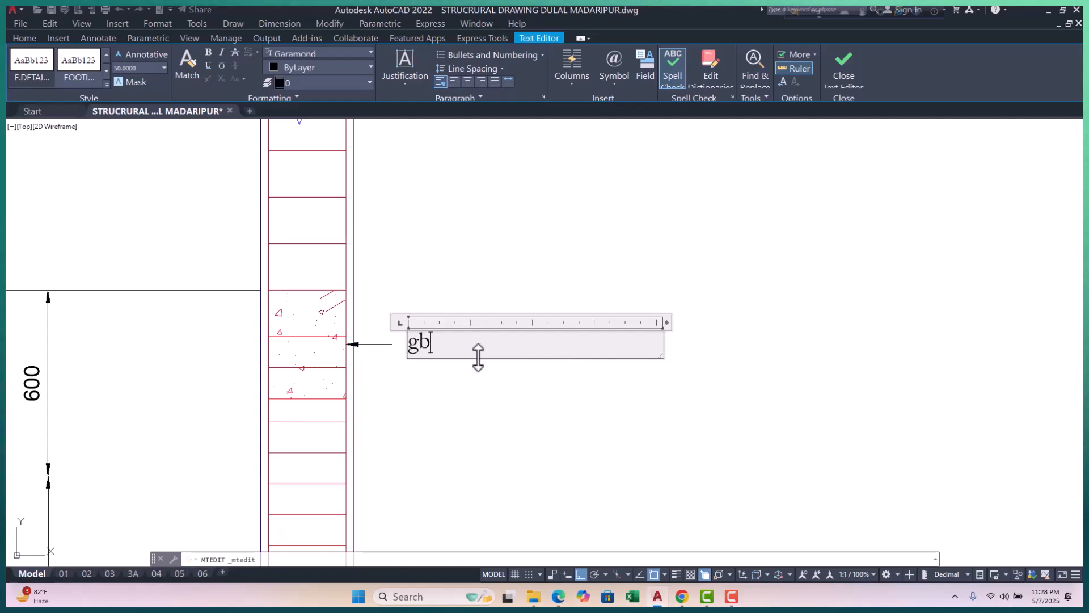
{"action": "left_click", "coordinate": [243, 78]}
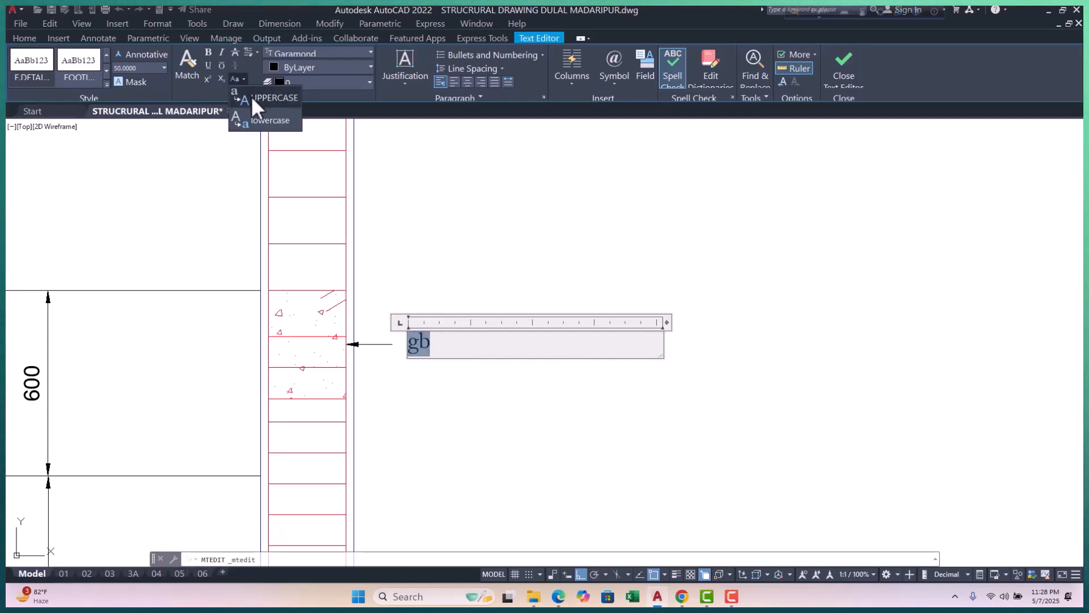
{"action": "left_click", "coordinate": [250, 96]}
{"action": "left_click", "coordinate": [681, 340]}
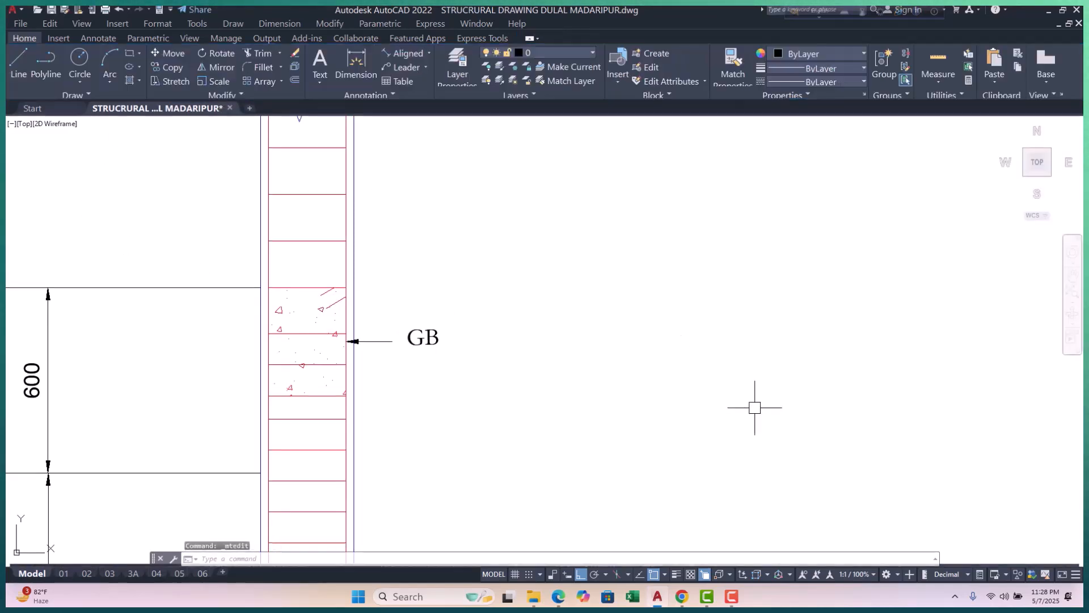
Move the GB text close to the leader's tail and shift it slightly down in line with the leader.
{"action": "scroll", "coordinate": [359, 364], "scroll_direction": "up", "scroll_amount": 4}
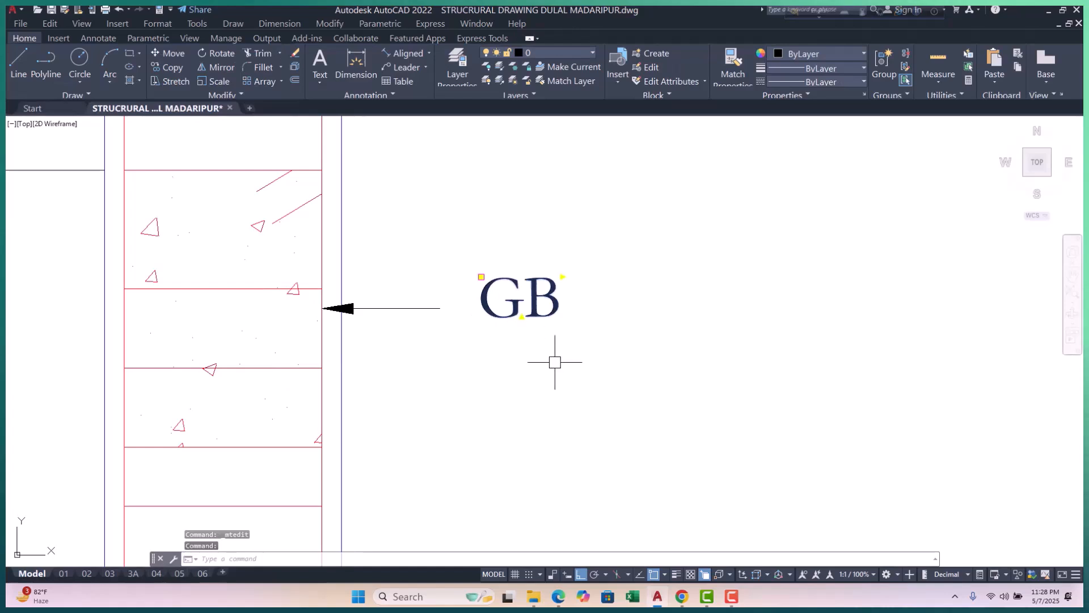
{"action": "key", "text": "Return"}
{"action": "left_click", "coordinate": [719, 389]}
{"action": "left_click", "coordinate": [688, 402]}
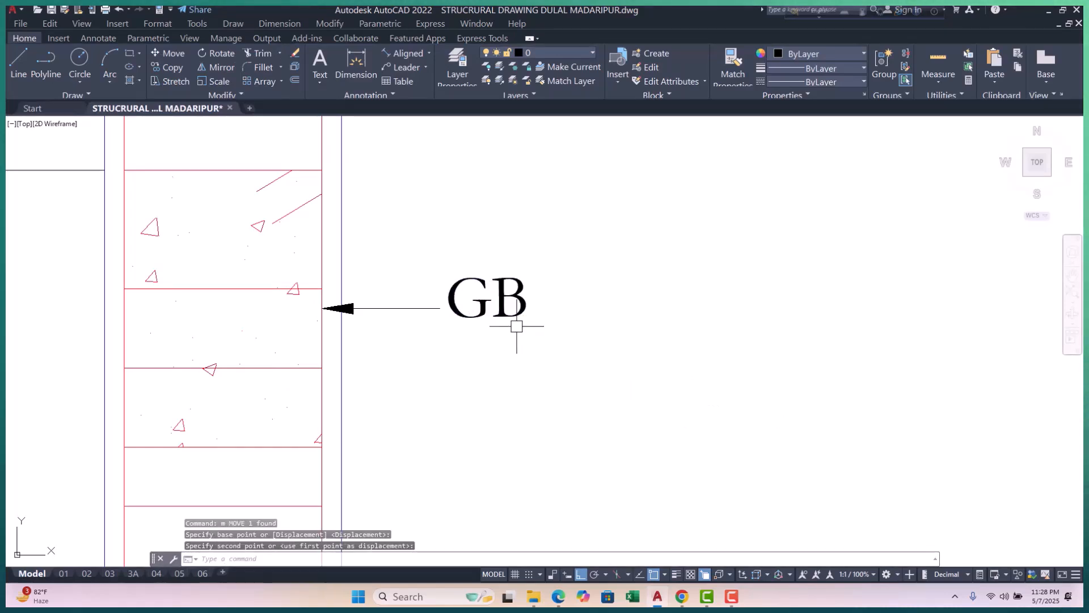
{"action": "key", "text": "Return"}
{"action": "left_click", "coordinate": [540, 365]}
{"action": "left_click", "coordinate": [540, 372]}
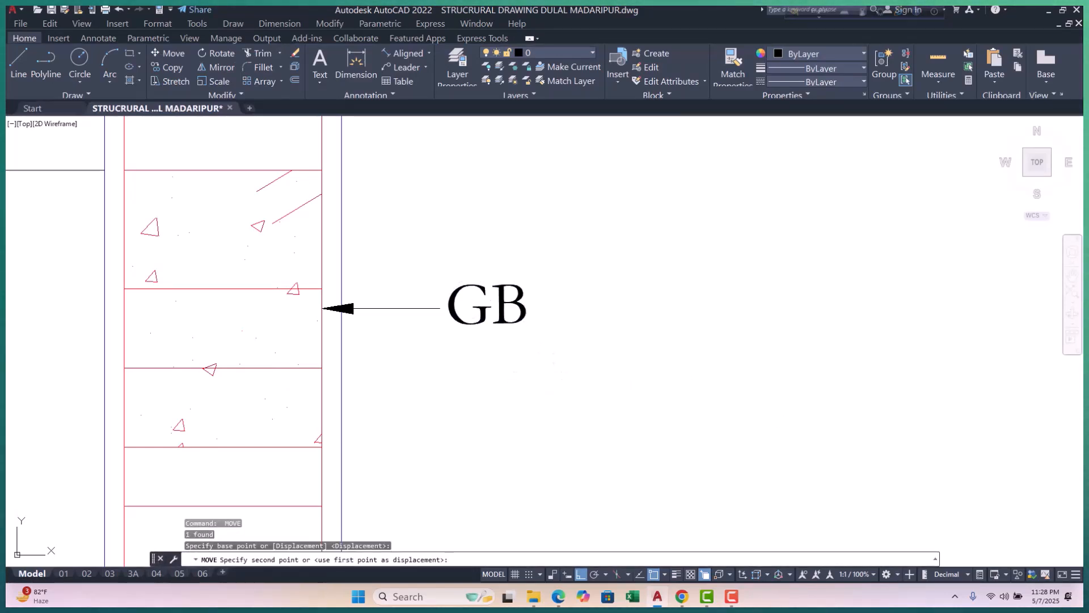
{"action": "scroll", "coordinate": [496, 317], "scroll_direction": "down", "scroll_amount": 4}
{"action": "key", "text": "Escape"}
{"action": "key", "text": "Escape"}
{"action": "key", "text": "Escape"}
Match the properties of the 600 dimension onto the GB leader.
{"action": "scroll", "coordinate": [547, 349], "scroll_direction": "down", "scroll_amount": 4}
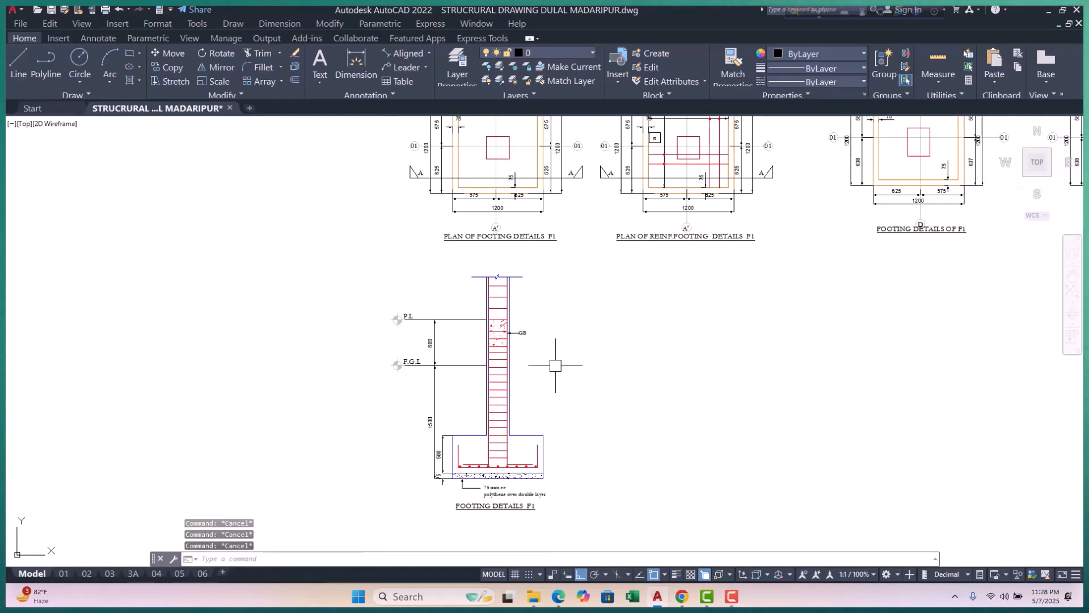
{"action": "type", "text": "ma"}
{"action": "key", "text": "Return"}
{"action": "scroll", "coordinate": [420, 326], "scroll_direction": "up", "scroll_amount": 2}
{"action": "left_click", "coordinate": [453, 352]}
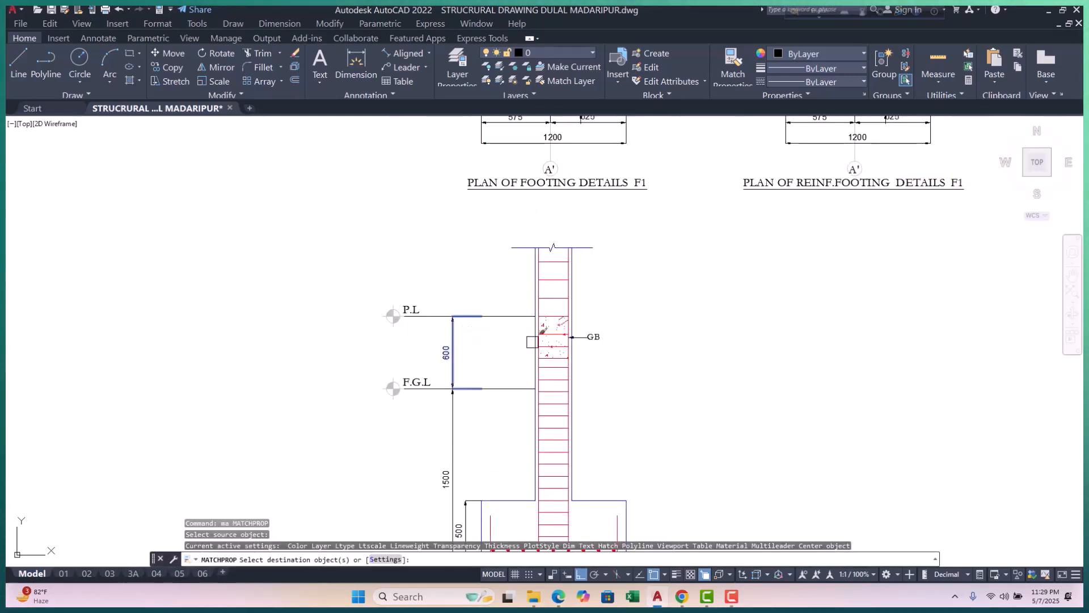
{"action": "left_click", "coordinate": [598, 325]}
{"action": "scroll", "coordinate": [579, 337], "scroll_direction": "up", "scroll_amount": 2}
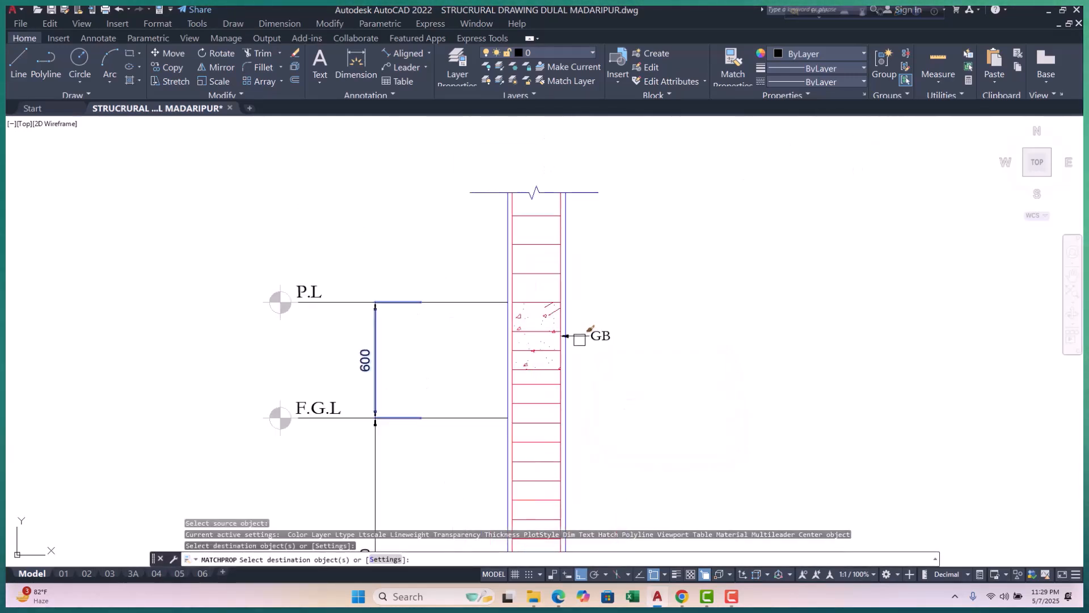
{"action": "scroll", "coordinate": [504, 330], "scroll_direction": "down", "scroll_amount": 3}
{"action": "key", "text": "Escape"}
{"action": "key", "text": "Escape"}
{"action": "key", "text": "Escape"}
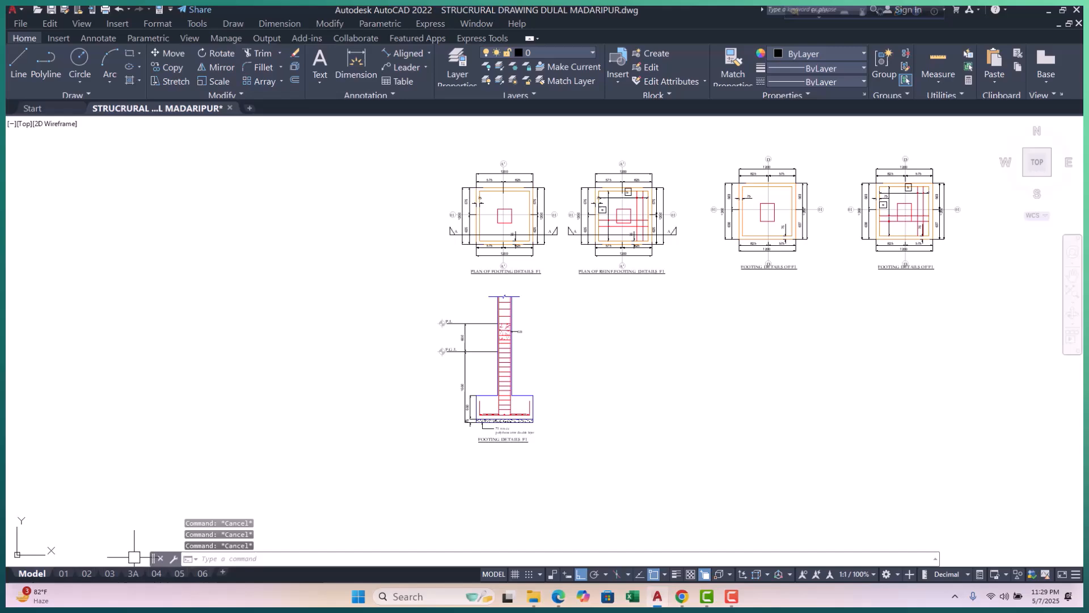
Open layout 03 and examine how the annotated F1 footing section sits on the sheet beside the footing plans.
{"action": "left_click", "coordinate": [87, 574]}
{"action": "left_click", "coordinate": [110, 573]}
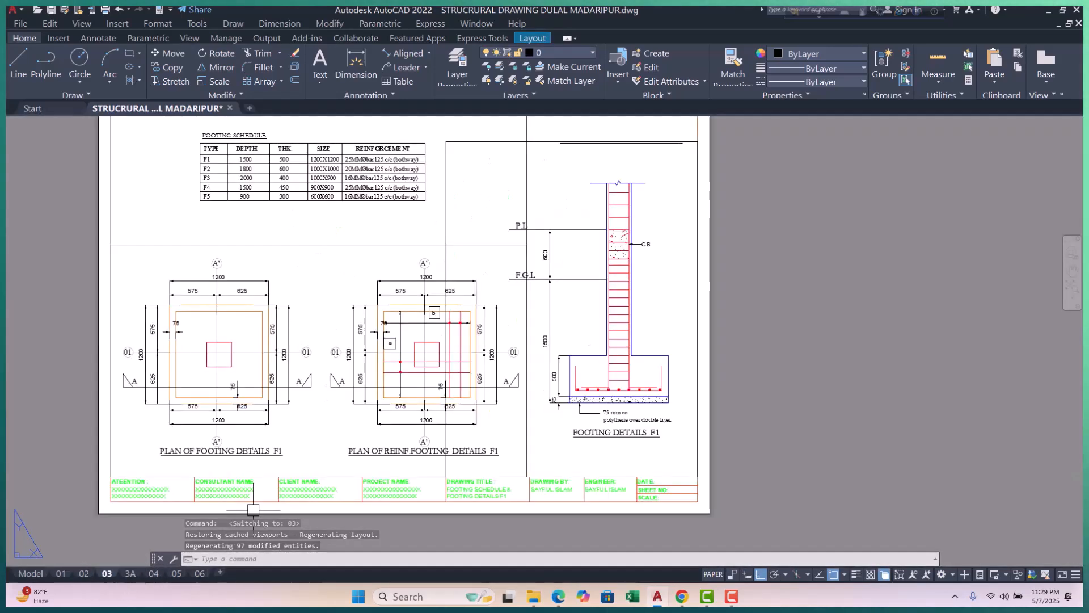
{"action": "scroll", "coordinate": [568, 305], "scroll_direction": "up", "scroll_amount": 1}
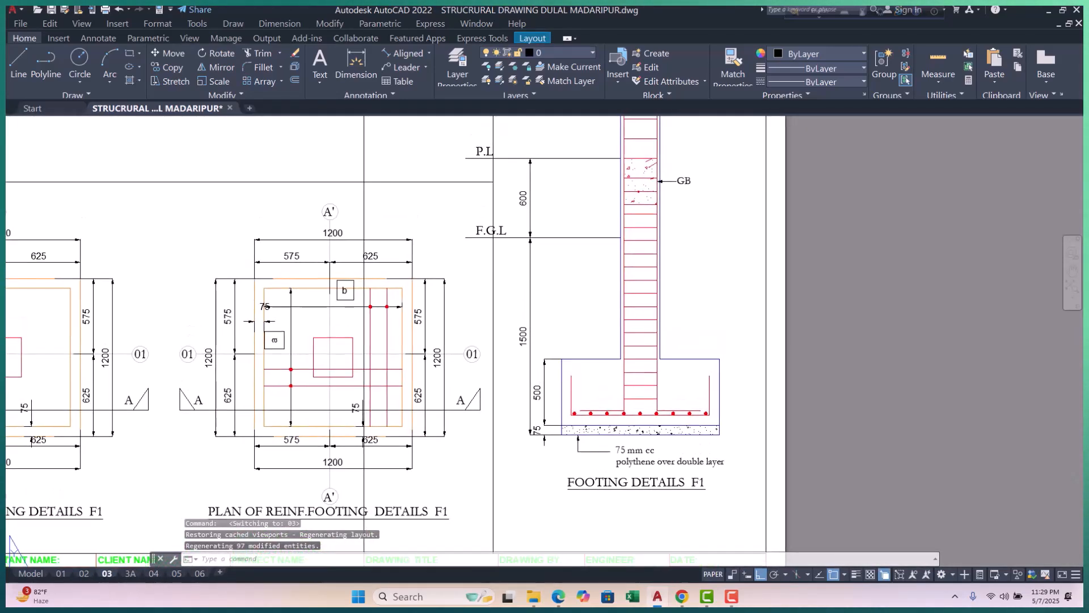
{"action": "scroll", "coordinate": [585, 400], "scroll_direction": "down", "scroll_amount": 1}
{"action": "middle_click_drag", "start_coordinate": [601, 434], "coordinate": [611, 375]}
{"action": "key", "text": "Escape"}
{"action": "key", "text": "Escape"}
{"action": "key", "text": "Escape"}
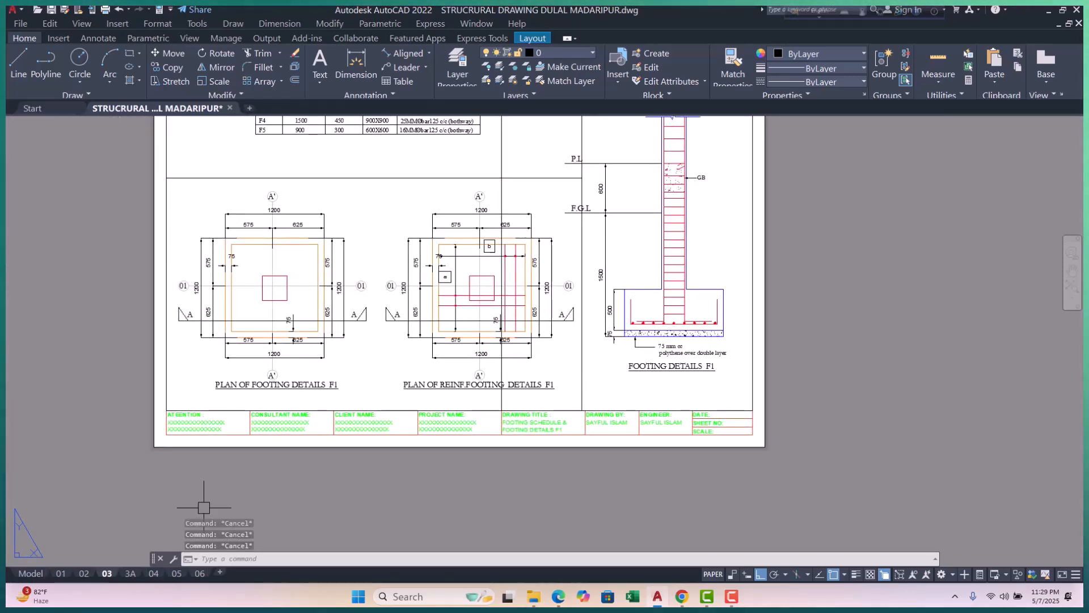
{"action": "middle_click_drag", "start_coordinate": [335, 463], "coordinate": [308, 481]}
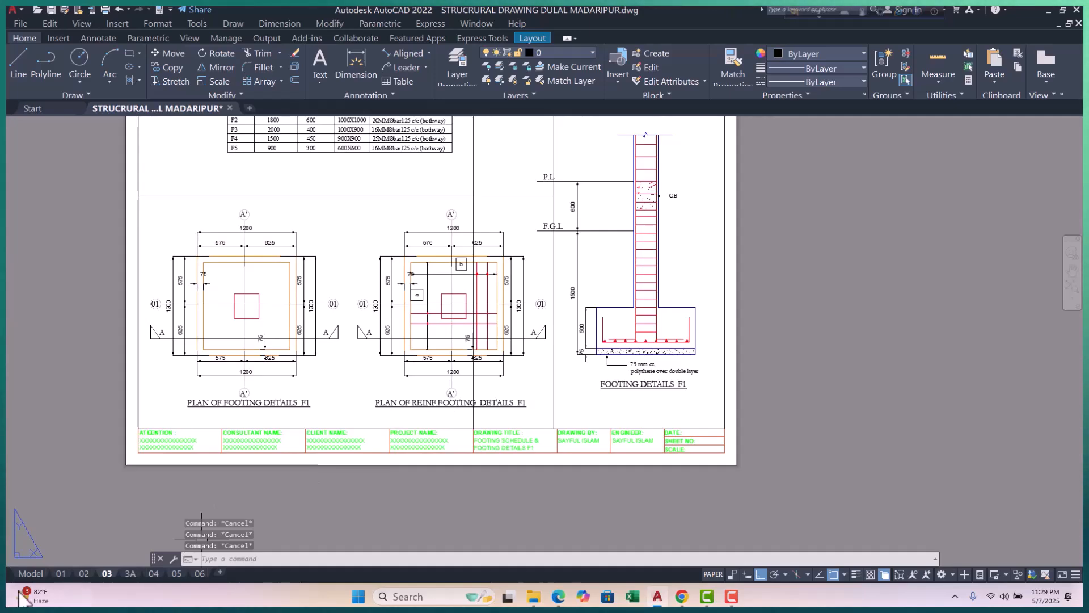
In model space, move the F1 label at grid D/01 of the footing layout plan straight up, clear of the 563 dimension.
{"action": "left_click", "coordinate": [32, 573]}
{"action": "middle_click_drag", "start_coordinate": [555, 307], "coordinate": [350, 343]}
{"action": "scroll", "coordinate": [570, 294], "scroll_direction": "up", "scroll_amount": 2}
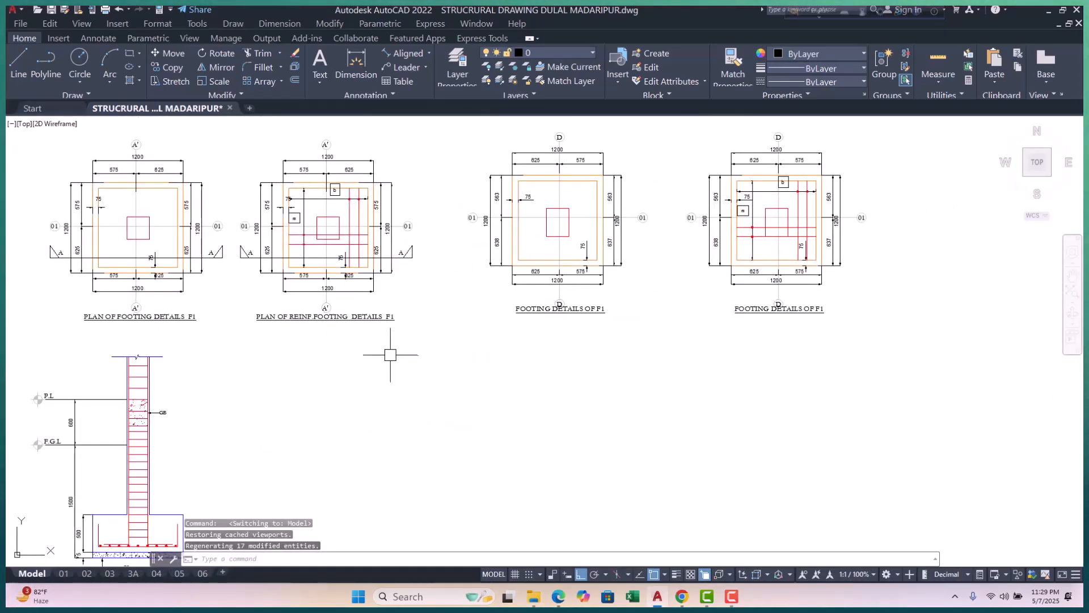
{"action": "scroll", "coordinate": [400, 365], "scroll_direction": "down", "scroll_amount": 5}
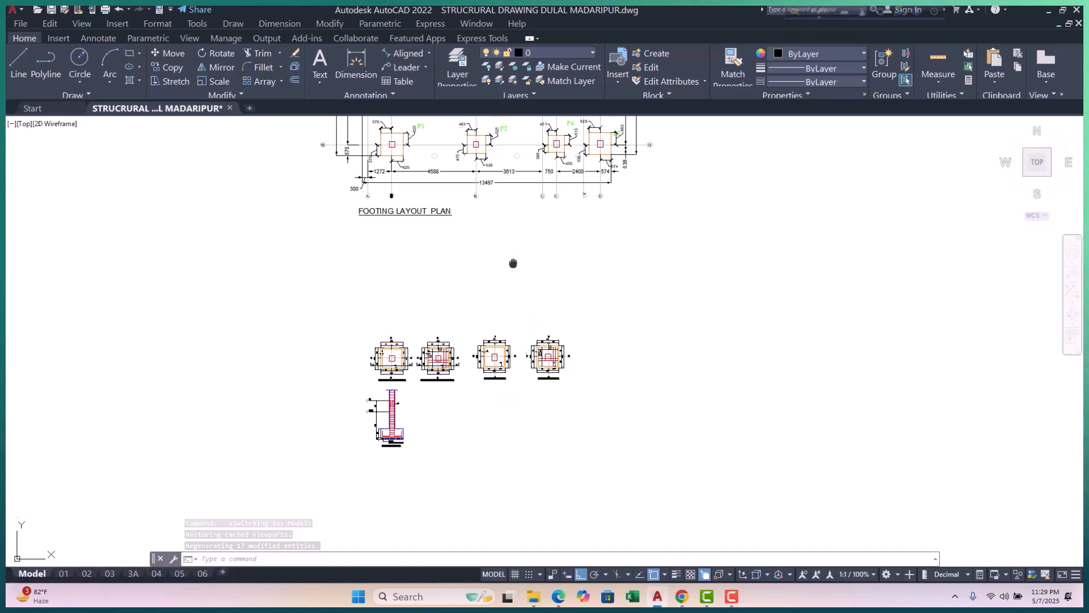
{"action": "middle_click_drag", "start_coordinate": [510, 263], "coordinate": [518, 381]}
{"action": "scroll", "coordinate": [390, 126], "scroll_direction": "up", "scroll_amount": 4}
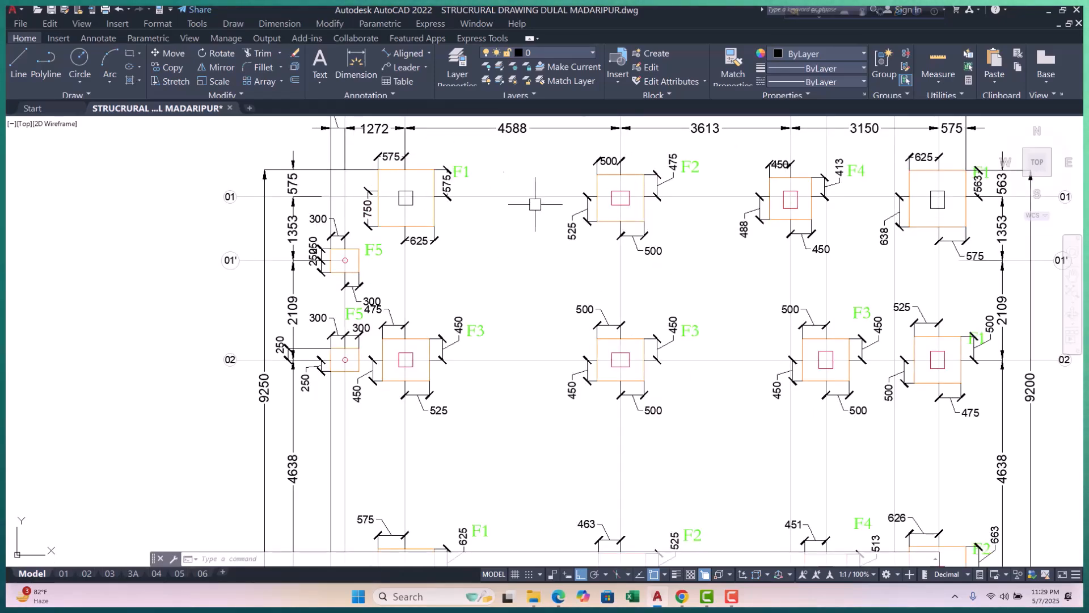
{"action": "middle_click_drag", "start_coordinate": [551, 208], "coordinate": [511, 206]}
{"action": "middle_click_drag", "start_coordinate": [613, 233], "coordinate": [574, 235]}
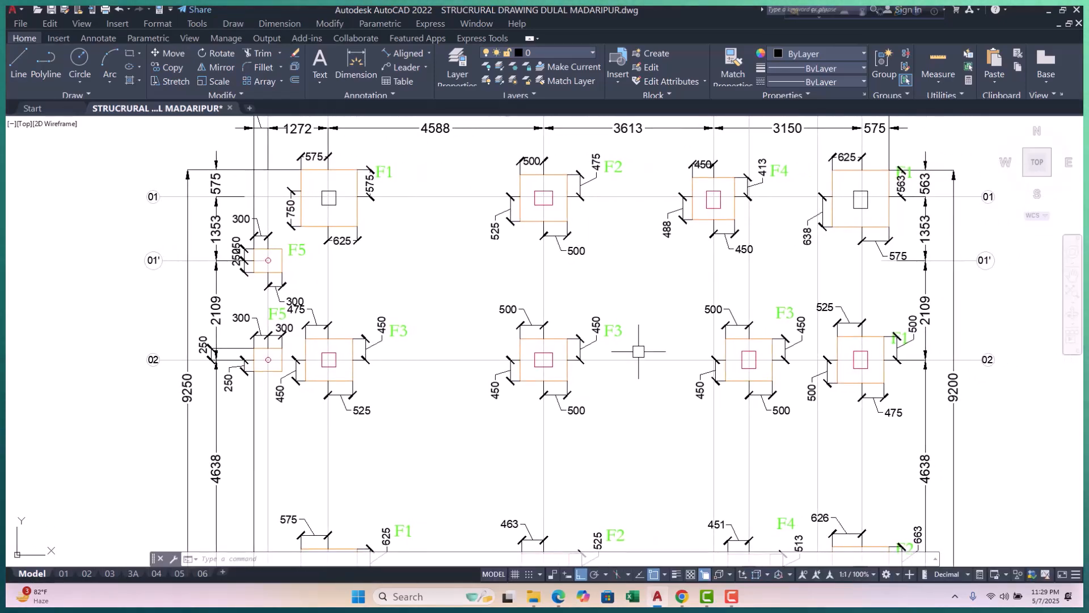
{"action": "middle_click_drag", "start_coordinate": [654, 352], "coordinate": [428, 425]}
{"action": "scroll", "coordinate": [663, 230], "scroll_direction": "up", "scroll_amount": 6}
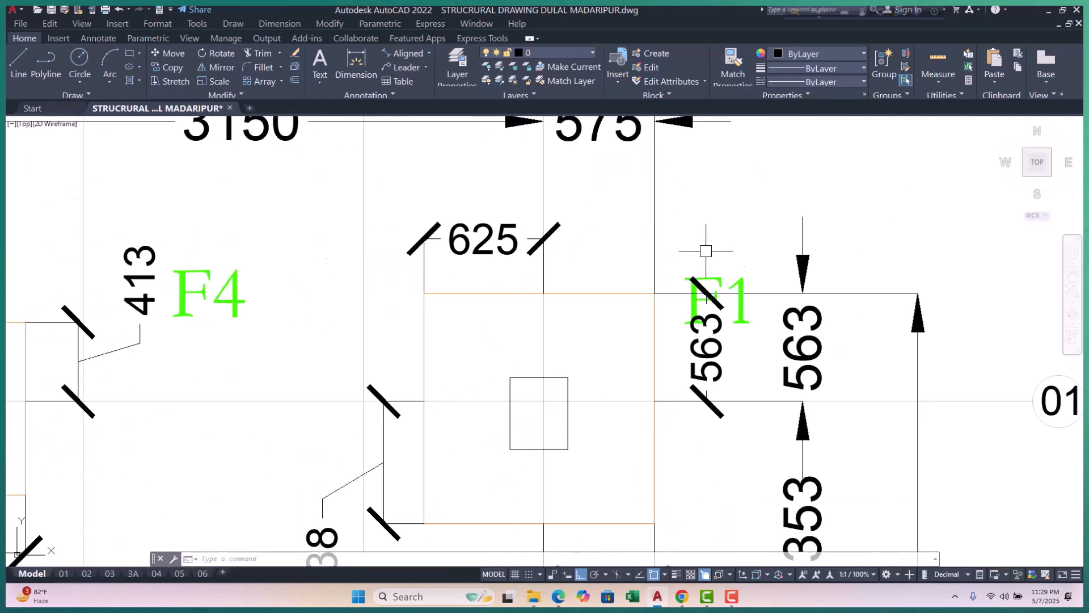
{"action": "type", "text": "m"}
{"action": "key", "text": "Return"}
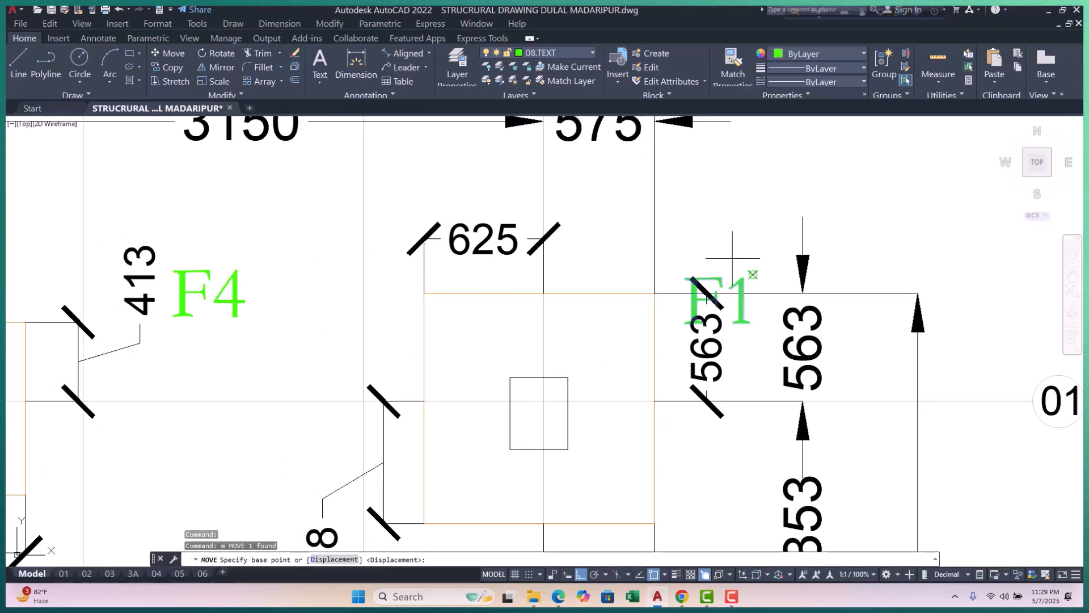
{"action": "left_click", "coordinate": [876, 249]}
{"action": "left_click", "coordinate": [885, 180]}
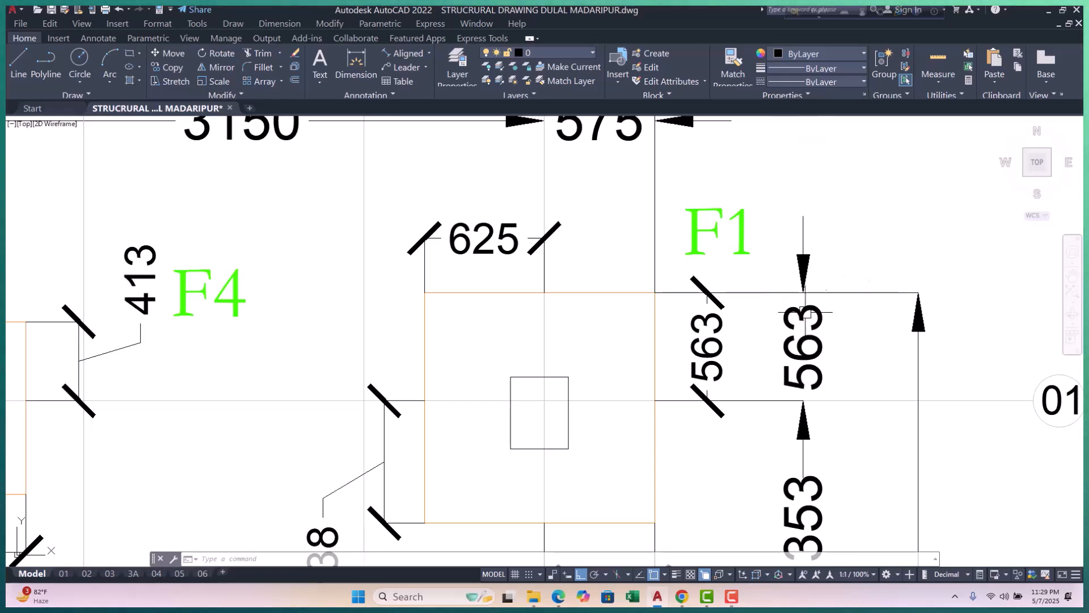
{"action": "scroll", "coordinate": [575, 232], "scroll_direction": "down", "scroll_amount": 5}
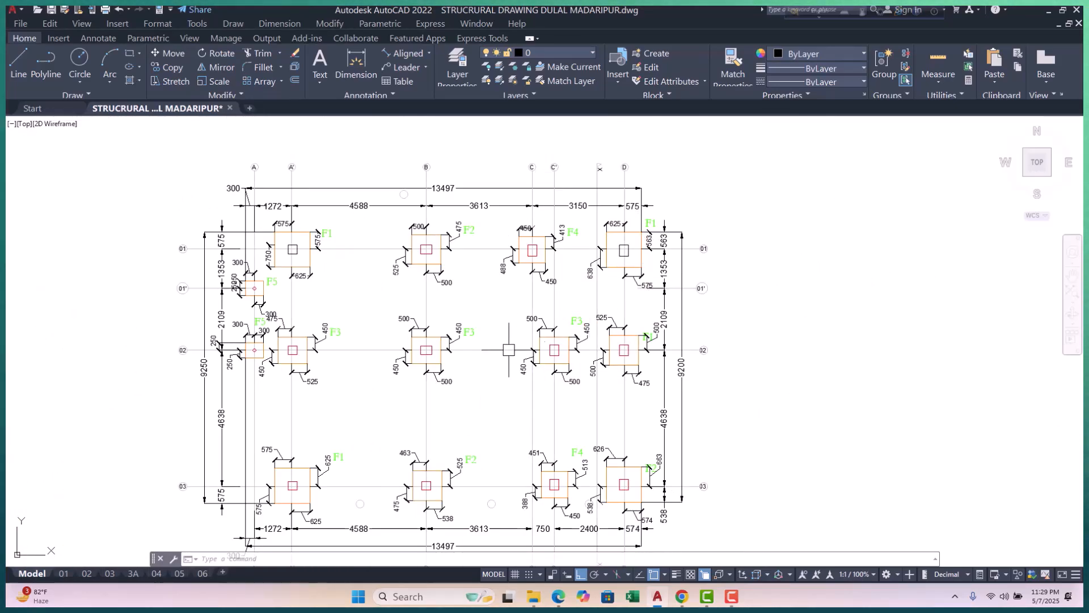
{"action": "scroll", "coordinate": [509, 350], "scroll_direction": "down", "scroll_amount": 4}
{"action": "scroll", "coordinate": [497, 469], "scroll_direction": "up", "scroll_amount": 5}
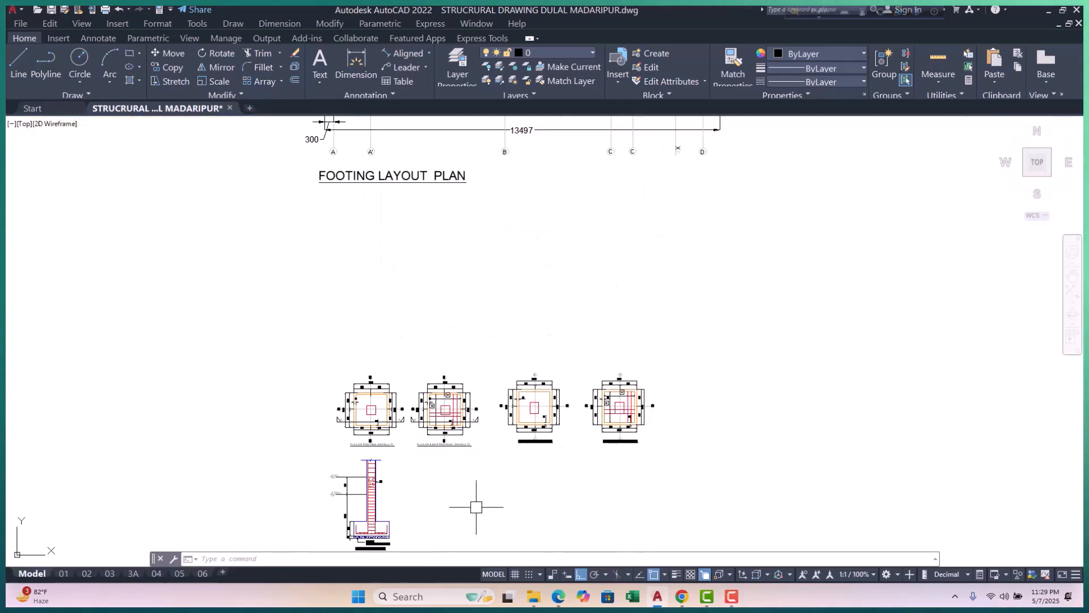
Erase the two older footing detail plans standing beside the F1 footing plan and its reinforcement plan.
{"action": "middle_click_drag", "start_coordinate": [481, 410], "coordinate": [443, 401]}
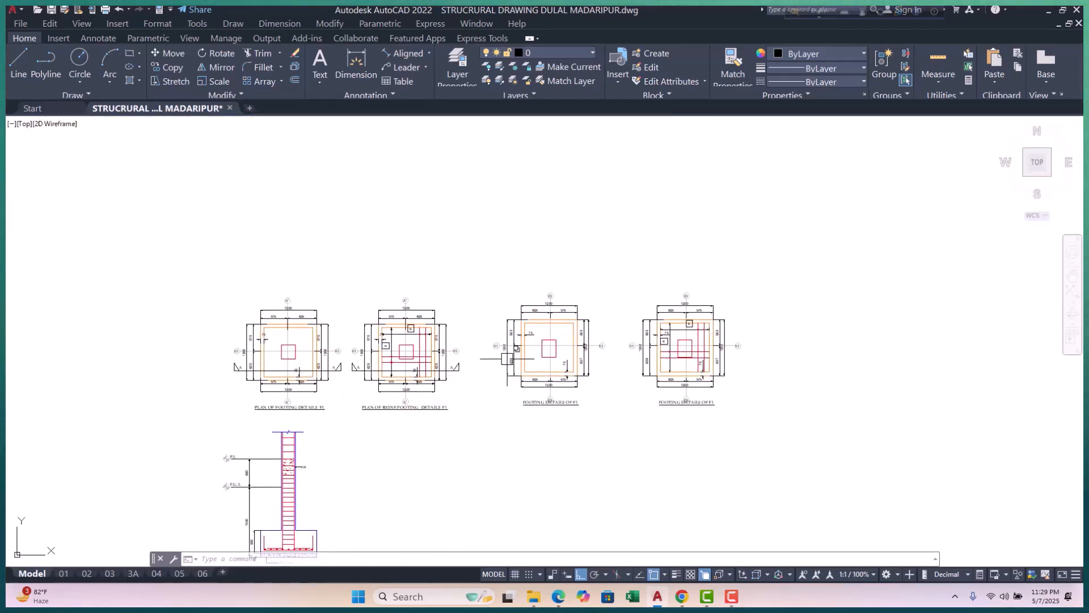
{"action": "left_click", "coordinate": [482, 279]}
{"action": "left_click", "coordinate": [819, 447]}
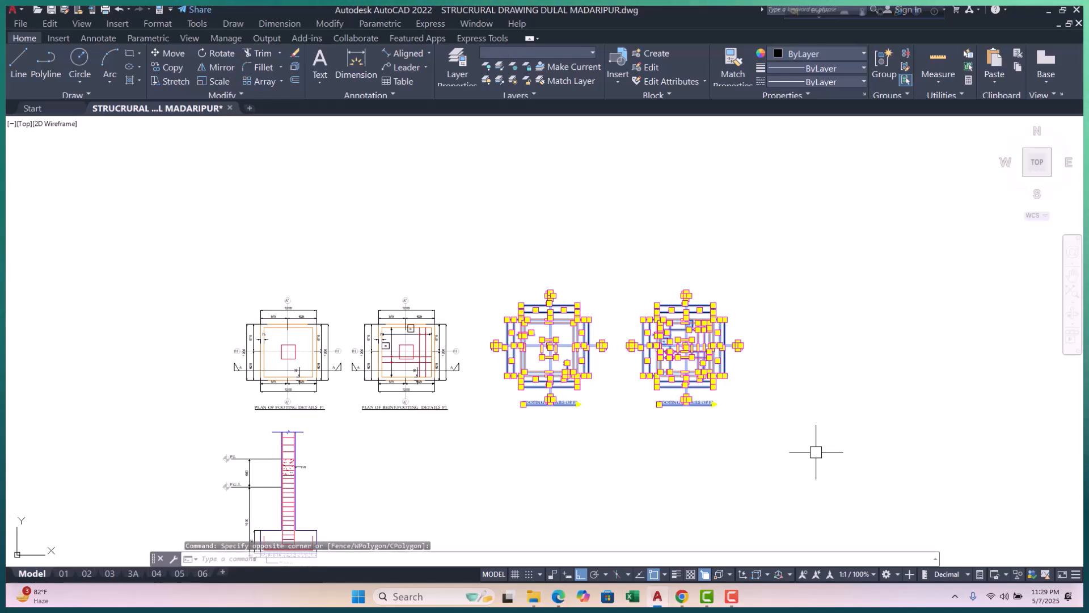
{"action": "type", "text": "e"}
{"action": "key", "text": "Return"}
{"action": "key", "text": "Escape"}
{"action": "key", "text": "Escape"}
{"action": "key", "text": "Escape"}
Examine the upper footing layout plan and its footing schedule, along with the column and grade beam layout plans beside it.
{"action": "scroll", "coordinate": [547, 369], "scroll_direction": "down", "scroll_amount": 5}
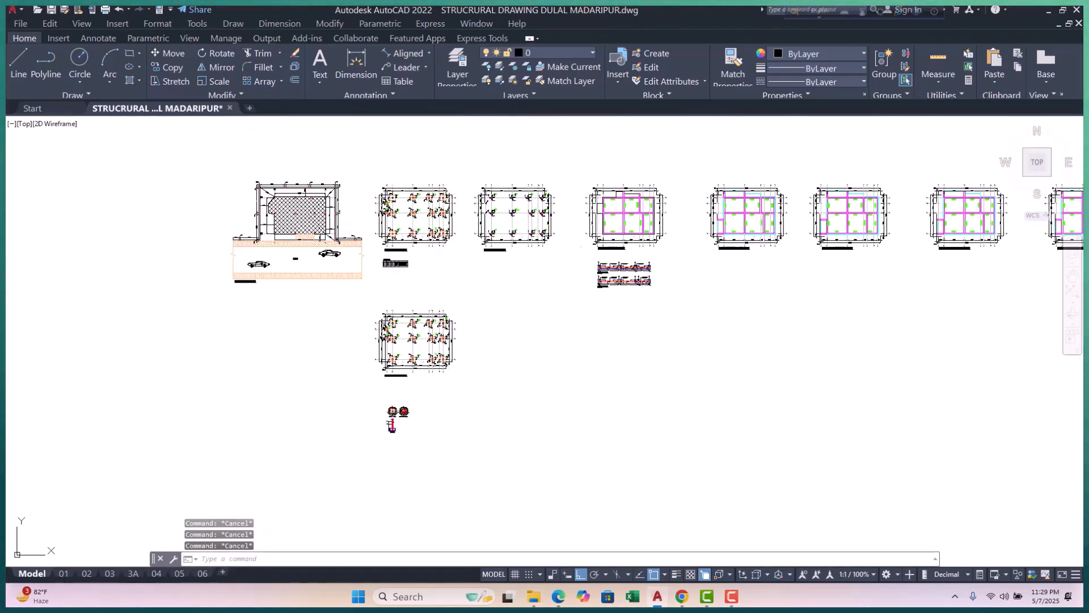
{"action": "middle_click_drag", "start_coordinate": [578, 250], "coordinate": [558, 260]}
{"action": "scroll", "coordinate": [558, 259], "scroll_direction": "down", "scroll_amount": 3}
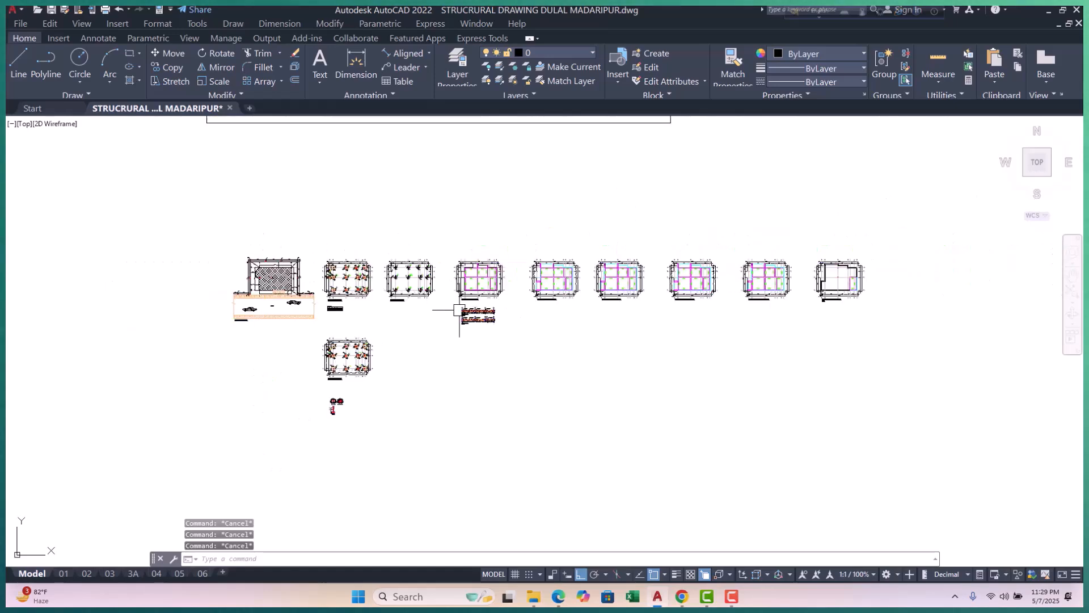
{"action": "scroll", "coordinate": [348, 315], "scroll_direction": "up", "scroll_amount": 5}
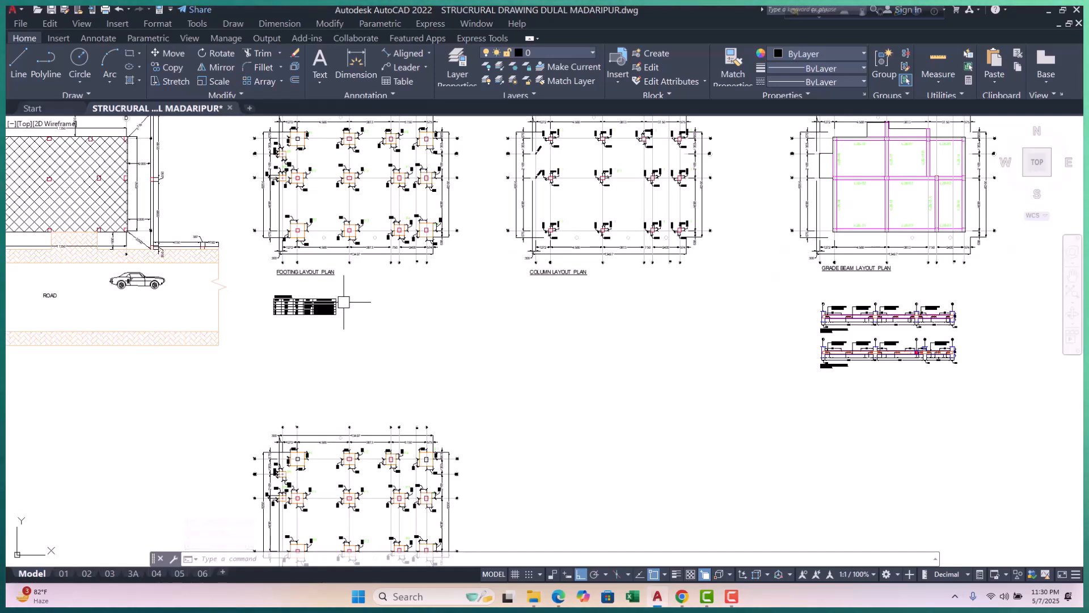
{"action": "scroll", "coordinate": [283, 214], "scroll_direction": "up", "scroll_amount": 4}
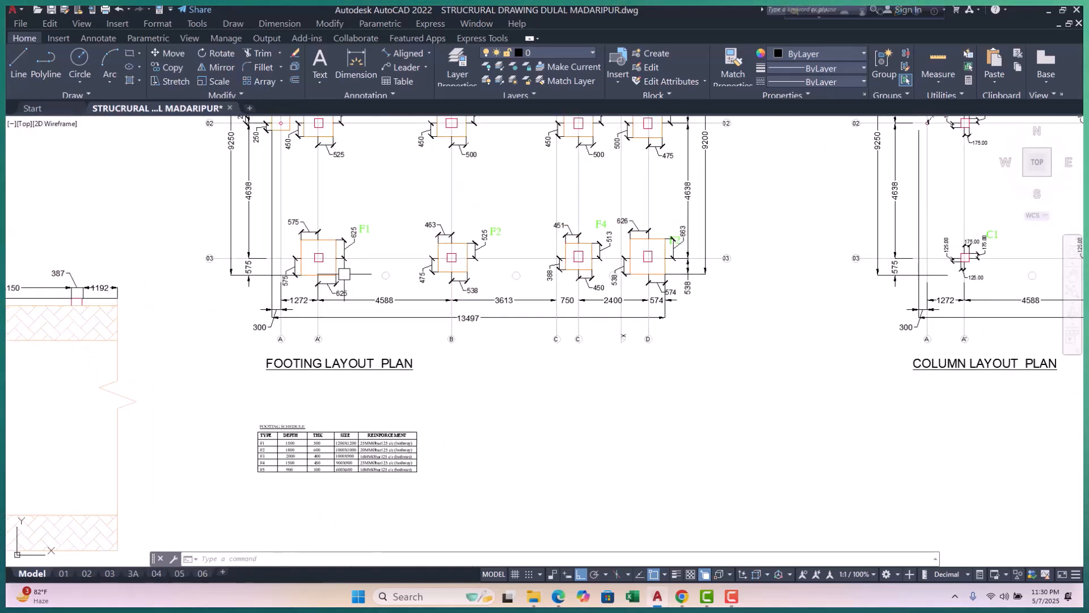
{"action": "middle_click_drag", "start_coordinate": [352, 269], "coordinate": [354, 269]}
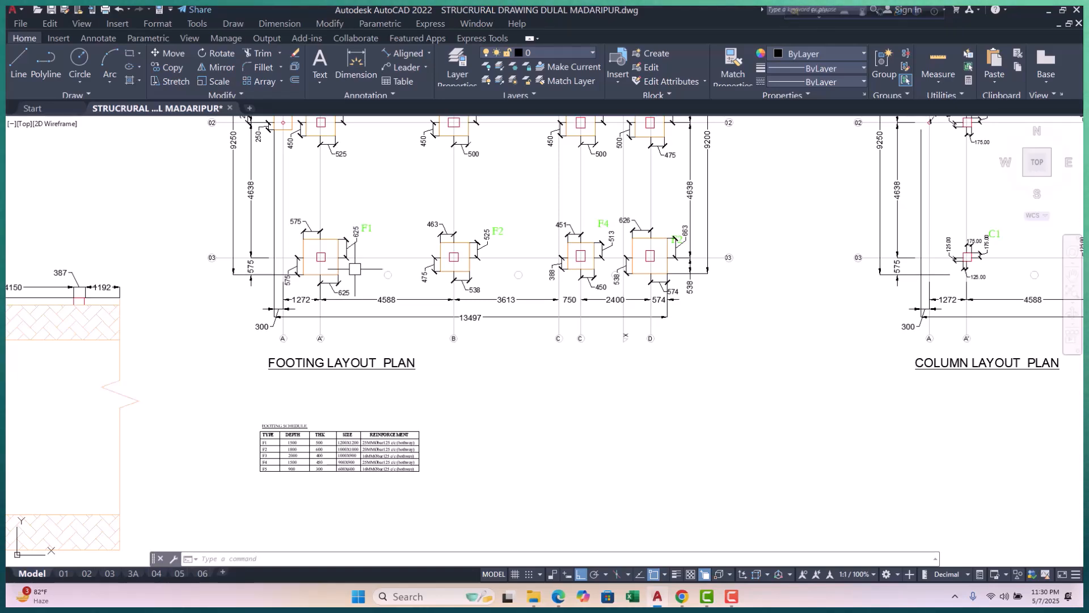
{"action": "scroll", "coordinate": [399, 288], "scroll_direction": "down", "scroll_amount": 5}
{"action": "middle_click_drag", "start_coordinate": [496, 330], "coordinate": [472, 343]}
{"action": "middle_click_drag", "start_coordinate": [559, 342], "coordinate": [339, 347]}
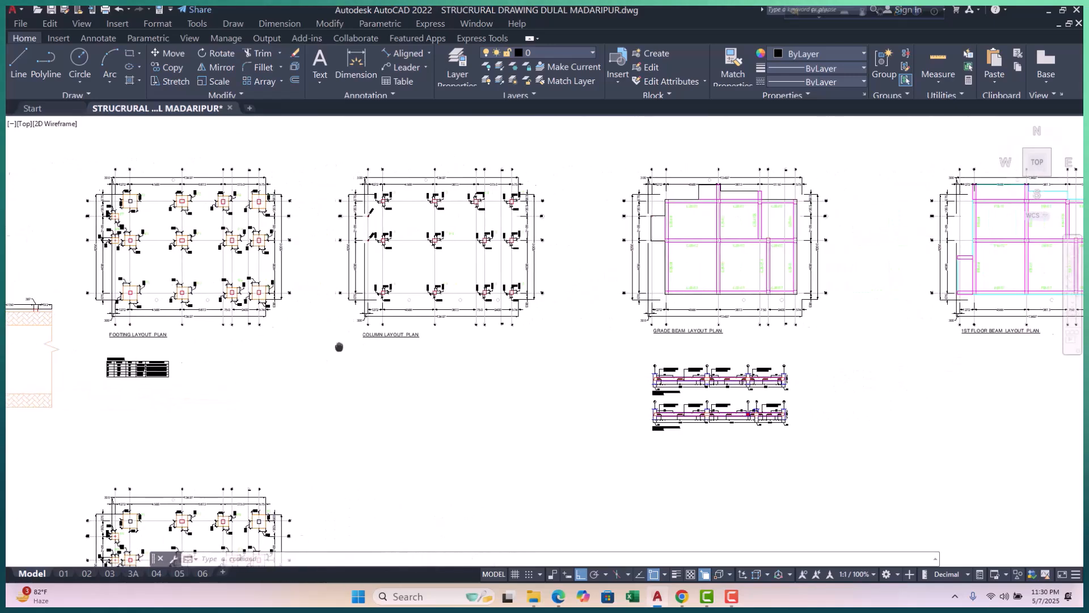
{"action": "mouse_move", "coordinate": [543, 375]}
{"action": "middle_mouse_down"}
{"action": "mouse_move", "coordinate": [353, 364]}
{"action": "mouse_move", "coordinate": [457, 346]}
{"action": "middle_mouse_up"}
{"action": "scroll", "coordinate": [386, 373], "scroll_direction": "down", "scroll_amount": 4}
{"action": "scroll", "coordinate": [457, 345], "scroll_direction": "up", "scroll_amount": 4}
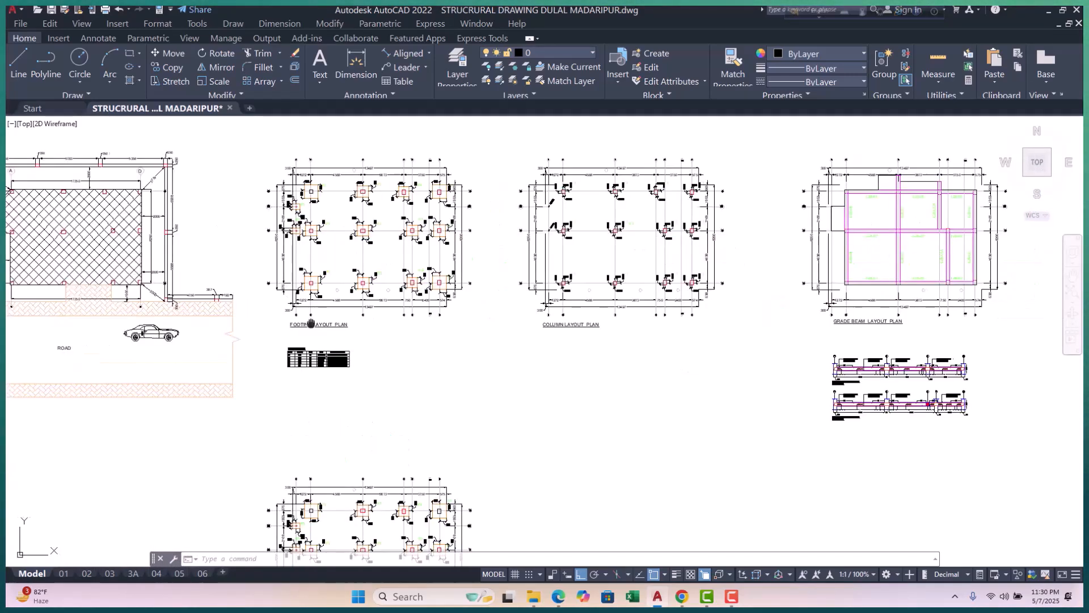
{"action": "scroll", "coordinate": [408, 276], "scroll_direction": "up", "scroll_amount": 4}
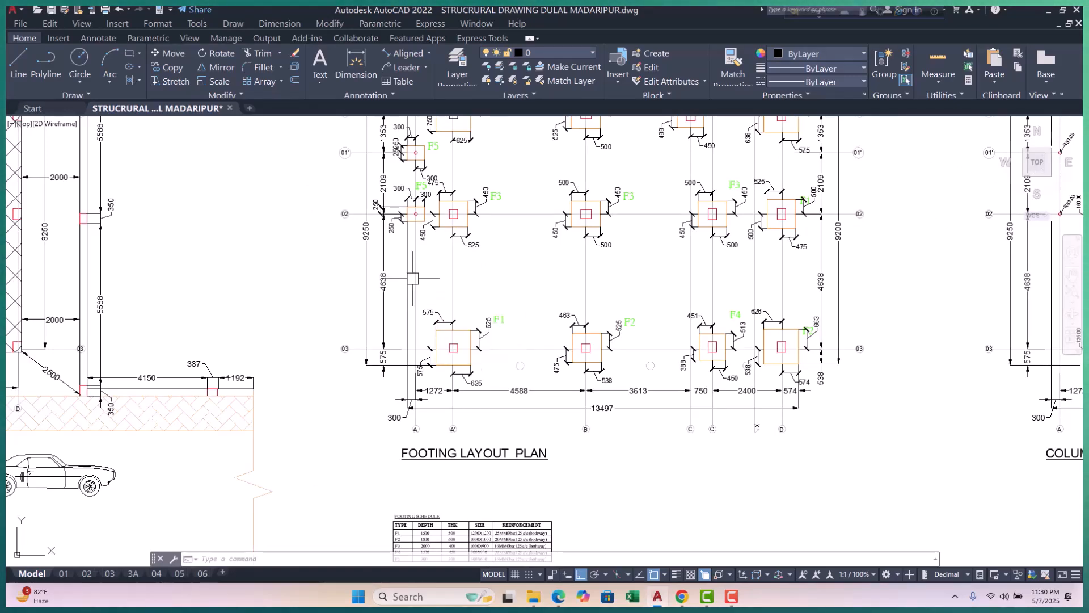
{"action": "middle_click_drag", "start_coordinate": [425, 281], "coordinate": [430, 276]}
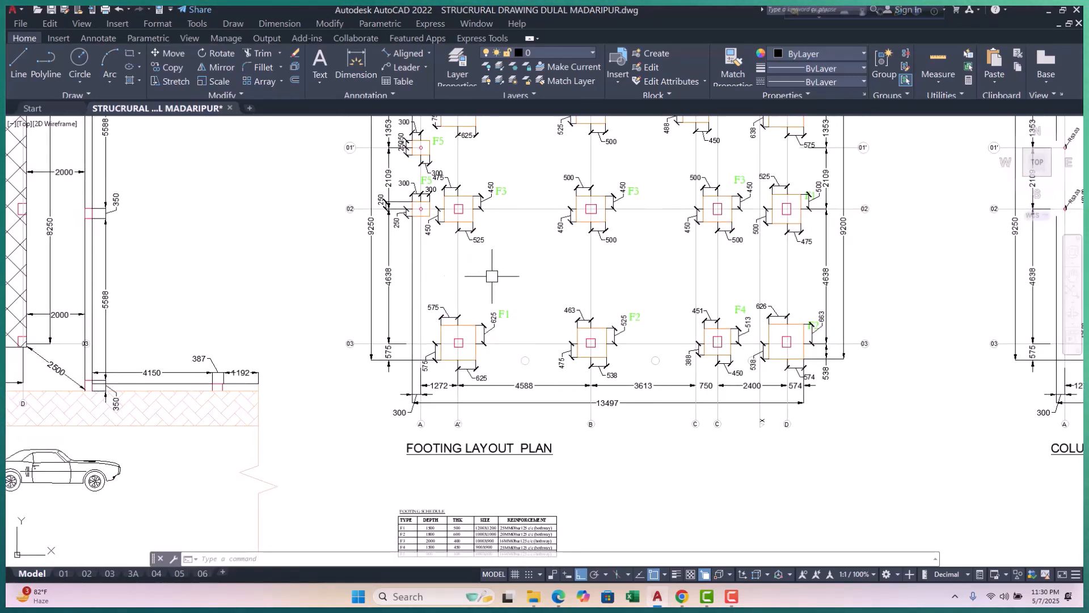
{"action": "scroll", "coordinate": [491, 259], "scroll_direction": "down", "scroll_amount": 3}
{"action": "key", "text": "Escape"}
{"action": "key", "text": "Escape"}
{"action": "key", "text": "Escape"}
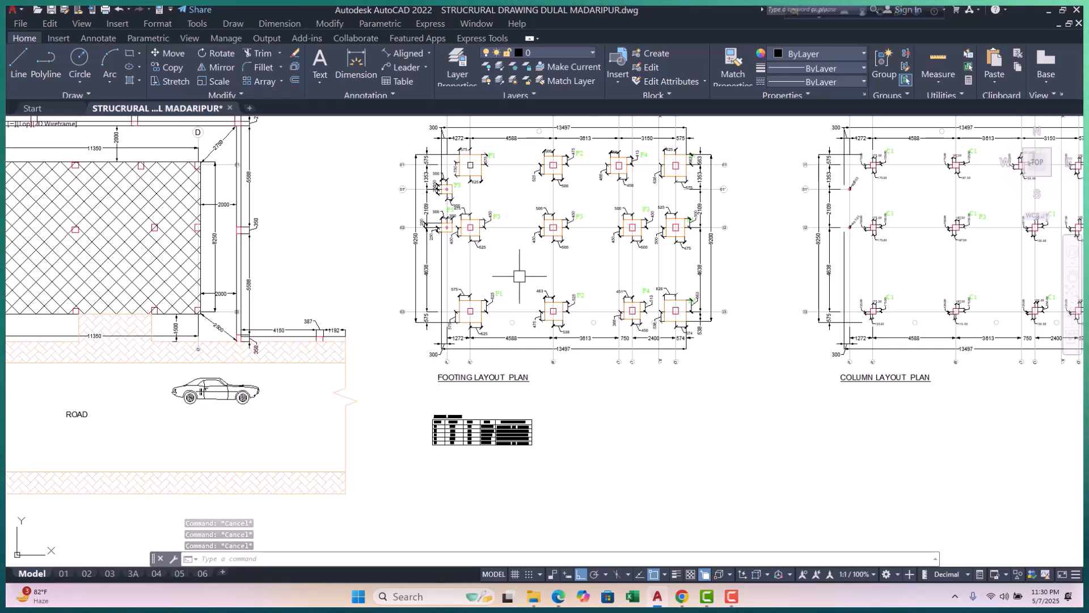
{"action": "scroll", "coordinate": [768, 429], "scroll_direction": "down", "scroll_amount": 3}
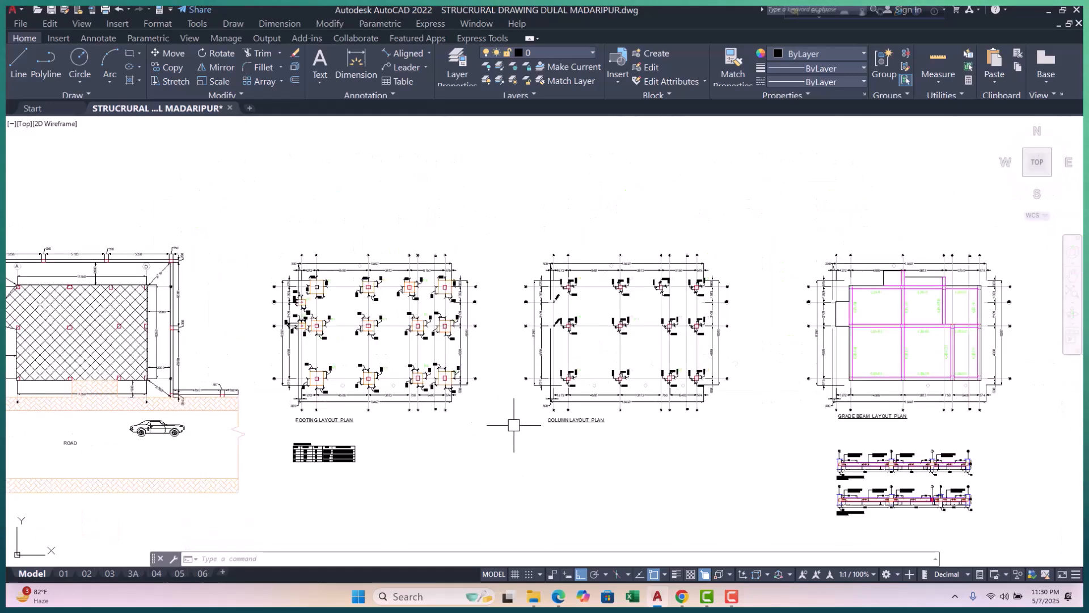
{"action": "middle_click_drag", "start_coordinate": [472, 448], "coordinate": [482, 444]}
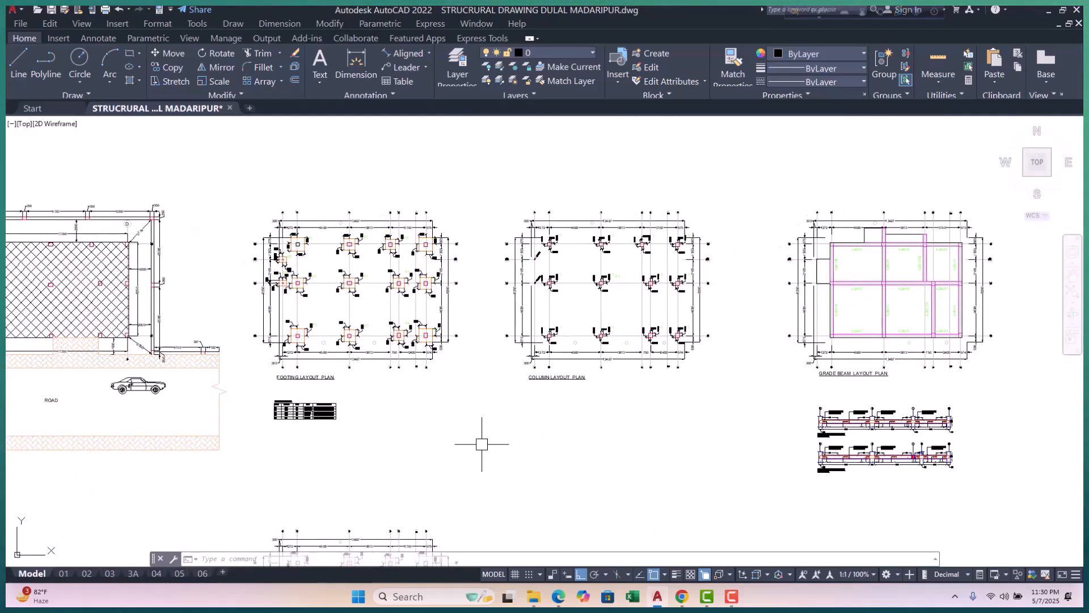
{"action": "scroll", "coordinate": [578, 231], "scroll_direction": "down", "scroll_amount": 5}
{"action": "scroll", "coordinate": [517, 295], "scroll_direction": "up", "scroll_amount": 8}
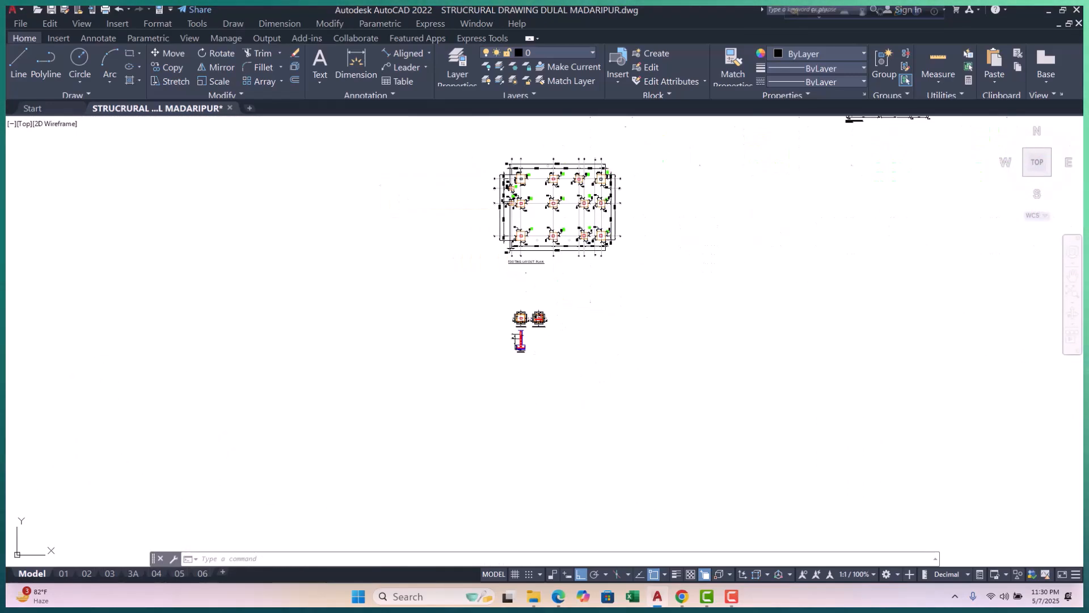
Examine the lower copy of the footing layout plan together with the F1 plan, reinforcement plan and section beneath it.
{"action": "scroll", "coordinate": [516, 287], "scroll_direction": "up", "scroll_amount": 2}
{"action": "key", "text": "Escape"}
{"action": "key", "text": "Escape"}
{"action": "key", "text": "Escape"}
{"action": "scroll", "coordinate": [407, 389], "scroll_direction": "down", "scroll_amount": 2}
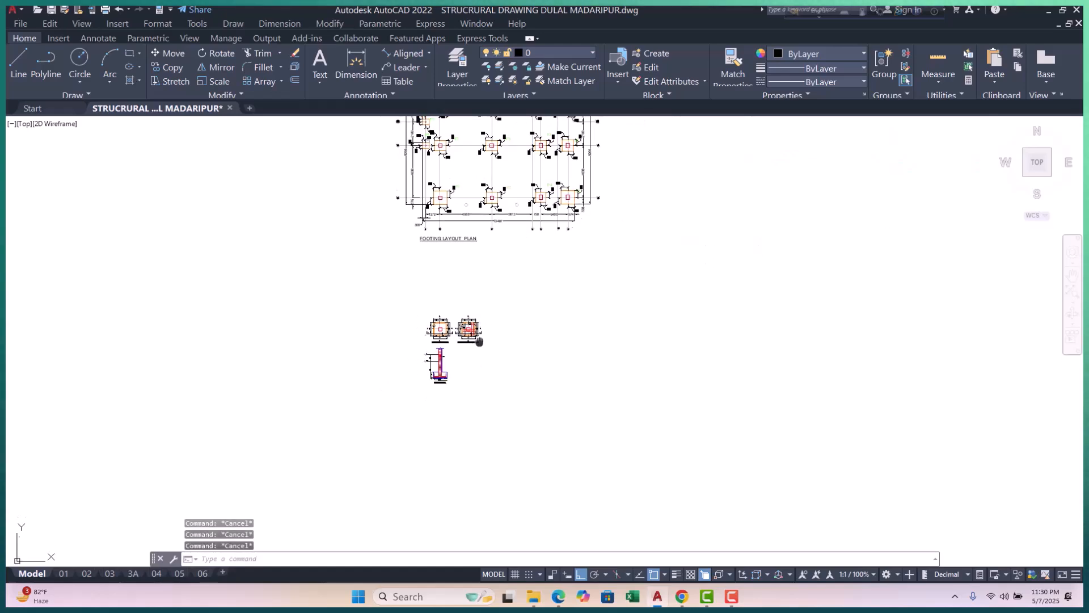
{"action": "middle_click_drag", "start_coordinate": [478, 339], "coordinate": [465, 417]}
{"action": "scroll", "coordinate": [404, 410], "scroll_direction": "up", "scroll_amount": 5}
{"action": "scroll", "coordinate": [473, 389], "scroll_direction": "down", "scroll_amount": 4}
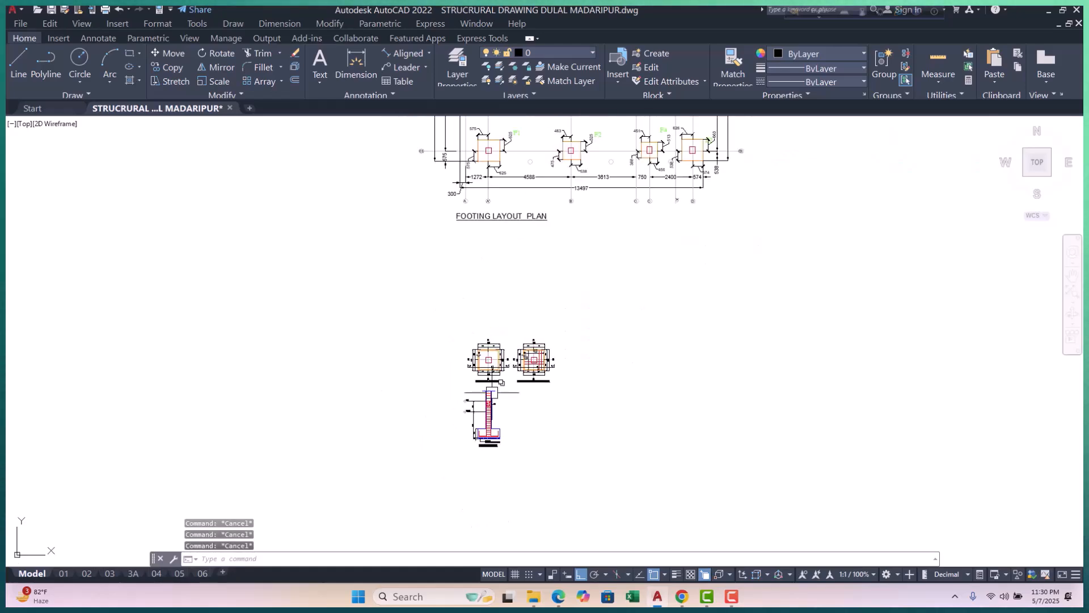
{"action": "middle_click_drag", "start_coordinate": [608, 240], "coordinate": [517, 354]}
{"action": "scroll", "coordinate": [488, 210], "scroll_direction": "up", "scroll_amount": 3}
{"action": "middle_click_drag", "start_coordinate": [504, 232], "coordinate": [502, 311]}
{"action": "scroll", "coordinate": [502, 311], "scroll_direction": "down", "scroll_amount": 2}
{"action": "middle_click_drag", "start_coordinate": [557, 285], "coordinate": [561, 285]}
{"action": "scroll", "coordinate": [552, 233], "scroll_direction": "down", "scroll_amount": 4}
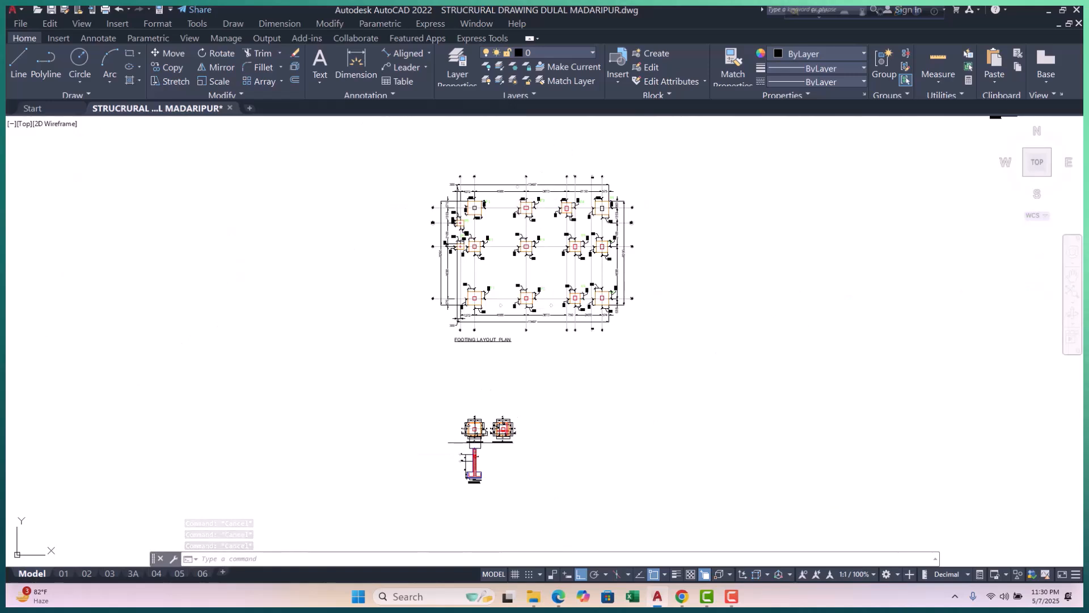
{"action": "scroll", "coordinate": [476, 437], "scroll_direction": "up", "scroll_amount": 8}
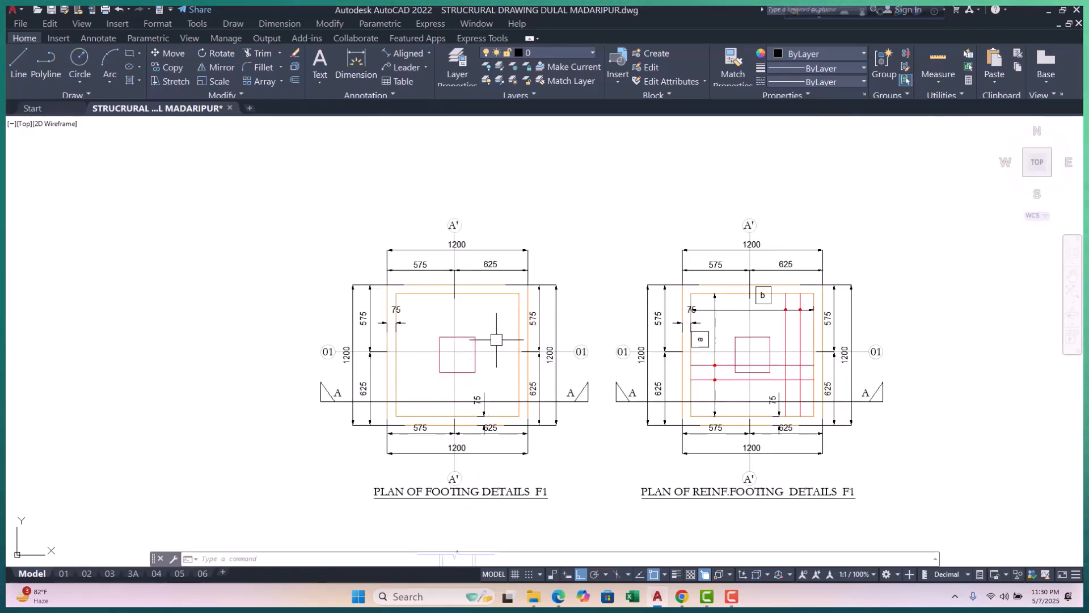
{"action": "scroll", "coordinate": [497, 339], "scroll_direction": "down", "scroll_amount": 6}
{"action": "key", "text": "Escape"}
{"action": "key", "text": "Escape"}
{"action": "mouse_move", "coordinate": [567, 292]}
{"action": "middle_mouse_down"}
{"action": "mouse_move", "coordinate": [535, 381]}
{"action": "mouse_move", "coordinate": [573, 305]}
{"action": "middle_mouse_up"}
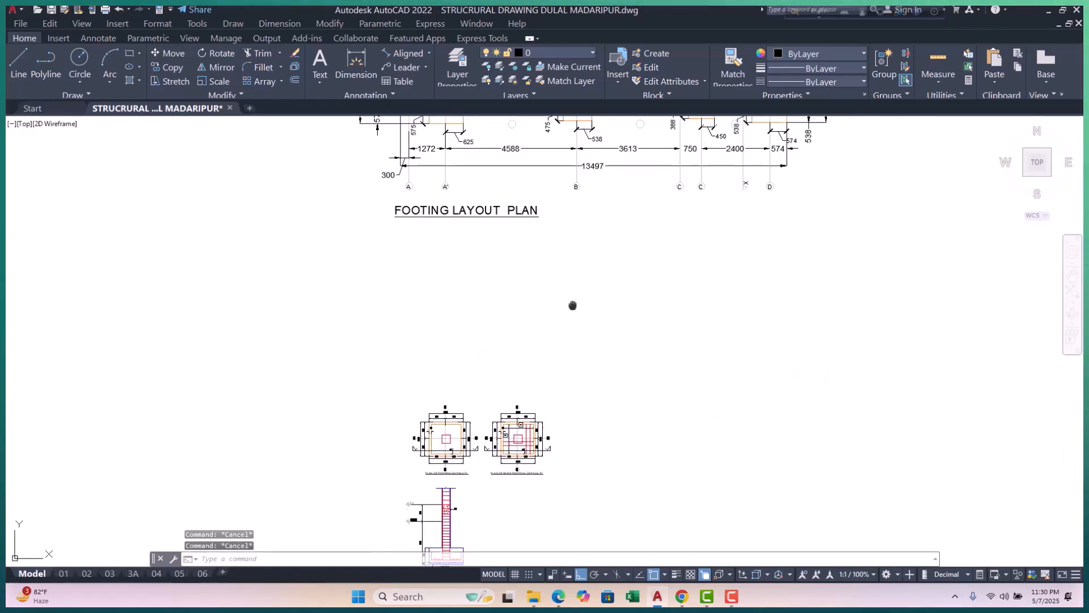
{"action": "scroll", "coordinate": [476, 369], "scroll_direction": "down", "scroll_amount": 8}
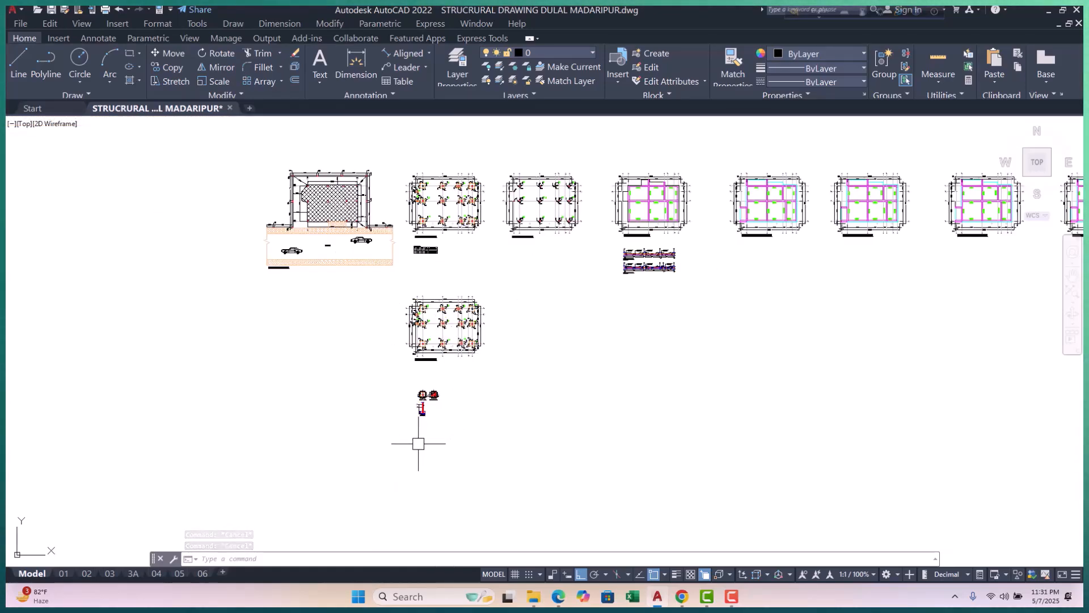
Open layouts 02, 03 and 3A in turn to check how the footing plan, schedule and F1 details sit on the sheets.
{"action": "left_click", "coordinate": [87, 573]}
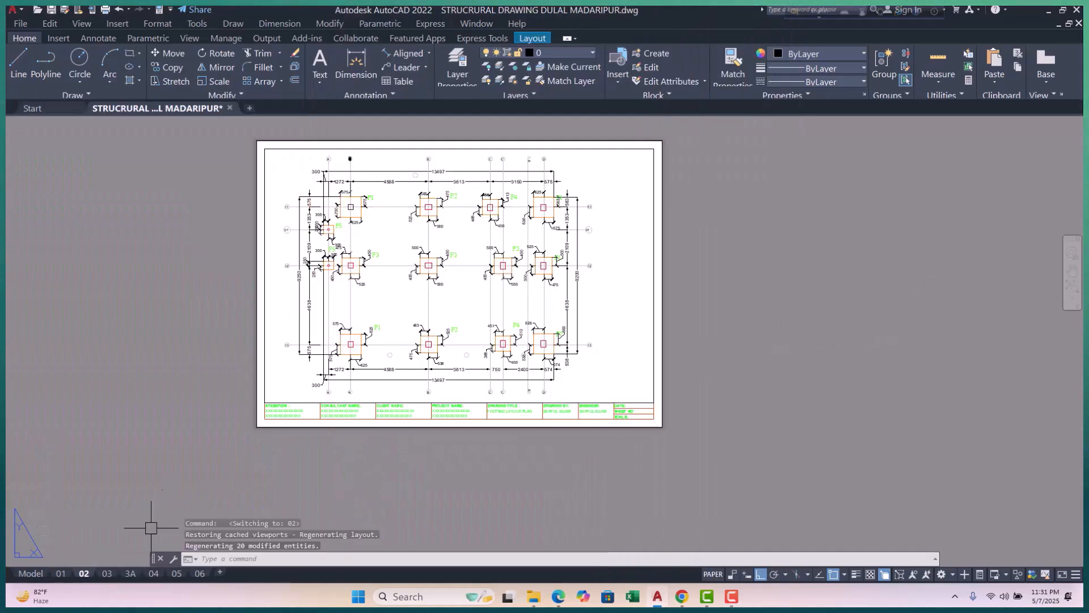
{"action": "left_click", "coordinate": [104, 573]}
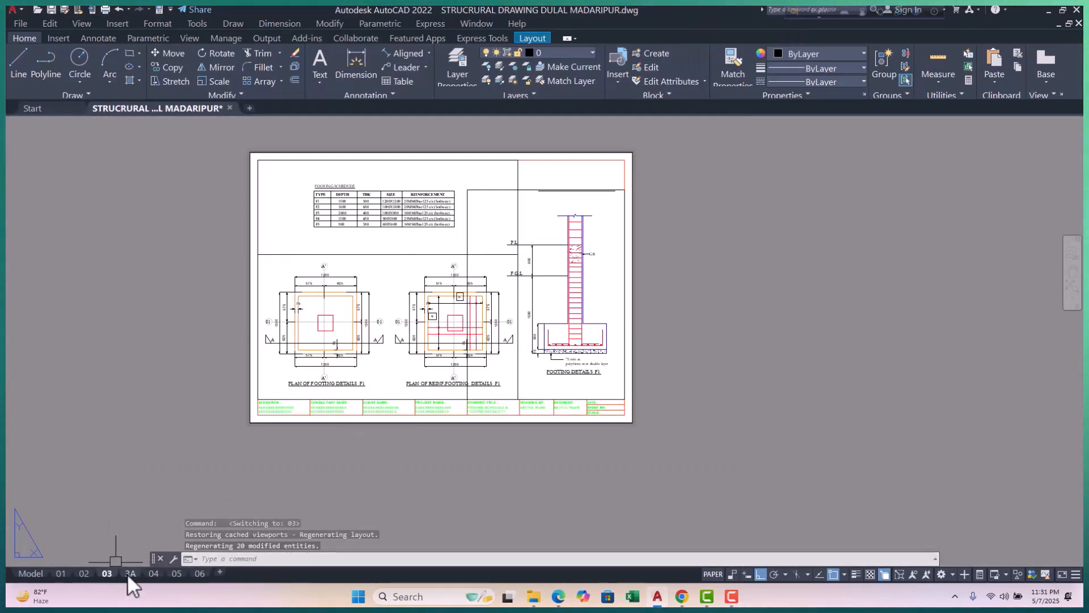
{"action": "left_click", "coordinate": [130, 573]}
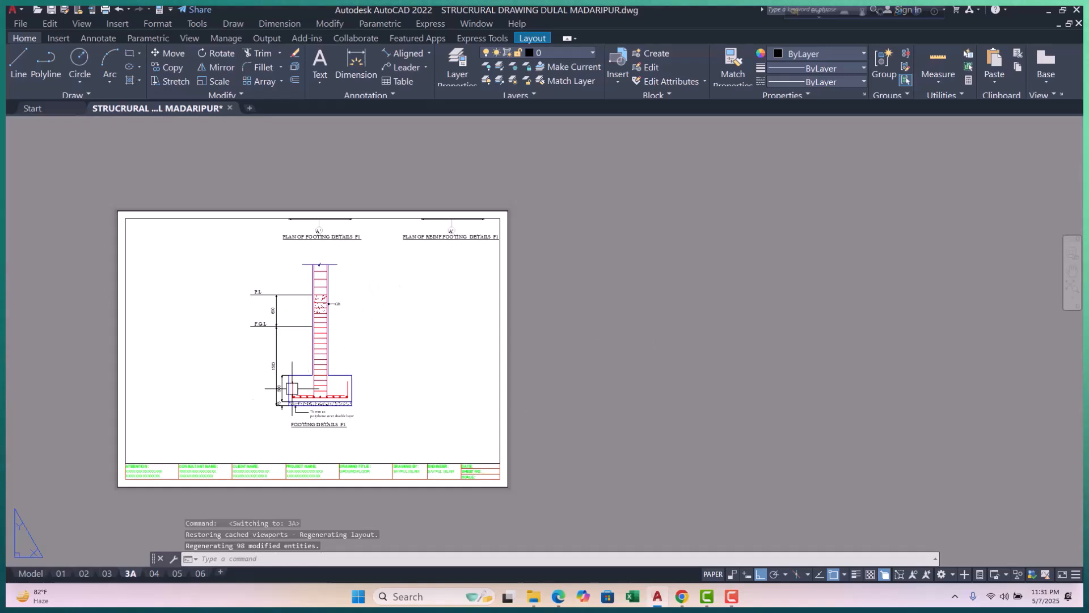
Return to model space and examine the long sections of grade beams GB-01 and GB-02 below the grade beam layout plan.
{"action": "left_click", "coordinate": [30, 573]}
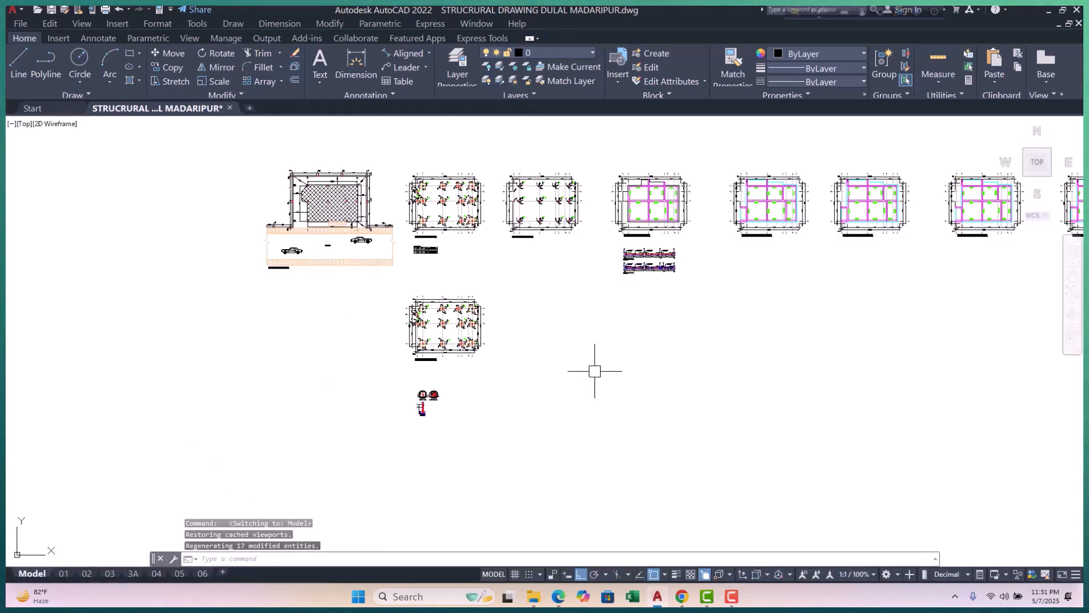
{"action": "scroll", "coordinate": [596, 370], "scroll_direction": "up", "scroll_amount": 2}
{"action": "middle_click_drag", "start_coordinate": [605, 364], "coordinate": [565, 364]}
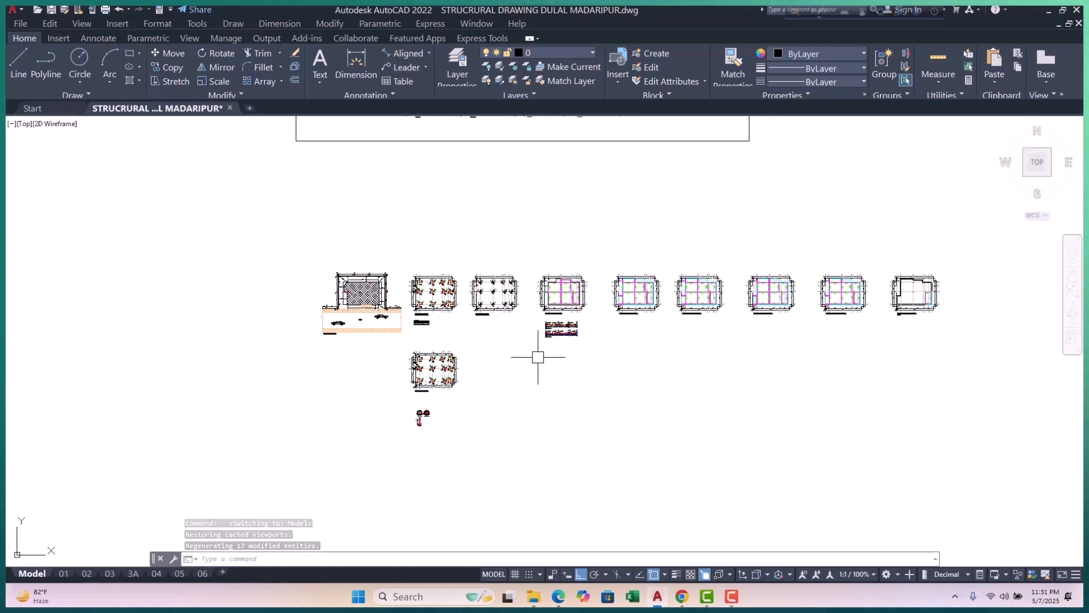
{"action": "middle_click_drag", "start_coordinate": [539, 355], "coordinate": [480, 354]}
{"action": "scroll", "coordinate": [503, 328], "scroll_direction": "up", "scroll_amount": 8}
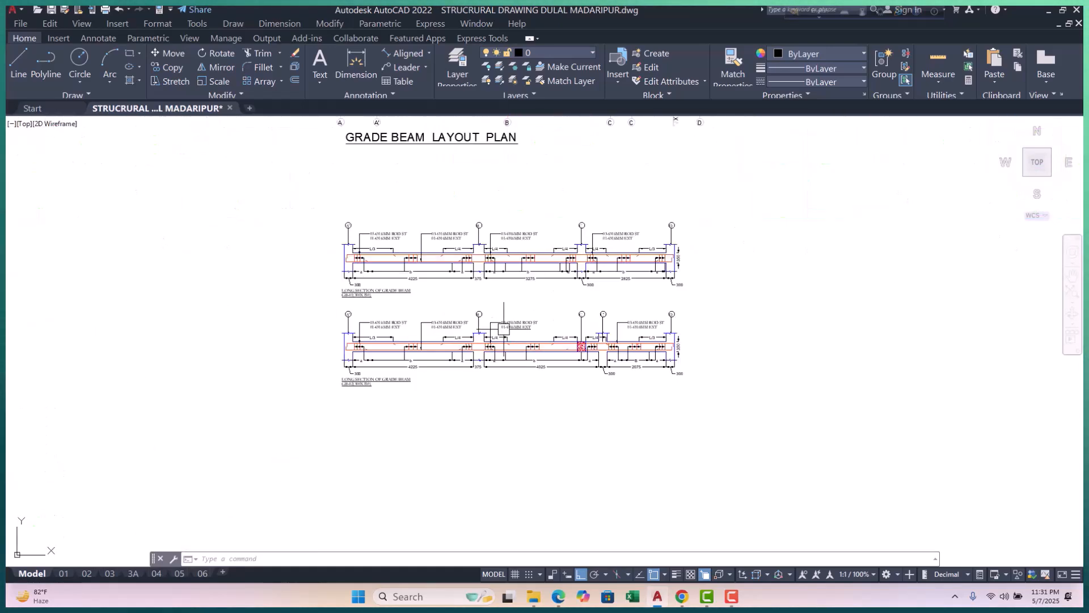
{"action": "middle_click_drag", "start_coordinate": [535, 316], "coordinate": [400, 320]}
{"action": "scroll", "coordinate": [592, 278], "scroll_direction": "down", "scroll_amount": 3}
{"action": "middle_click_drag", "start_coordinate": [767, 298], "coordinate": [562, 343]}
{"action": "scroll", "coordinate": [552, 259], "scroll_direction": "up", "scroll_amount": 2}
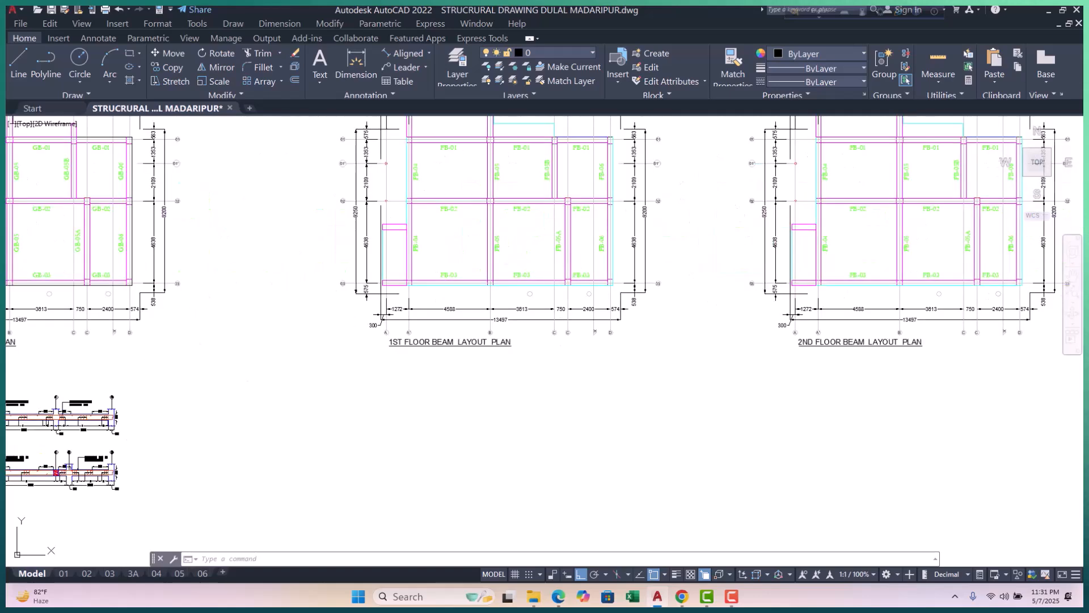
{"action": "scroll", "coordinate": [546, 267], "scroll_direction": "down", "scroll_amount": 4}
{"action": "scroll", "coordinate": [300, 357], "scroll_direction": "up", "scroll_amount": 5}
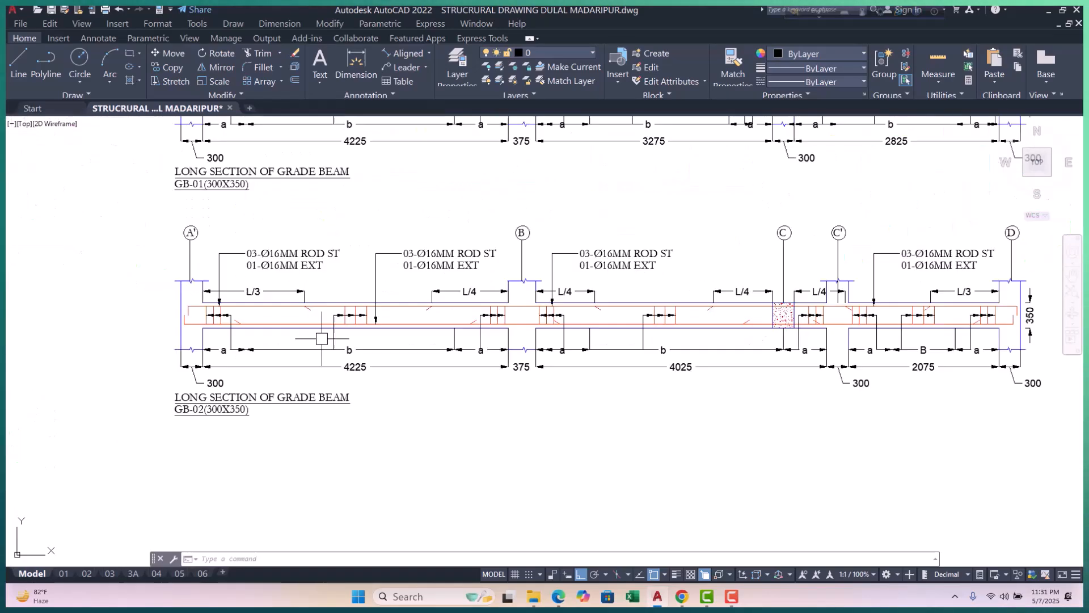
{"action": "scroll", "coordinate": [454, 346], "scroll_direction": "down", "scroll_amount": 5}
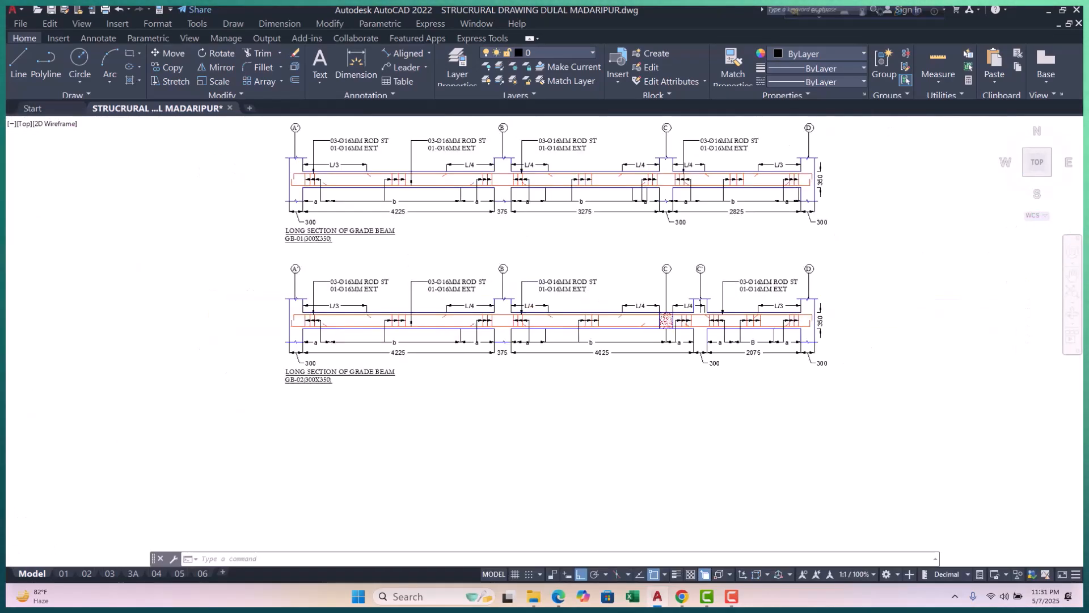
Look over the grade beam layout plan and the row of floor beam layout plans, including their beam labels.
{"action": "scroll", "coordinate": [580, 340], "scroll_direction": "down", "scroll_amount": 5}
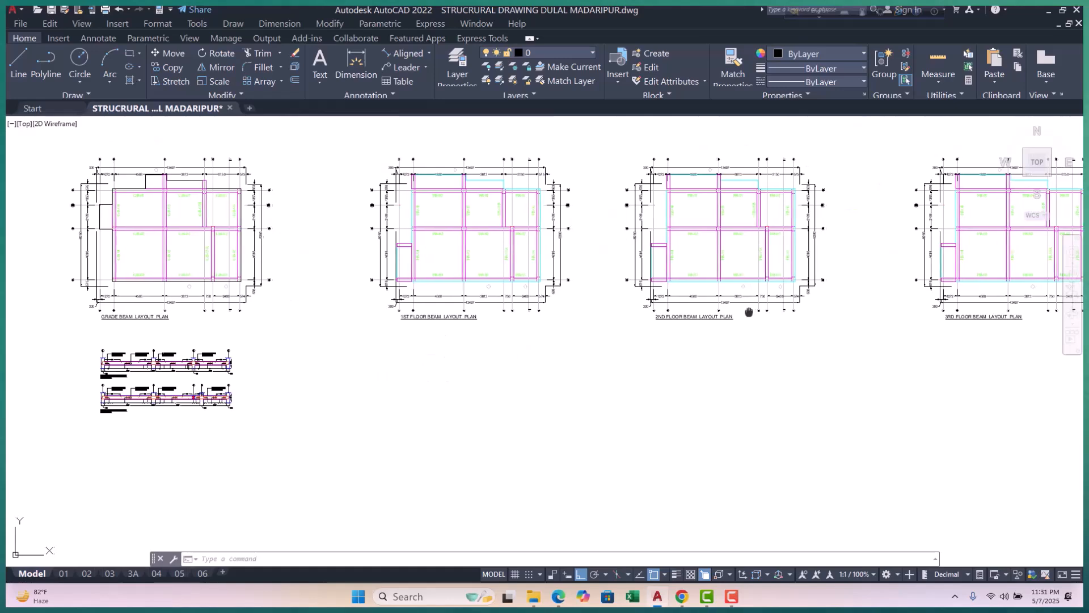
{"action": "scroll", "coordinate": [440, 319], "scroll_direction": "up", "scroll_amount": 6}
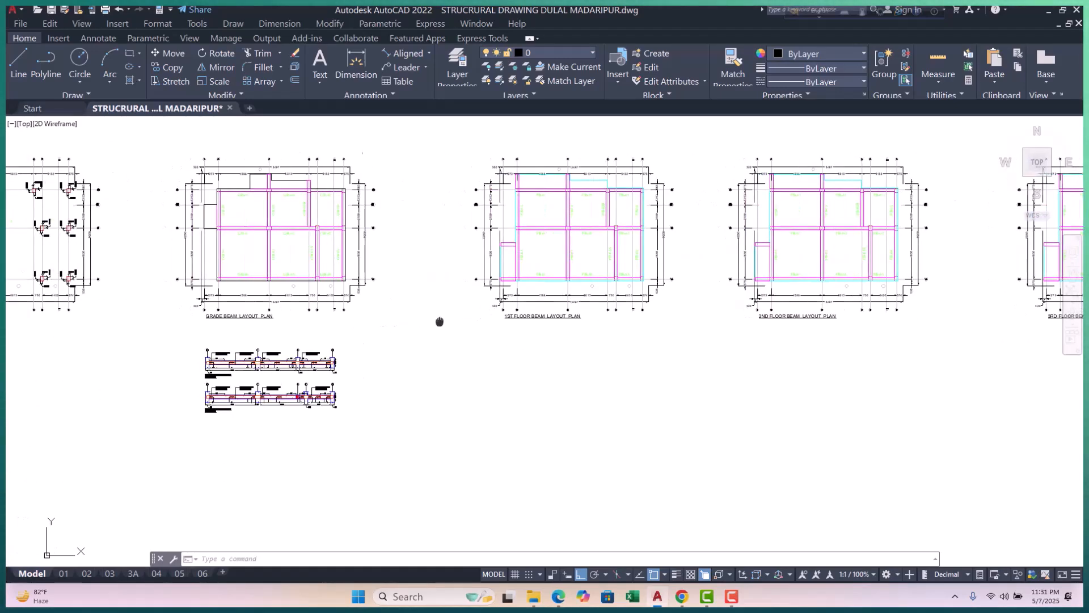
{"action": "scroll", "coordinate": [474, 304], "scroll_direction": "down", "scroll_amount": 5}
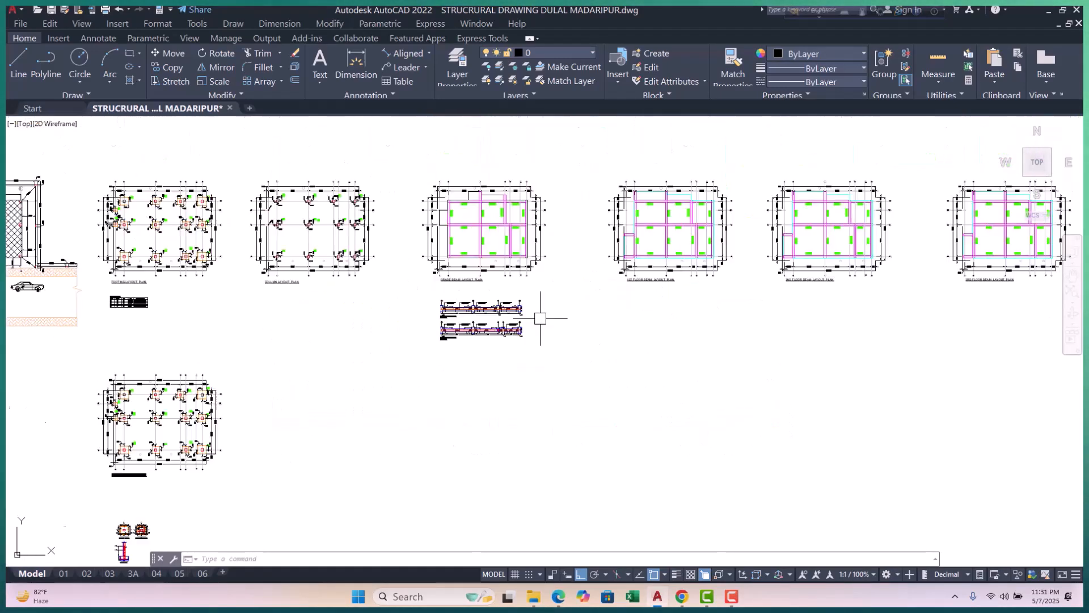
{"action": "scroll", "coordinate": [568, 295], "scroll_direction": "up", "scroll_amount": 6}
{"action": "middle_click_drag", "start_coordinate": [607, 280], "coordinate": [601, 283]}
{"action": "scroll", "coordinate": [601, 282], "scroll_direction": "down", "scroll_amount": 4}
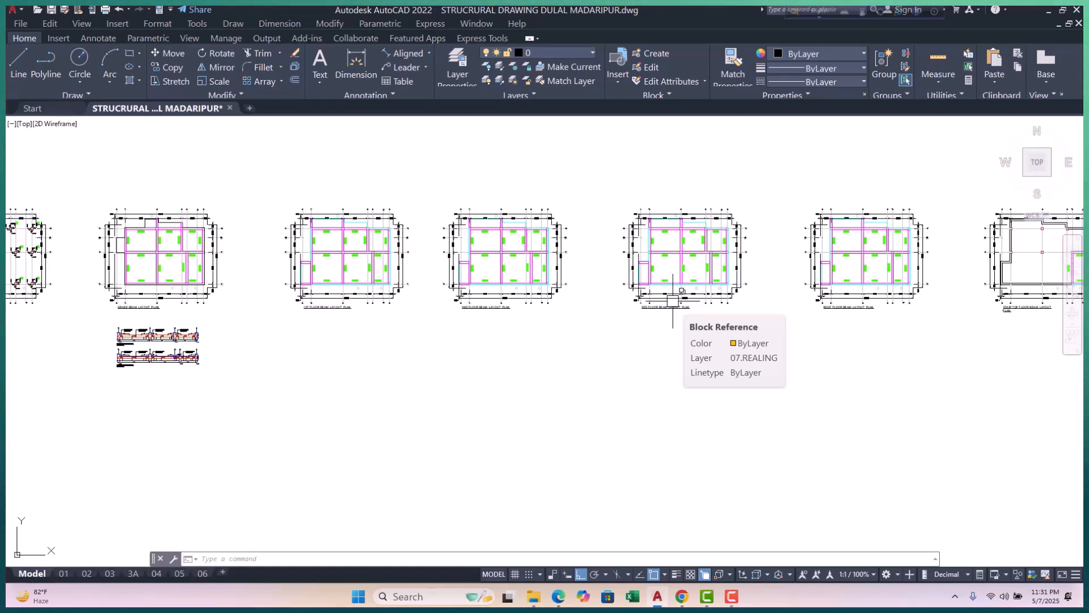
{"action": "scroll", "coordinate": [176, 244], "scroll_direction": "up", "scroll_amount": 8}
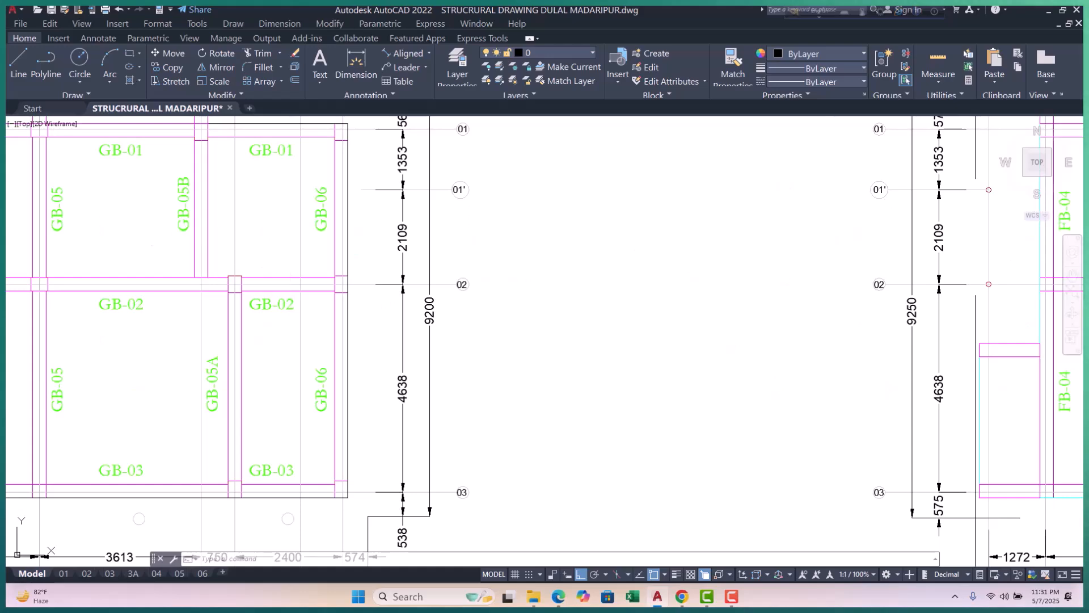
Examine the grid A side of the 1st floor beam layout plan, including the small circular columns and the short beam between grids 02 and 03.
{"action": "scroll", "coordinate": [581, 334], "scroll_direction": "down", "scroll_amount": 4}
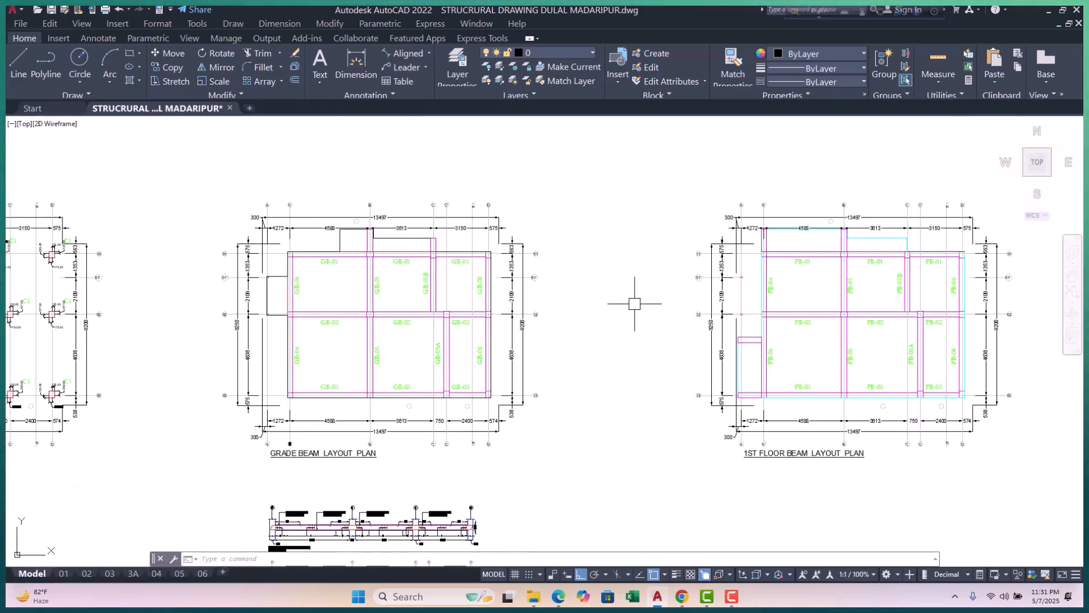
{"action": "scroll", "coordinate": [793, 305], "scroll_direction": "up", "scroll_amount": 10}
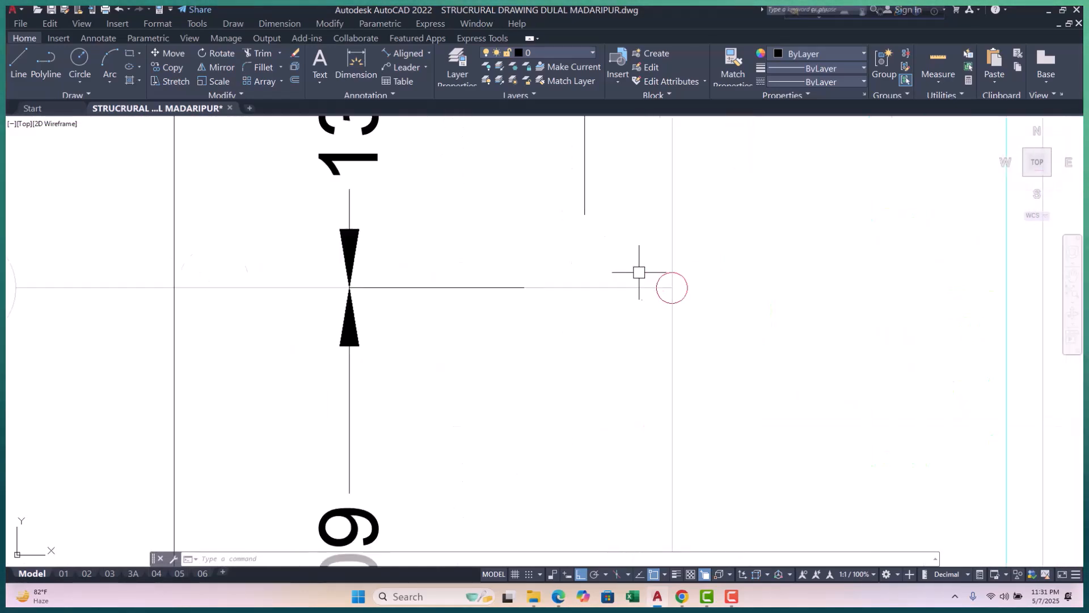
{"action": "scroll", "coordinate": [689, 284], "scroll_direction": "down", "scroll_amount": 10}
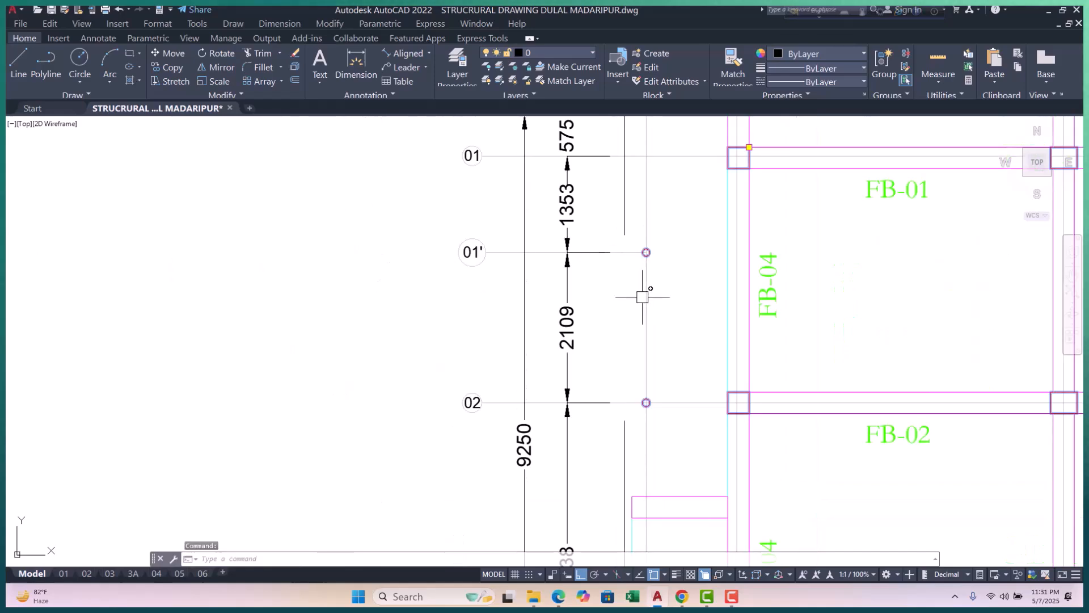
{"action": "key", "text": "Escape"}
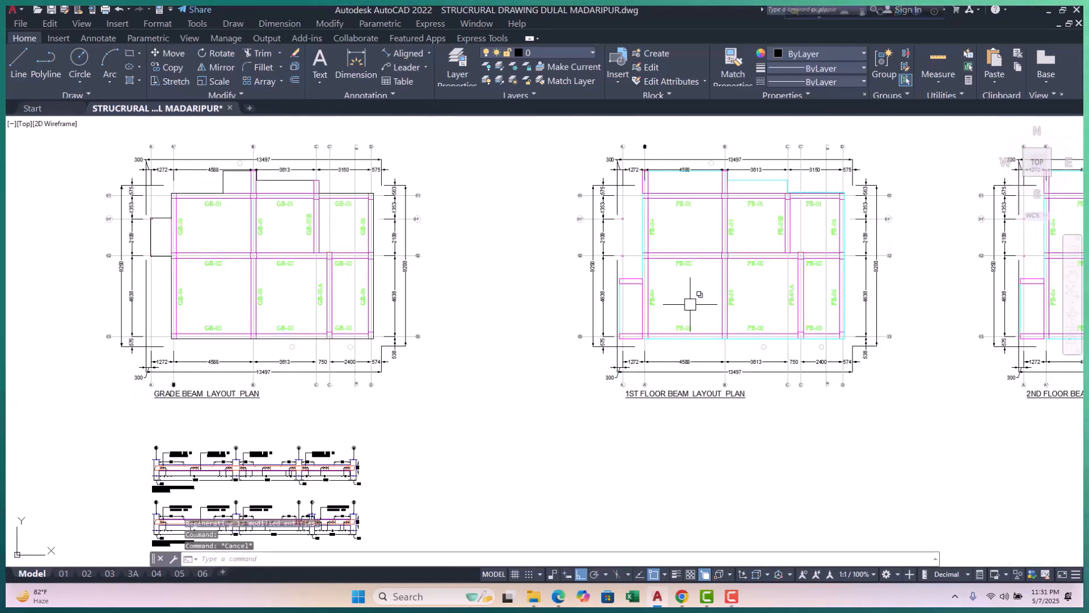
{"action": "middle_click_drag", "start_coordinate": [690, 304], "coordinate": [637, 299]}
{"action": "scroll", "coordinate": [572, 285], "scroll_direction": "up", "scroll_amount": 2}
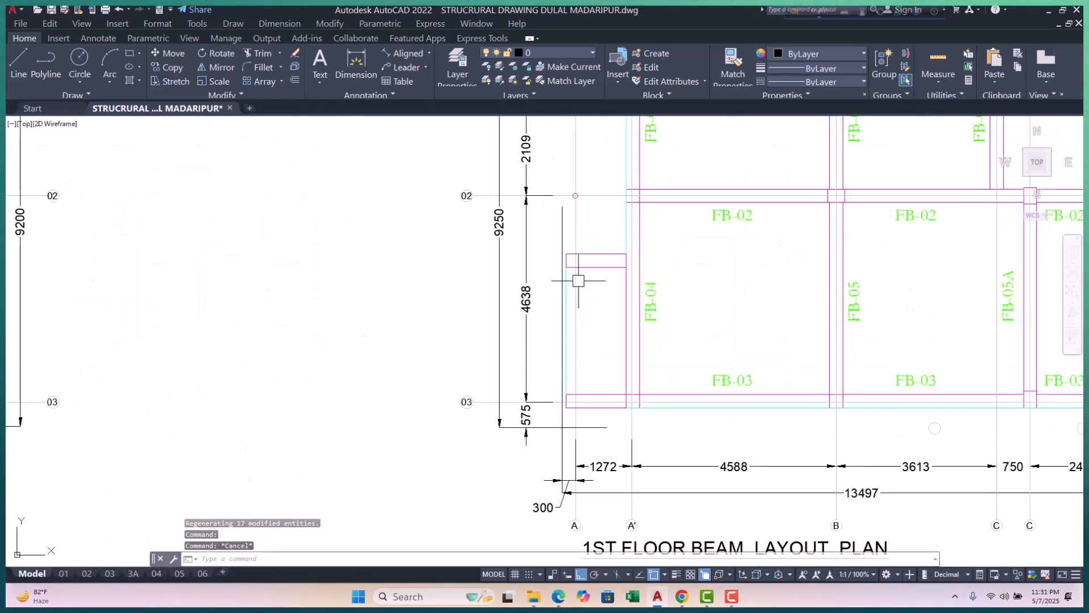
{"action": "scroll", "coordinate": [588, 275], "scroll_direction": "up", "scroll_amount": 1}
{"action": "left_click", "coordinate": [597, 262]}
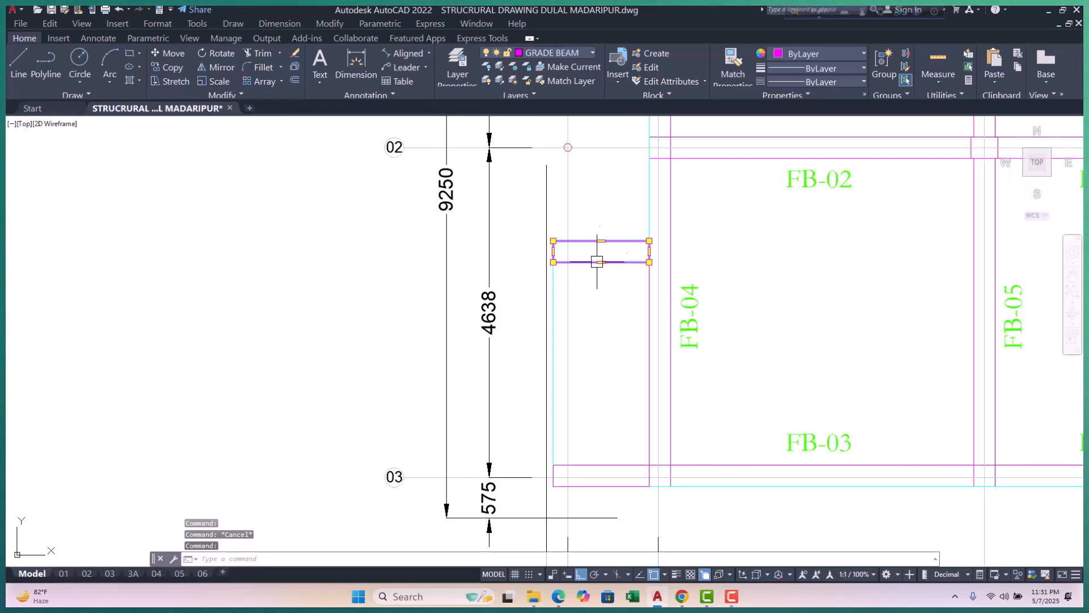
{"action": "scroll", "coordinate": [597, 262], "scroll_direction": "down", "scroll_amount": 2}
{"action": "scroll", "coordinate": [605, 340], "scroll_direction": "up", "scroll_amount": 1}
{"action": "key", "text": "Escape"}
Look over the remaining beams and labels of the 1st floor beam layout plan, including beam FB-05B between grids 01 and 02.
{"action": "mouse_move", "coordinate": [636, 339]}
{"action": "middle_mouse_down"}
{"action": "mouse_move", "coordinate": [554, 348]}
{"action": "mouse_move", "coordinate": [620, 329]}
{"action": "mouse_move", "coordinate": [567, 362]}
{"action": "middle_mouse_up"}
{"action": "scroll", "coordinate": [555, 348], "scroll_direction": "down", "scroll_amount": 1}
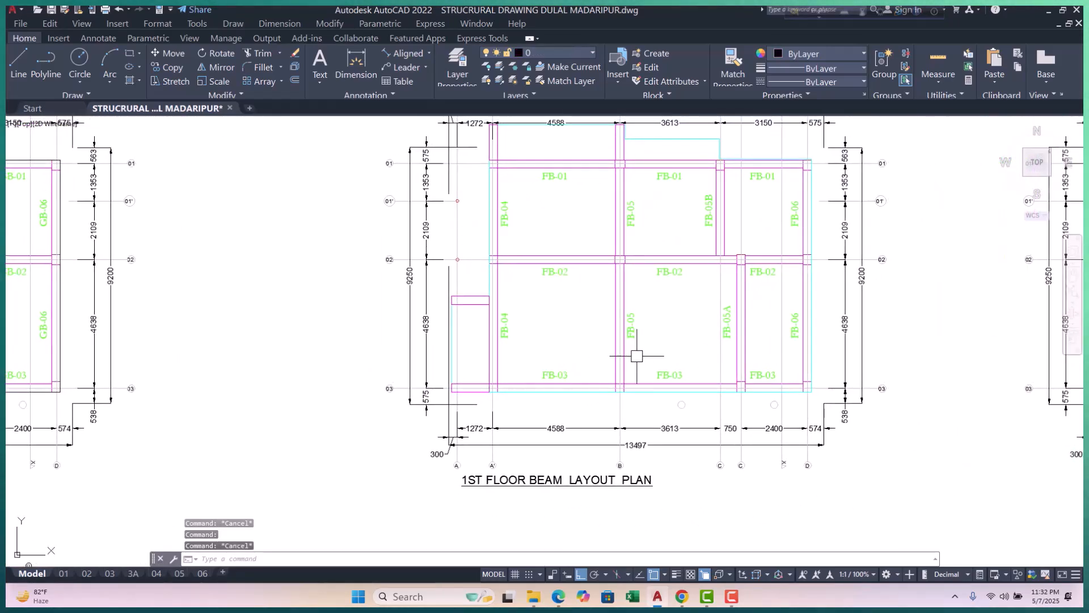
{"action": "middle_click_drag", "start_coordinate": [637, 355], "coordinate": [579, 375]}
{"action": "key", "text": "Escape"}
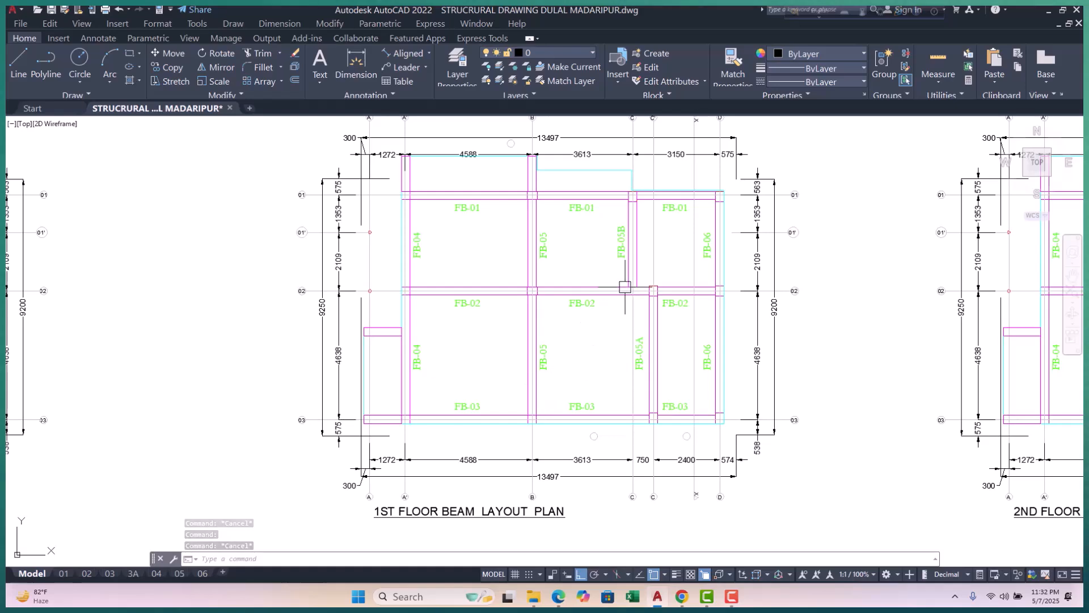
{"action": "scroll", "coordinate": [624, 288], "scroll_direction": "up", "scroll_amount": 4}
{"action": "left_click", "coordinate": [624, 289]}
{"action": "scroll", "coordinate": [625, 289], "scroll_direction": "down", "scroll_amount": 5}
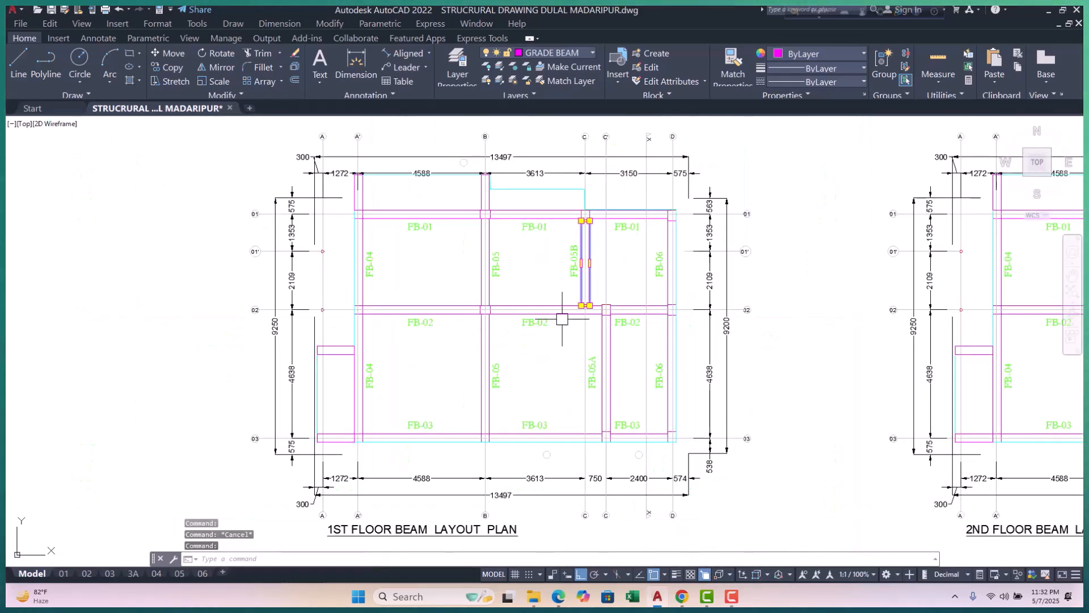
{"action": "scroll", "coordinate": [562, 312], "scroll_direction": "down", "scroll_amount": 4}
{"action": "key", "text": "Escape"}
{"action": "key", "text": "Escape"}
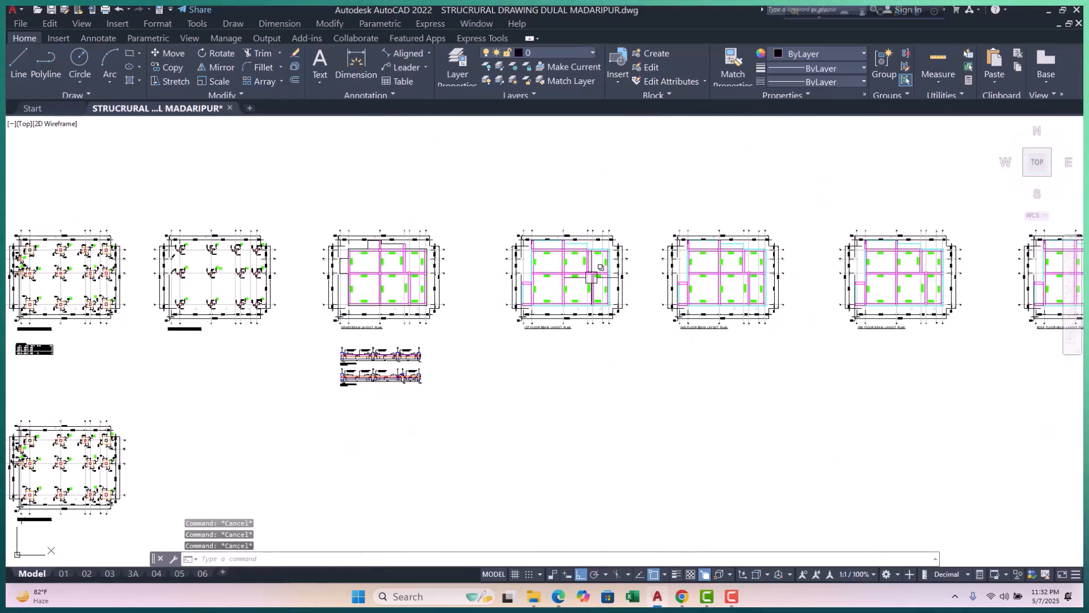
Review the overall row of drawings, the lower footing layout copy, and the F1 footing plan, reinforcement plan and section beneath it.
{"action": "scroll", "coordinate": [600, 284], "scroll_direction": "down", "scroll_amount": 4}
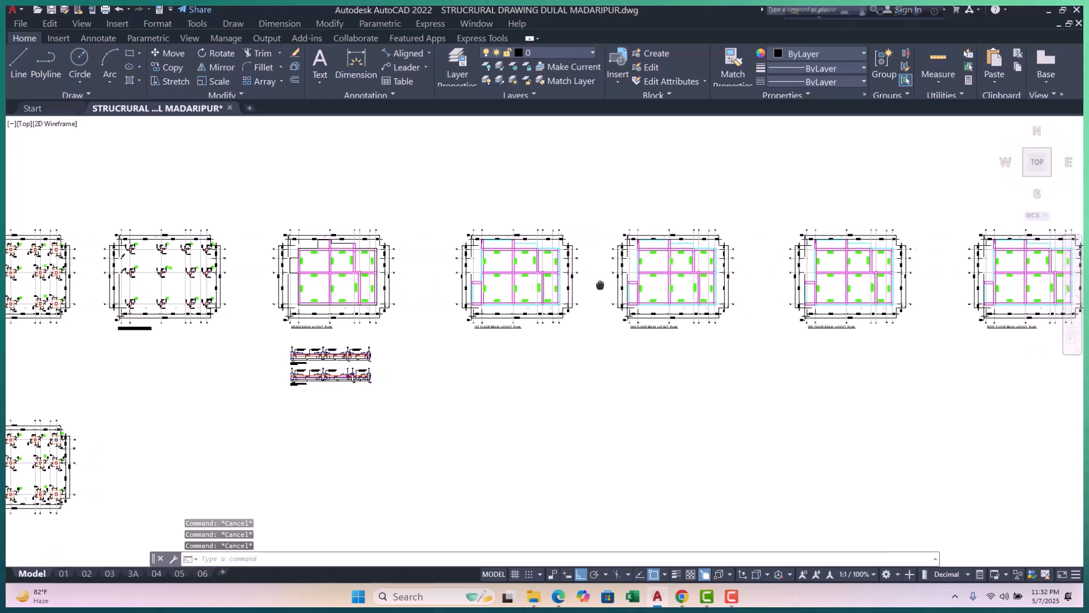
{"action": "scroll", "coordinate": [432, 308], "scroll_direction": "up", "scroll_amount": 4}
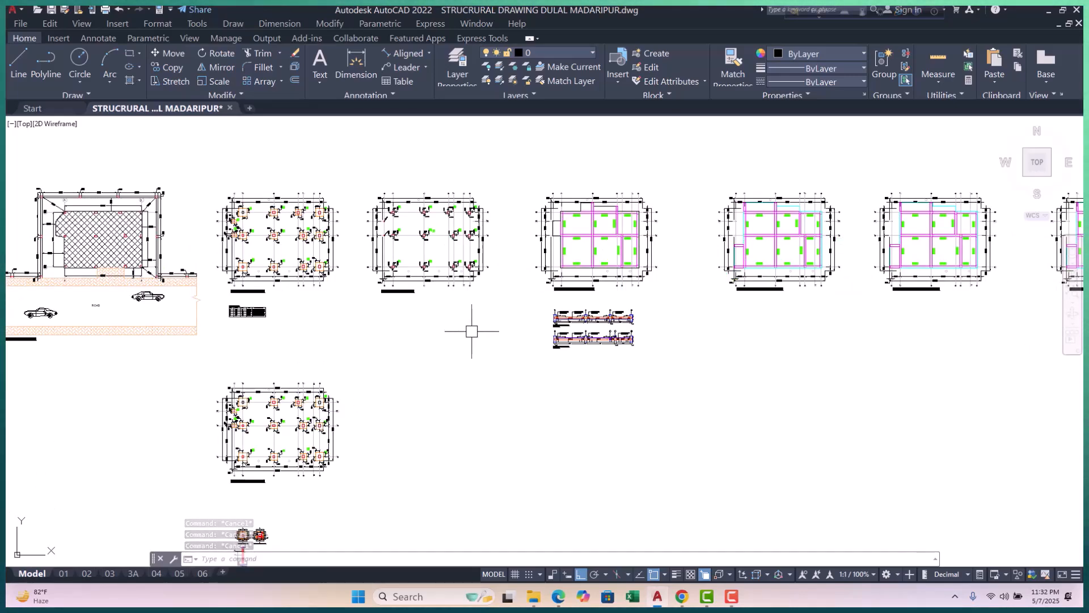
{"action": "scroll", "coordinate": [491, 315], "scroll_direction": "down", "scroll_amount": 4}
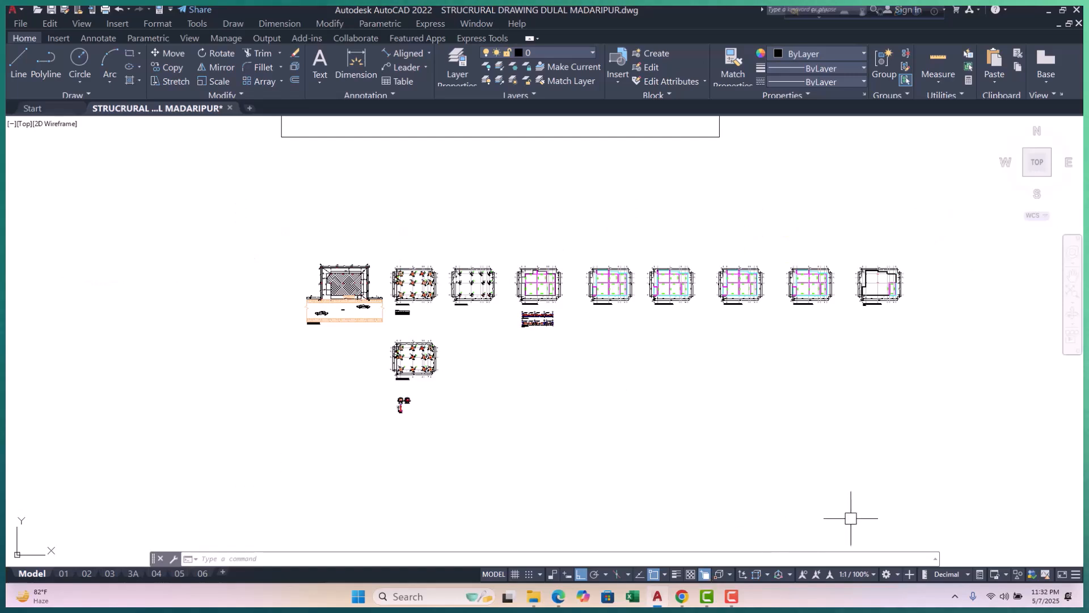
{"action": "scroll", "coordinate": [363, 388], "scroll_direction": "up", "scroll_amount": 2}
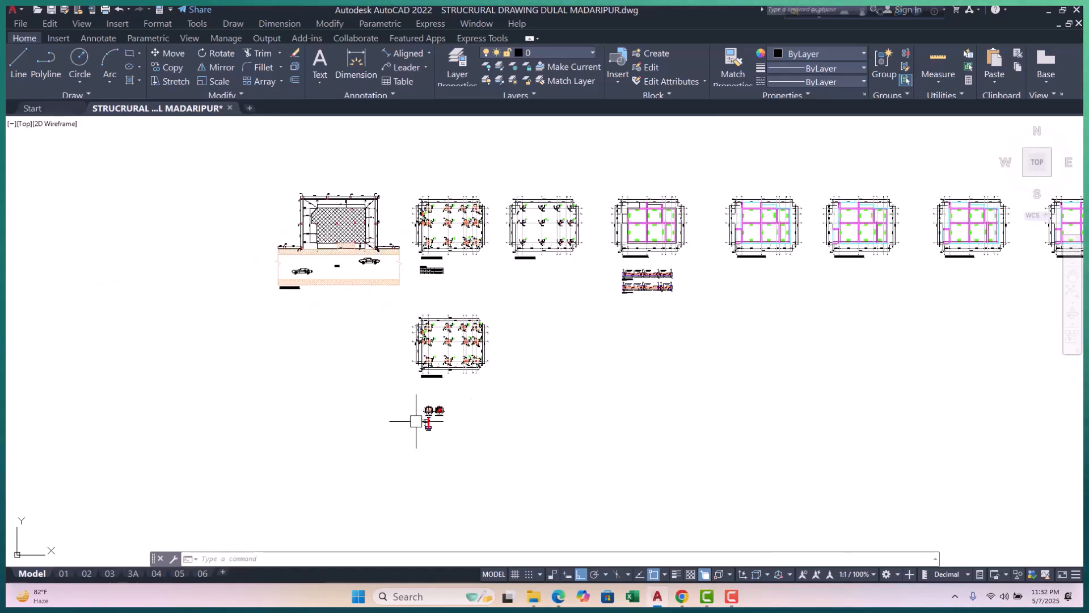
{"action": "scroll", "coordinate": [397, 325], "scroll_direction": "up", "scroll_amount": 2}
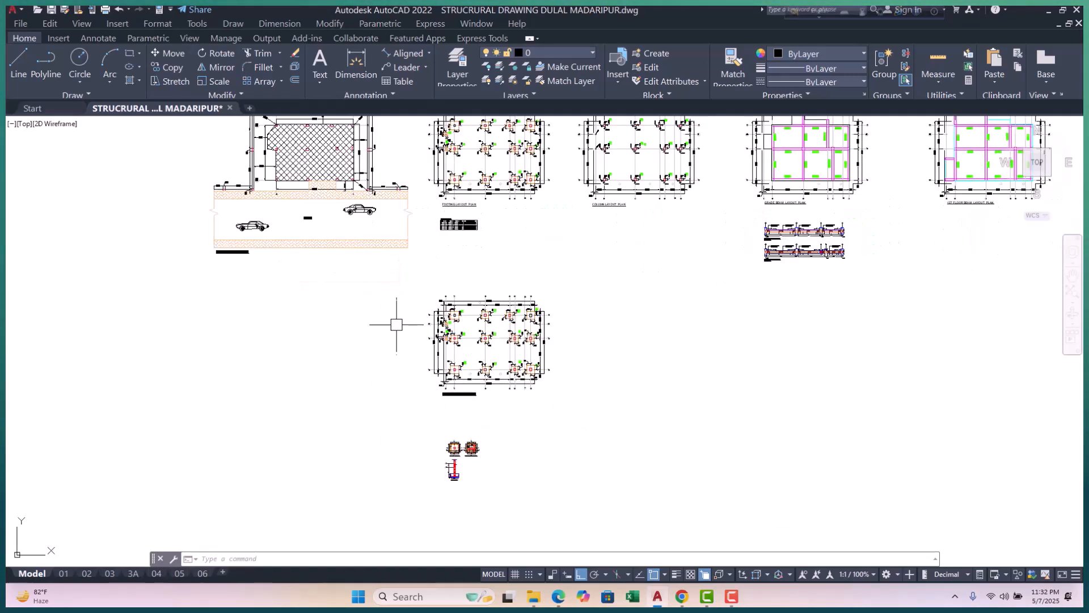
{"action": "left_click", "coordinate": [410, 285]}
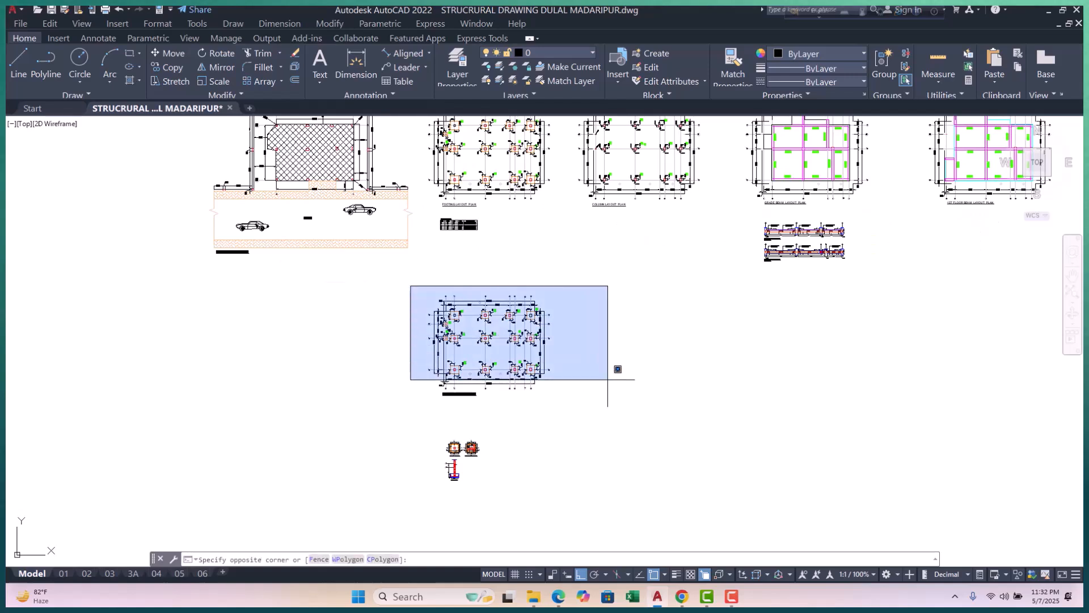
{"action": "key", "text": "Escape"}
{"action": "key", "text": "Escape"}
{"action": "scroll", "coordinate": [442, 476], "scroll_direction": "up", "scroll_amount": 10}
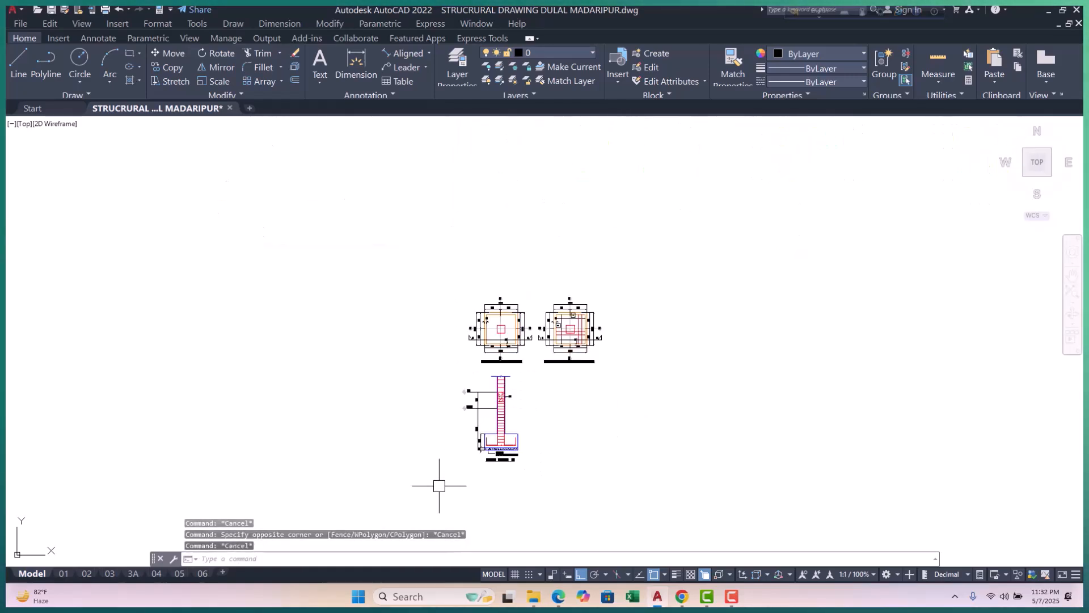
{"action": "middle_click_drag", "start_coordinate": [532, 373], "coordinate": [523, 373]}
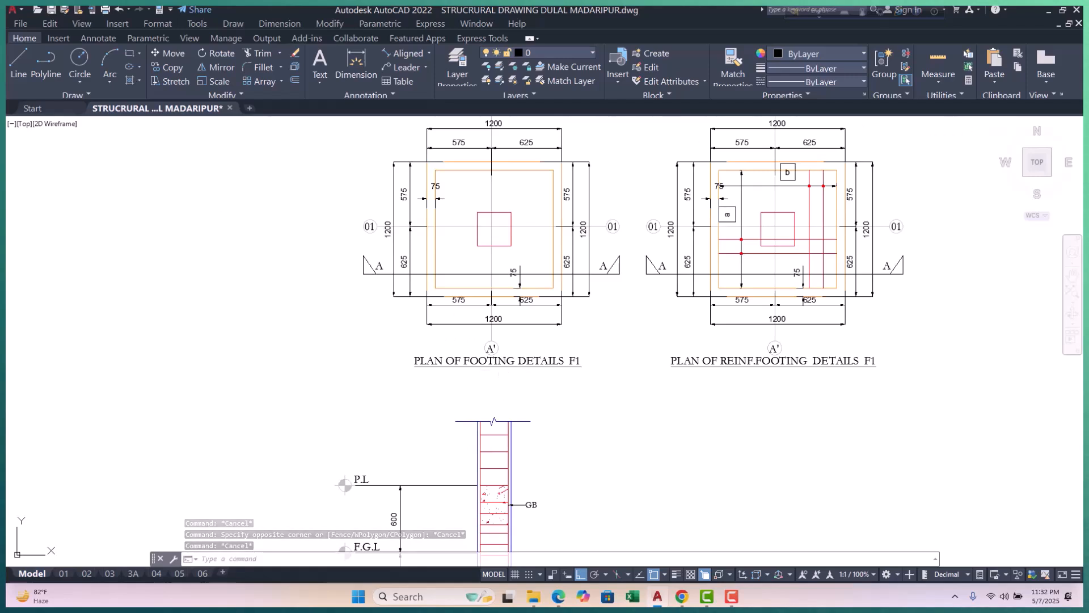
{"action": "scroll", "coordinate": [500, 369], "scroll_direction": "down", "scroll_amount": 4}
{"action": "scroll", "coordinate": [488, 377], "scroll_direction": "up", "scroll_amount": 8}
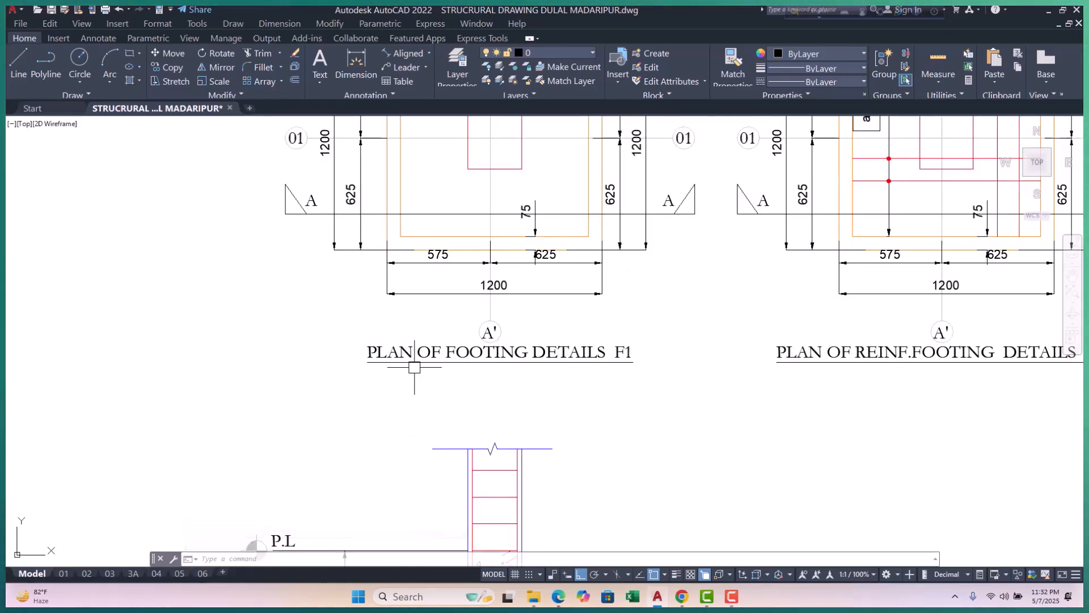
Try to add a line reading "typical" above the "PLAN OF FOOTING DETAILS F1" title.
{"action": "double_click", "coordinate": [448, 346]}
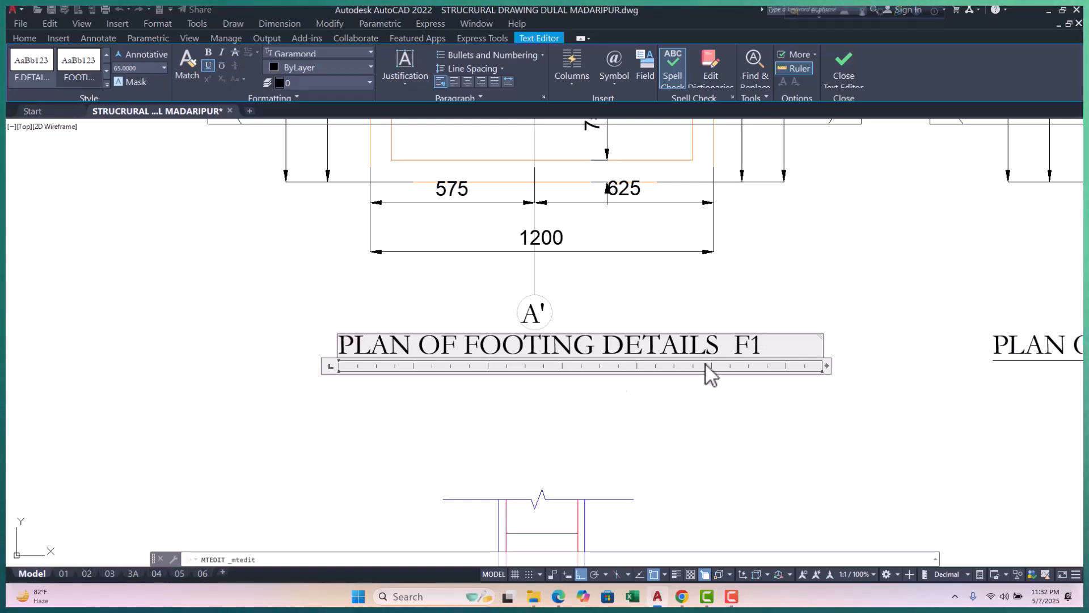
{"action": "left_click", "coordinate": [341, 345]}
{"action": "key", "text": "Return"}
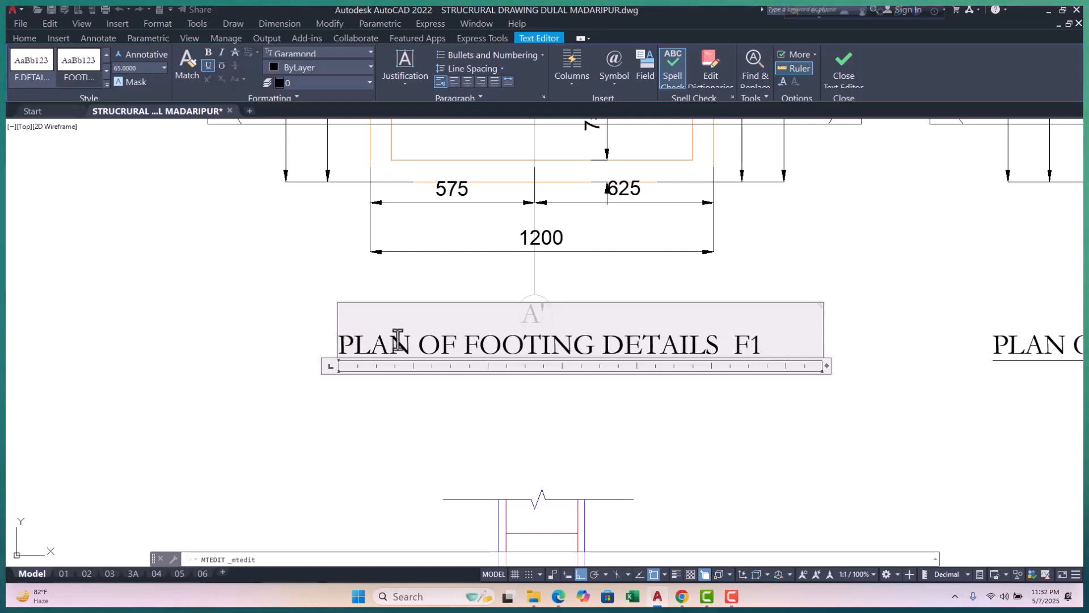
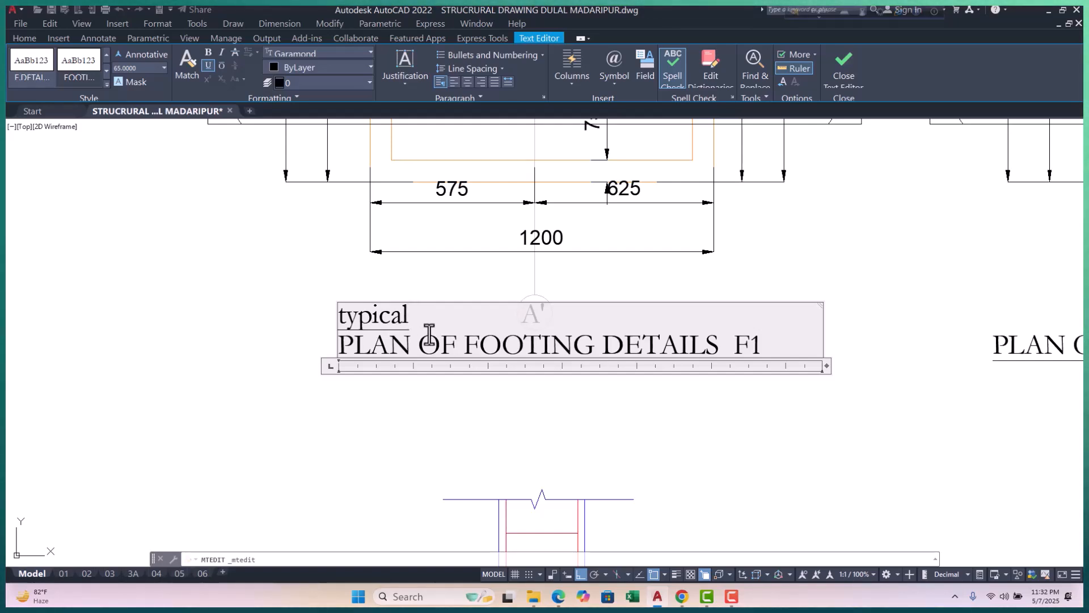
{"action": "key", "text": "BackSpace"}
{"action": "key", "text": "BackSpace"}
{"action": "key", "text": "BackSpace"}
{"action": "key", "text": "BackSpace"}
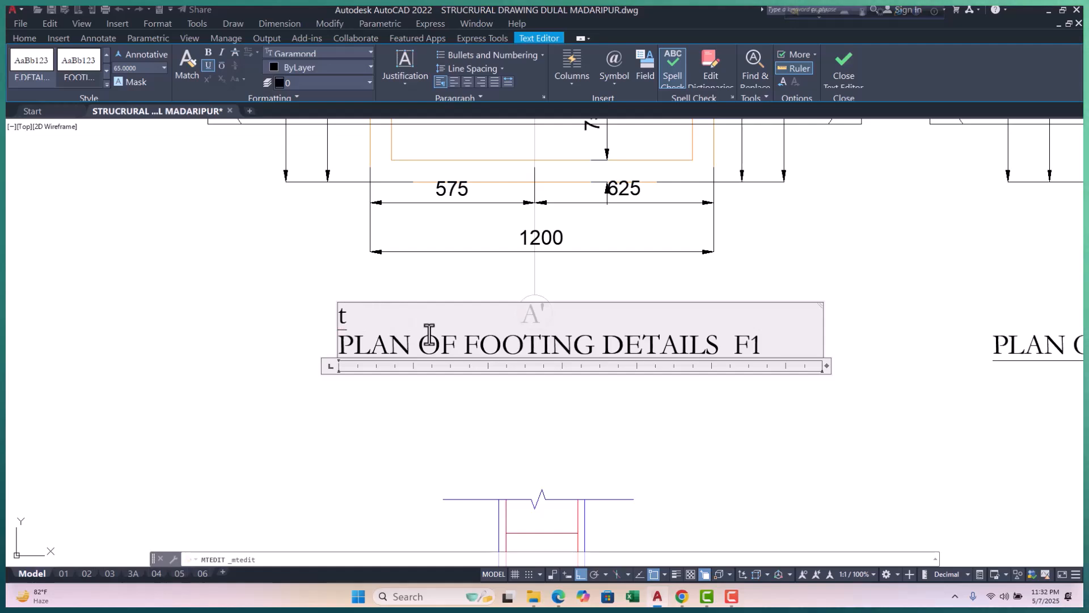
{"action": "left_click", "coordinate": [908, 417]}
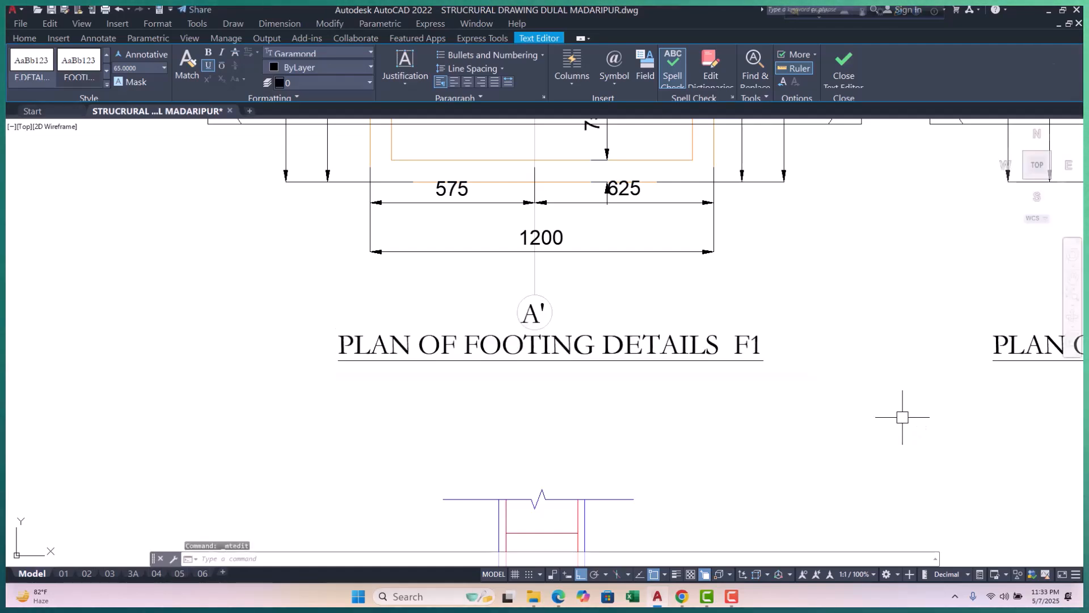
Examine the footing schedule's depth, thickness, size and reinforcement entries for types F1 to F5.
{"action": "scroll", "coordinate": [465, 385], "scroll_direction": "down", "scroll_amount": 6}
{"action": "middle_click_drag", "start_coordinate": [494, 365], "coordinate": [496, 382]}
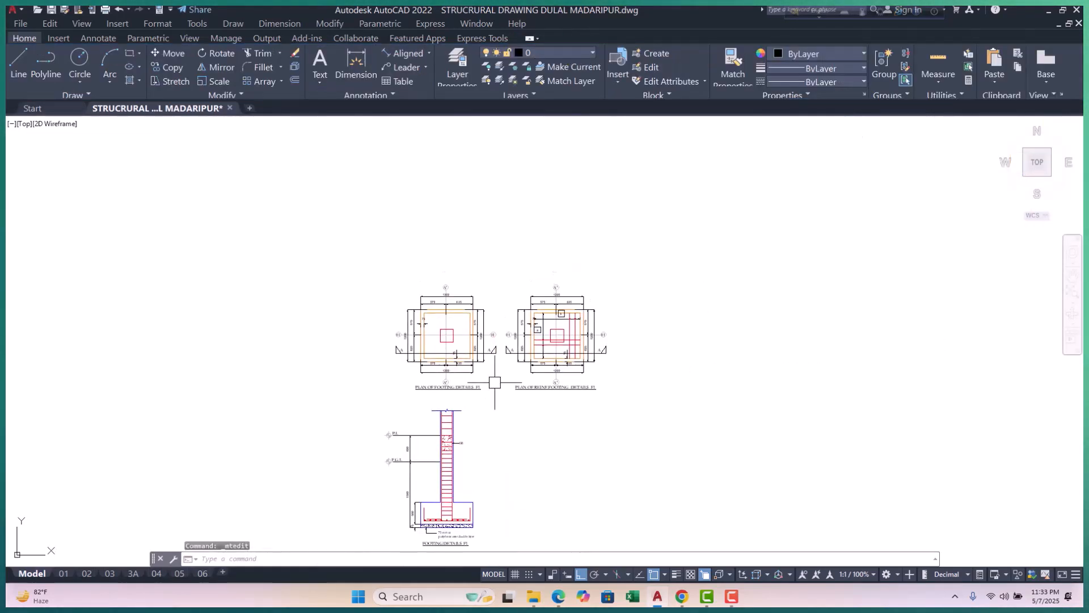
{"action": "scroll", "coordinate": [496, 382], "scroll_direction": "down", "scroll_amount": 2}
{"action": "middle_click_drag", "start_coordinate": [544, 321], "coordinate": [506, 537]}
{"action": "scroll", "coordinate": [528, 392], "scroll_direction": "down", "scroll_amount": 3}
{"action": "scroll", "coordinate": [497, 307], "scroll_direction": "up", "scroll_amount": 12}
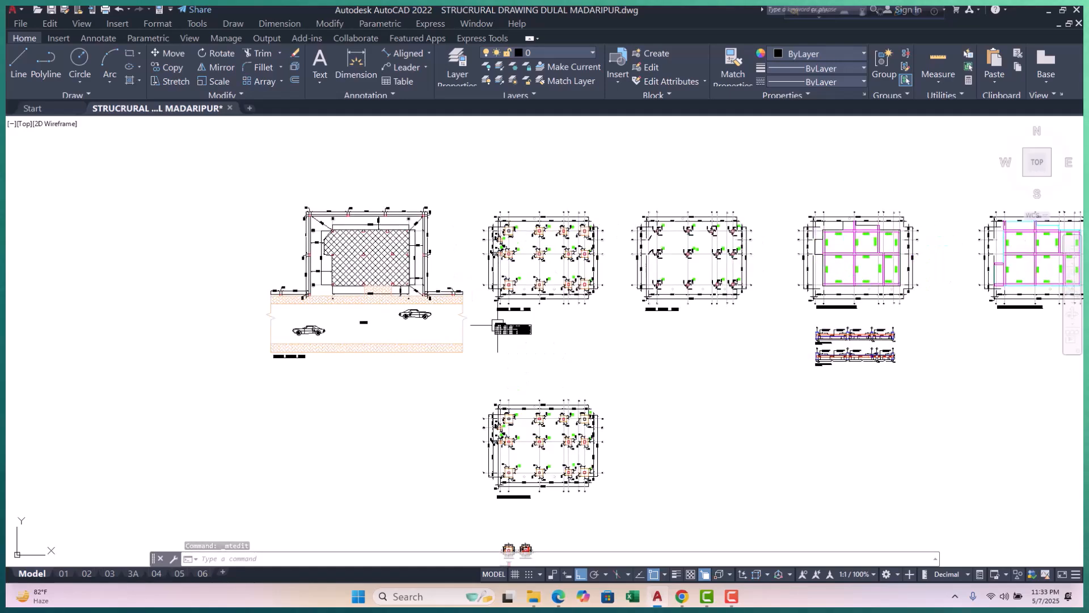
{"action": "middle_click_drag", "start_coordinate": [494, 318], "coordinate": [478, 321]}
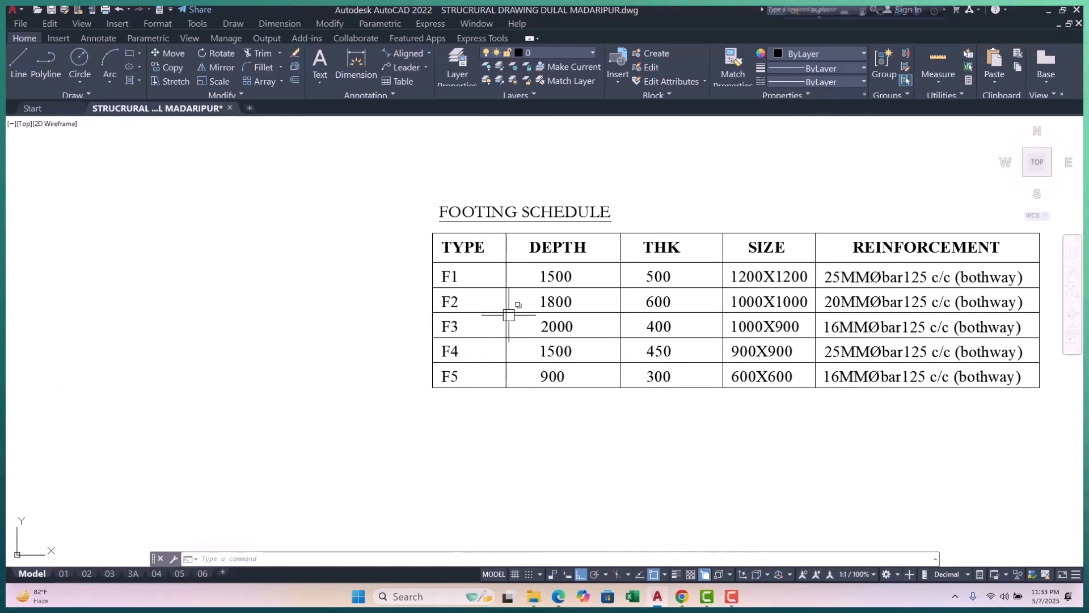
{"action": "scroll", "coordinate": [534, 295], "scroll_direction": "down", "scroll_amount": 10}
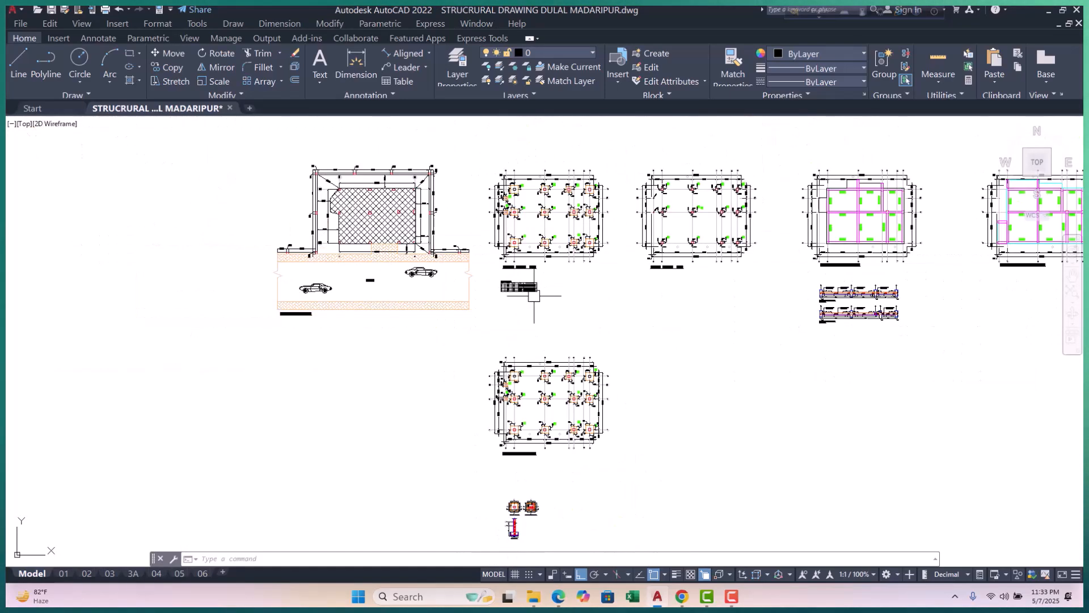
Compare the F1 to F5 footing labels and dimensions on the upper footing layout plan with the footing schedule.
{"action": "scroll", "coordinate": [540, 183], "scroll_direction": "up", "scroll_amount": 10}
{"action": "middle_click_drag", "start_coordinate": [574, 273], "coordinate": [511, 283]}
{"action": "middle_click_drag", "start_coordinate": [559, 345], "coordinate": [566, 234]}
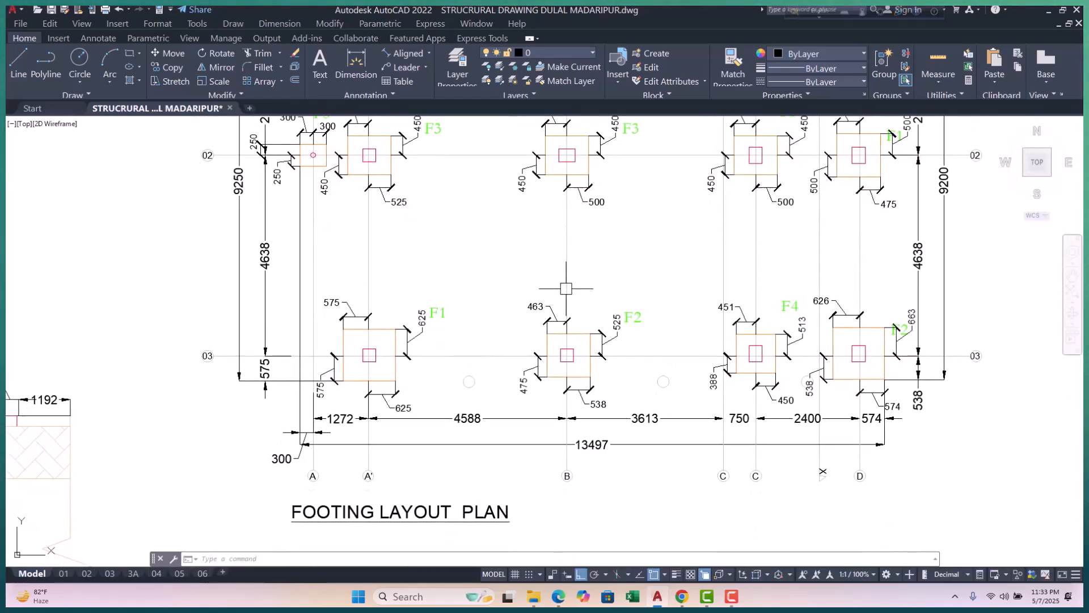
{"action": "scroll", "coordinate": [564, 307], "scroll_direction": "down", "scroll_amount": 10}
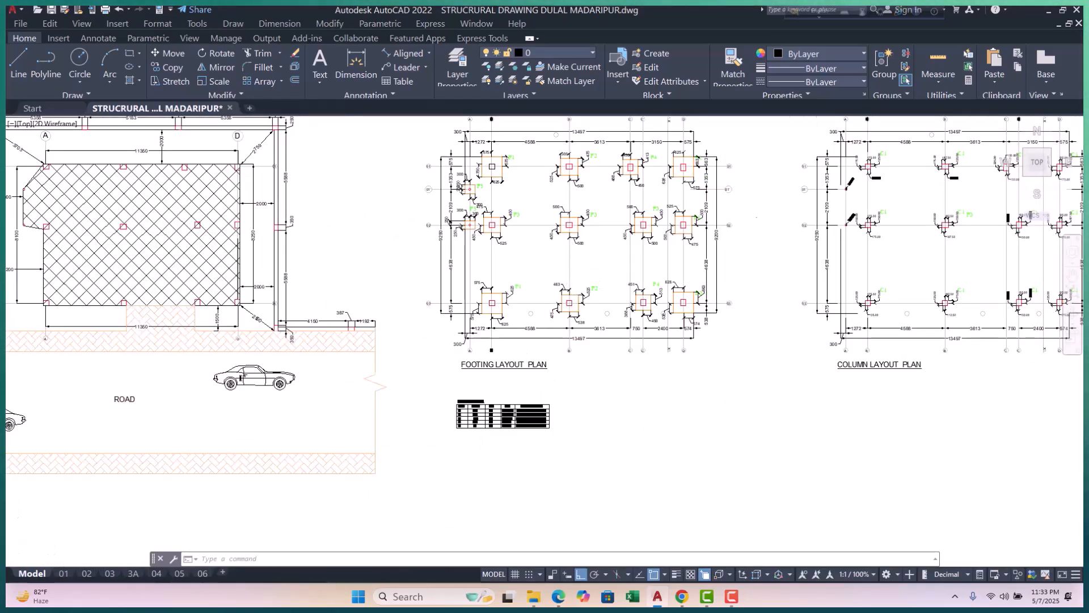
{"action": "scroll", "coordinate": [474, 409], "scroll_direction": "up", "scroll_amount": 10}
{"action": "scroll", "coordinate": [535, 391], "scroll_direction": "up", "scroll_amount": 3}
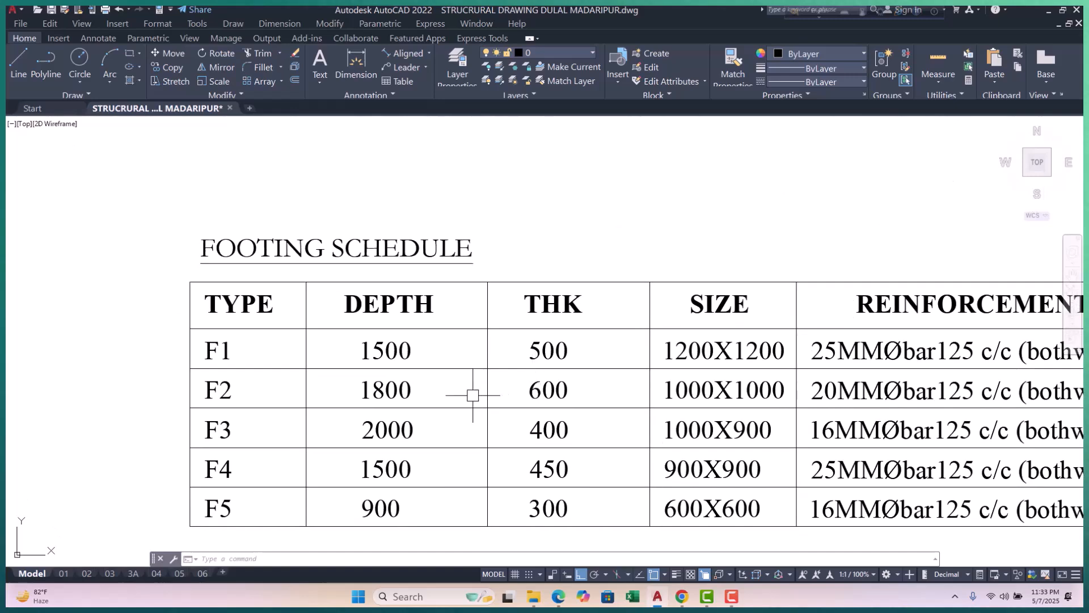
{"action": "middle_click_drag", "start_coordinate": [553, 390], "coordinate": [545, 382]}
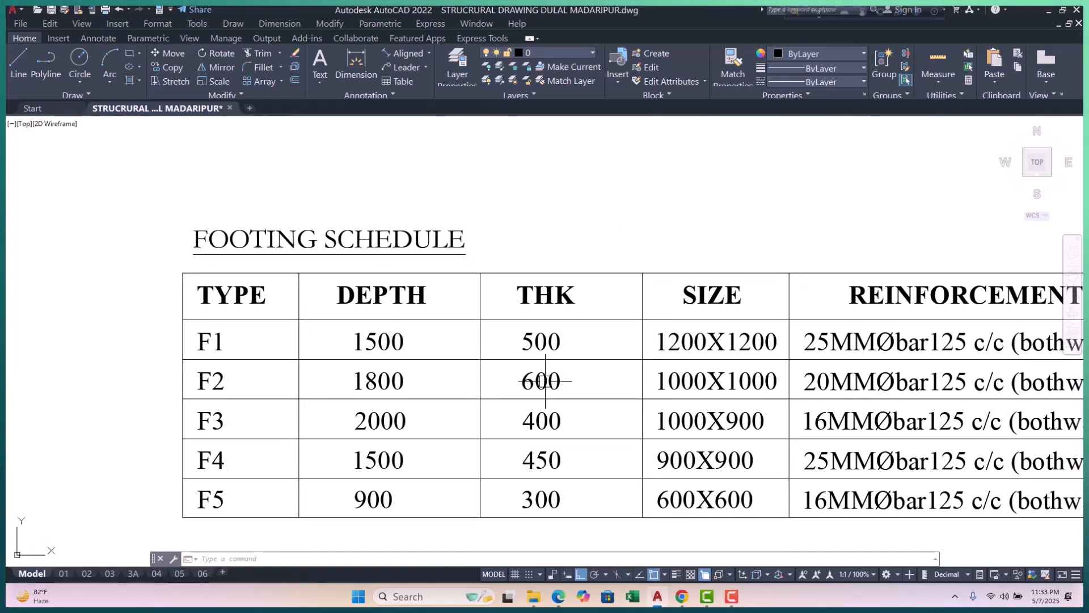
{"action": "scroll", "coordinate": [696, 387], "scroll_direction": "down", "scroll_amount": 8}
{"action": "scroll", "coordinate": [624, 294], "scroll_direction": "up", "scroll_amount": 8}
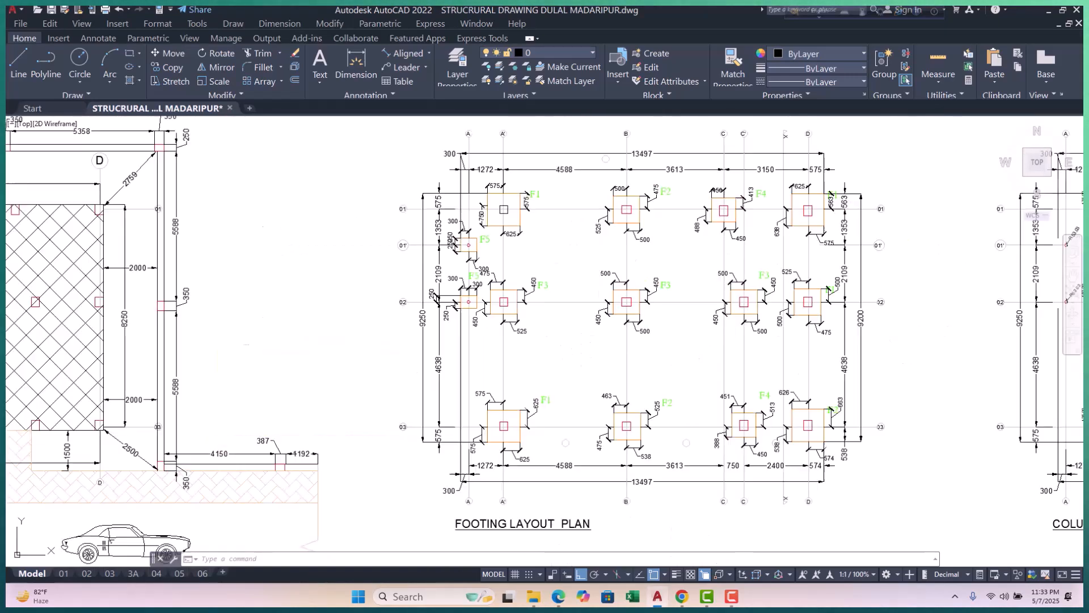
{"action": "scroll", "coordinate": [621, 294], "scroll_direction": "down", "scroll_amount": 2}
{"action": "middle_click_drag", "start_coordinate": [634, 231], "coordinate": [611, 247]}
{"action": "scroll", "coordinate": [617, 243], "scroll_direction": "up", "scroll_amount": 2}
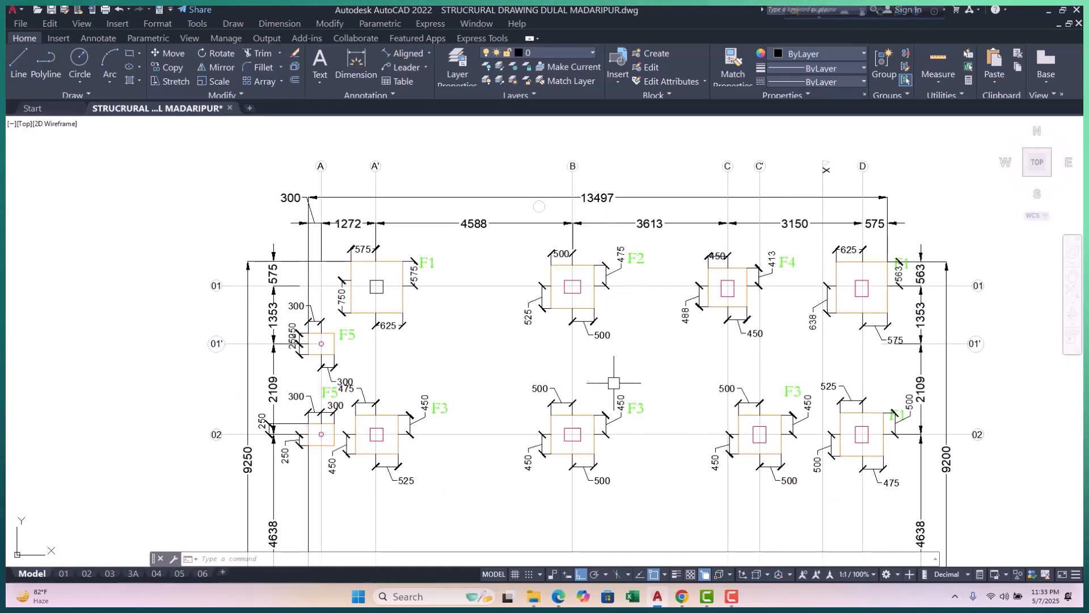
{"action": "middle_click_drag", "start_coordinate": [596, 307], "coordinate": [568, 267]}
{"action": "middle_click_drag", "start_coordinate": [768, 368], "coordinate": [717, 252]}
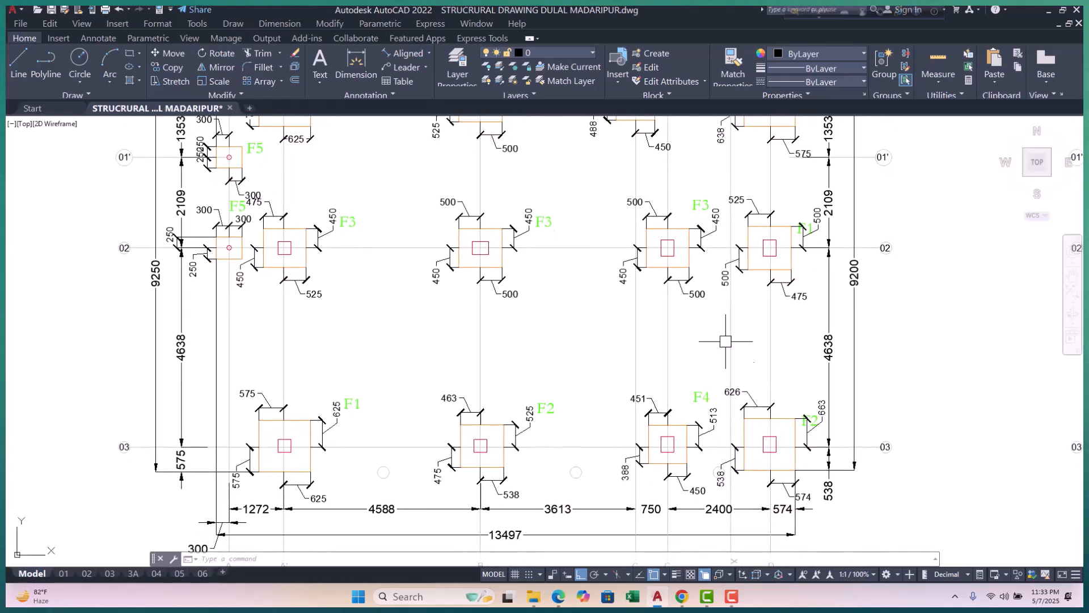
Examine the footing positions, labels and offset dimensions across the footing layout plan, especially along grid row 03.
{"action": "middle_click_drag", "start_coordinate": [747, 438], "coordinate": [801, 356]}
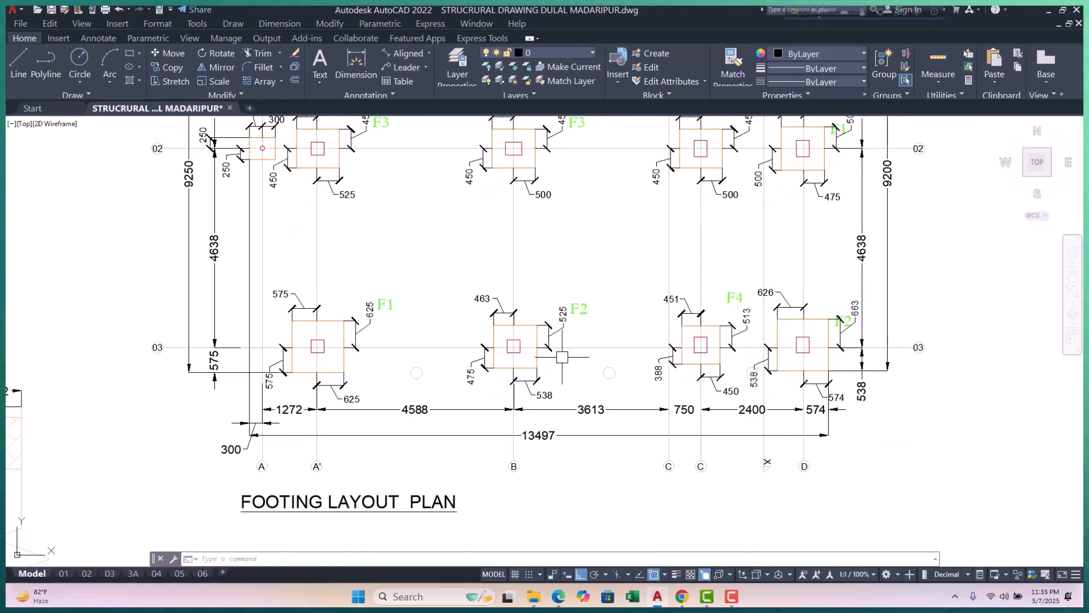
{"action": "middle_click_drag", "start_coordinate": [553, 347], "coordinate": [548, 360]}
{"action": "scroll", "coordinate": [541, 366], "scroll_direction": "down", "scroll_amount": 2}
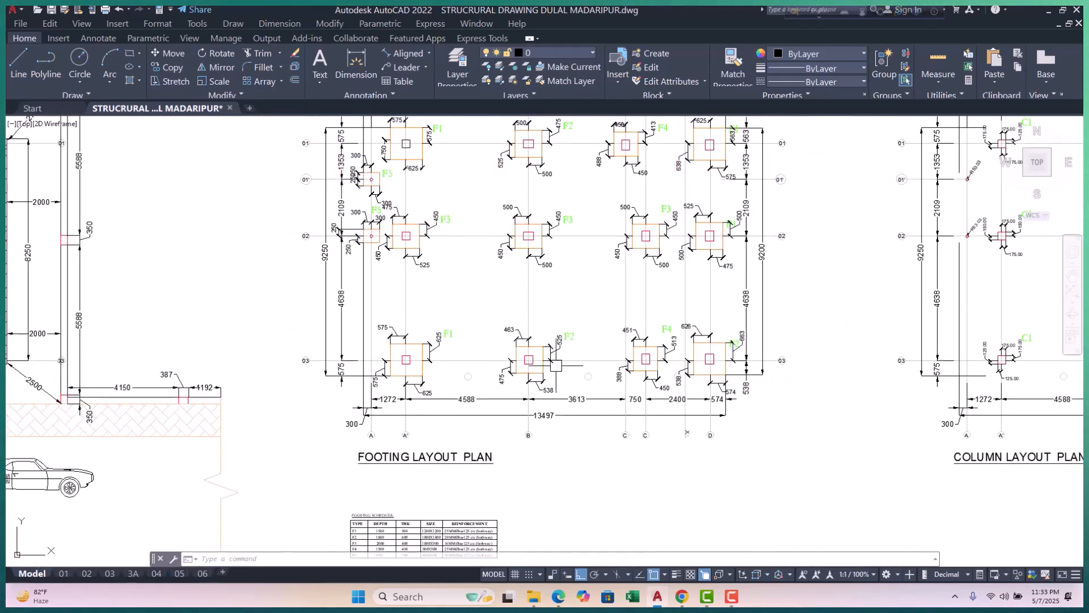
{"action": "scroll", "coordinate": [533, 425], "scroll_direction": "up", "scroll_amount": 2}
{"action": "scroll", "coordinate": [533, 425], "scroll_direction": "up", "scroll_amount": 2}
{"action": "scroll", "coordinate": [503, 452], "scroll_direction": "down", "scroll_amount": 2}
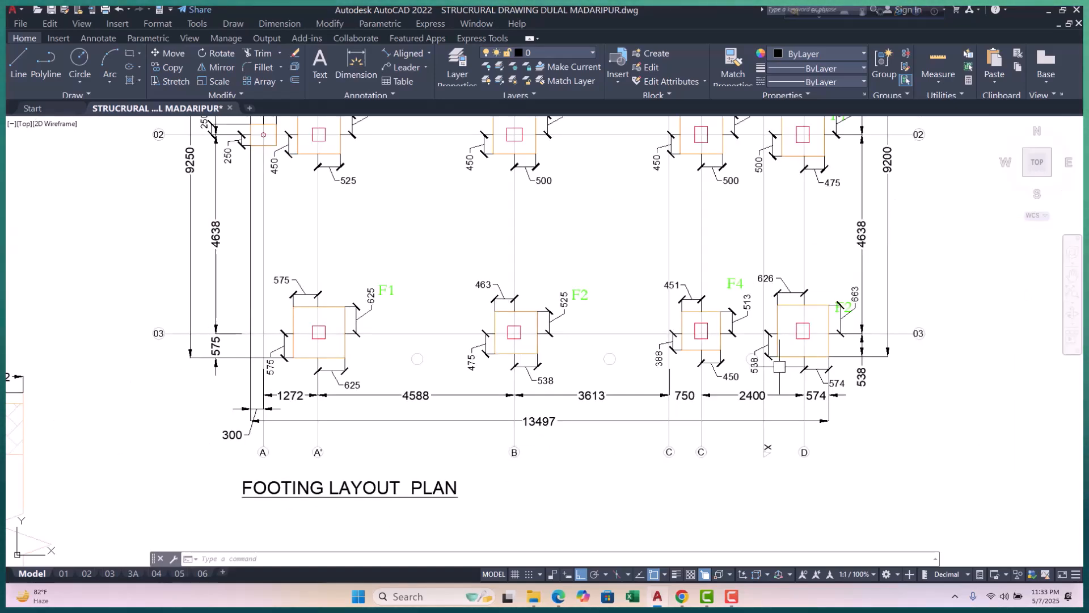
{"action": "scroll", "coordinate": [637, 389], "scroll_direction": "down", "scroll_amount": 2}
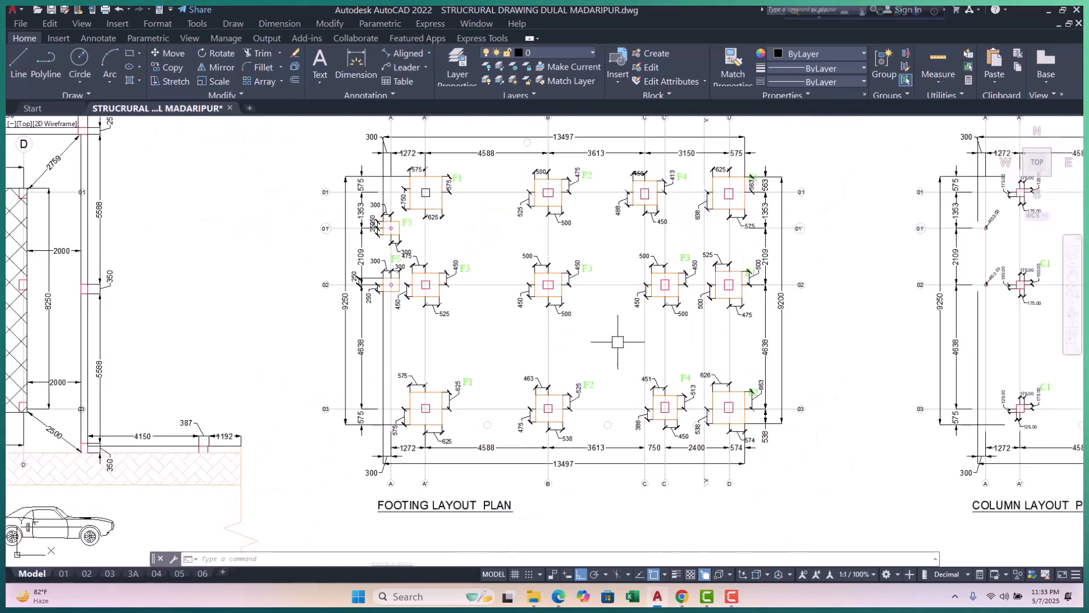
{"action": "middle_click_drag", "start_coordinate": [623, 306], "coordinate": [612, 335]}
Erase the extra black polyline over the column in the F1 footing at grids A' and 01.
{"action": "scroll", "coordinate": [419, 227], "scroll_direction": "up", "scroll_amount": 4}
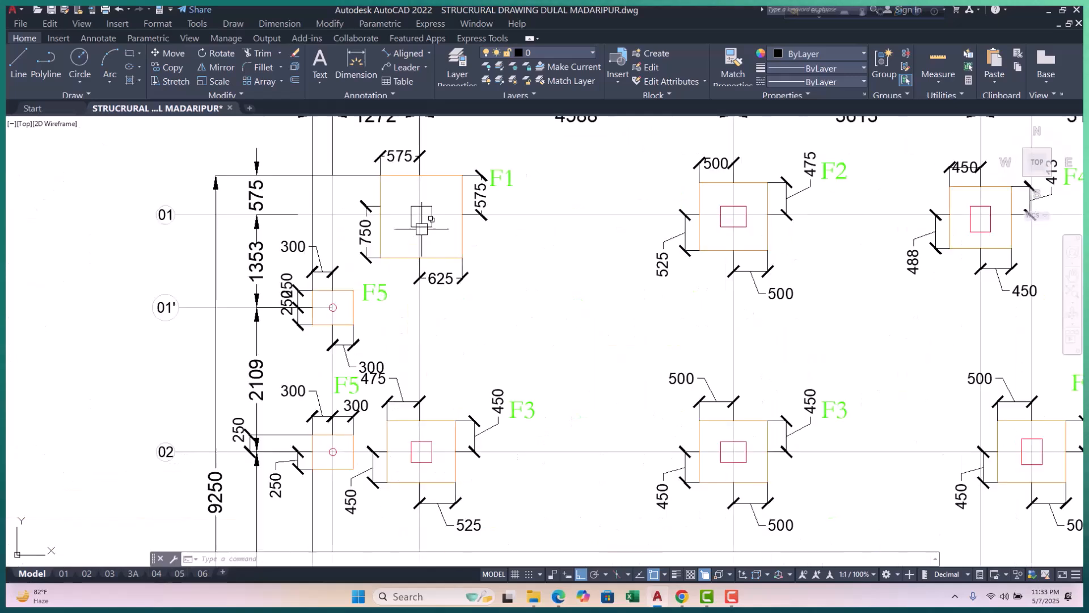
{"action": "middle_click_drag", "start_coordinate": [418, 219], "coordinate": [453, 340]}
{"action": "scroll", "coordinate": [462, 340], "scroll_direction": "up", "scroll_amount": 4}
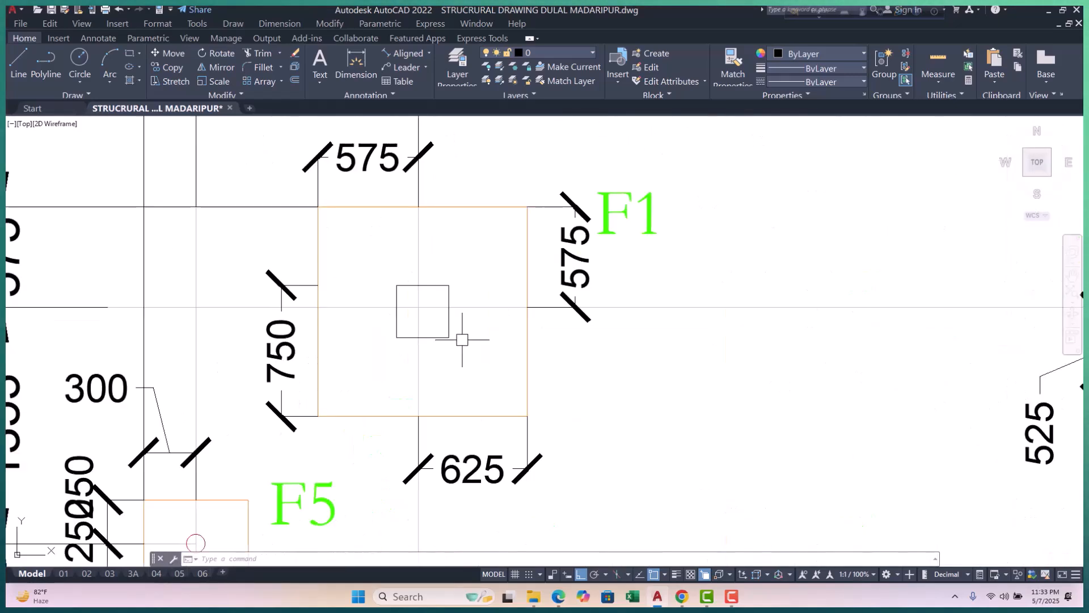
{"action": "left_click", "coordinate": [446, 320]}
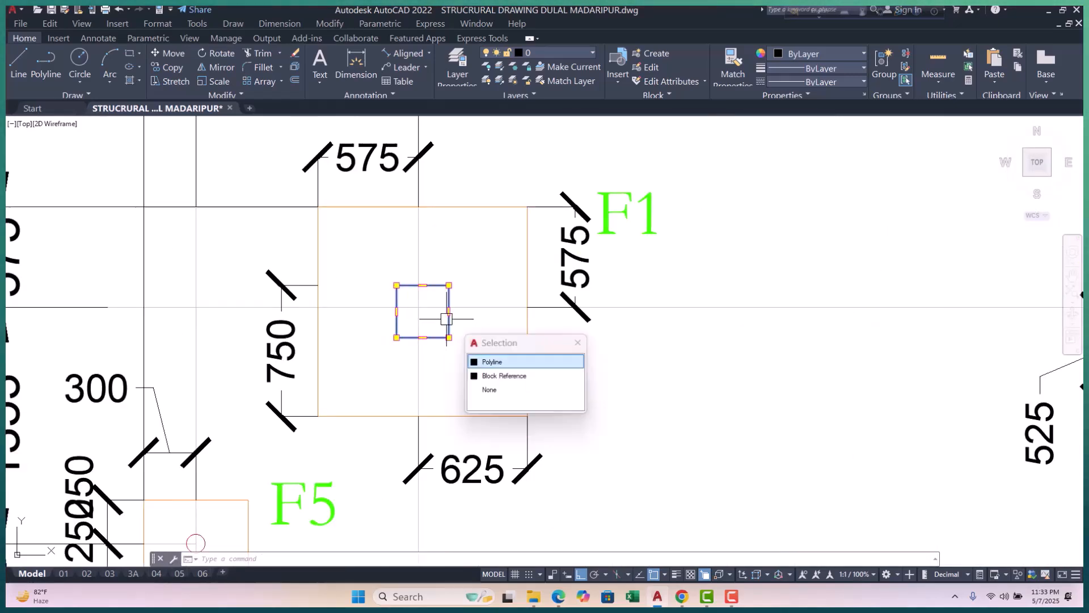
{"action": "left_click", "coordinate": [489, 359]}
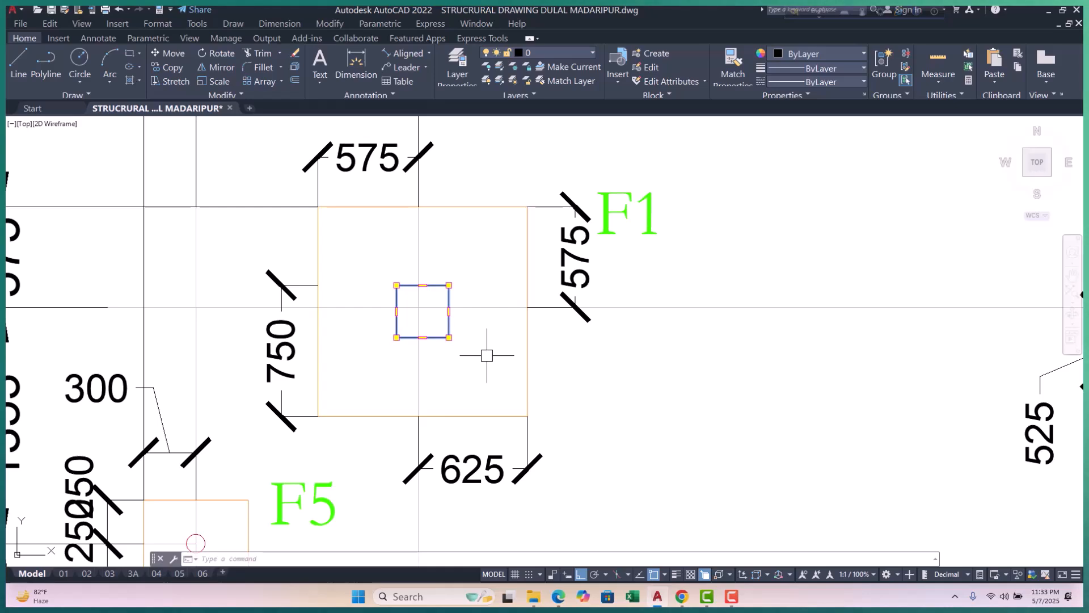
{"action": "type", "text": "e"}
{"action": "key", "text": "Return"}
Compare the column outlines of the footings along grid row 01, from grid A' to the F1 footing at grid D.
{"action": "scroll", "coordinate": [486, 353], "scroll_direction": "down", "scroll_amount": 6}
{"action": "scroll", "coordinate": [424, 325], "scroll_direction": "up", "scroll_amount": 2}
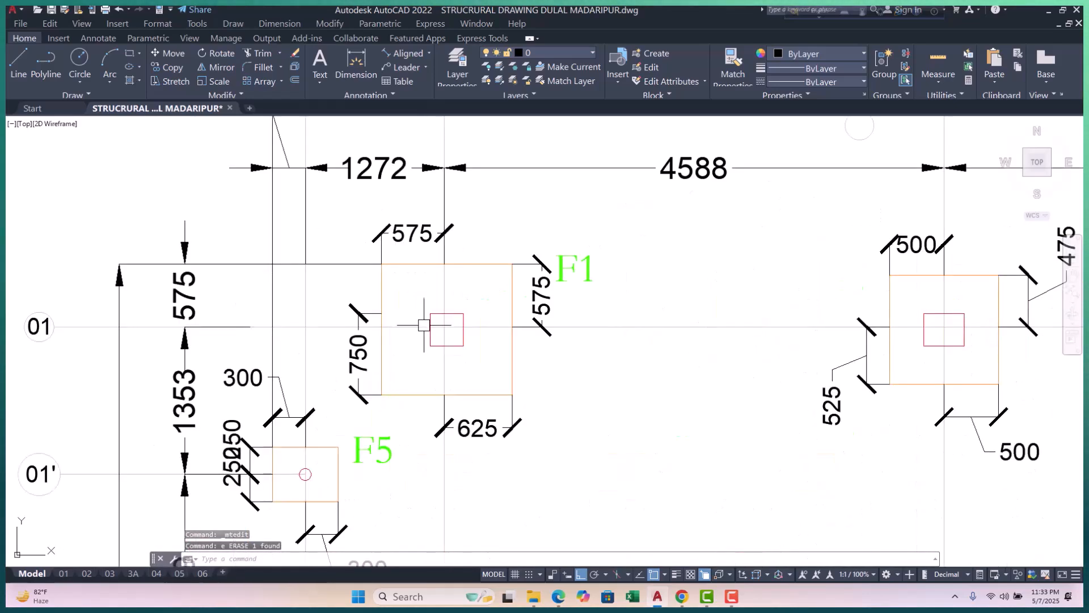
{"action": "scroll", "coordinate": [425, 326], "scroll_direction": "down", "scroll_amount": 1}
{"action": "scroll", "coordinate": [380, 314], "scroll_direction": "down", "scroll_amount": 2}
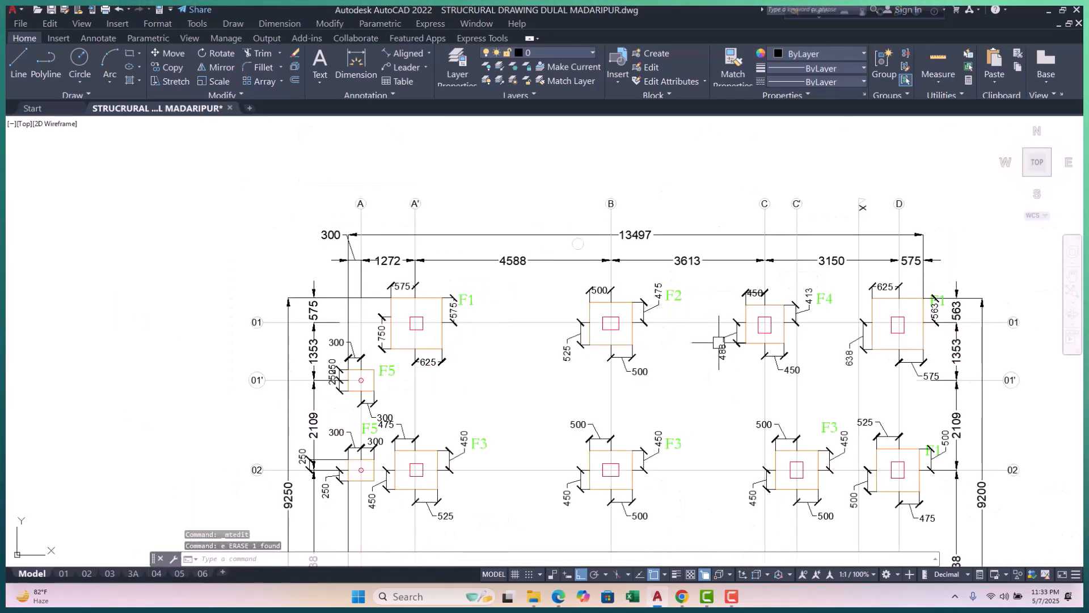
{"action": "mouse_move", "coordinate": [918, 328]}
{"action": "middle_mouse_down"}
{"action": "mouse_move", "coordinate": [870, 335]}
{"action": "mouse_move", "coordinate": [846, 318]}
{"action": "middle_mouse_up"}
{"action": "scroll", "coordinate": [862, 329], "scroll_direction": "up", "scroll_amount": 4}
{"action": "scroll", "coordinate": [844, 313], "scroll_direction": "down", "scroll_amount": 2}
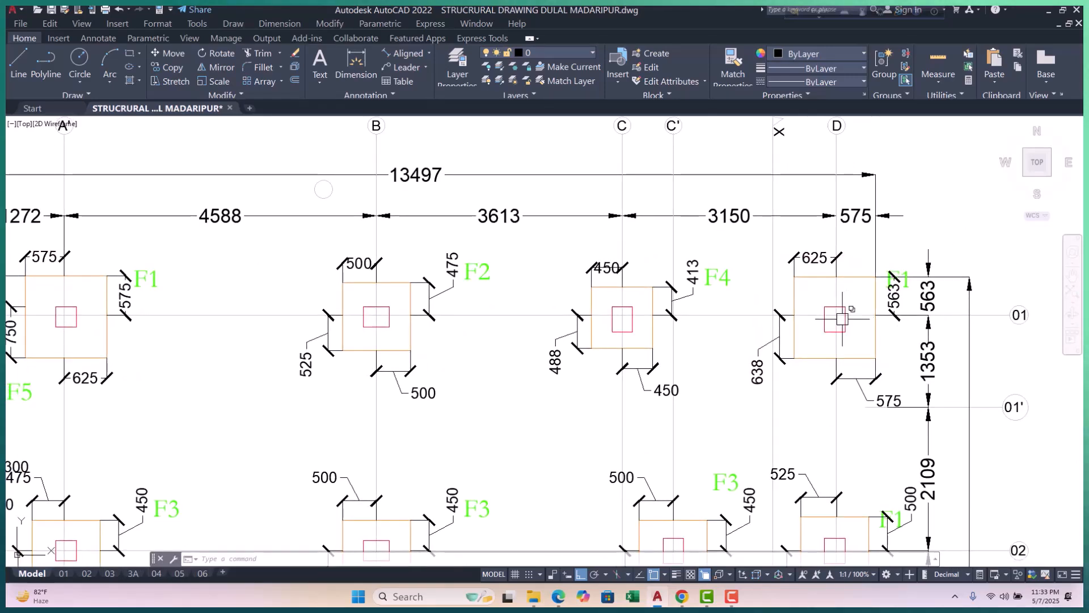
{"action": "scroll", "coordinate": [843, 319], "scroll_direction": "up", "scroll_amount": 2}
{"action": "key", "text": "Escape"}
{"action": "key", "text": "Escape"}
{"action": "key", "text": "Escape"}
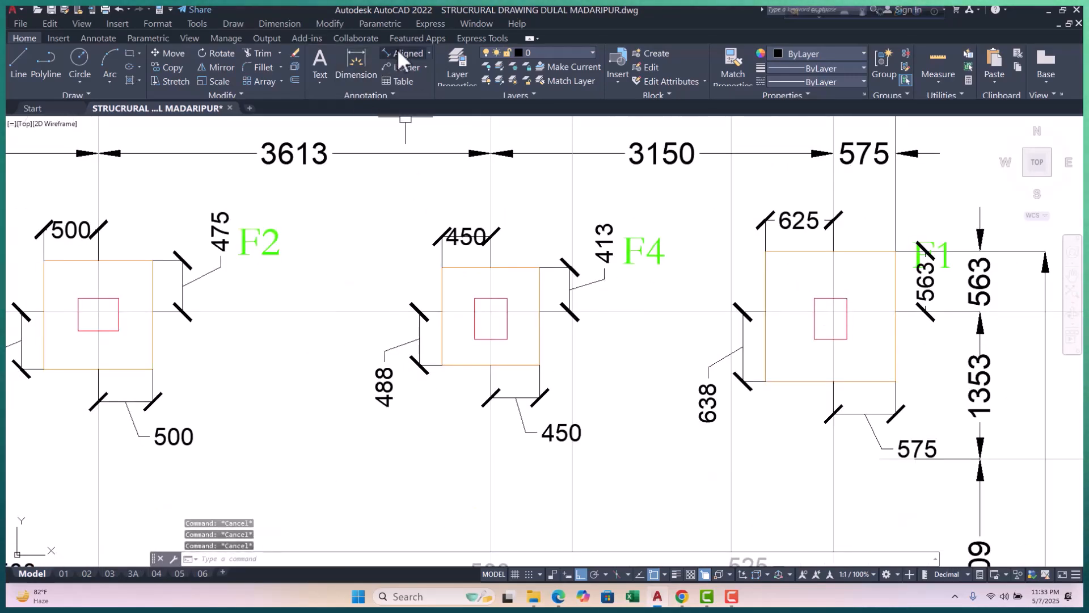
{"action": "left_click", "coordinate": [429, 53]}
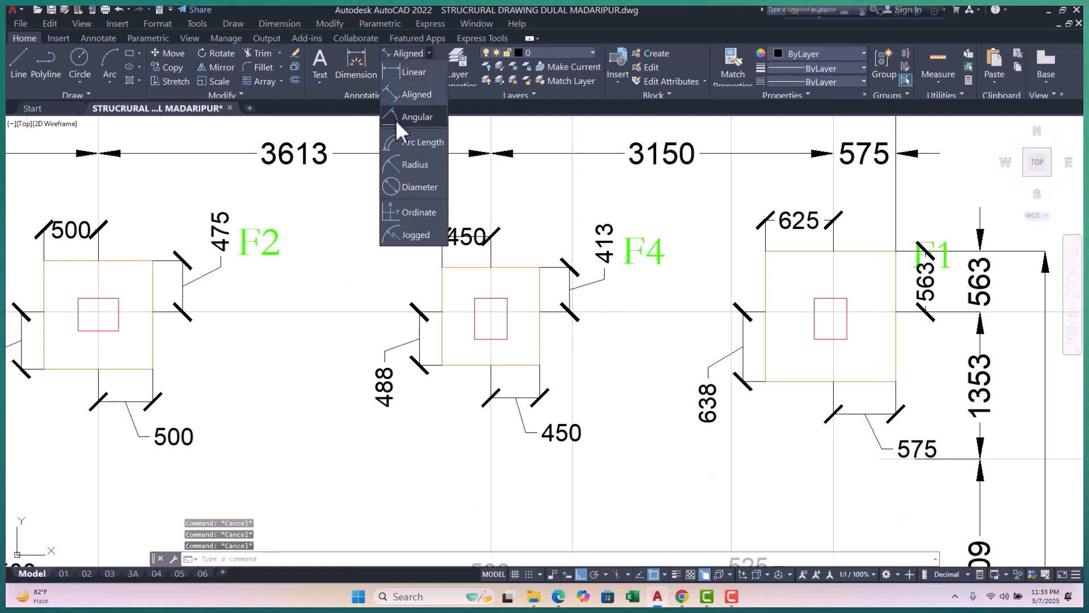
{"action": "left_click", "coordinate": [407, 72]}
{"action": "scroll", "coordinate": [880, 326], "scroll_direction": "up", "scroll_amount": 4}
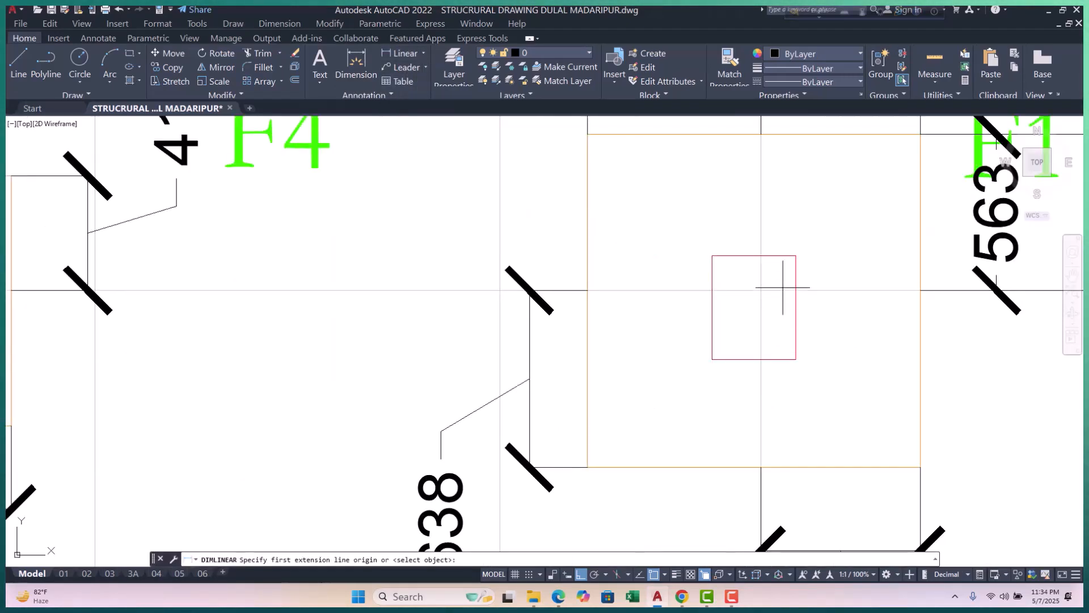
{"action": "left_click", "coordinate": [796, 290]}
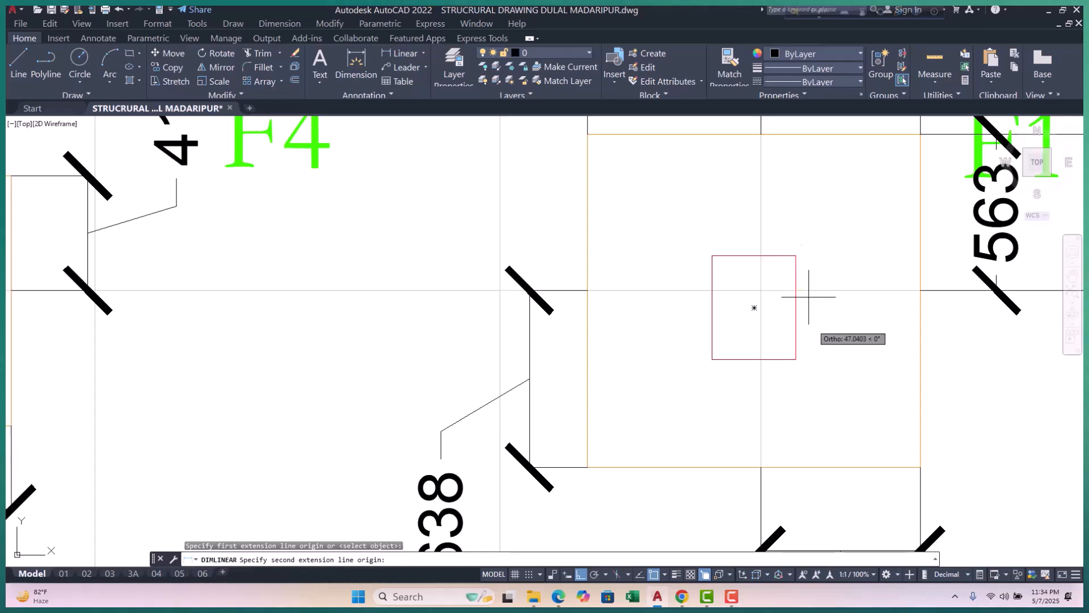
{"action": "key", "text": "Escape"}
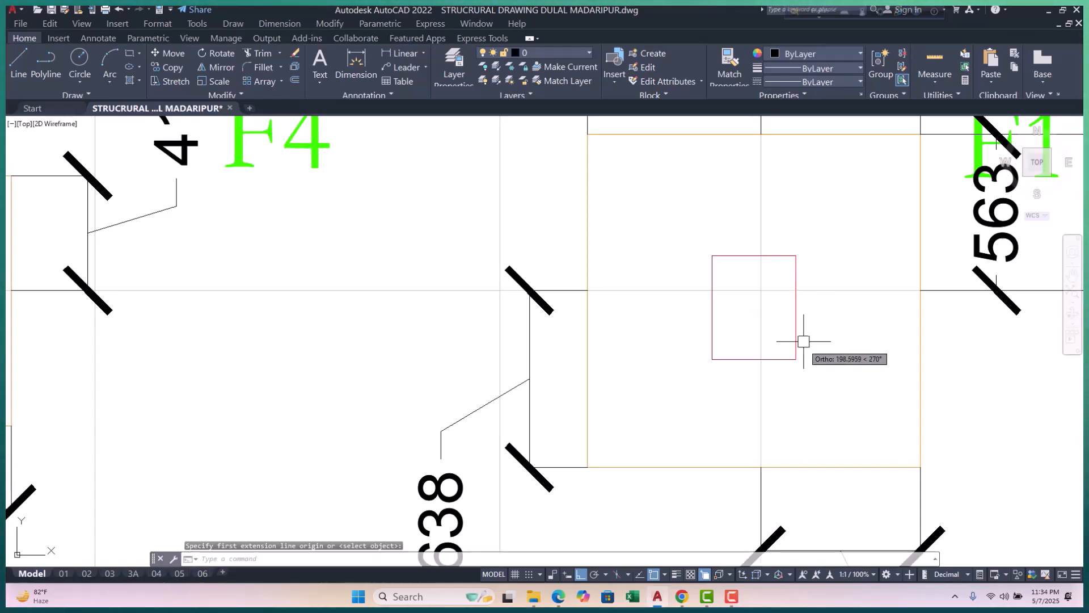
{"action": "key", "text": "Return"}
{"action": "key", "text": "Return"}
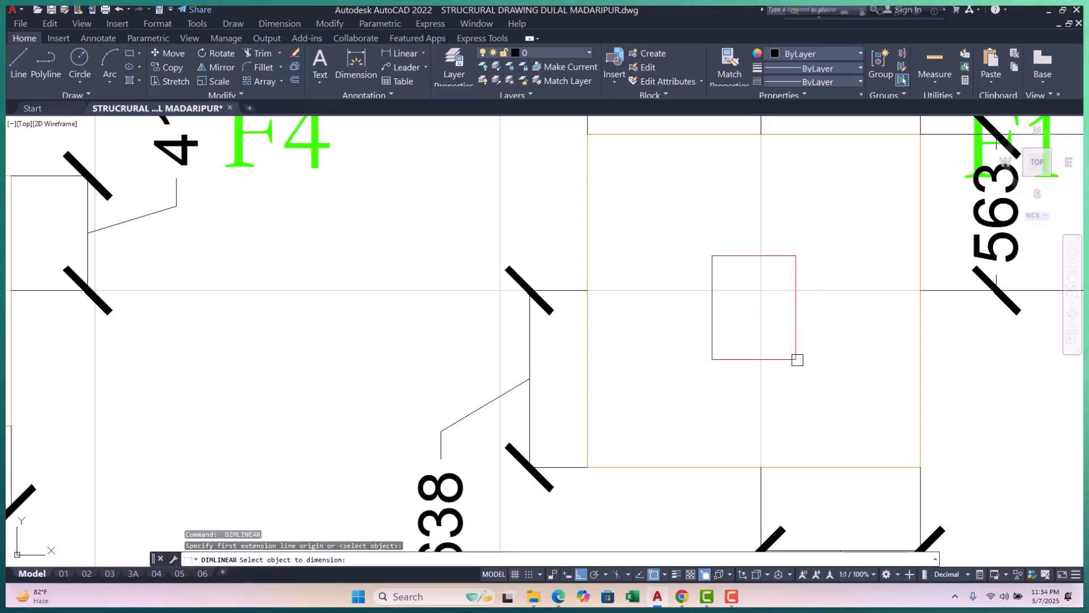
{"action": "key", "text": "Escape"}
{"action": "key", "text": "Escape"}
{"action": "key", "text": "Escape"}
Add linear dimensions for the height and width of the column in the F1 footing at grids D and 01.
{"action": "type", "text": "dl"}
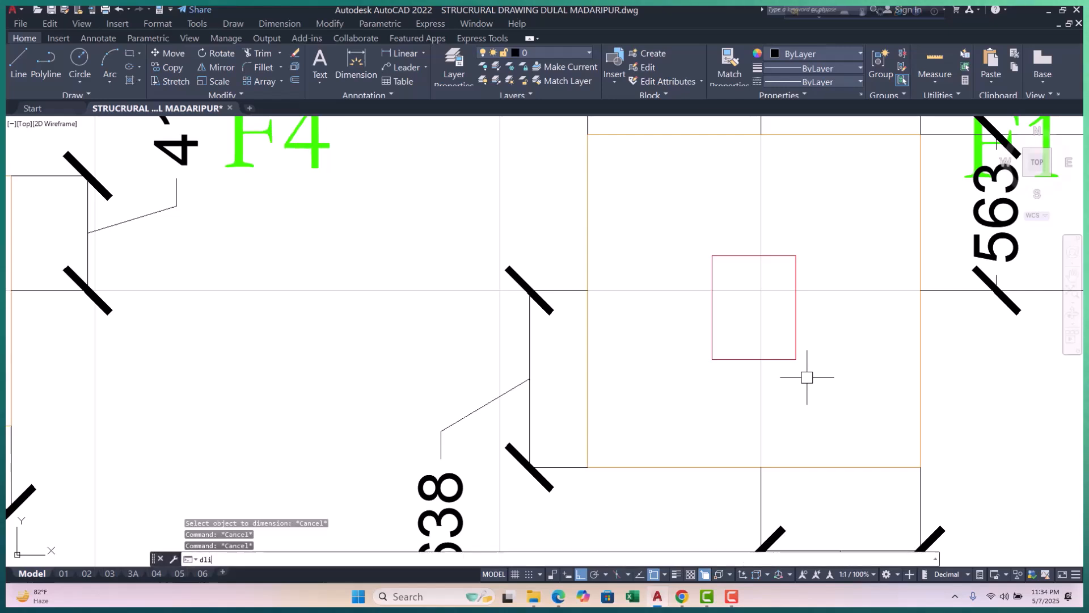
{"action": "type", "text": "i"}
{"action": "key", "text": "Return"}
{"action": "left_click", "coordinate": [795, 359]}
{"action": "left_click", "coordinate": [796, 256]}
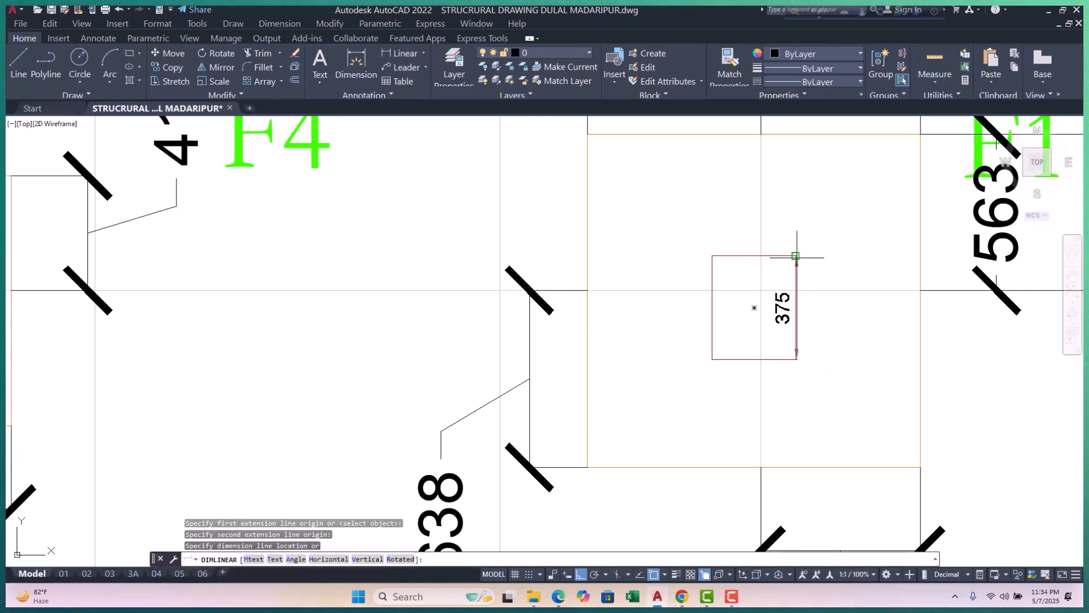
{"action": "left_click", "coordinate": [851, 282]}
{"action": "key", "text": "Return"}
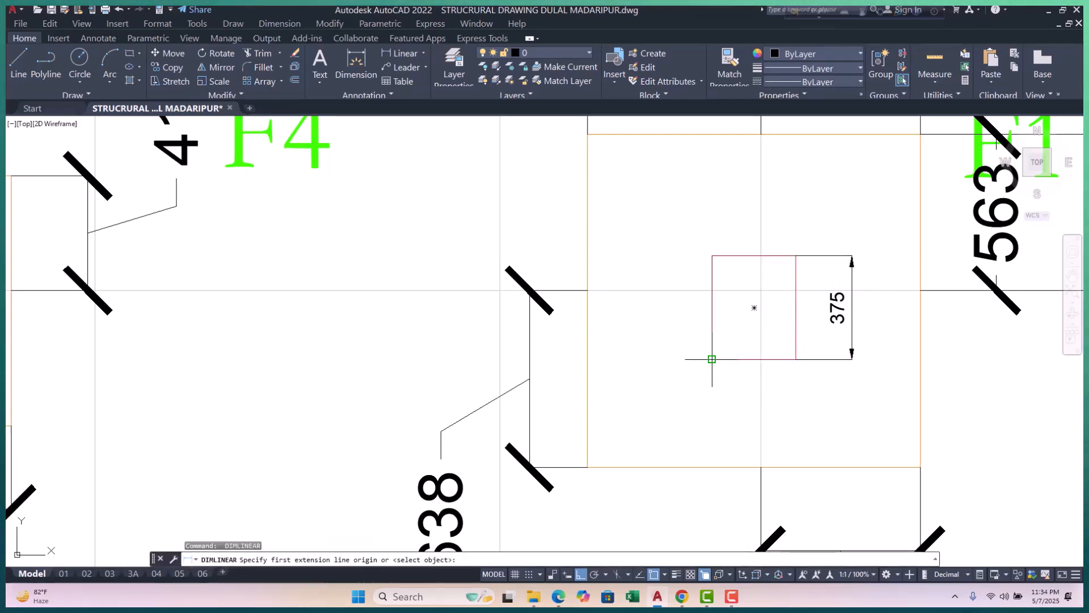
{"action": "left_click", "coordinate": [713, 359]}
{"action": "left_click", "coordinate": [797, 359]}
{"action": "left_click", "coordinate": [802, 405]}
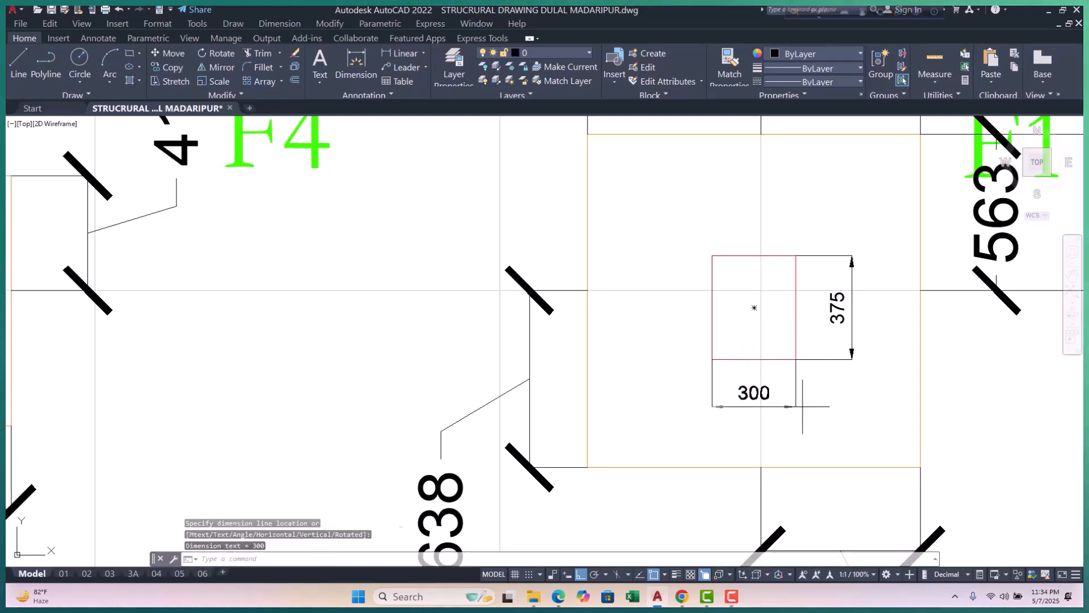
Try to add linear dimensions for the width and height of the column in the F1 footing at grids A' and 01.
{"action": "scroll", "coordinate": [797, 328], "scroll_direction": "down", "scroll_amount": 3}
{"action": "middle_click_drag", "start_coordinate": [658, 366], "coordinate": [663, 363]}
{"action": "scroll", "coordinate": [663, 363], "scroll_direction": "down", "scroll_amount": 6}
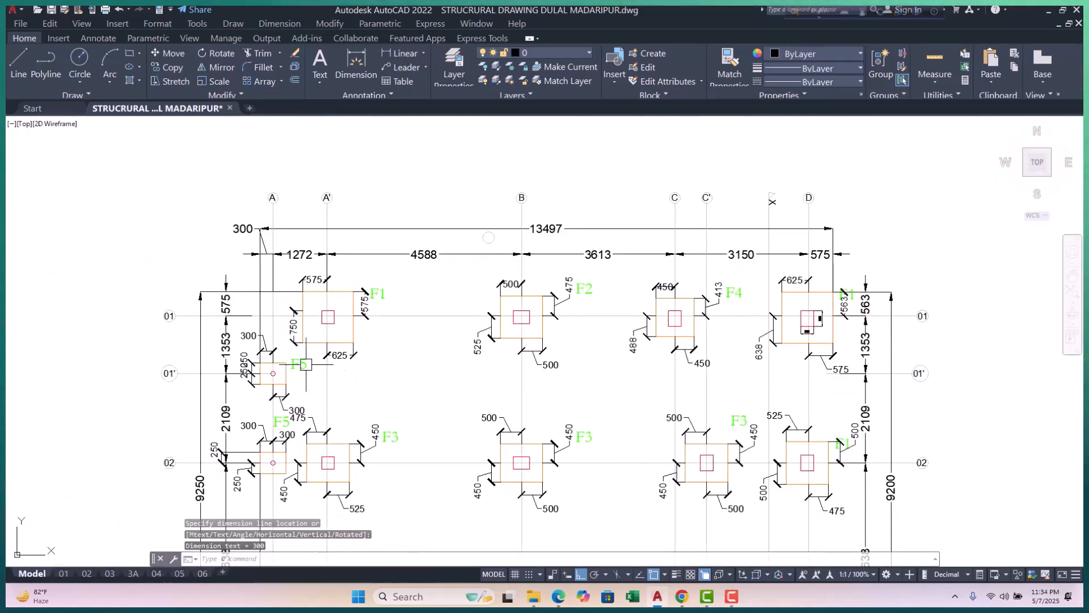
{"action": "scroll", "coordinate": [360, 309], "scroll_direction": "up", "scroll_amount": 10}
{"action": "key", "text": "Return"}
{"action": "left_click", "coordinate": [398, 296]}
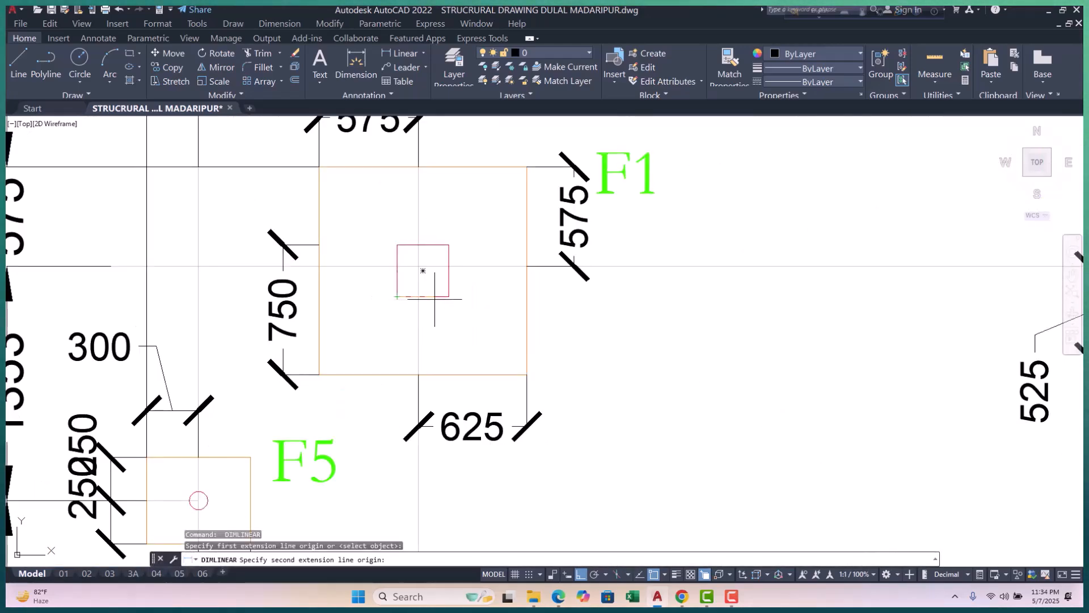
{"action": "left_click", "coordinate": [448, 296]}
{"action": "left_click", "coordinate": [448, 328]}
{"action": "key", "text": "Return"}
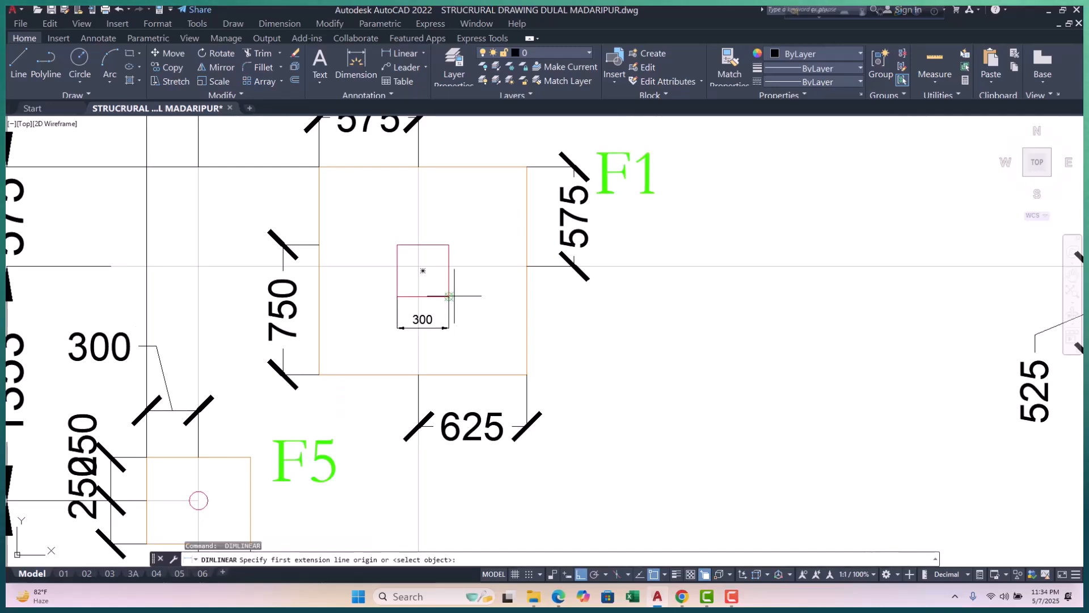
{"action": "left_click", "coordinate": [449, 296]}
{"action": "left_click", "coordinate": [449, 245]}
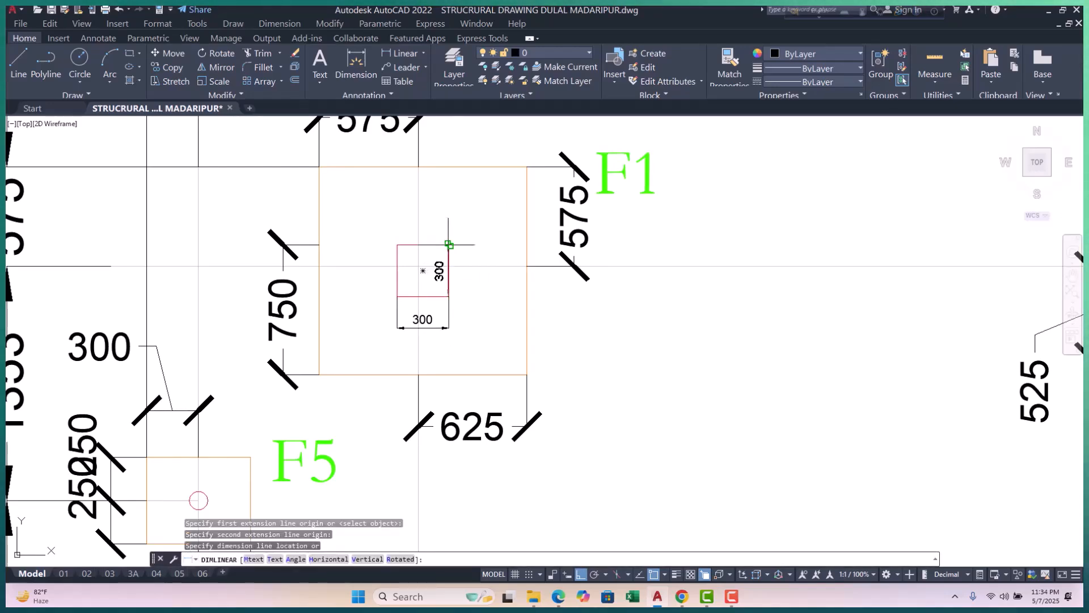
{"action": "key", "text": "Escape"}
Erase the width dimension below the column in the F1 footing at grids A' and 01.
{"action": "left_click", "coordinate": [449, 317]}
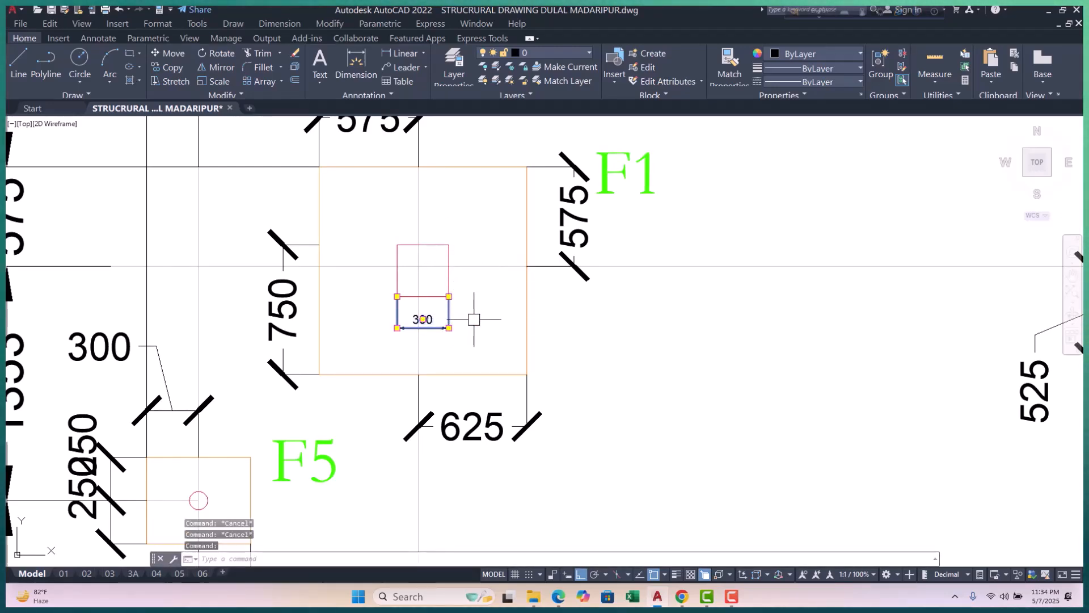
{"action": "type", "text": "e"}
{"action": "key", "text": "Return"}
Add a second line reading "on grid a'" to the title PLAN OF FOOTING DETAILS F1.
{"action": "scroll", "coordinate": [474, 319], "scroll_direction": "down", "scroll_amount": 4}
{"action": "scroll", "coordinate": [473, 320], "scroll_direction": "down", "scroll_amount": 5}
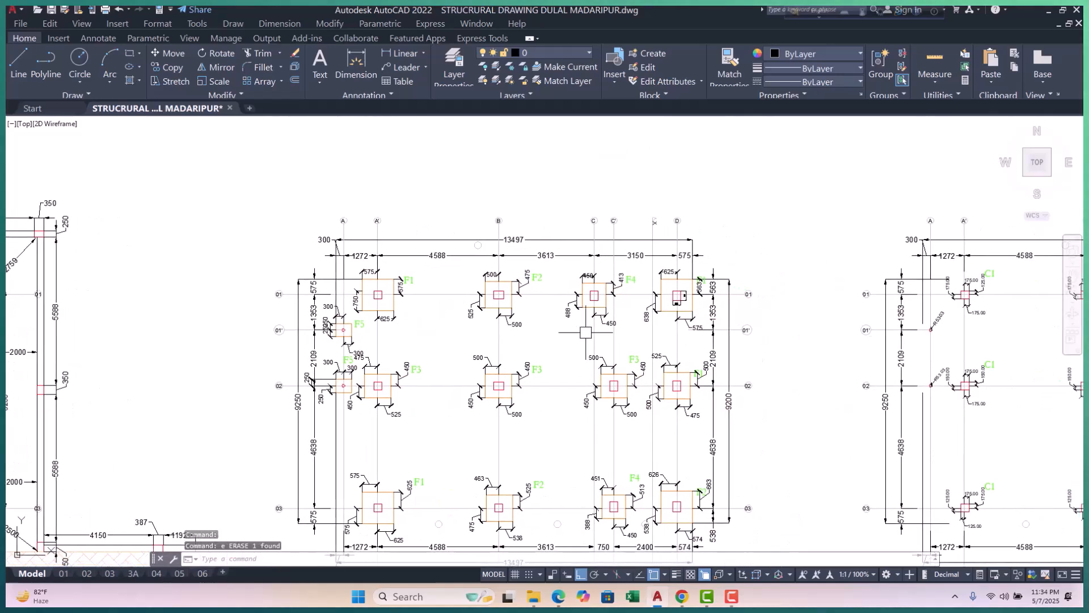
{"action": "scroll", "coordinate": [399, 321], "scroll_direction": "up", "scroll_amount": 4}
{"action": "scroll", "coordinate": [430, 297], "scroll_direction": "down", "scroll_amount": 4}
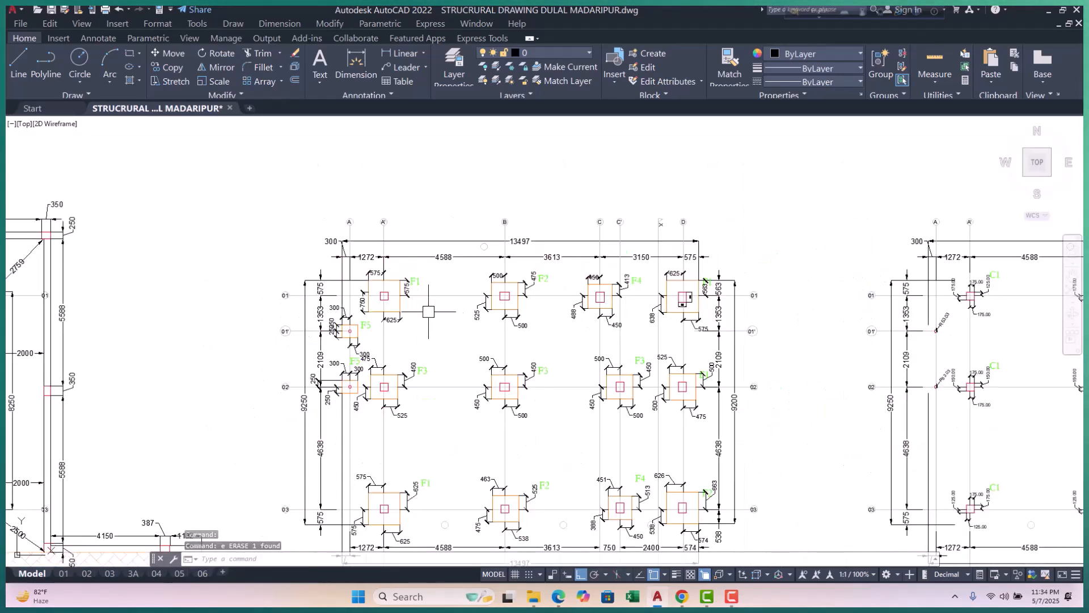
{"action": "scroll", "coordinate": [553, 266], "scroll_direction": "down", "scroll_amount": 5}
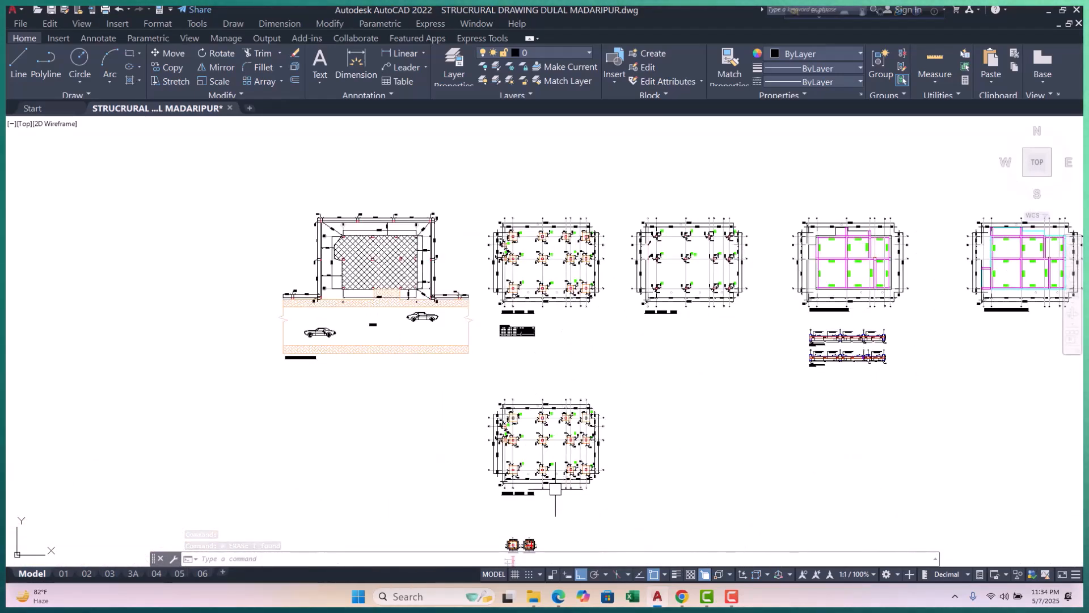
{"action": "middle_click_drag", "start_coordinate": [555, 489], "coordinate": [596, 316]}
{"action": "scroll", "coordinate": [573, 357], "scroll_direction": "up", "scroll_amount": 10}
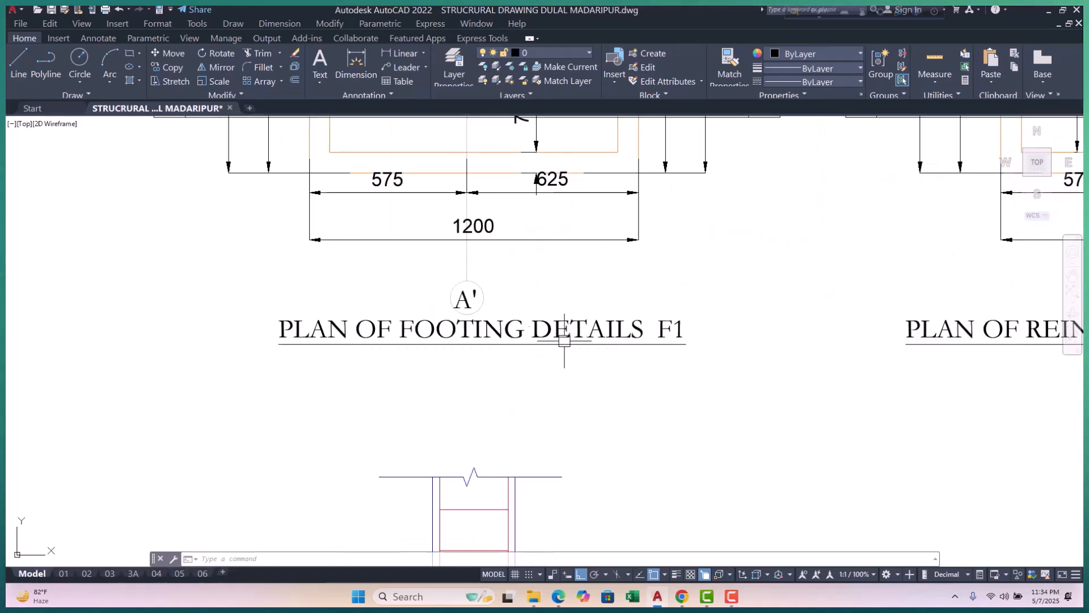
{"action": "double_click", "coordinate": [565, 335]}
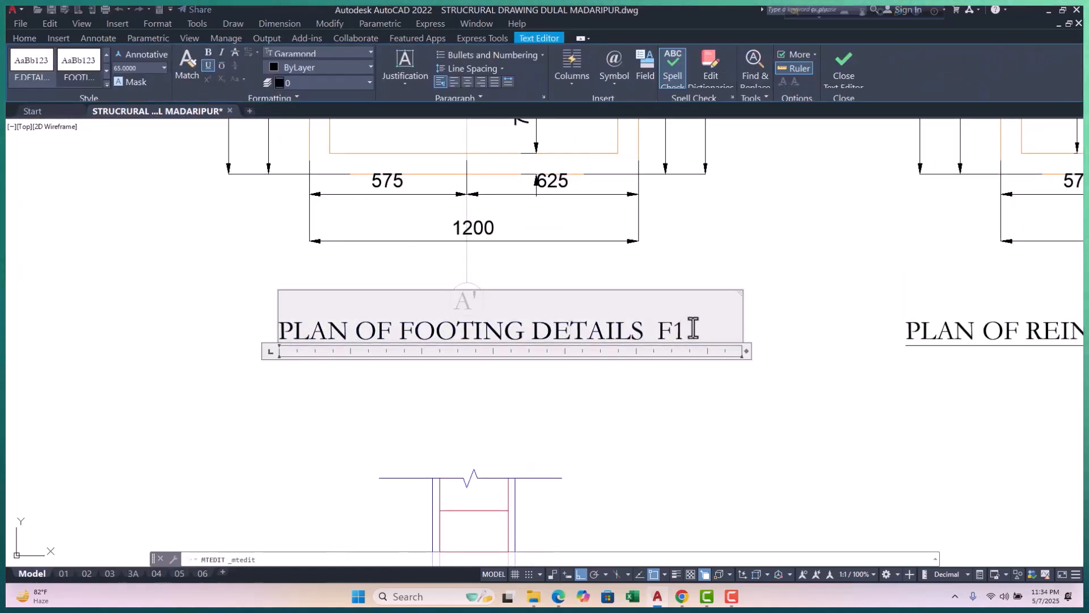
{"action": "key", "text": "Return"}
{"action": "type", "text": "o"}
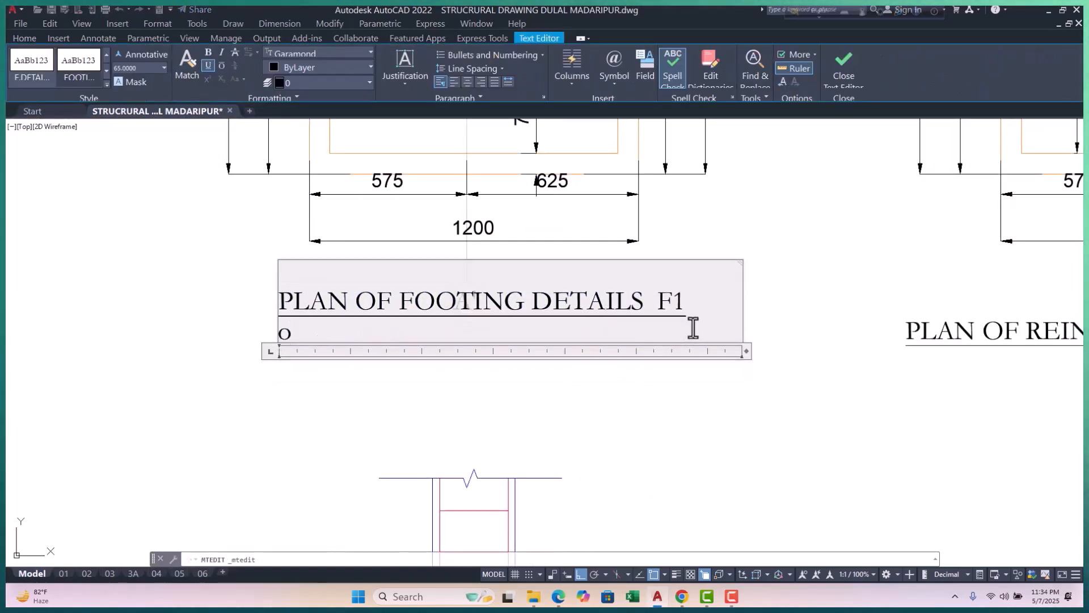
{"action": "type", "text": "n"}
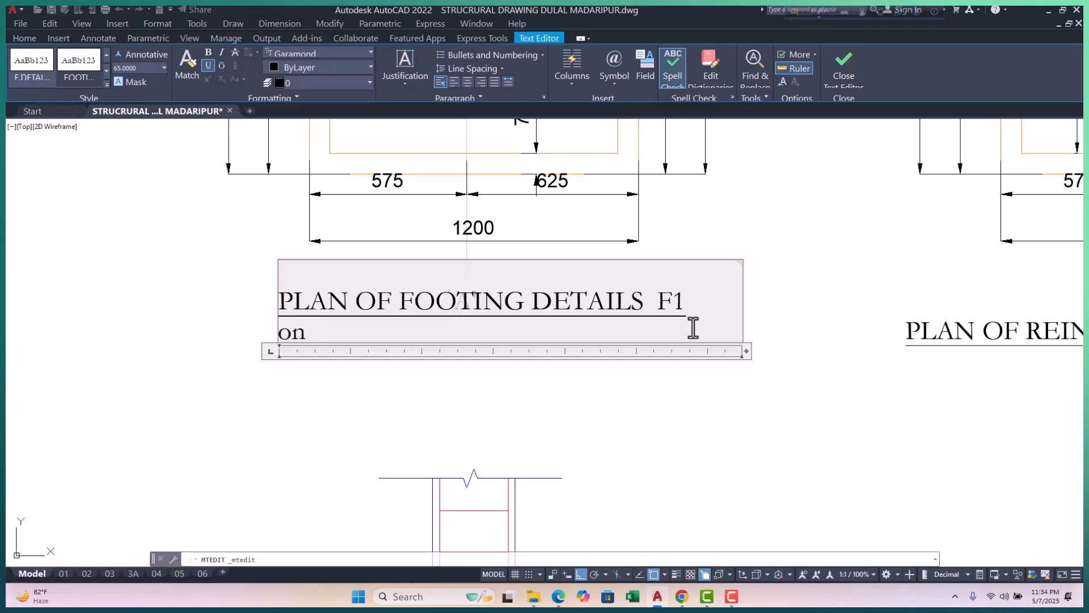
{"action": "type", "text": " grid a"}
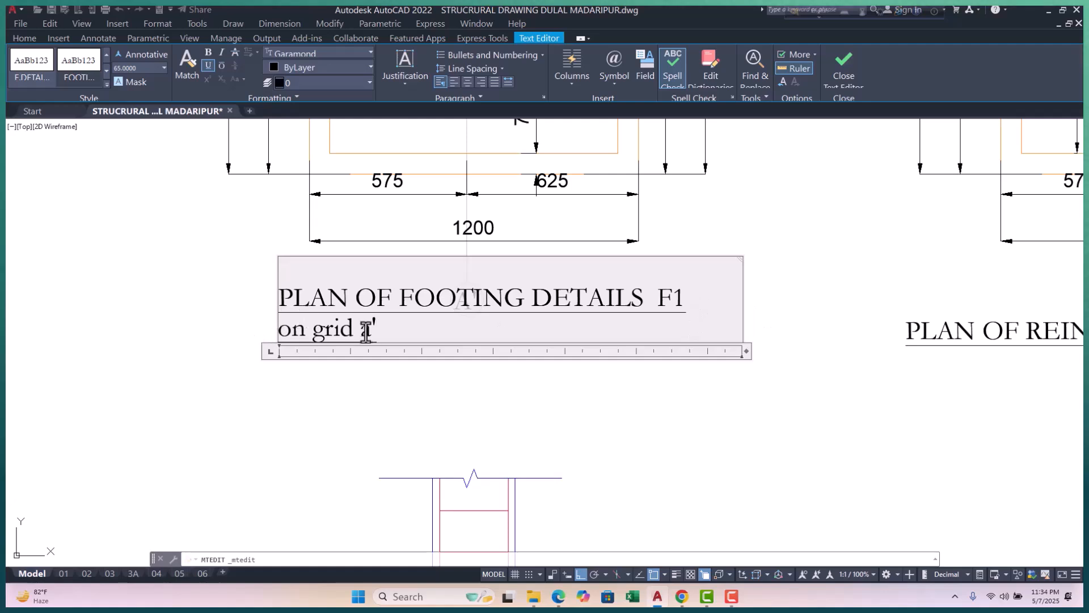
Convert the title's new grid reference line to uppercase and finish editing the text.
{"action": "left_click_drag", "start_coordinate": [421, 328], "coordinate": [276, 329]}
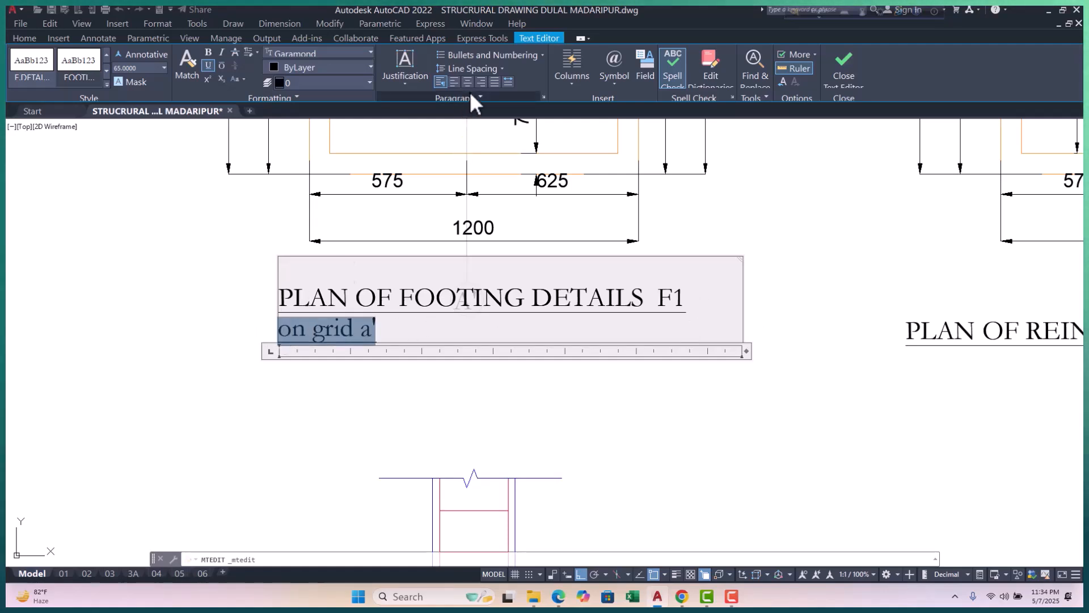
{"action": "left_click", "coordinate": [244, 79]}
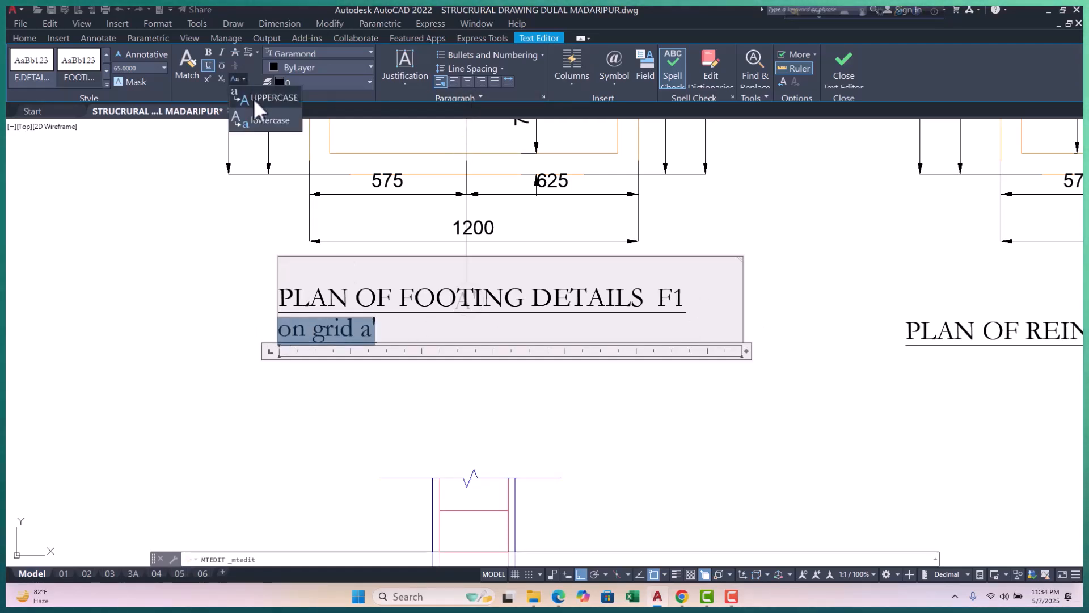
{"action": "left_click", "coordinate": [268, 99]}
{"action": "left_click", "coordinate": [513, 406]}
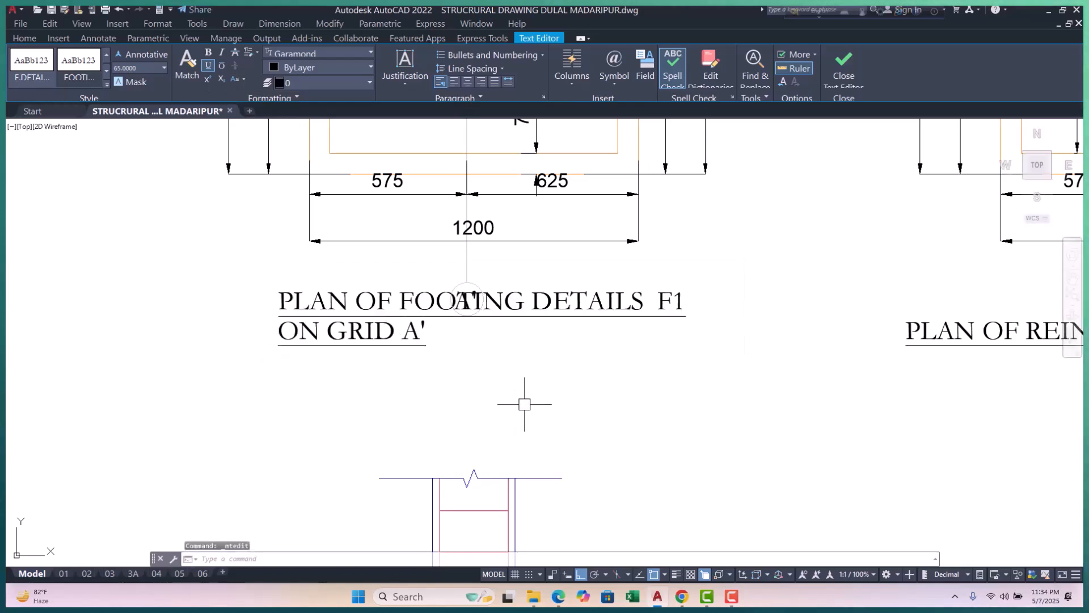
Move the two-line F1 footing plan title down so that it clears the grid A' bubble.
{"action": "scroll", "coordinate": [431, 366], "scroll_direction": "down", "scroll_amount": 5}
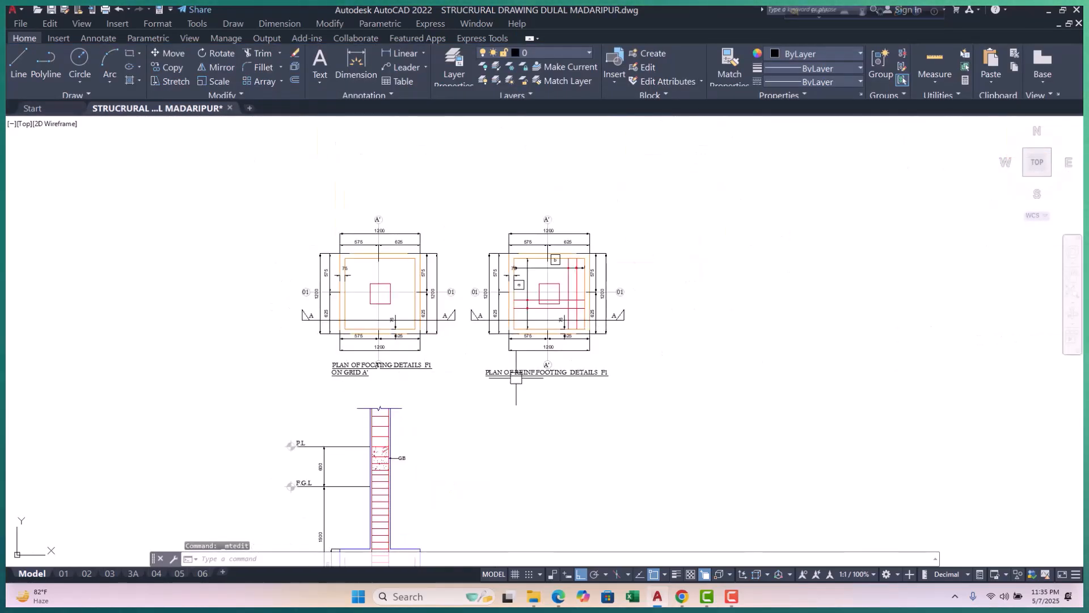
{"action": "scroll", "coordinate": [358, 372], "scroll_direction": "up", "scroll_amount": 3}
{"action": "left_click", "coordinate": [350, 375]}
{"action": "type", "text": "m"}
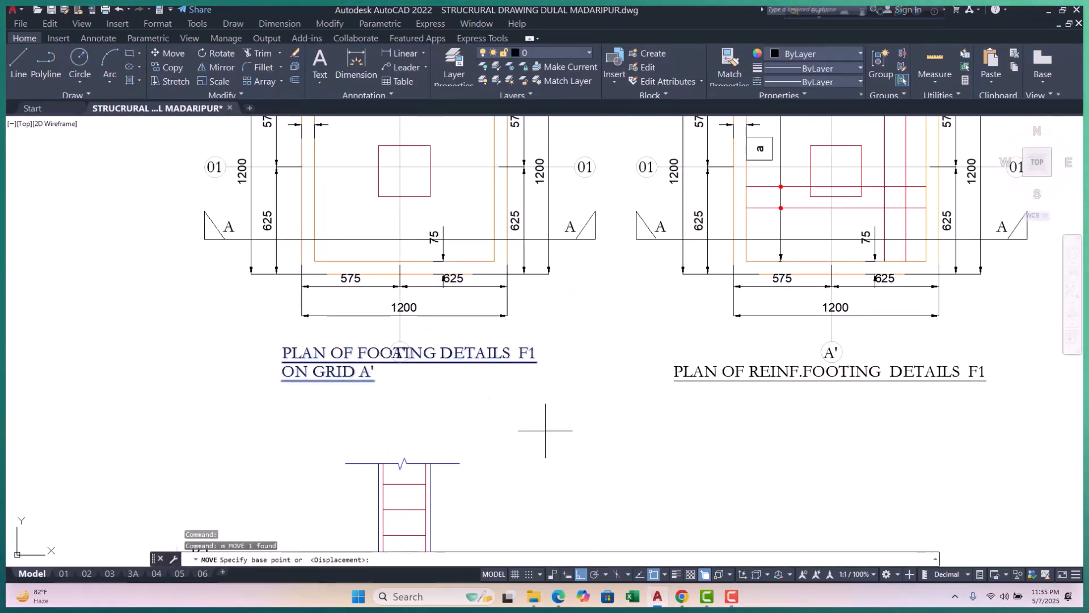
{"action": "key", "text": "Return"}
{"action": "left_click", "coordinate": [546, 427]}
{"action": "key", "text": "Escape"}
{"action": "key", "text": "Escape"}
{"action": "key", "text": "Escape"}
{"action": "scroll", "coordinate": [337, 205], "scroll_direction": "down", "scroll_amount": 5}
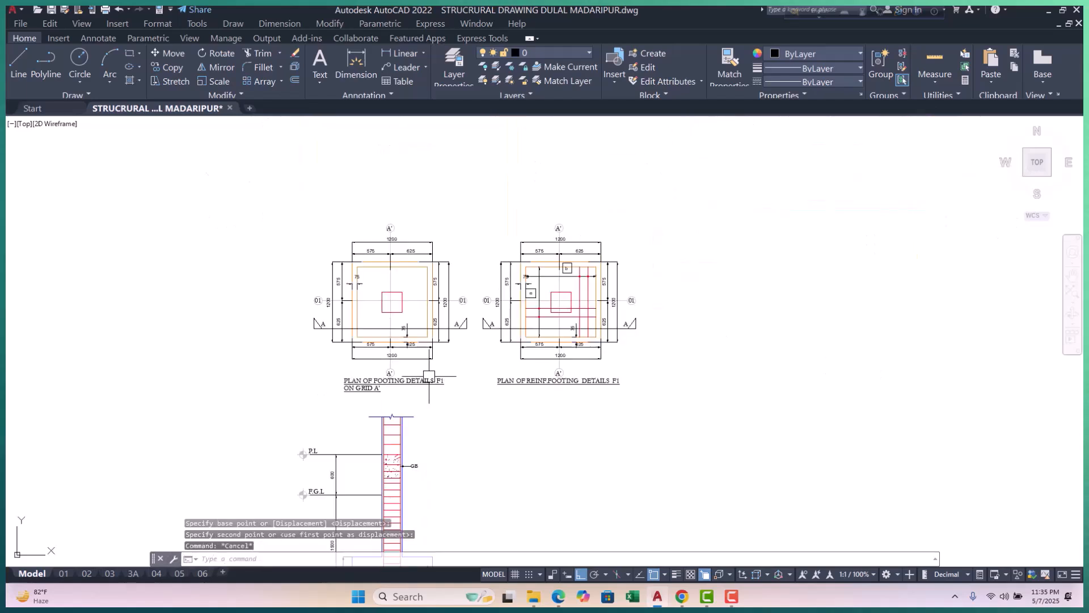
Copy the complete F1 detail set, both plans and the column section, horizontally to the right of the original.
{"action": "left_click", "coordinate": [270, 192]}
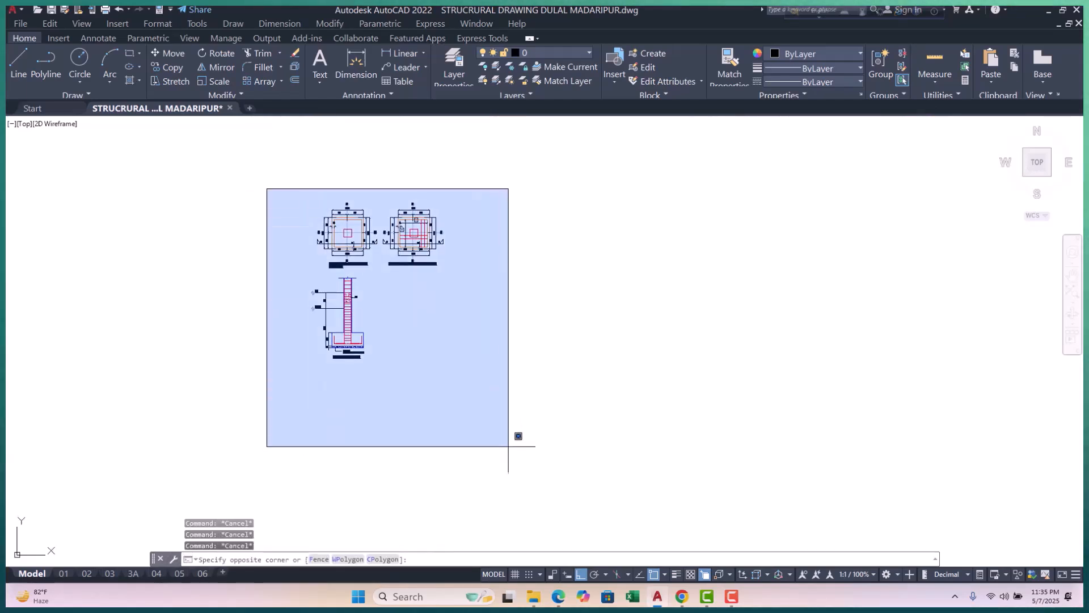
{"action": "left_click", "coordinate": [509, 444]}
{"action": "type", "text": "cp"}
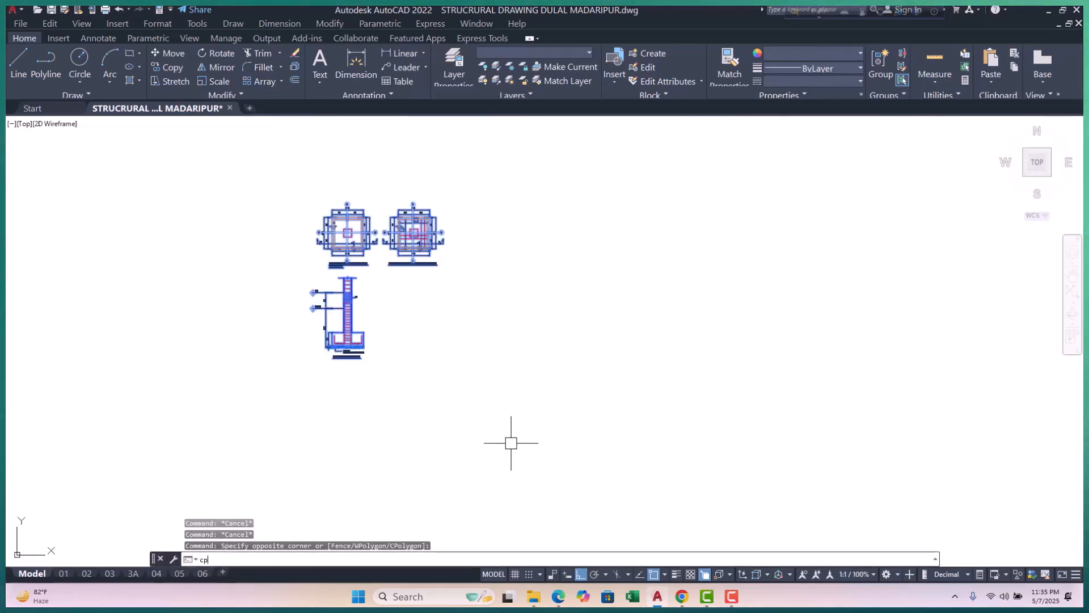
{"action": "key", "text": "Return"}
{"action": "left_click", "coordinate": [486, 366]}
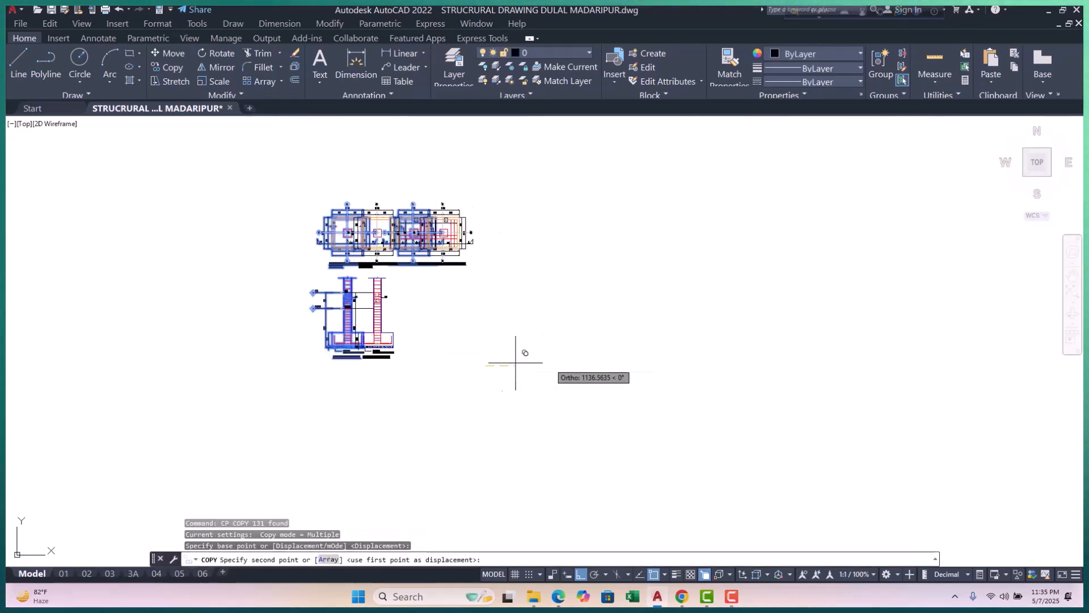
{"action": "left_click", "coordinate": [647, 363]}
{"action": "key", "text": "Escape"}
{"action": "key", "text": "Escape"}
{"action": "scroll", "coordinate": [509, 244], "scroll_direction": "up", "scroll_amount": 3}
{"action": "scroll", "coordinate": [519, 351], "scroll_direction": "down", "scroll_amount": 3}
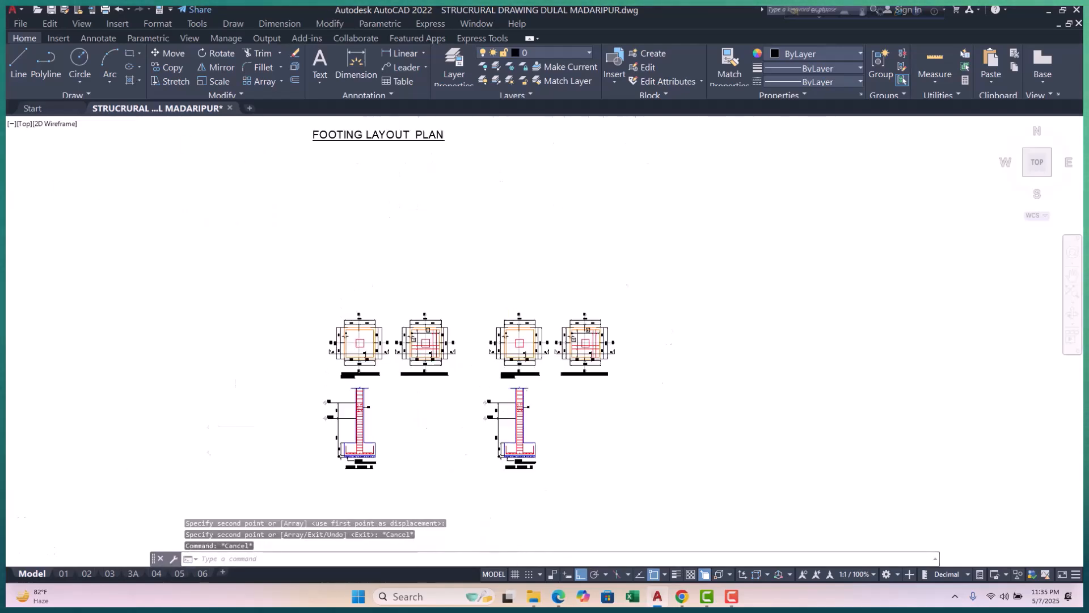
Change the grid reference in the footing plan title of the left F1 detail set to D.
{"action": "scroll", "coordinate": [515, 340], "scroll_direction": "up", "scroll_amount": 7}
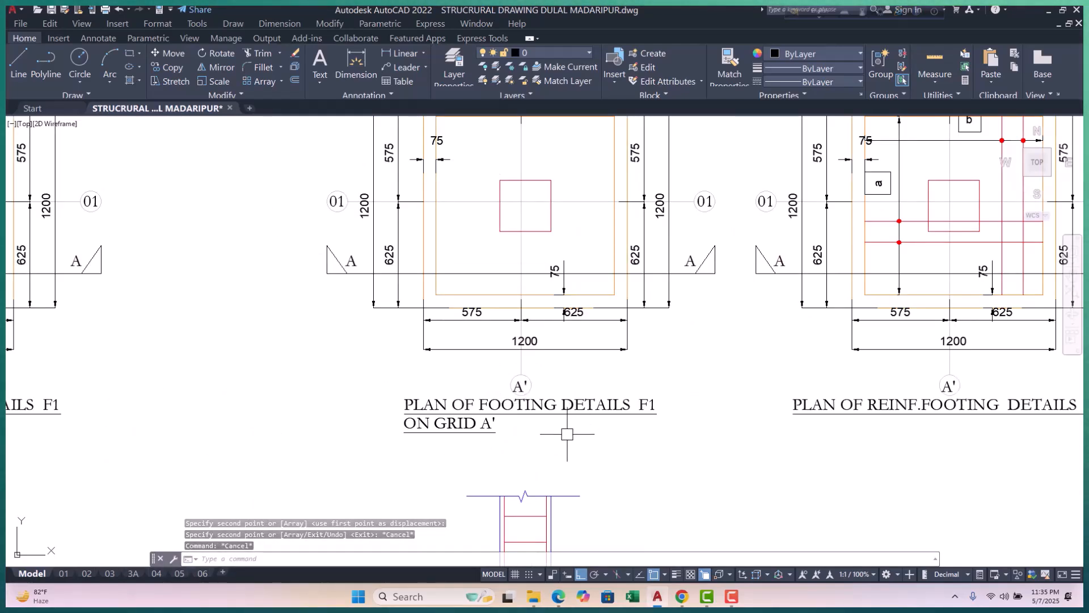
{"action": "scroll", "coordinate": [568, 431], "scroll_direction": "down", "scroll_amount": 8}
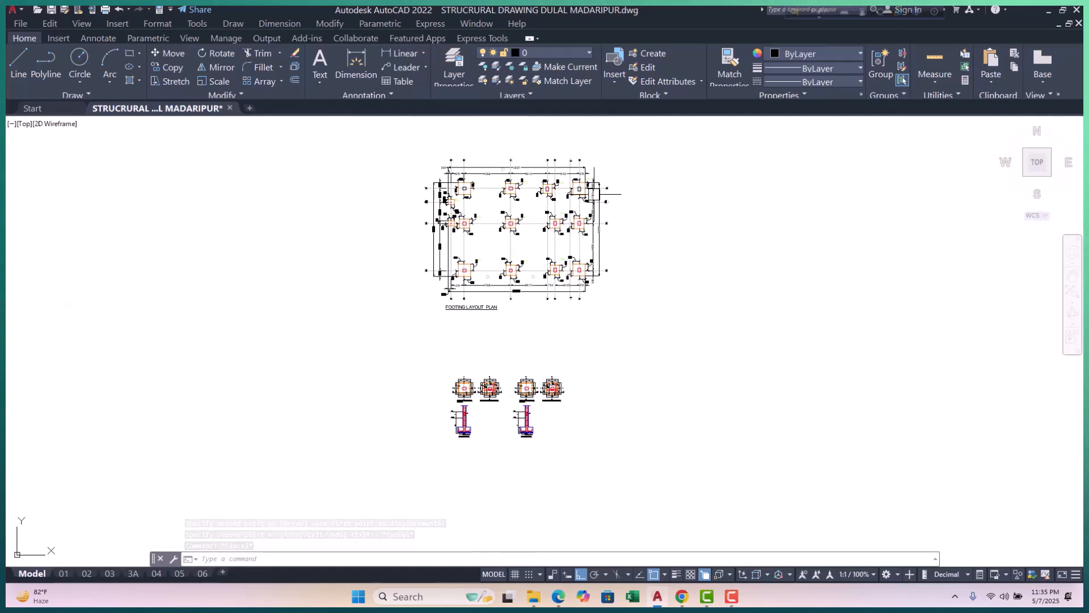
{"action": "scroll", "coordinate": [563, 170], "scroll_direction": "up", "scroll_amount": 8}
{"action": "scroll", "coordinate": [562, 169], "scroll_direction": "down", "scroll_amount": 2}
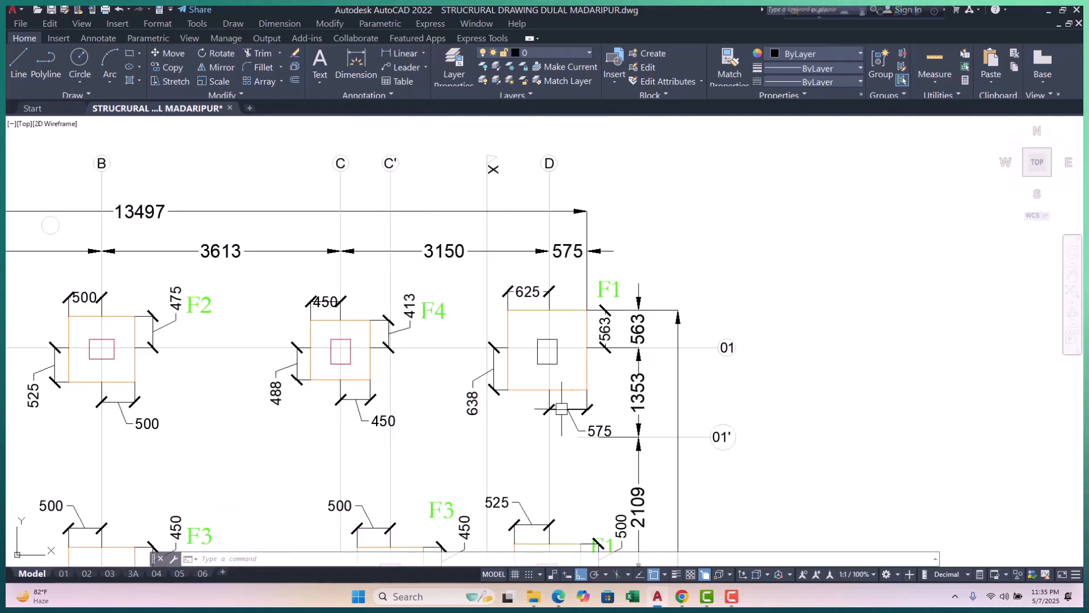
{"action": "scroll", "coordinate": [564, 355], "scroll_direction": "down", "scroll_amount": 6}
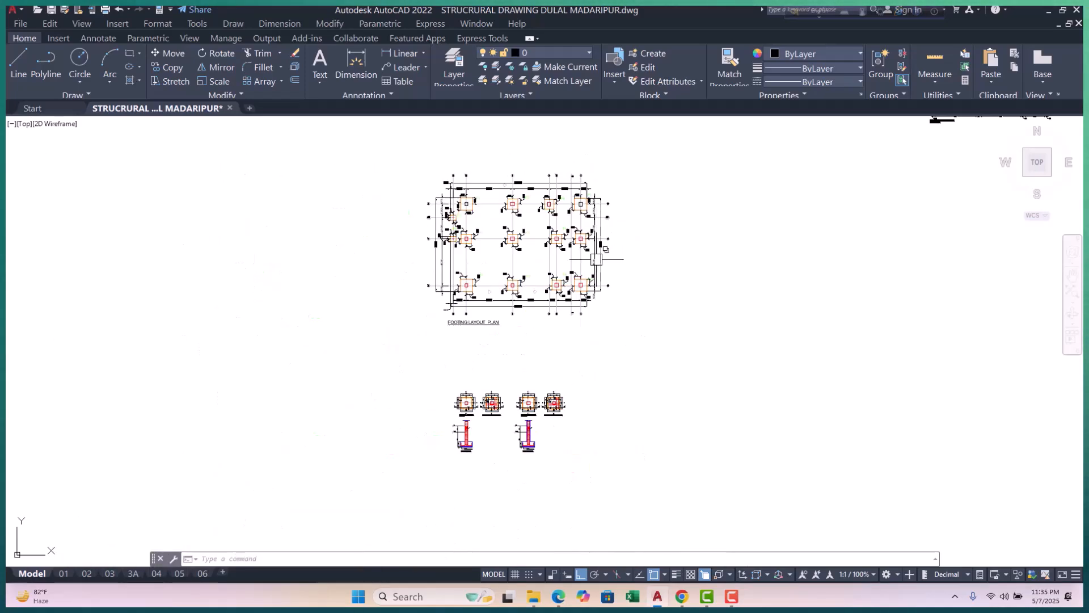
{"action": "scroll", "coordinate": [460, 461], "scroll_direction": "up", "scroll_amount": 15}
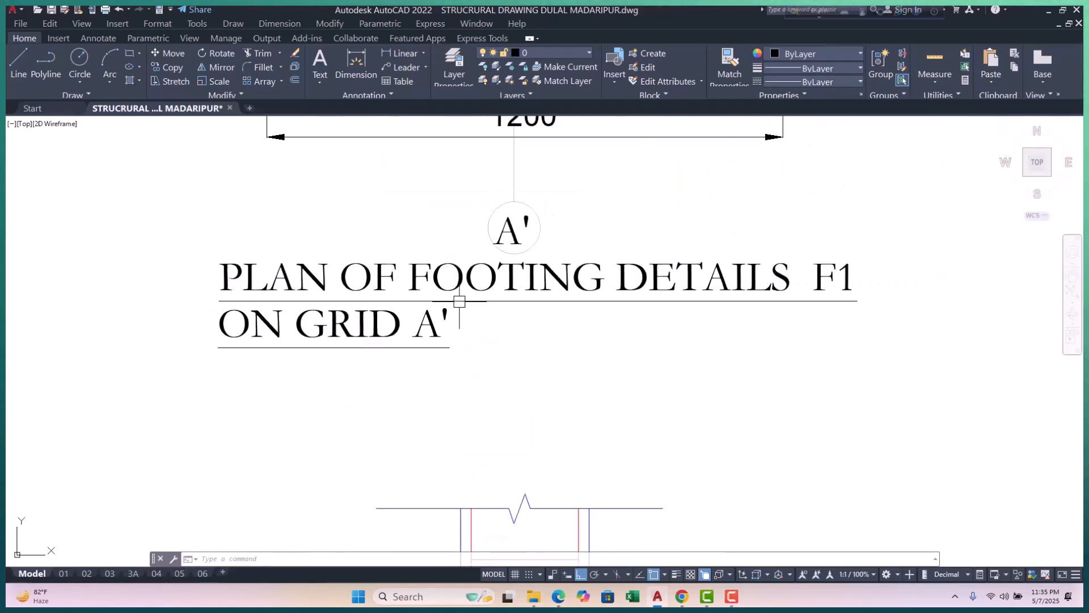
{"action": "double_click", "coordinate": [439, 327]}
{"action": "left_click_drag", "start_coordinate": [409, 329], "coordinate": [470, 328]}
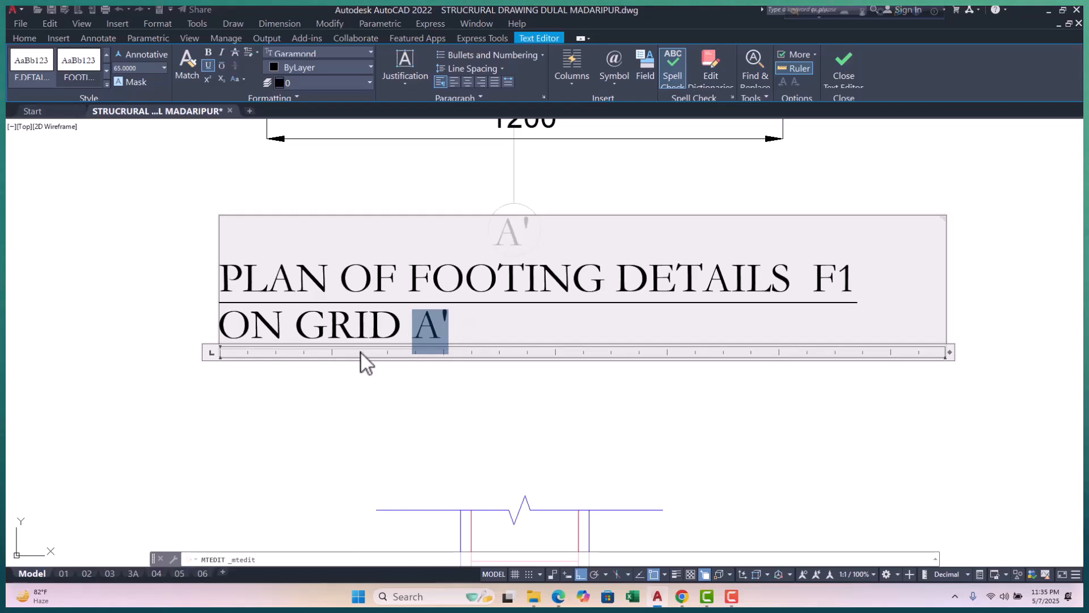
{"action": "type", "text": "D"}
{"action": "left_click", "coordinate": [445, 428]}
Compare the two F1 detail sets with the F1 footing at grids D and 01 on the footing layout plan.
{"action": "scroll", "coordinate": [444, 428], "scroll_direction": "down", "scroll_amount": 8}
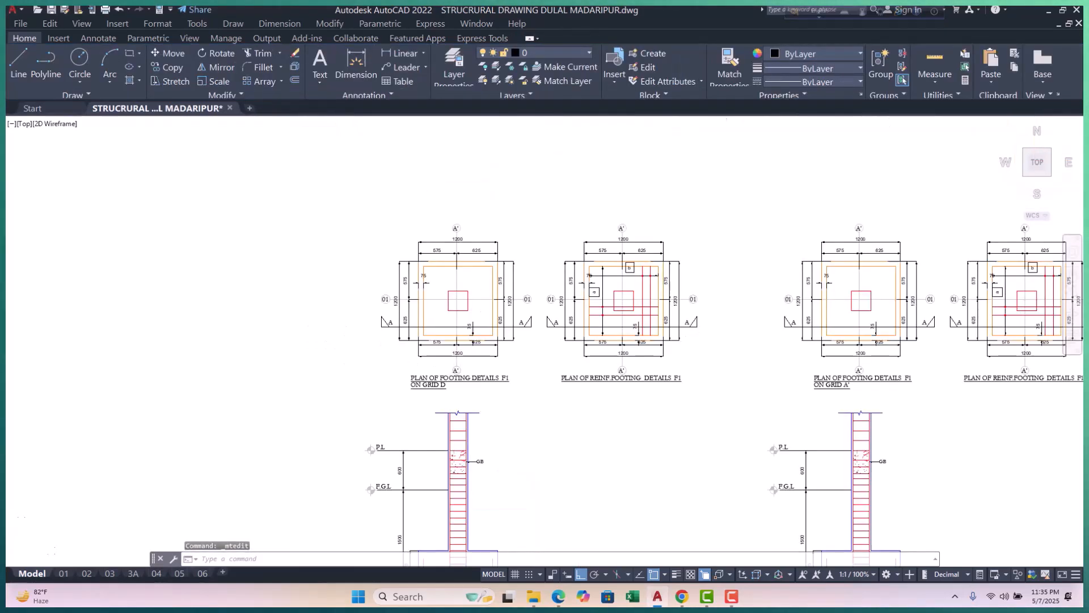
{"action": "scroll", "coordinate": [454, 386], "scroll_direction": "down", "scroll_amount": 4}
{"action": "scroll", "coordinate": [439, 348], "scroll_direction": "up", "scroll_amount": 6}
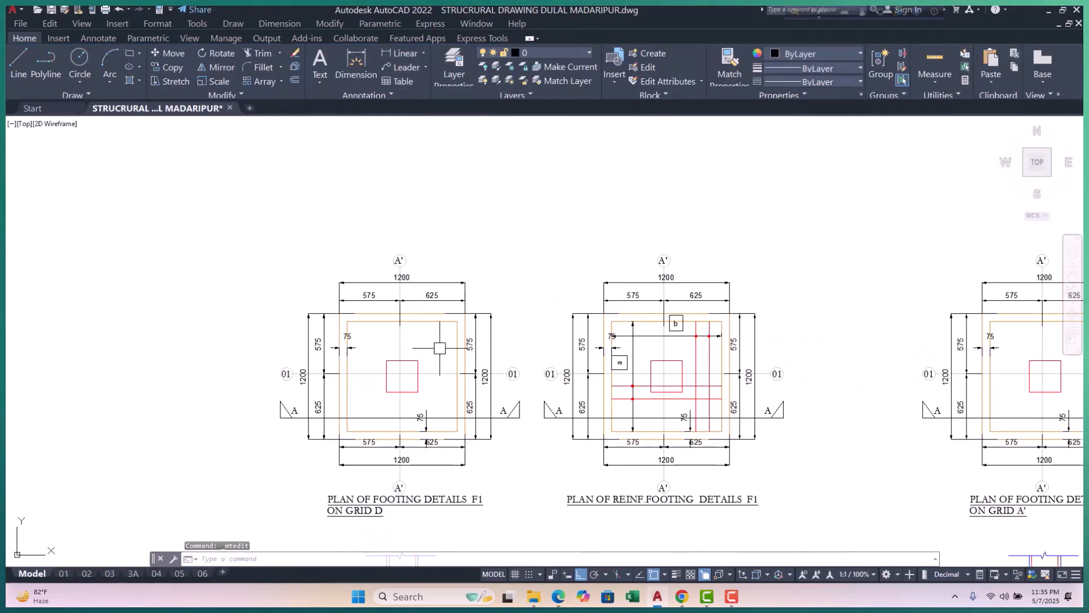
{"action": "scroll", "coordinate": [440, 347], "scroll_direction": "down", "scroll_amount": 6}
{"action": "scroll", "coordinate": [579, 185], "scroll_direction": "up", "scroll_amount": 7}
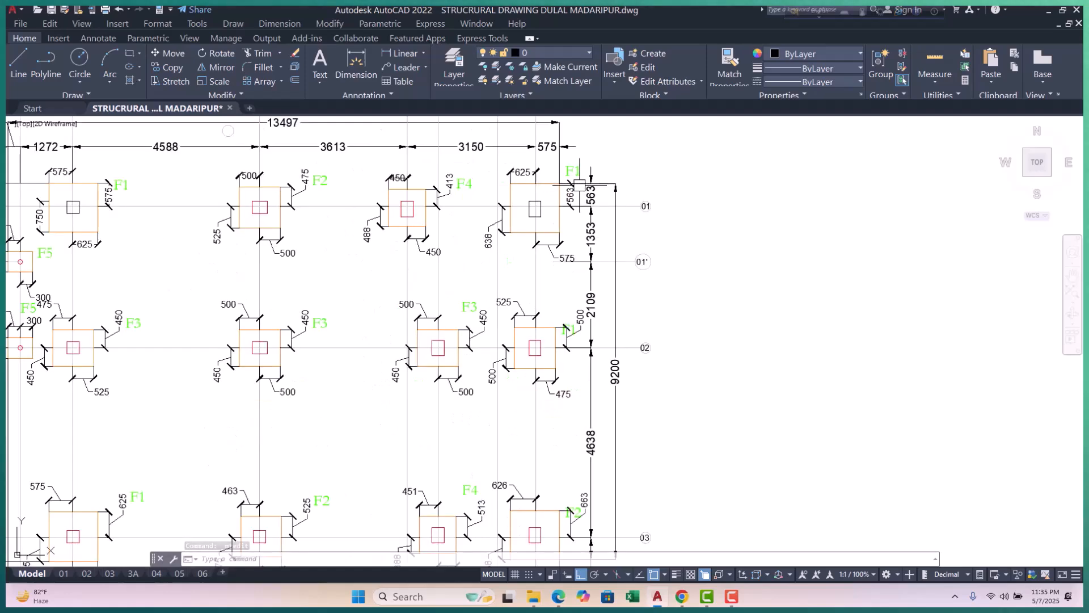
{"action": "scroll", "coordinate": [537, 186], "scroll_direction": "up", "scroll_amount": 5}
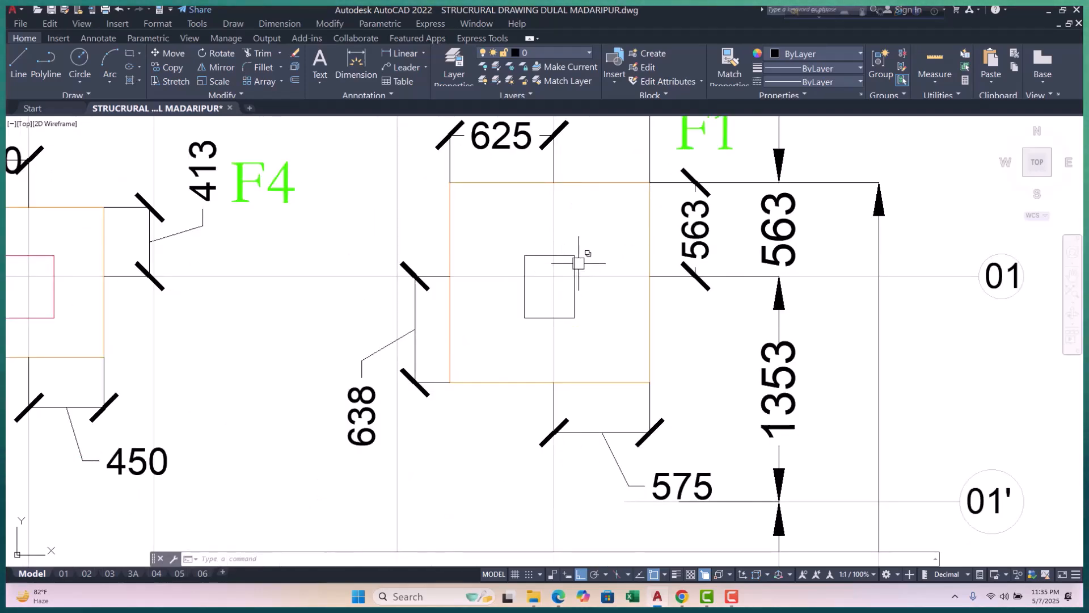
{"action": "left_click", "coordinate": [579, 263]}
{"action": "left_click", "coordinate": [618, 306]}
{"action": "scroll", "coordinate": [590, 304], "scroll_direction": "down", "scroll_amount": 5}
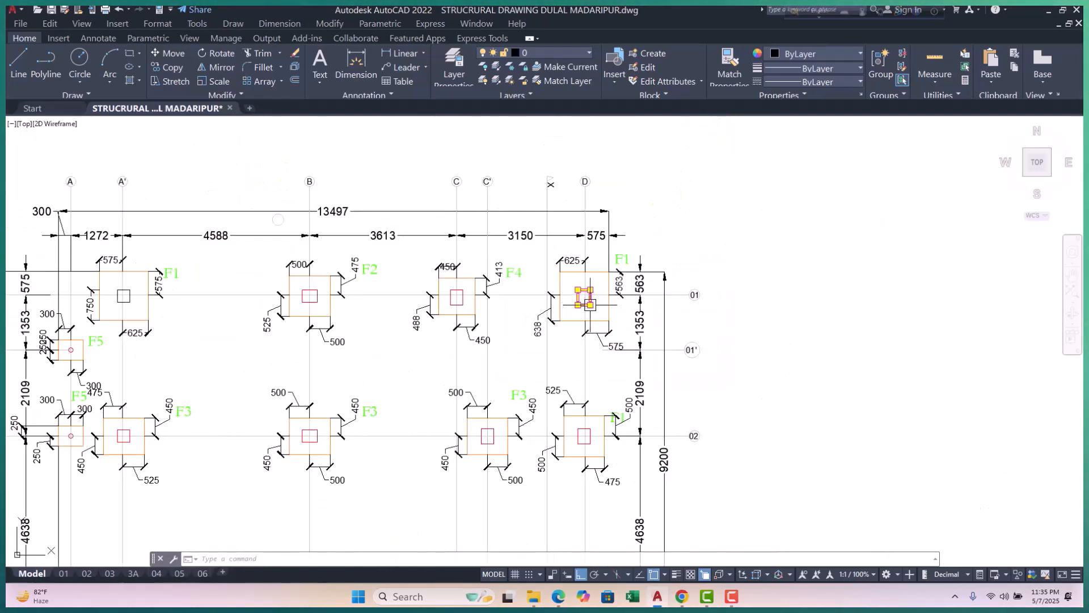
{"action": "key", "text": "Escape"}
{"action": "key", "text": "Escape"}
Select the column and footing outlines of the F1 footing at grids D and 01 on the layout plan.
{"action": "scroll", "coordinate": [465, 304], "scroll_direction": "up", "scroll_amount": 4}
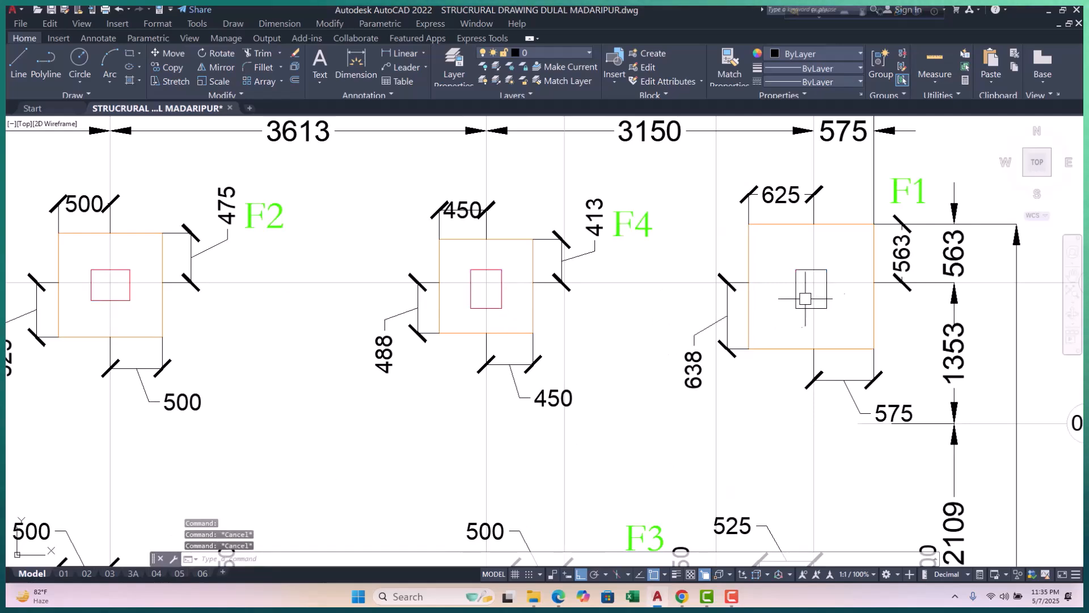
{"action": "key", "text": "Escape"}
{"action": "scroll", "coordinate": [806, 298], "scroll_direction": "up", "scroll_amount": 2}
{"action": "left_click", "coordinate": [779, 286]}
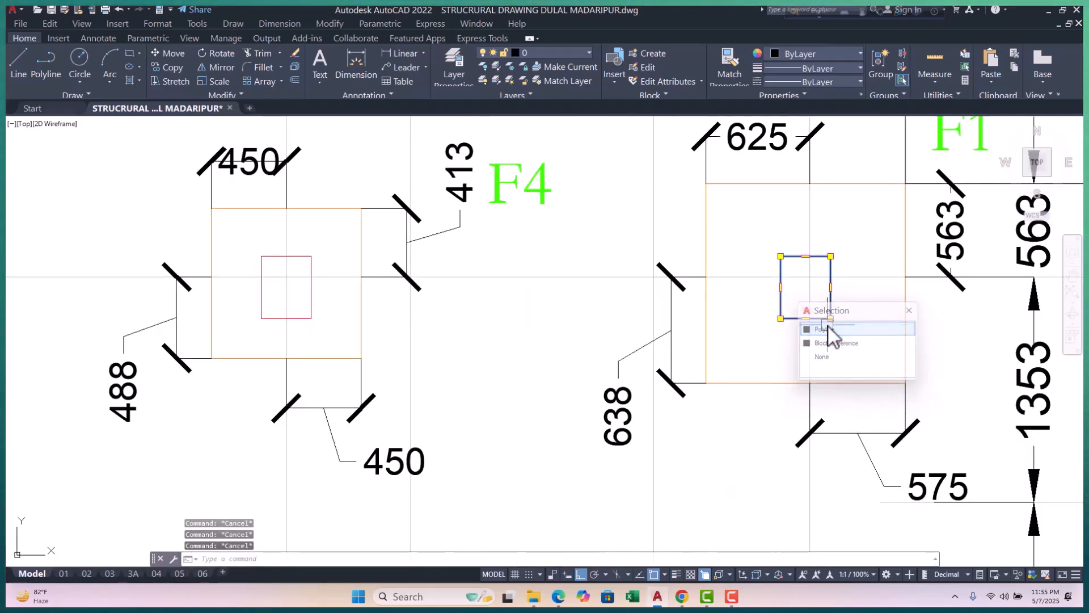
{"action": "left_click", "coordinate": [826, 323]}
{"action": "scroll", "coordinate": [661, 312], "scroll_direction": "down", "scroll_amount": 2}
{"action": "scroll", "coordinate": [687, 278], "scroll_direction": "up", "scroll_amount": 2}
{"action": "left_click", "coordinate": [699, 246]}
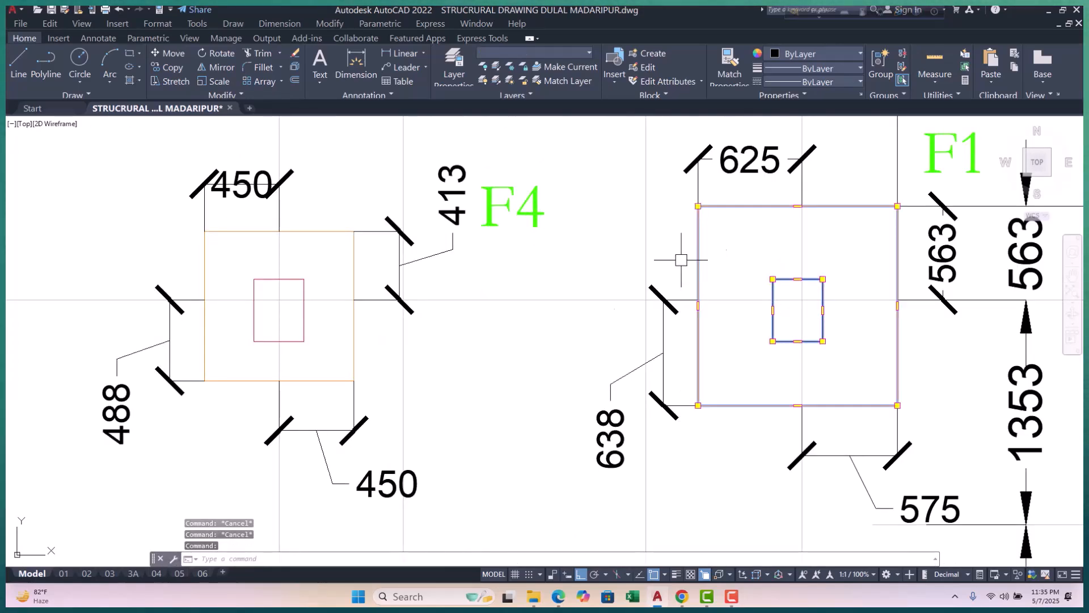
Add the grid D and grid 01 lines with their bubbles to the selection.
{"action": "scroll", "coordinate": [459, 317], "scroll_direction": "down", "scroll_amount": 2}
{"action": "middle_click_drag", "start_coordinate": [632, 134], "coordinate": [603, 209]}
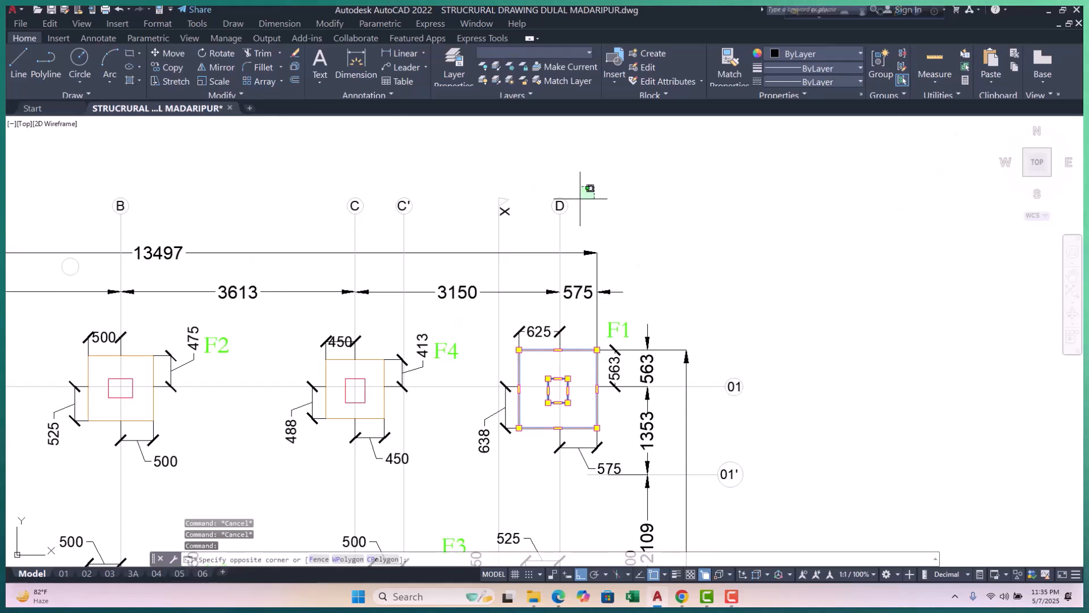
{"action": "left_click", "coordinate": [550, 225]}
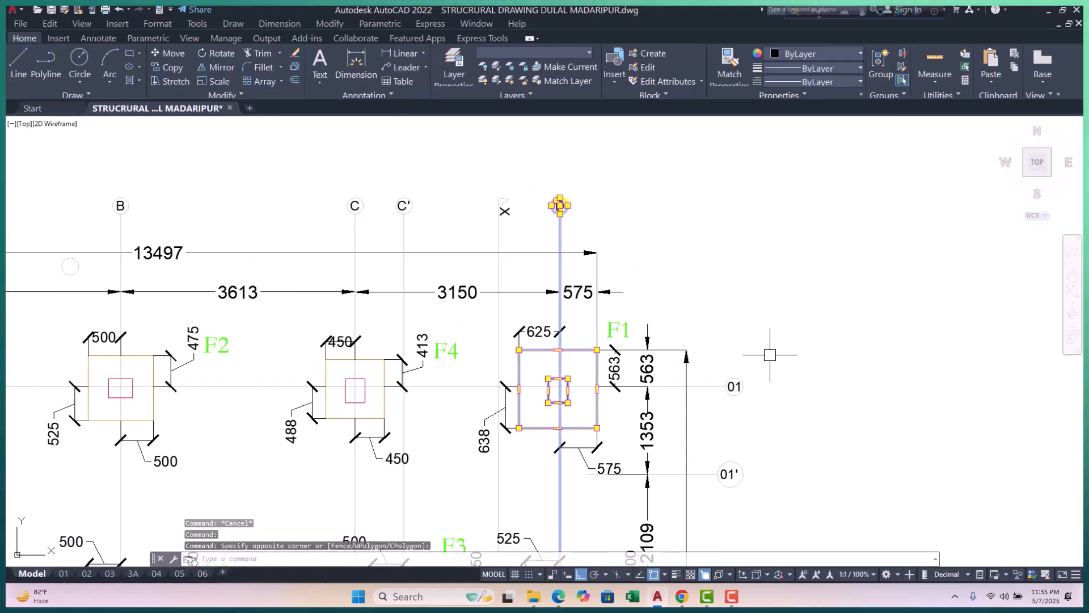
{"action": "left_click", "coordinate": [714, 407]}
{"action": "scroll", "coordinate": [715, 406], "scroll_direction": "down", "scroll_amount": 6}
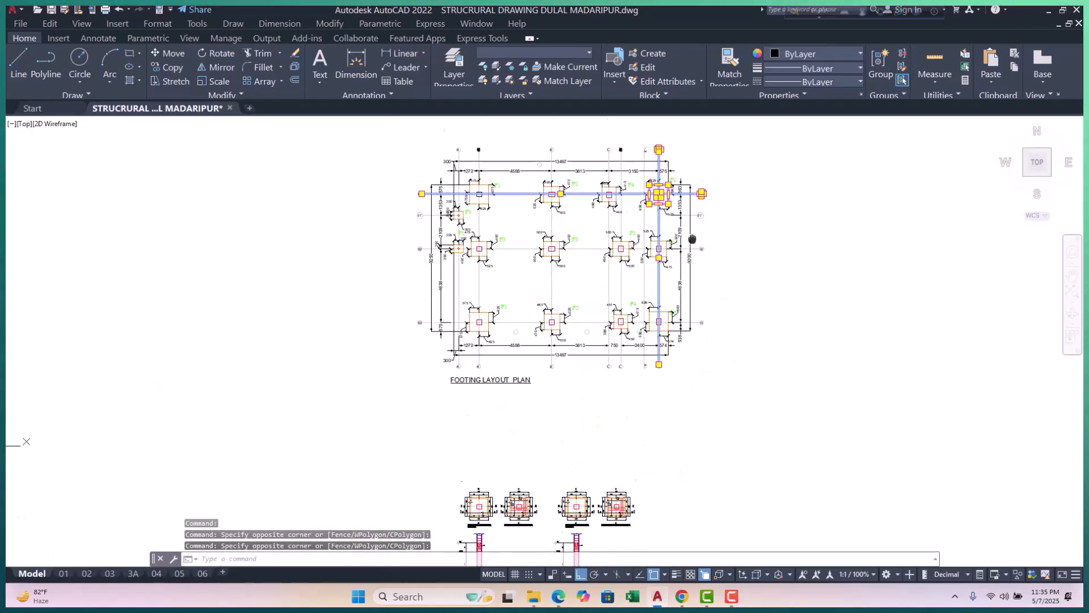
{"action": "scroll", "coordinate": [616, 334], "scroll_direction": "up", "scroll_amount": 6}
{"action": "scroll", "coordinate": [619, 298], "scroll_direction": "down", "scroll_amount": 5}
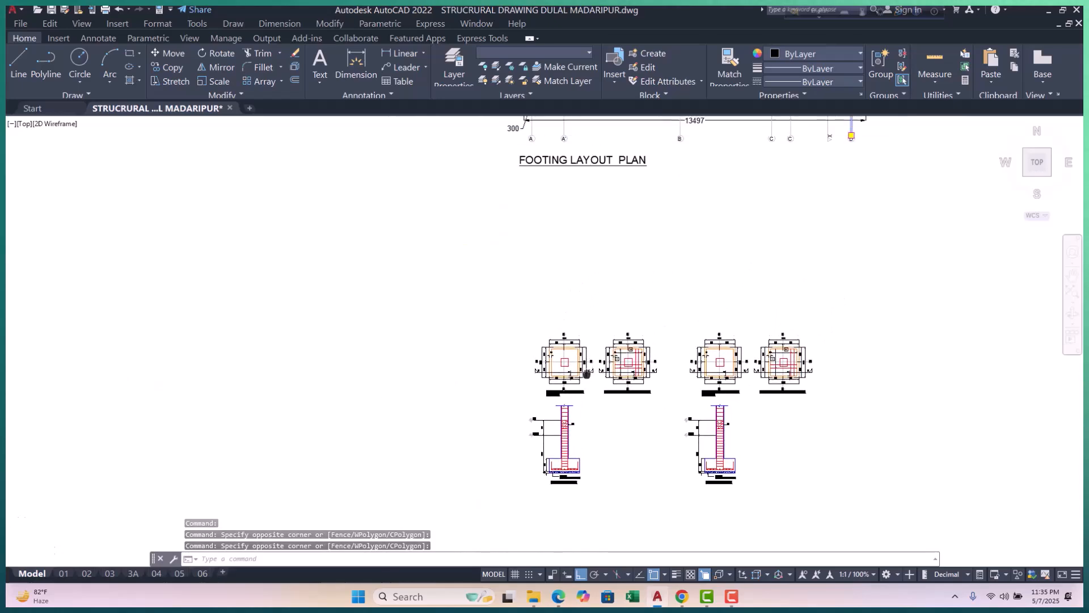
{"action": "scroll", "coordinate": [704, 140], "scroll_direction": "up", "scroll_amount": 7}
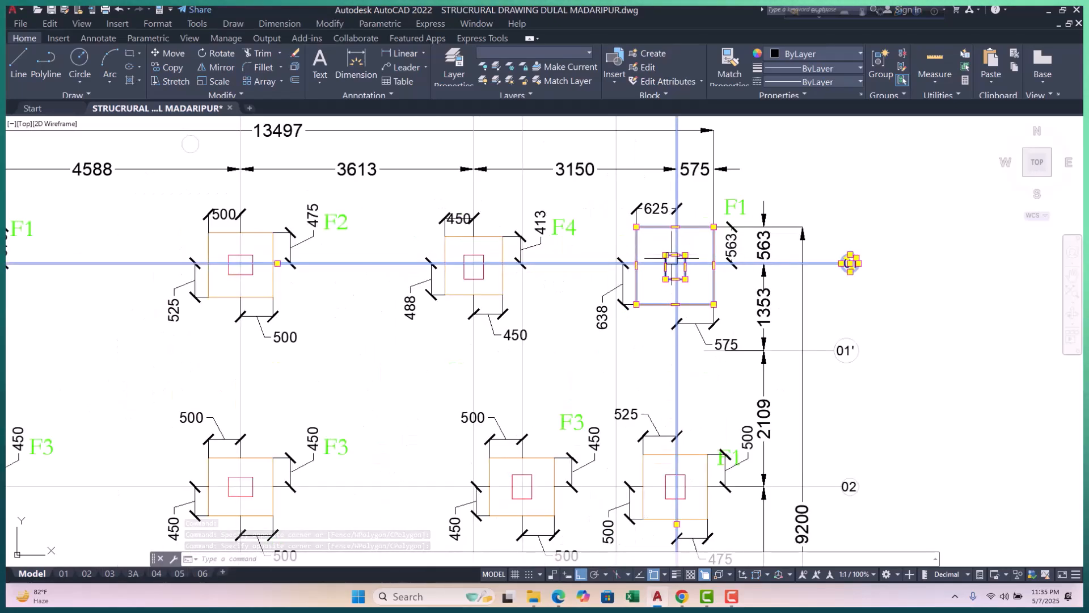
{"action": "scroll", "coordinate": [663, 334], "scroll_direction": "up", "scroll_amount": 2}
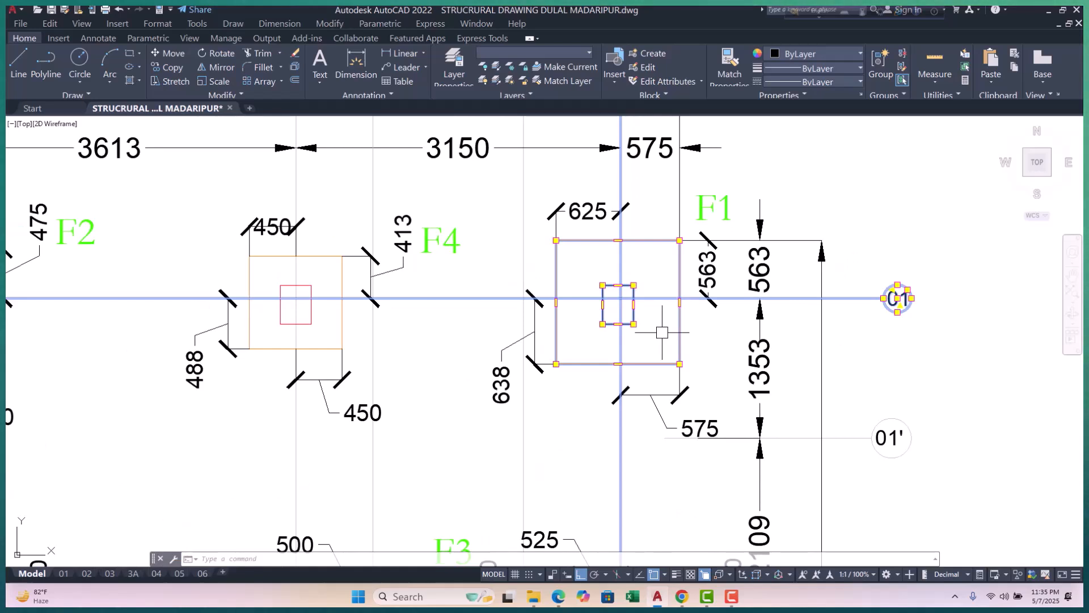
Copy the selected footing and grid objects to the clipboard with the column's centre as base point.
{"action": "key", "text": "ctrl+shift+c"}
{"action": "scroll", "coordinate": [627, 350], "scroll_direction": "up", "scroll_amount": 2}
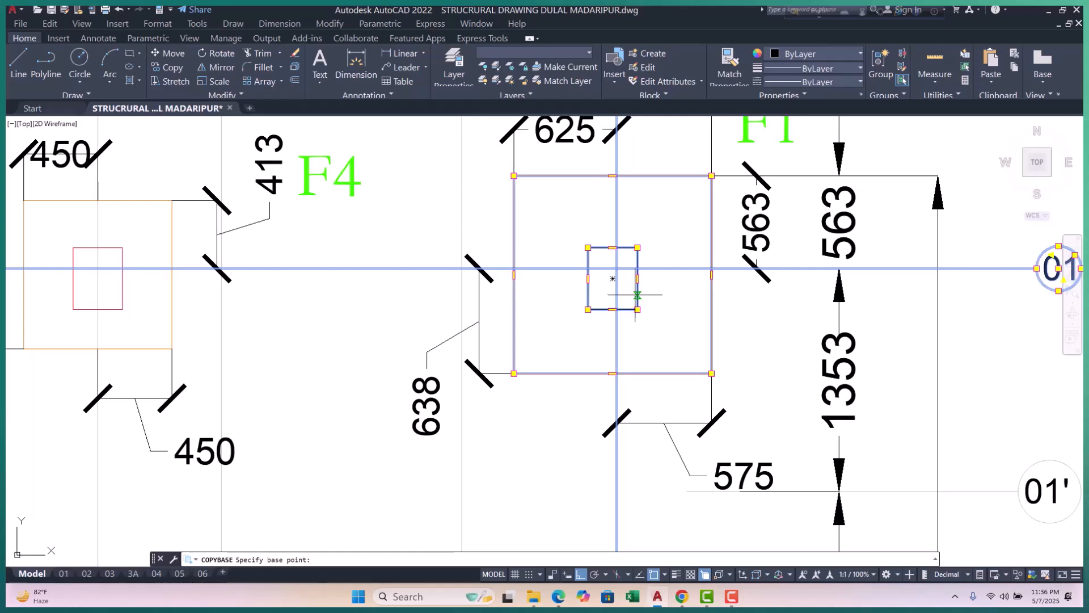
{"action": "left_click", "coordinate": [614, 279]}
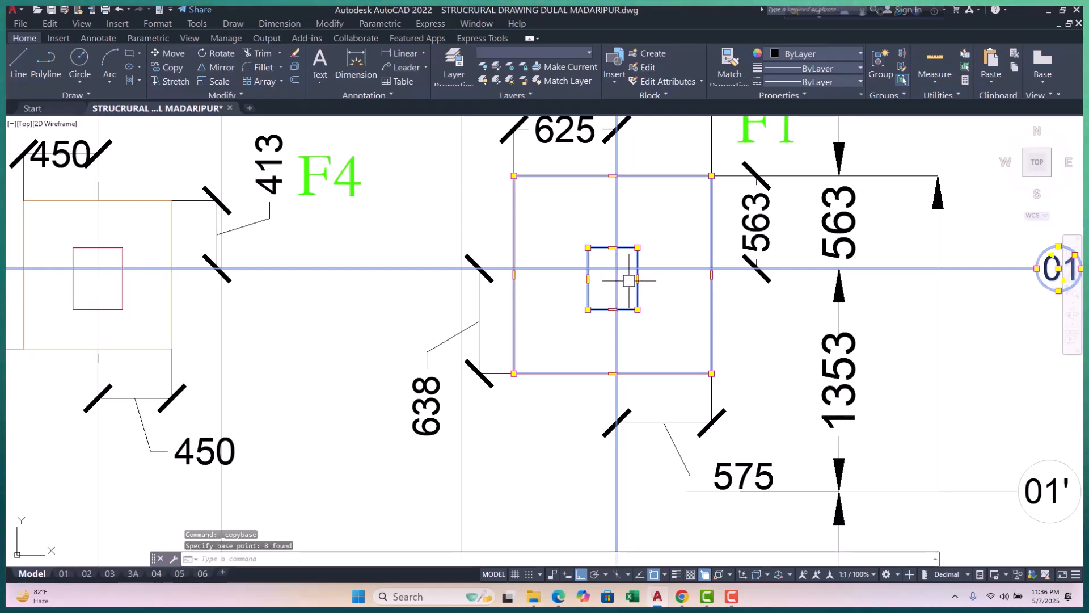
{"action": "scroll", "coordinate": [678, 216], "scroll_direction": "down", "scroll_amount": 3}
{"action": "key", "text": "Escape"}
{"action": "scroll", "coordinate": [720, 226], "scroll_direction": "down", "scroll_amount": 5}
{"action": "scroll", "coordinate": [651, 363], "scroll_direction": "up", "scroll_amount": 1}
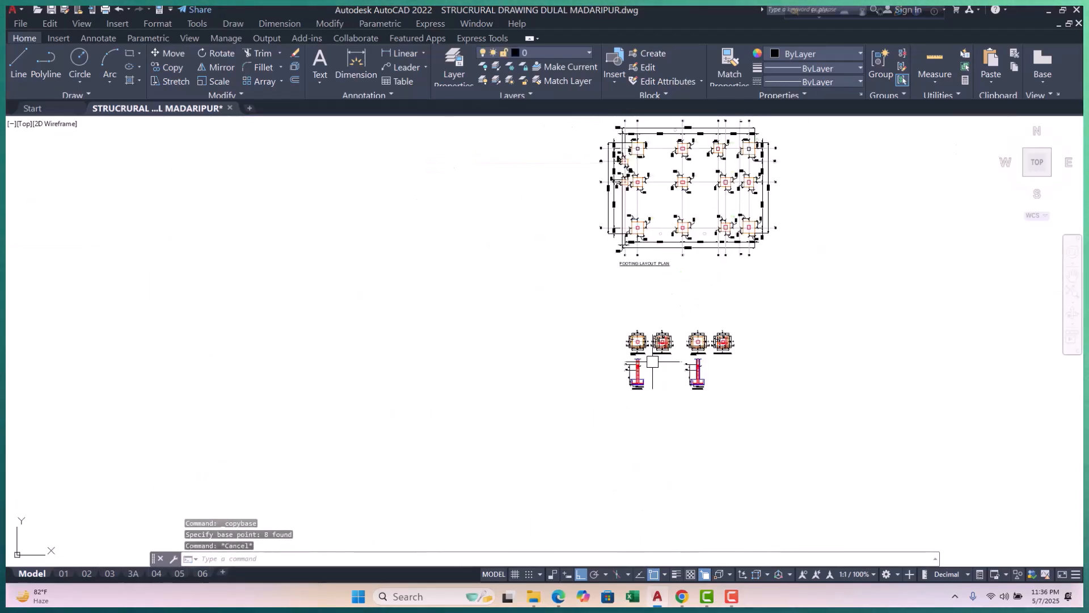
Paste the copied grid D footing as a block onto the column centre of the right F1 footing plan.
{"action": "scroll", "coordinate": [714, 350], "scroll_direction": "up", "scroll_amount": 3}
{"action": "scroll", "coordinate": [621, 335], "scroll_direction": "up", "scroll_amount": 5}
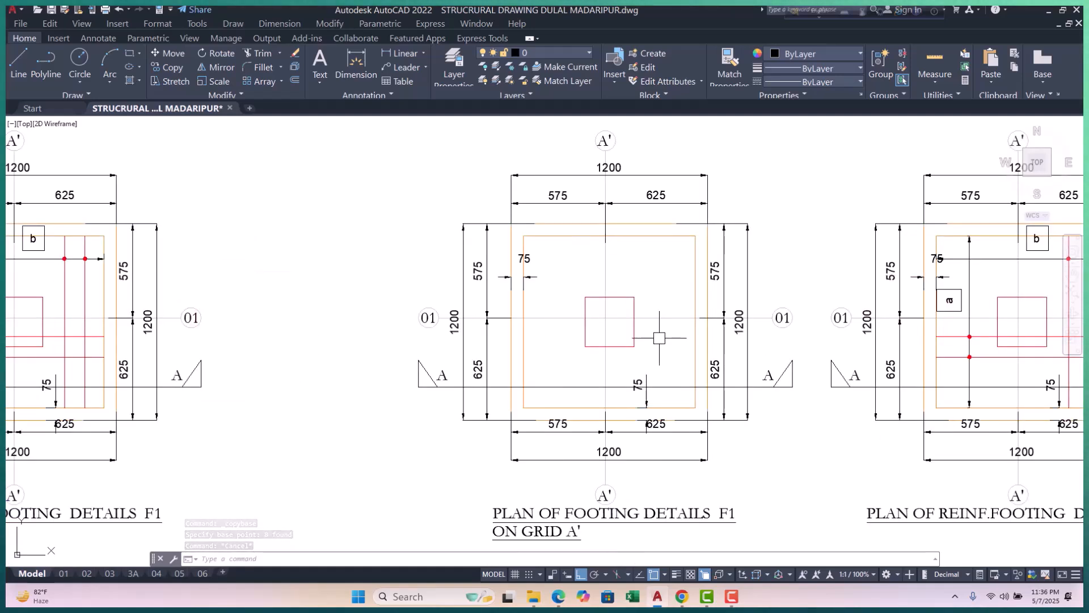
{"action": "key", "text": "ctrl+shift+v"}
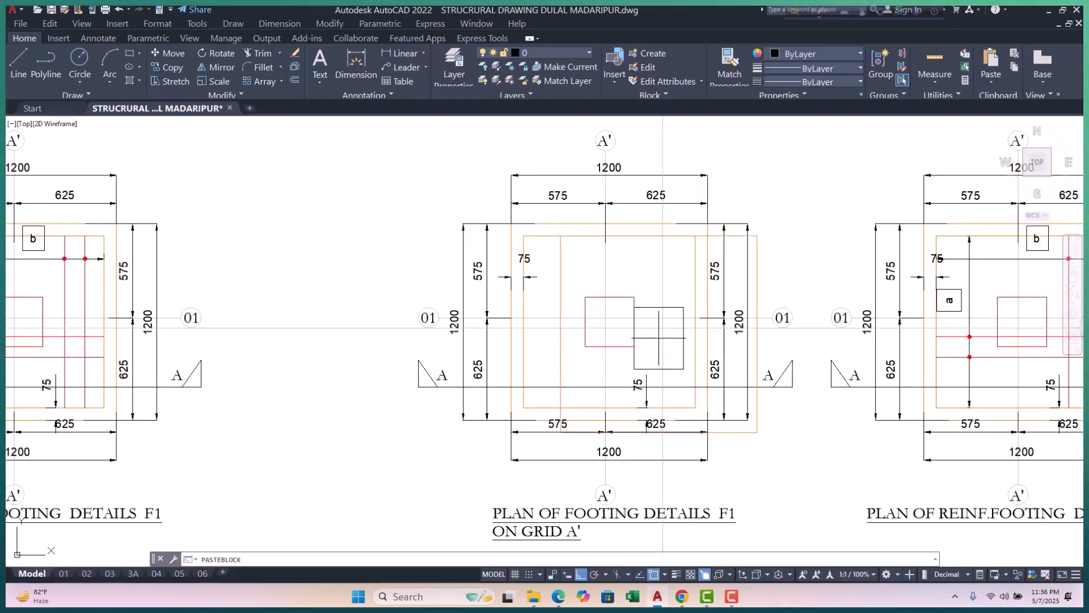
{"action": "scroll", "coordinate": [487, 318], "scroll_direction": "down", "scroll_amount": 5}
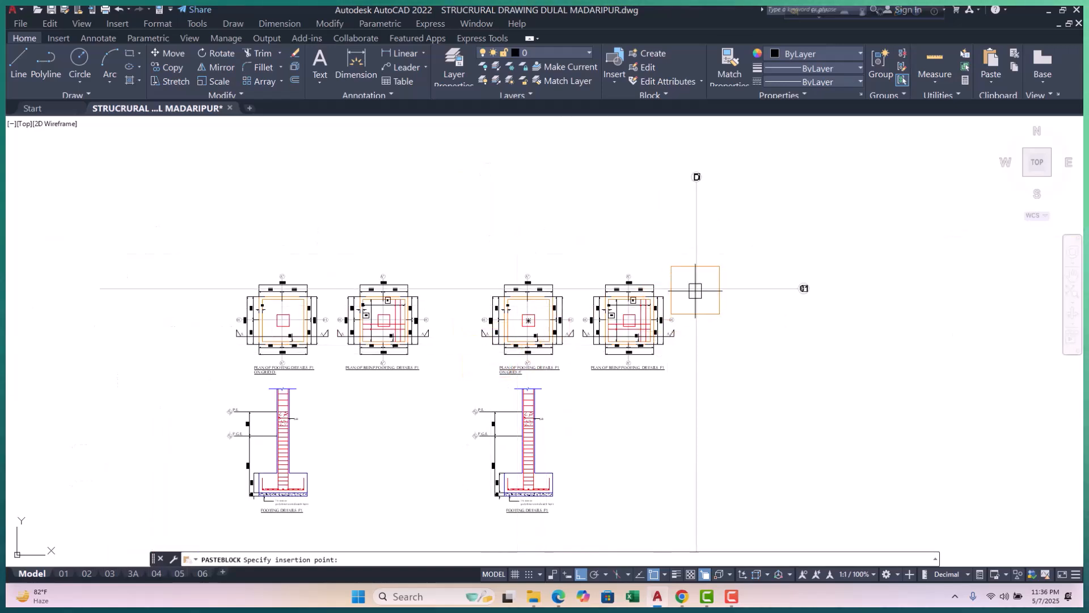
{"action": "scroll", "coordinate": [540, 323], "scroll_direction": "up", "scroll_amount": 8}
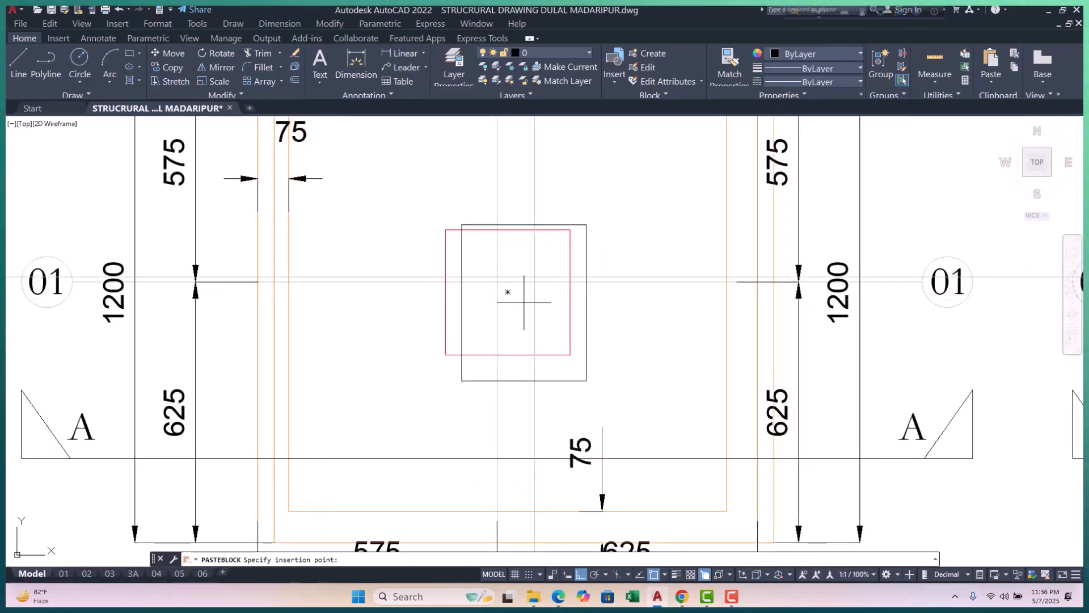
{"action": "key", "text": "Escape"}
{"action": "key", "text": "Escape"}
Erase the old red column outline beneath the pasted block in the right F1 footing plan.
{"action": "scroll", "coordinate": [620, 333], "scroll_direction": "down", "scroll_amount": 4}
{"action": "scroll", "coordinate": [471, 299], "scroll_direction": "up", "scroll_amount": 2}
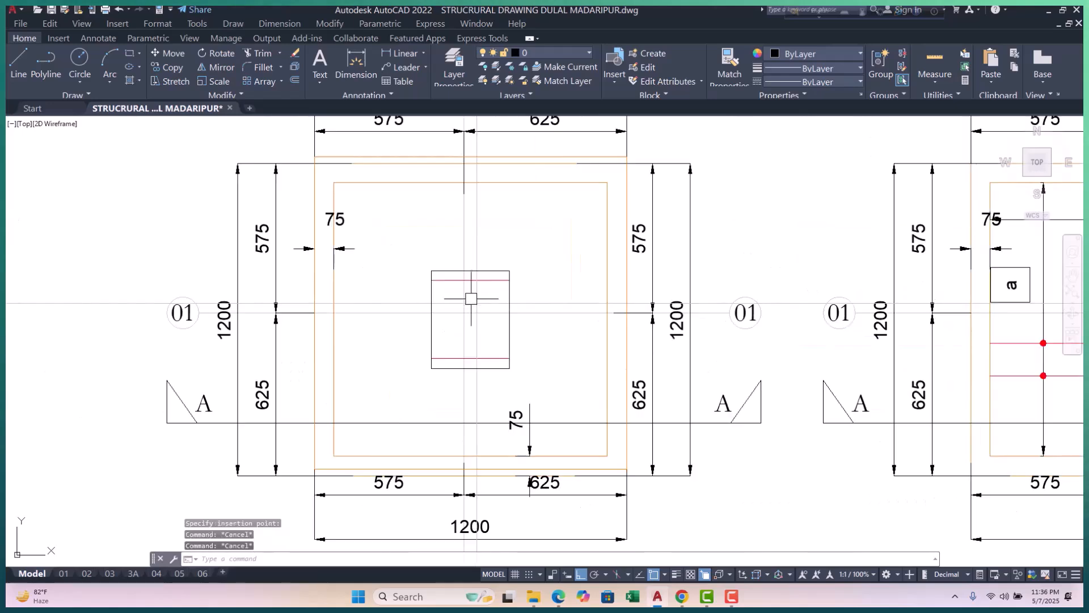
{"action": "left_click", "coordinate": [493, 271]}
{"action": "scroll", "coordinate": [544, 284], "scroll_direction": "down", "scroll_amount": 4}
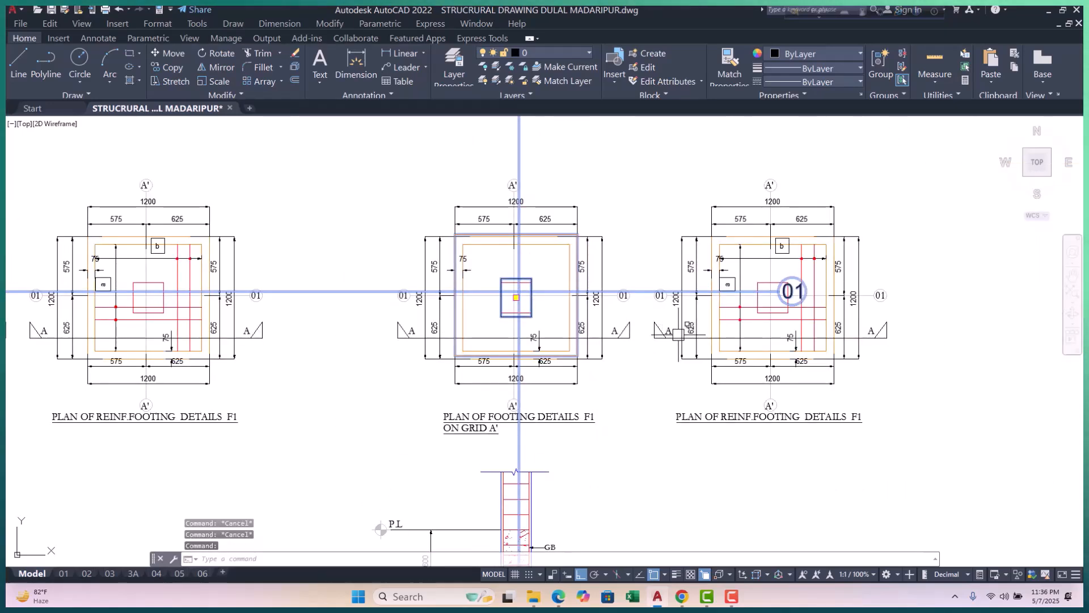
{"action": "key", "text": "Escape"}
{"action": "scroll", "coordinate": [556, 282], "scroll_direction": "up", "scroll_amount": 2}
{"action": "scroll", "coordinate": [455, 283], "scroll_direction": "up", "scroll_amount": 2}
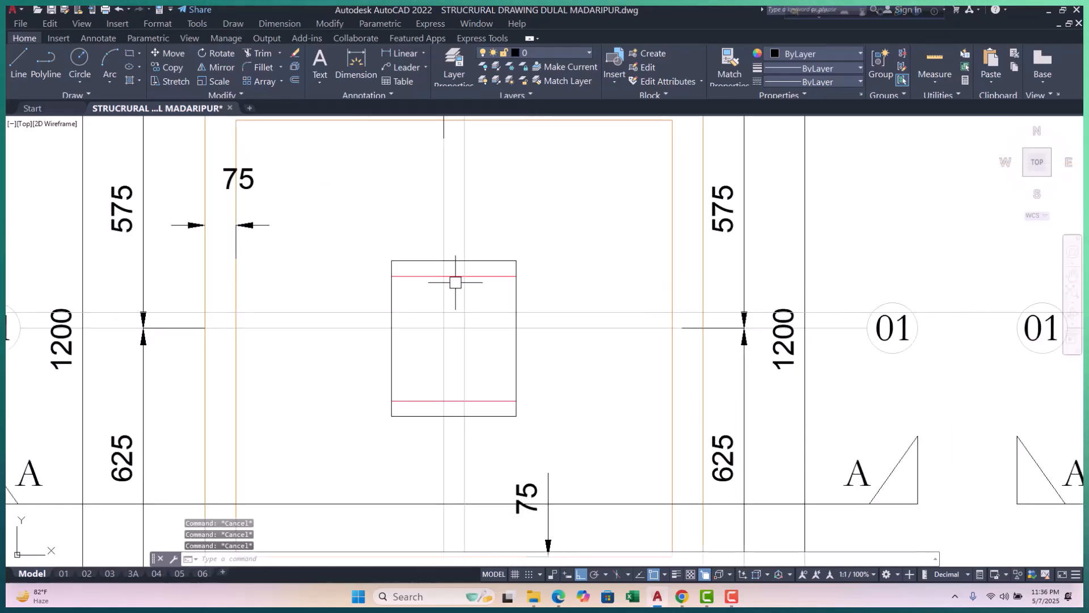
{"action": "left_click", "coordinate": [496, 272]}
{"action": "type", "text": "e"}
{"action": "key", "text": "Return"}
{"action": "scroll", "coordinate": [556, 287], "scroll_direction": "down", "scroll_amount": 4}
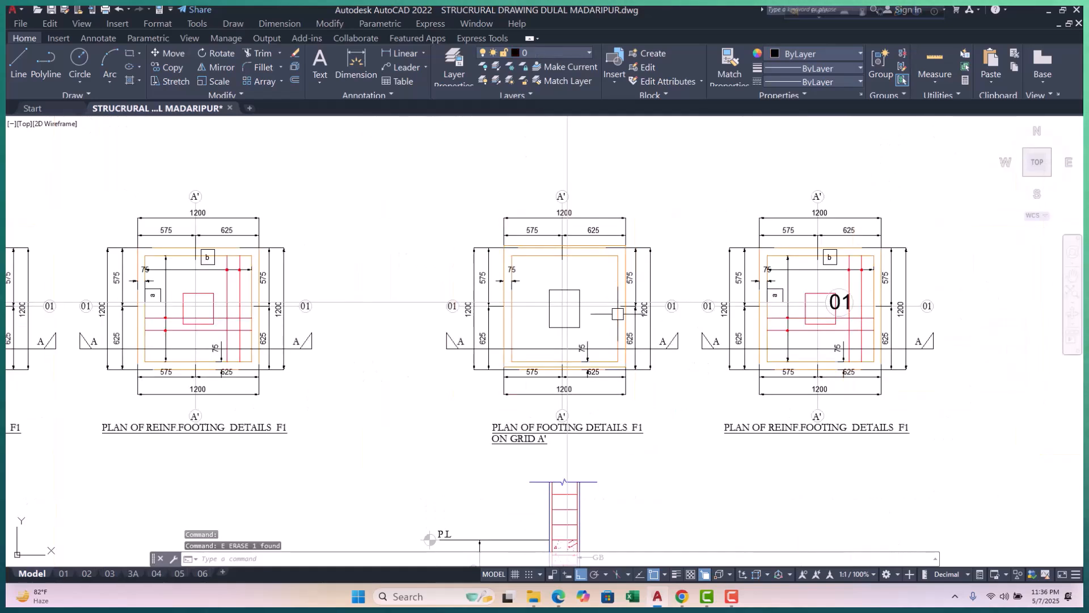
Compare the pasted block's footing outline with the old inner and outer outlines of the right F1 footing plan.
{"action": "scroll", "coordinate": [567, 273], "scroll_direction": "up", "scroll_amount": 1}
{"action": "left_click", "coordinate": [601, 242]}
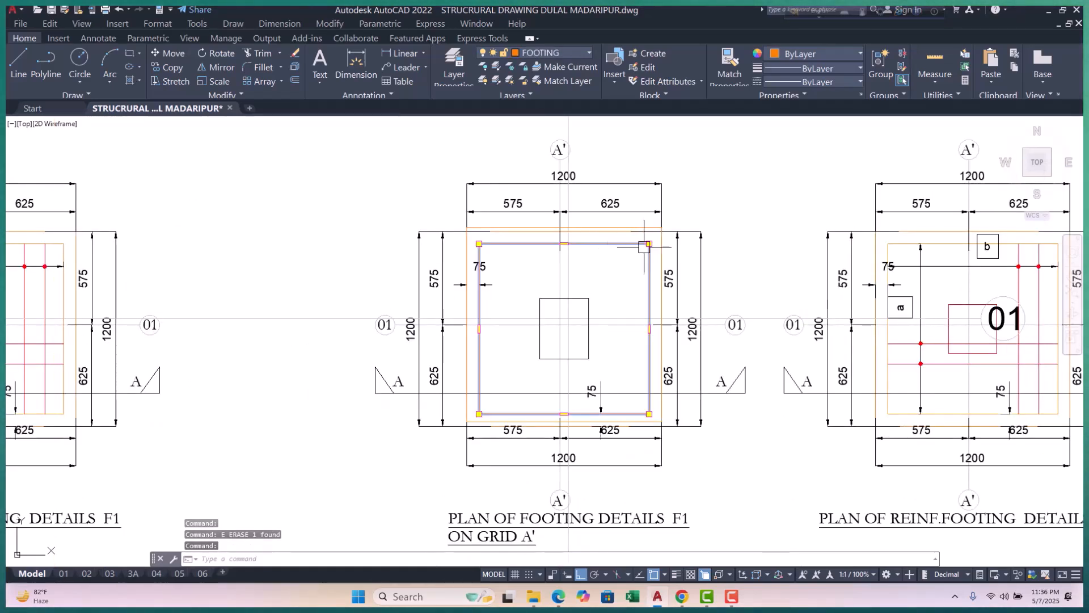
{"action": "key", "text": "Escape"}
{"action": "key", "text": "Escape"}
{"action": "scroll", "coordinate": [646, 244], "scroll_direction": "up", "scroll_amount": 4}
{"action": "left_click", "coordinate": [684, 245]}
{"action": "scroll", "coordinate": [591, 265], "scroll_direction": "down", "scroll_amount": 6}
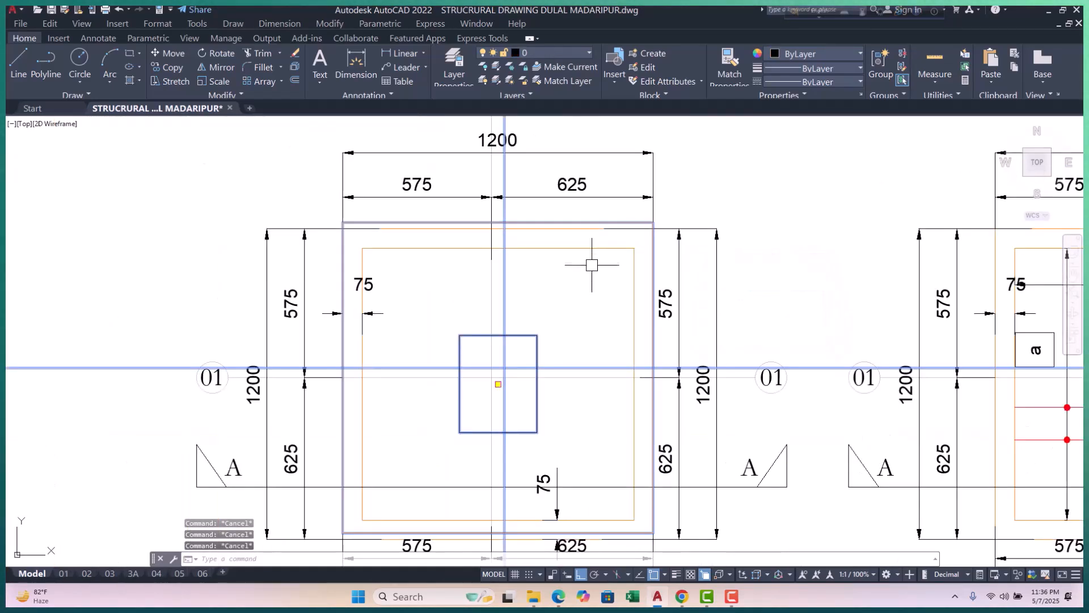
{"action": "key", "text": "Escape"}
{"action": "scroll", "coordinate": [546, 245], "scroll_direction": "up", "scroll_amount": 2}
{"action": "scroll", "coordinate": [433, 270], "scroll_direction": "up", "scroll_amount": 5}
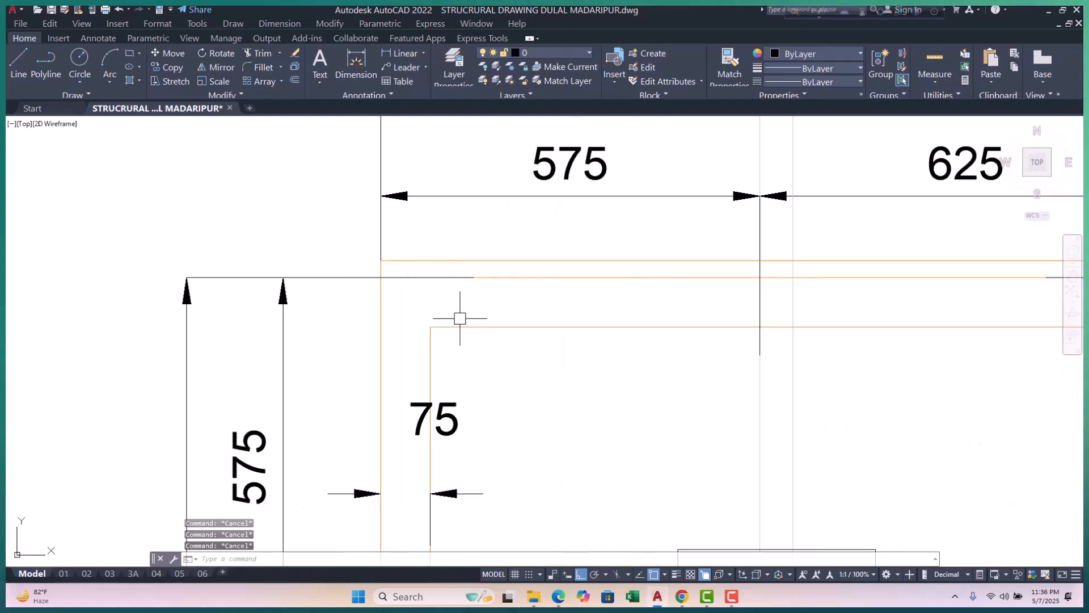
{"action": "scroll", "coordinate": [465, 307], "scroll_direction": "down", "scroll_amount": 5}
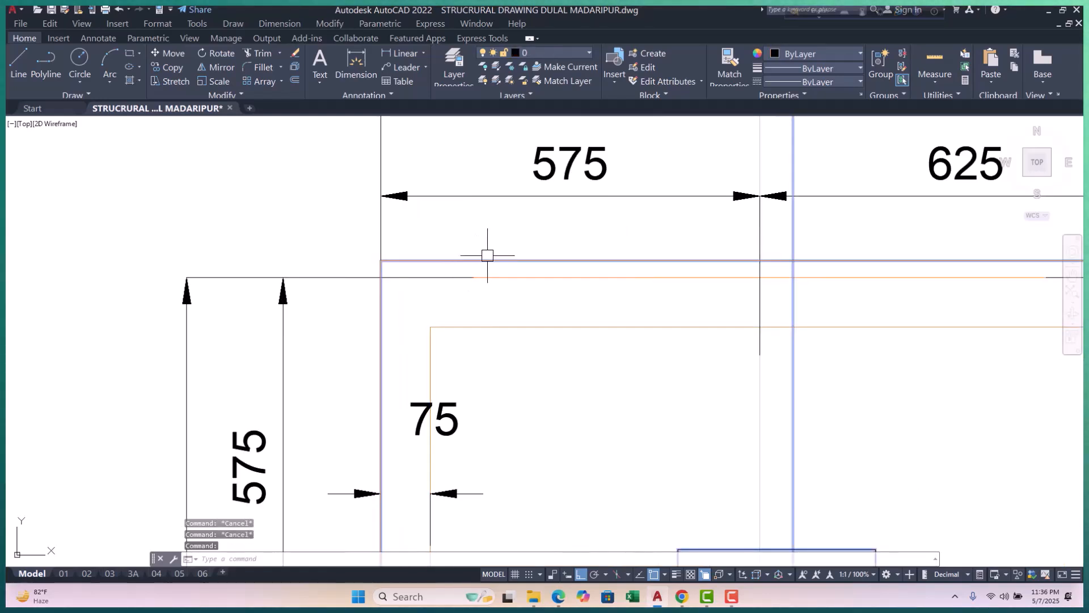
{"action": "scroll", "coordinate": [561, 285], "scroll_direction": "down", "scroll_amount": 2}
{"action": "key", "text": "Escape"}
{"action": "scroll", "coordinate": [565, 283], "scroll_direction": "up", "scroll_amount": 3}
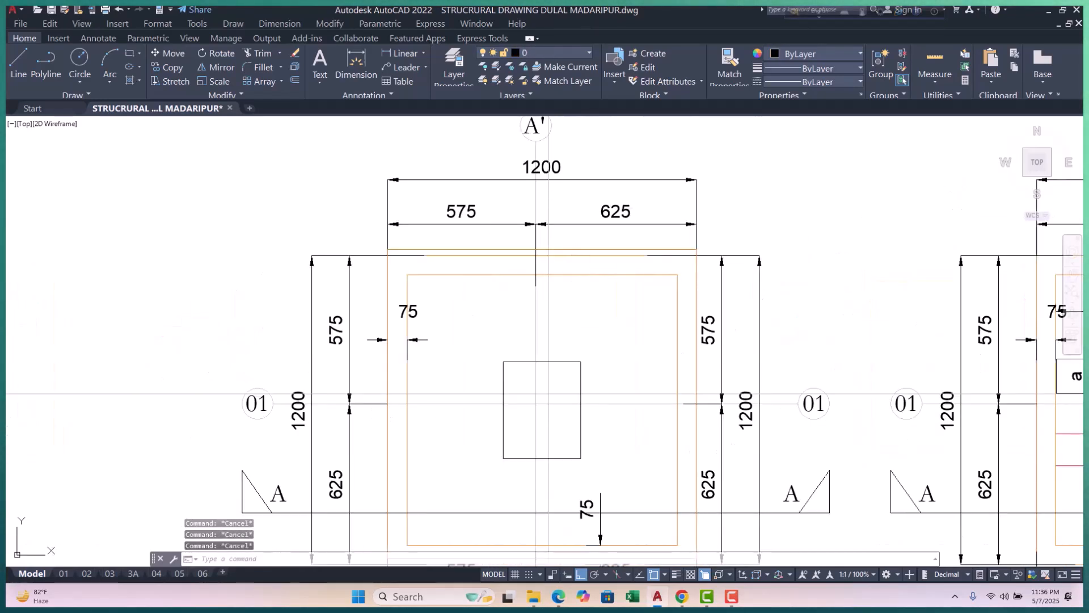
Erase the old inner and outer footing outlines from the right F1 footing plan, keeping the pasted block.
{"action": "left_click", "coordinate": [591, 272]}
{"action": "type", "text": "e"}
{"action": "key", "text": "Return"}
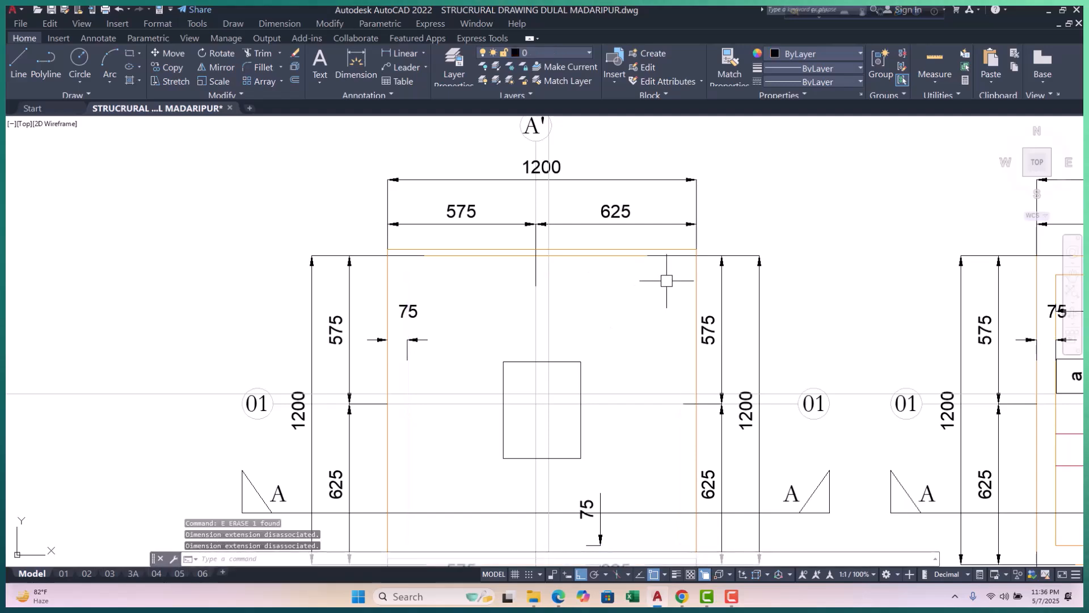
{"action": "scroll", "coordinate": [653, 272], "scroll_direction": "up", "scroll_amount": 4}
{"action": "left_click", "coordinate": [580, 236]}
{"action": "scroll", "coordinate": [490, 274], "scroll_direction": "down", "scroll_amount": 3}
{"action": "type", "text": "e"}
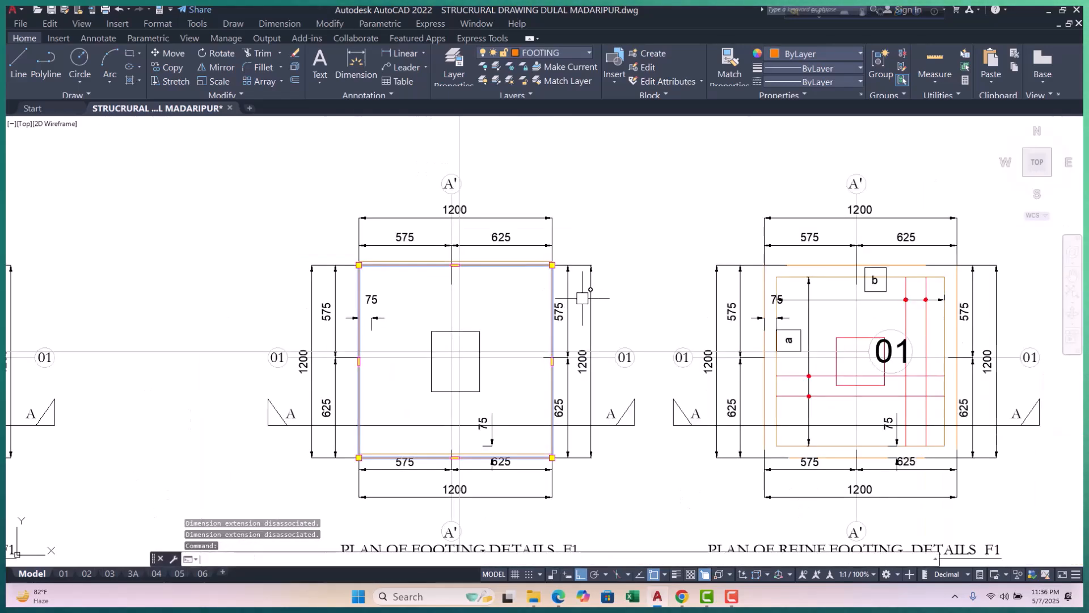
{"action": "key", "text": "Return"}
Examine the extent of the pasted grid D footing block against the old A' grid and both F1 detail sets.
{"action": "middle_click_drag", "start_coordinate": [554, 328], "coordinate": [635, 289]}
{"action": "middle_click_drag", "start_coordinate": [494, 232], "coordinate": [523, 331]}
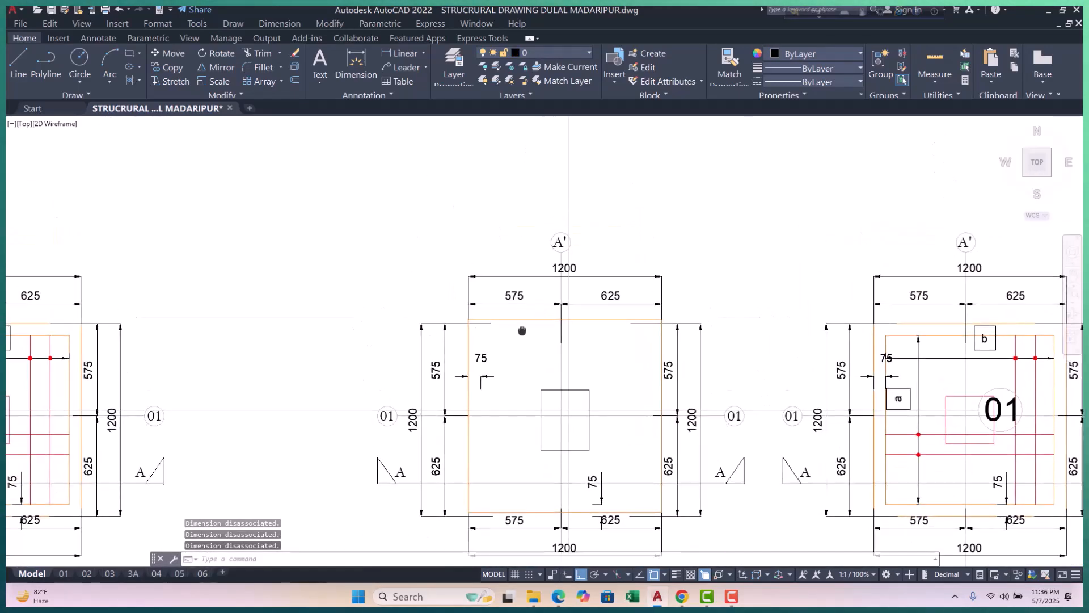
{"action": "middle_click_drag", "start_coordinate": [586, 252], "coordinate": [570, 308]}
{"action": "left_click", "coordinate": [558, 253]}
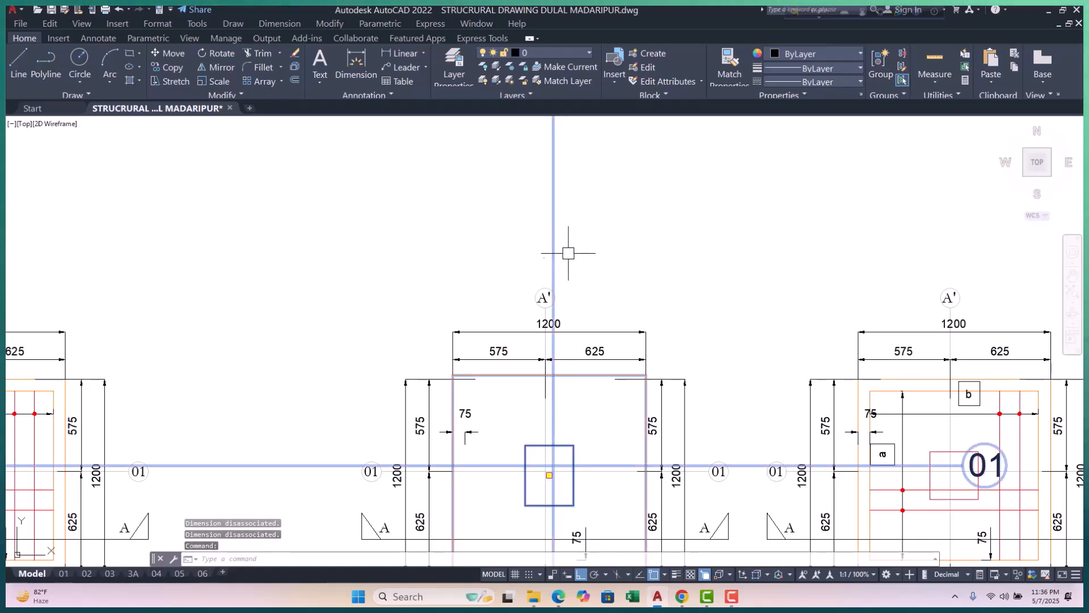
{"action": "scroll", "coordinate": [570, 255], "scroll_direction": "down", "scroll_amount": 3}
{"action": "key", "text": "Escape"}
{"action": "key", "text": "Escape"}
{"action": "key", "text": "Escape"}
{"action": "scroll", "coordinate": [628, 350], "scroll_direction": "up", "scroll_amount": 5}
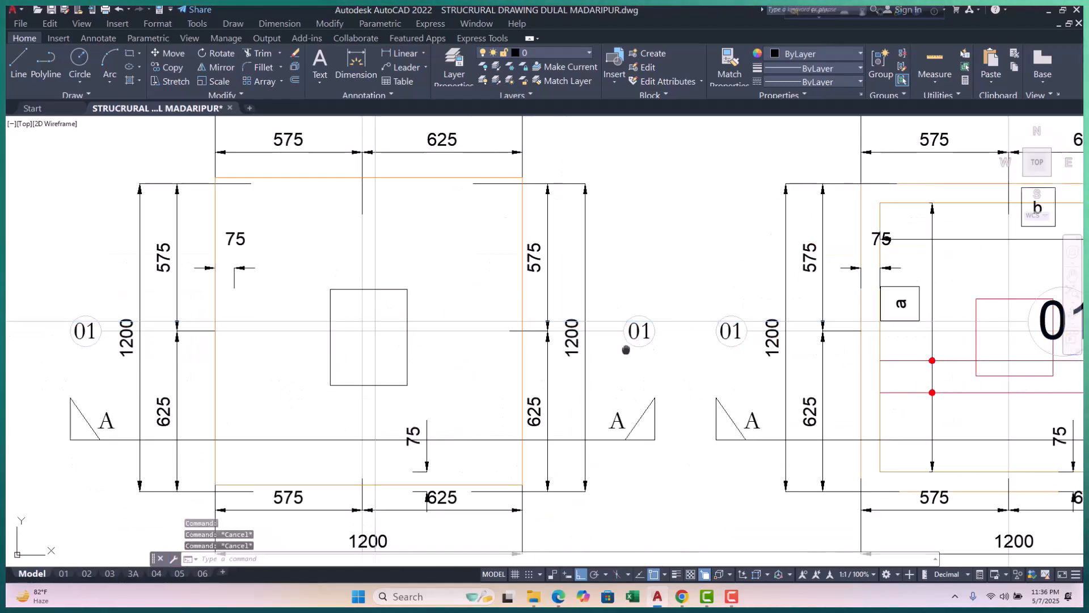
{"action": "scroll", "coordinate": [609, 245], "scroll_direction": "down", "scroll_amount": 5}
{"action": "left_click", "coordinate": [599, 217]}
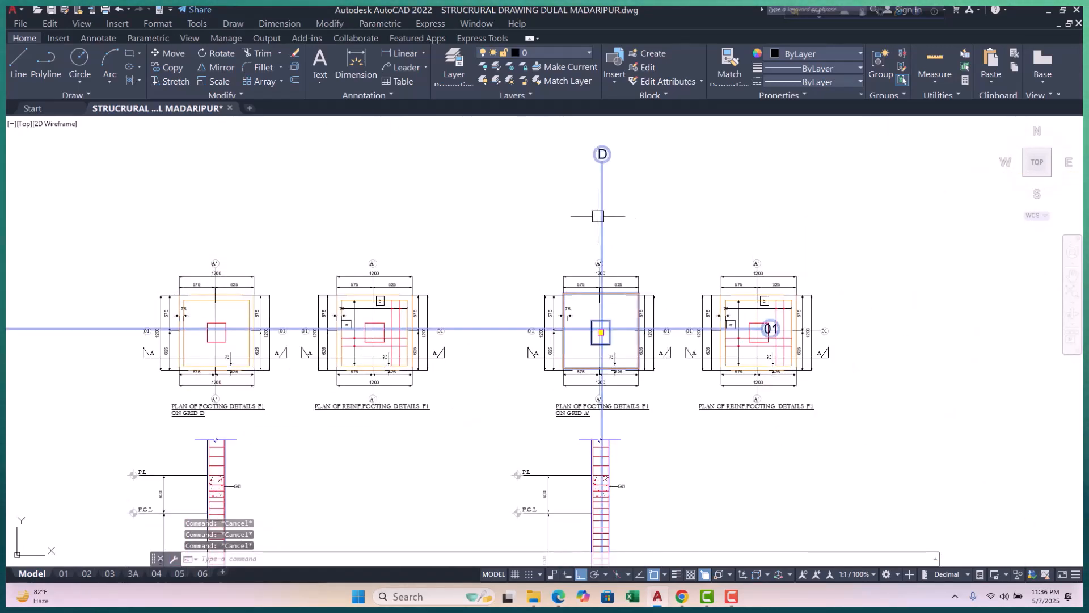
{"action": "middle_click_drag", "start_coordinate": [592, 325], "coordinate": [679, 308]}
{"action": "scroll", "coordinate": [665, 311], "scroll_direction": "down", "scroll_amount": 2}
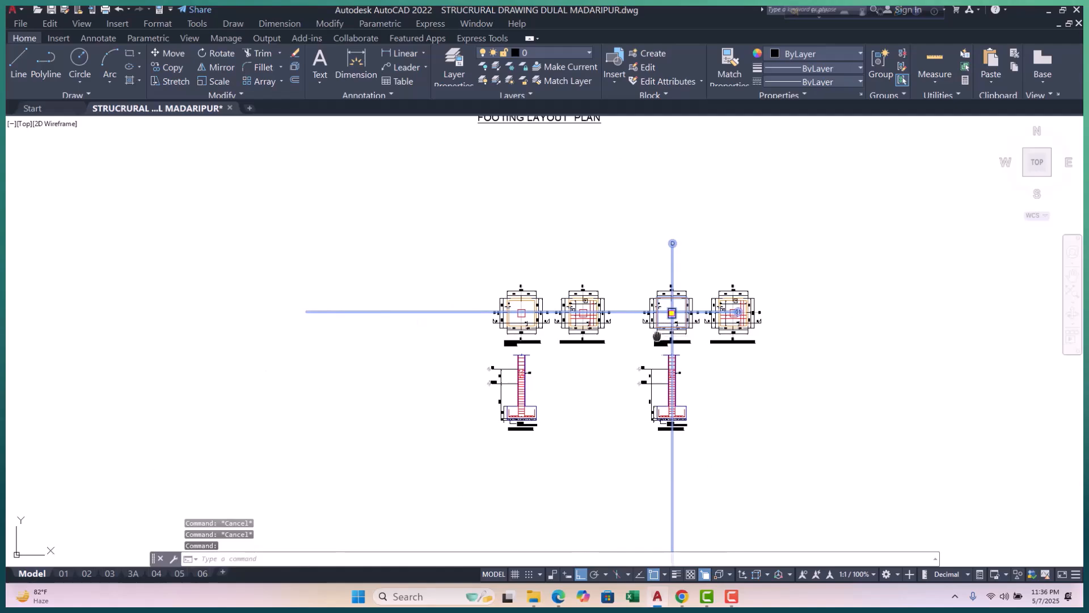
{"action": "scroll", "coordinate": [681, 322], "scroll_direction": "up", "scroll_amount": 2}
{"action": "scroll", "coordinate": [658, 299], "scroll_direction": "up", "scroll_amount": 5}
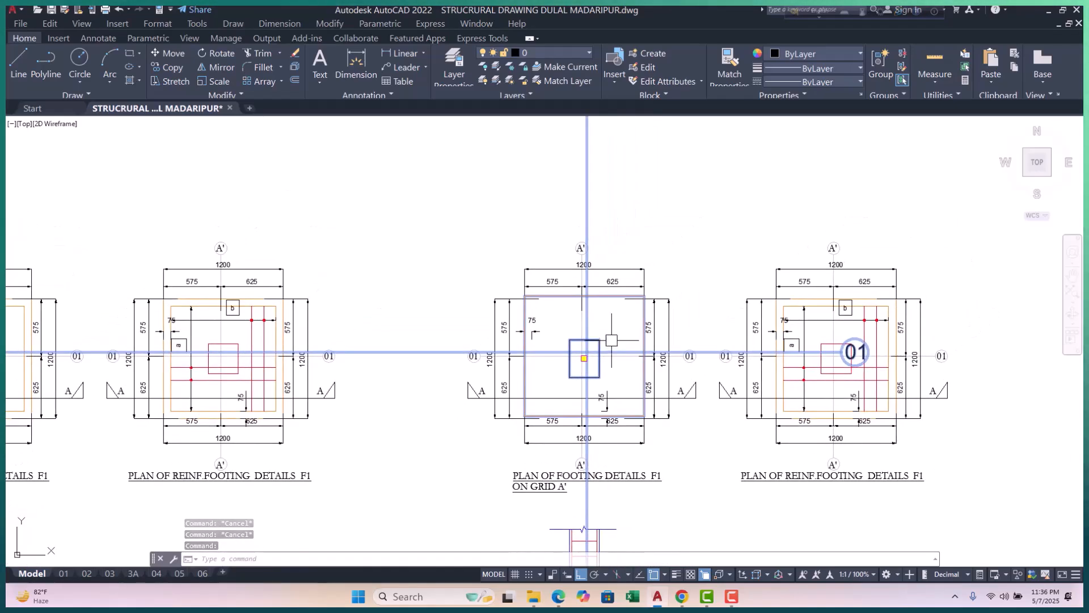
{"action": "key", "text": "Escape"}
{"action": "key", "text": "Escape"}
Move the upper A' grid bubble and its vertical grid line onto the pasted grid D line in the F1 footing plan.
{"action": "scroll", "coordinate": [590, 242], "scroll_direction": "up", "scroll_amount": 4}
{"action": "scroll", "coordinate": [562, 281], "scroll_direction": "up", "scroll_amount": 6}
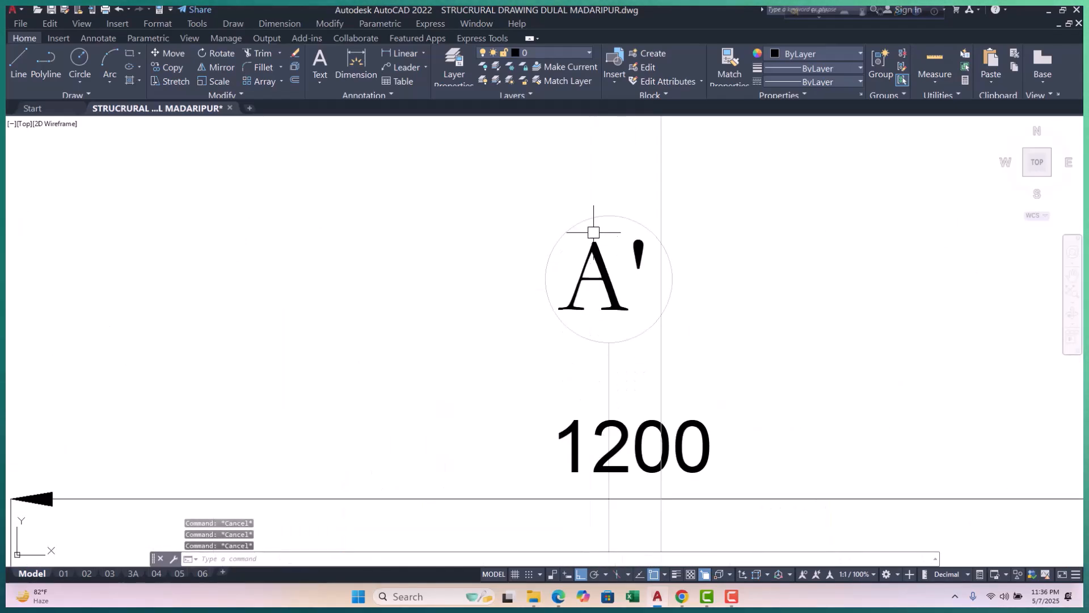
{"action": "left_click", "coordinate": [639, 182]}
{"action": "left_click", "coordinate": [462, 390]}
{"action": "scroll", "coordinate": [553, 329], "scroll_direction": "down", "scroll_amount": 6}
{"action": "scroll", "coordinate": [599, 300], "scroll_direction": "down", "scroll_amount": 3}
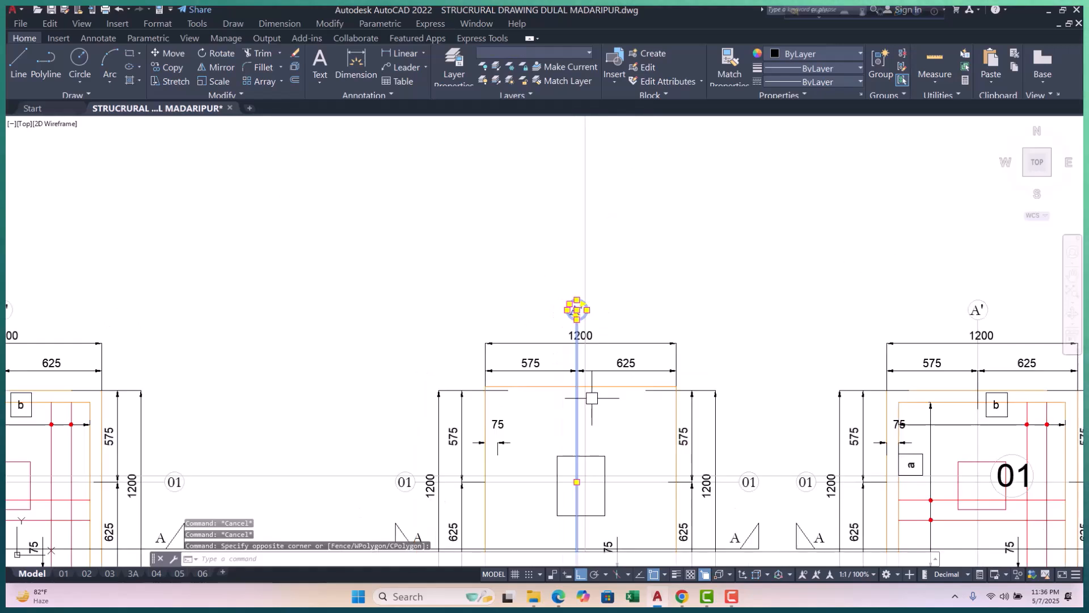
{"action": "middle_click_drag", "start_coordinate": [599, 300], "coordinate": [606, 195]}
{"action": "scroll", "coordinate": [603, 389], "scroll_direction": "up", "scroll_amount": 5}
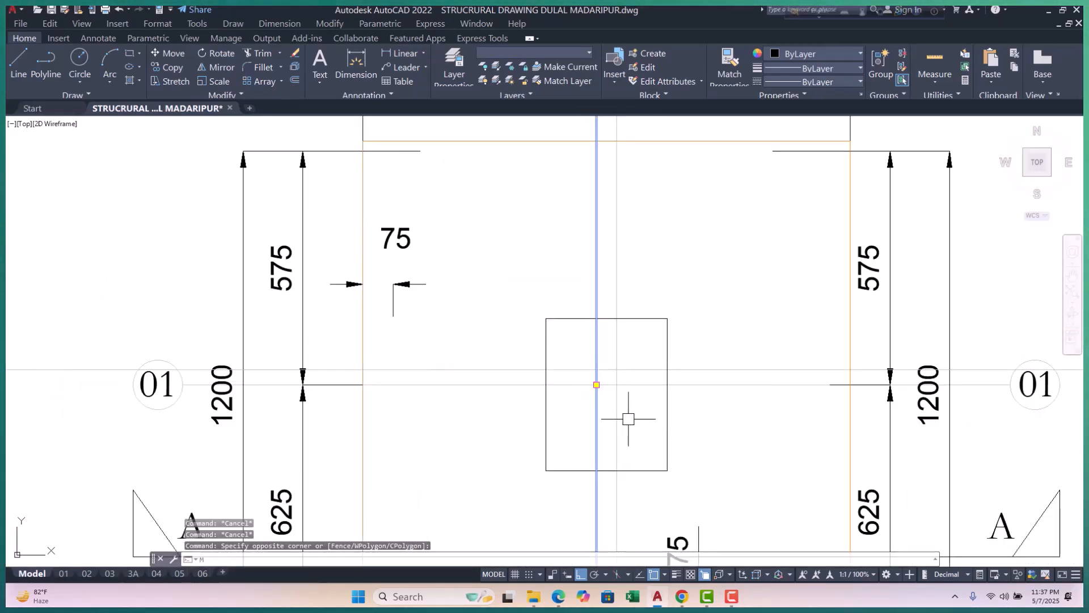
{"action": "type", "text": "m"}
{"action": "key", "text": "Return"}
{"action": "scroll", "coordinate": [621, 409], "scroll_direction": "up", "scroll_amount": 4}
{"action": "left_click", "coordinate": [563, 352]}
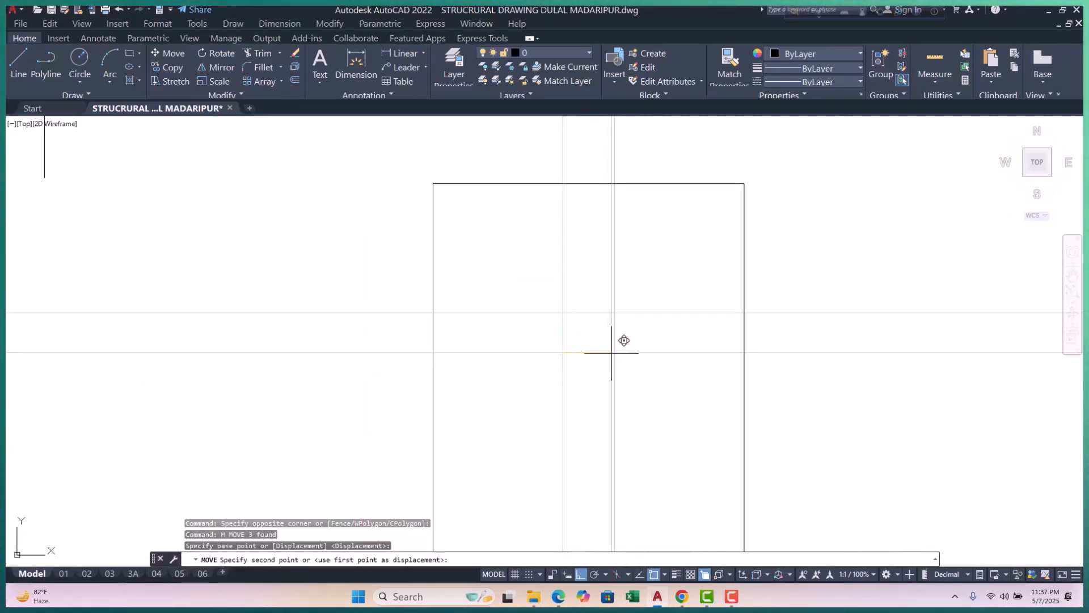
{"action": "left_click", "coordinate": [621, 352]}
{"action": "scroll", "coordinate": [571, 449], "scroll_direction": "down", "scroll_amount": 4}
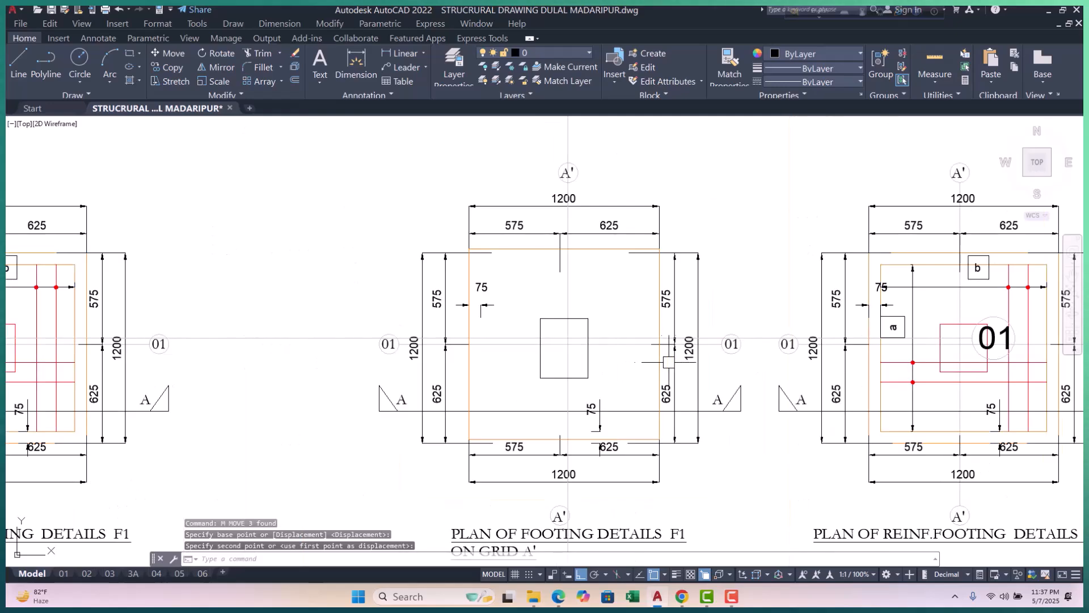
Move the right-hand 01 grid bubble and its horizontal grid line up onto the pasted 01 grid line in the footing plan.
{"action": "scroll", "coordinate": [742, 348], "scroll_direction": "up", "scroll_amount": 6}
{"action": "scroll", "coordinate": [768, 342], "scroll_direction": "up", "scroll_amount": 4}
{"action": "left_click", "coordinate": [608, 389]}
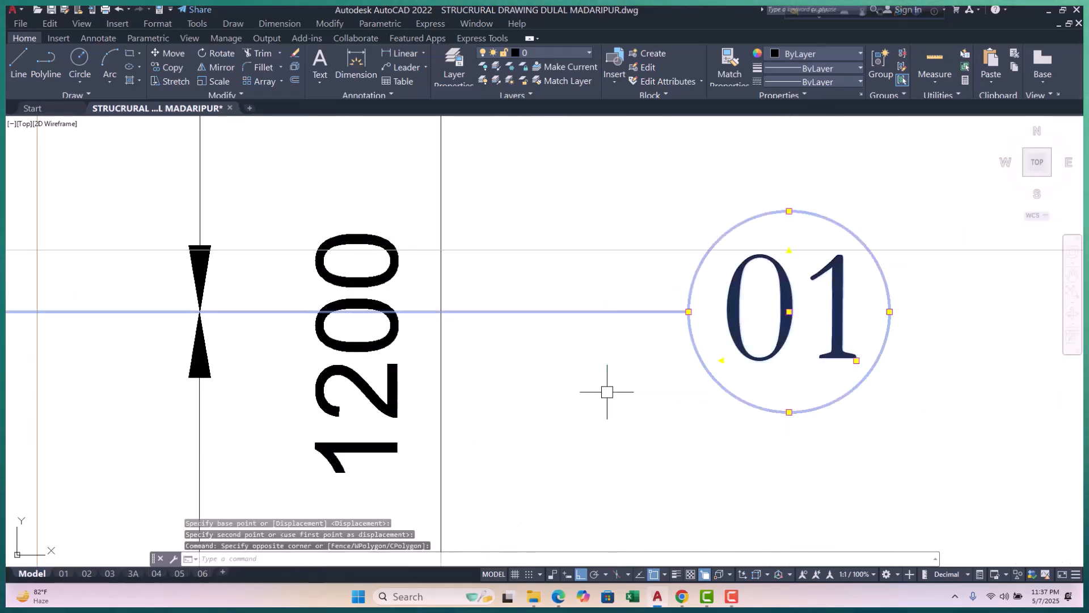
{"action": "scroll", "coordinate": [656, 384], "scroll_direction": "down", "scroll_amount": 6}
{"action": "type", "text": "m"}
{"action": "key", "text": "Return"}
{"action": "scroll", "coordinate": [652, 386], "scroll_direction": "down", "scroll_amount": 4}
{"action": "scroll", "coordinate": [498, 388], "scroll_direction": "up", "scroll_amount": 6}
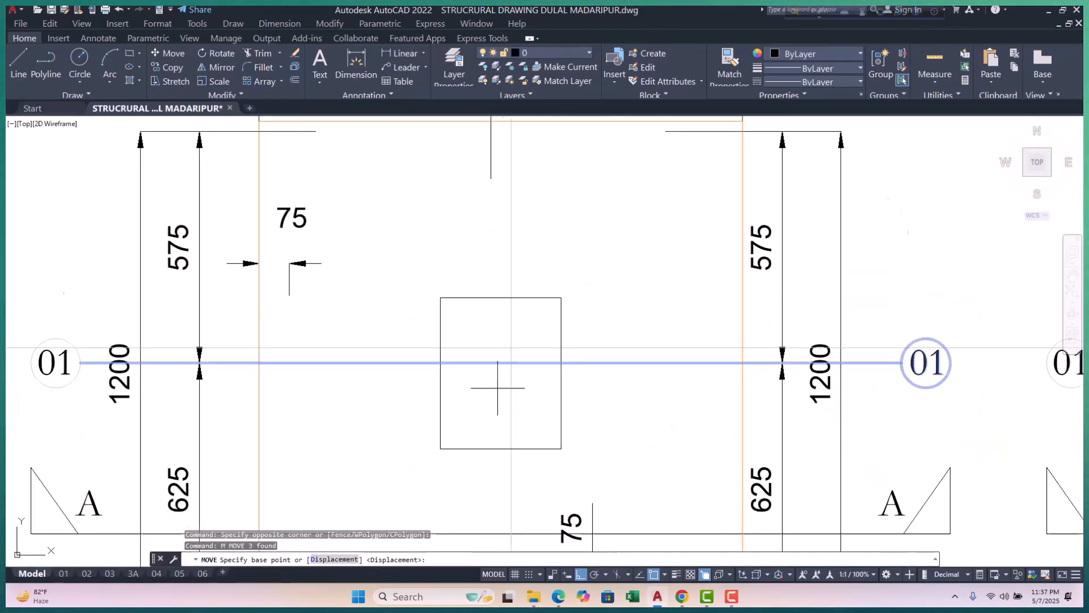
{"action": "left_click", "coordinate": [518, 348]}
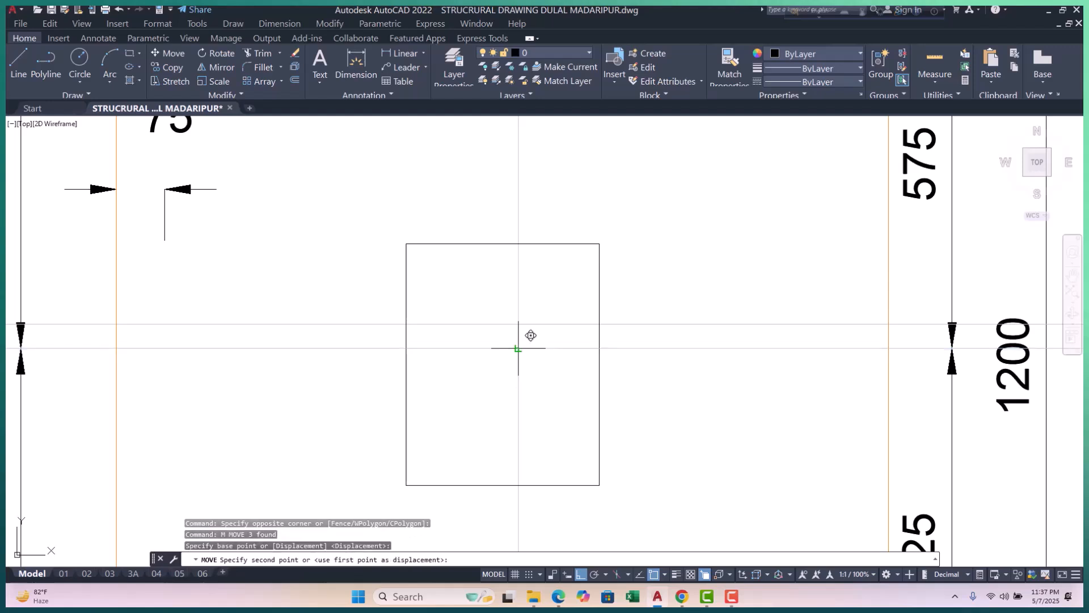
{"action": "left_click", "coordinate": [518, 324]}
{"action": "scroll", "coordinate": [482, 400], "scroll_direction": "down", "scroll_amount": 4}
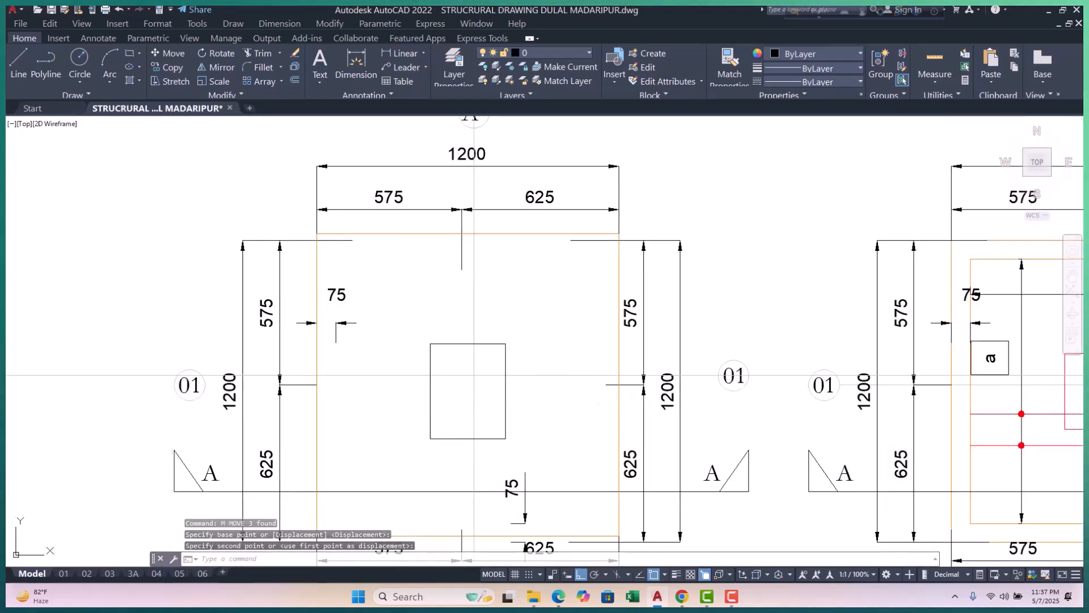
{"action": "scroll", "coordinate": [473, 406], "scroll_direction": "down", "scroll_amount": 4}
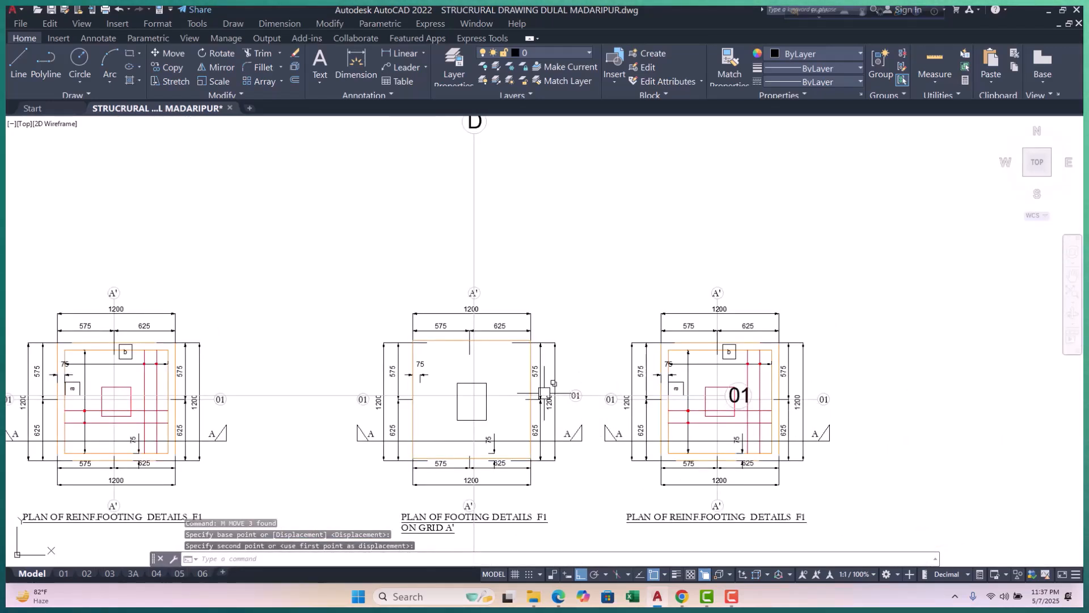